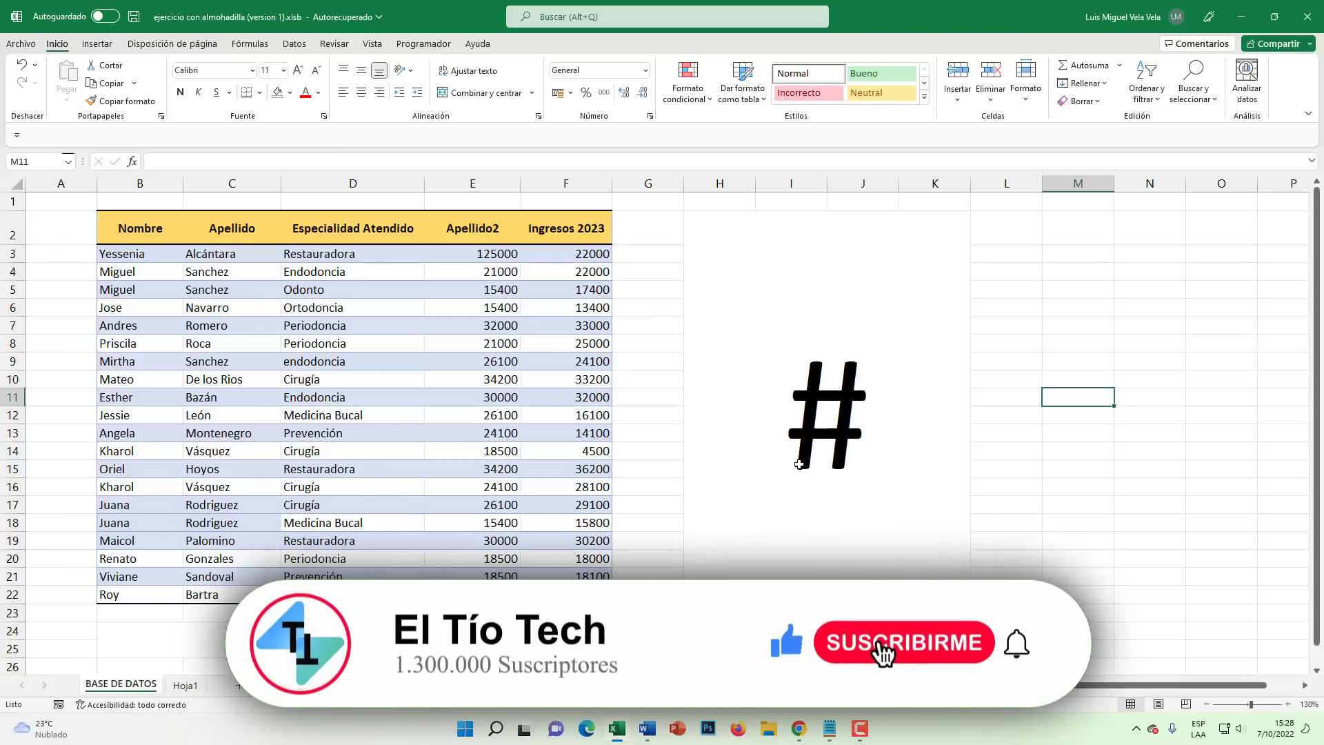
Edit the big merged # cell and select its # character, leaving it unchanged
double_click(781, 412)
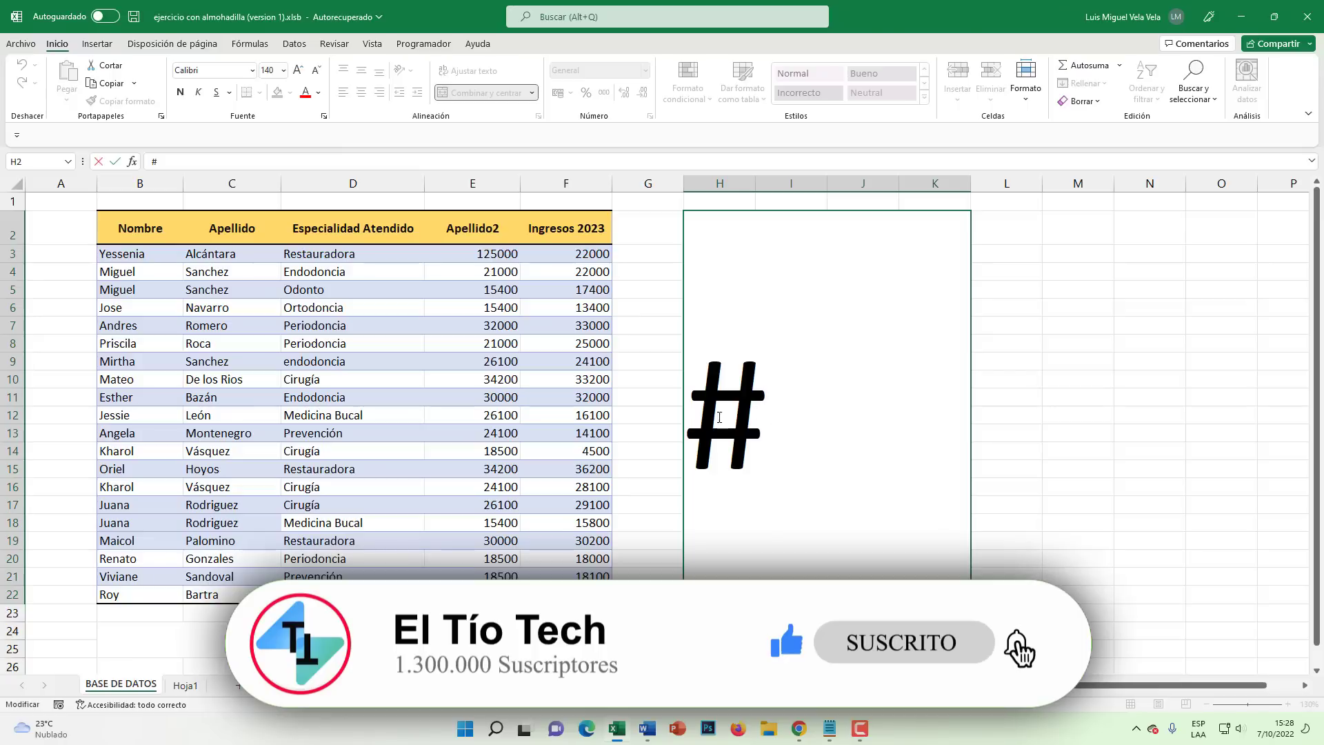
double_click(784, 438)
left_click(819, 432)
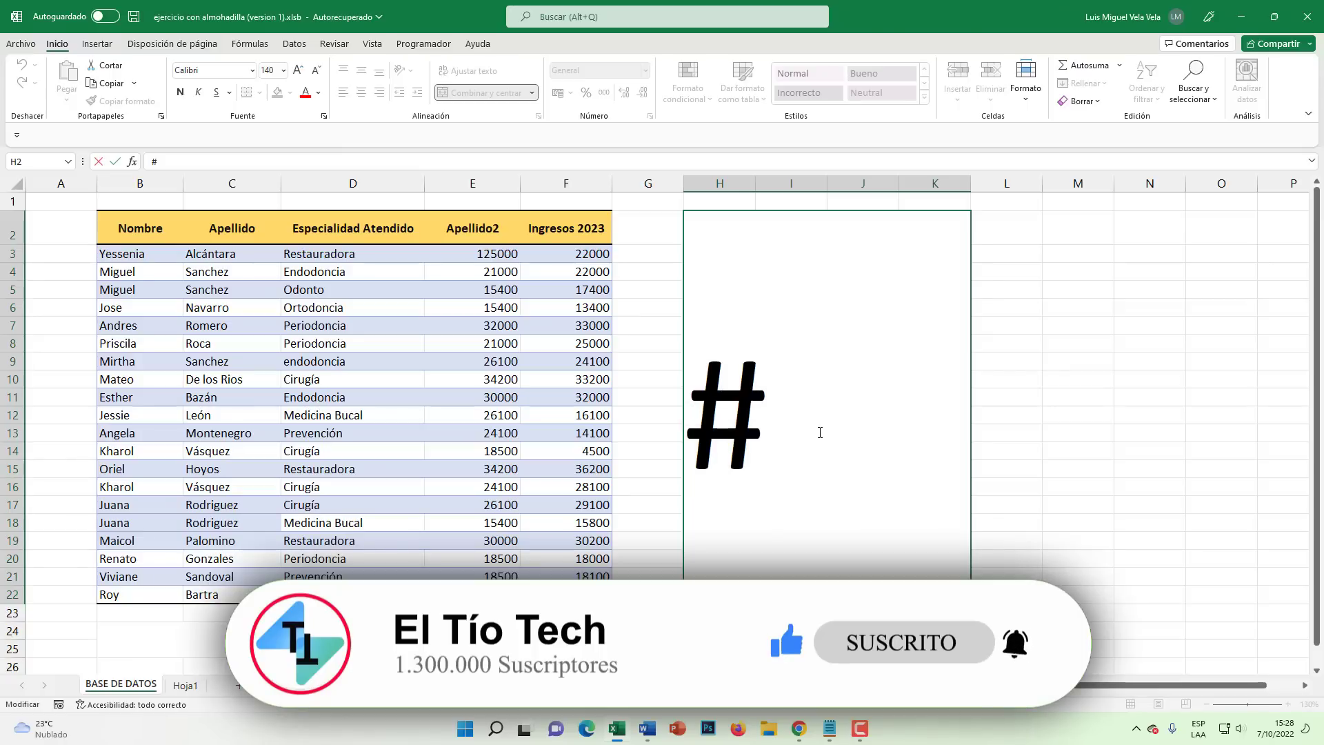
double_click(799, 430)
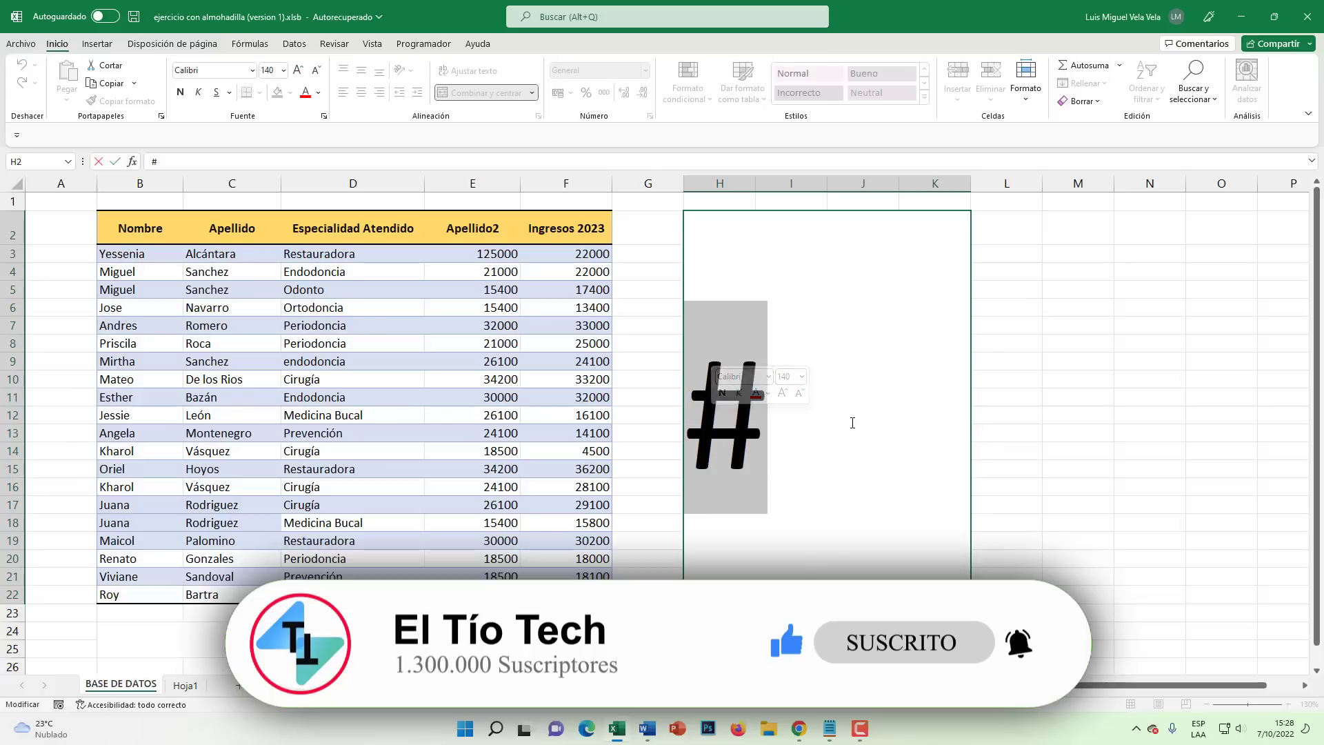
left_click(1016, 376)
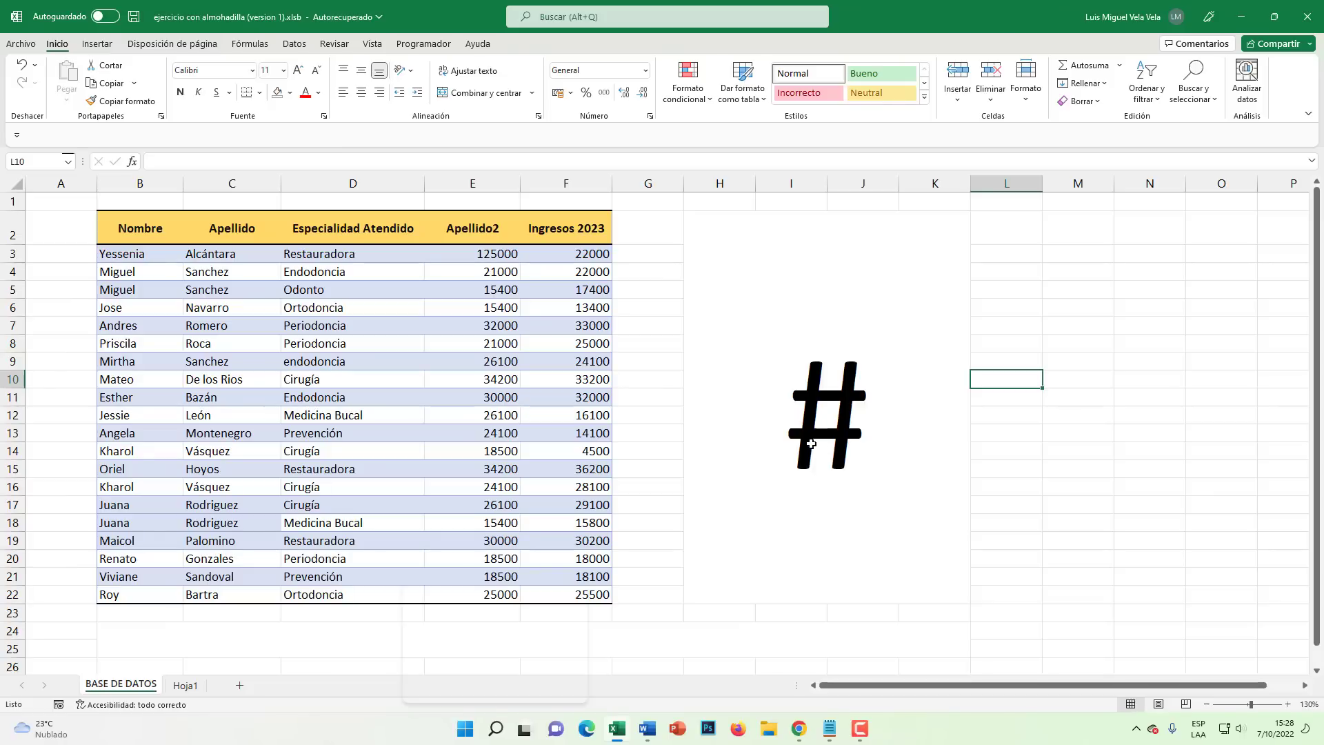
left_click(814, 438)
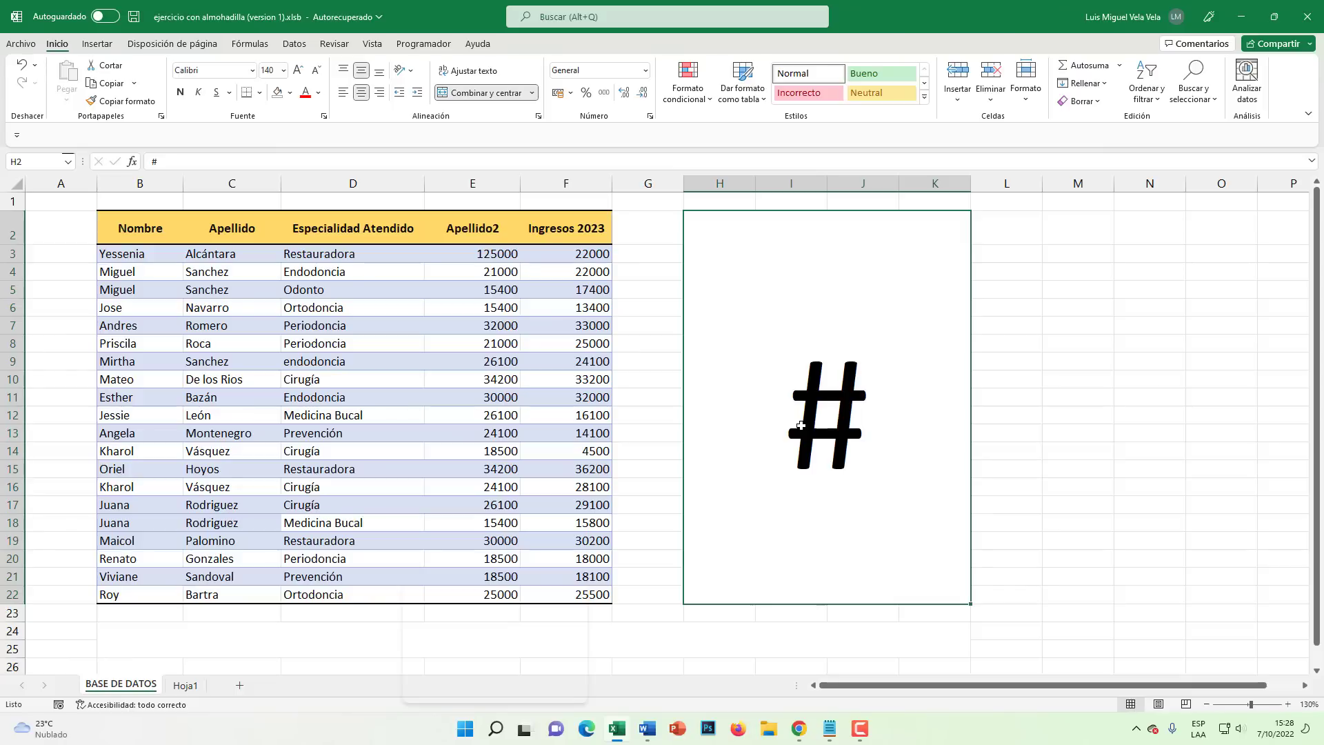
double_click(800, 425)
left_click(1052, 416)
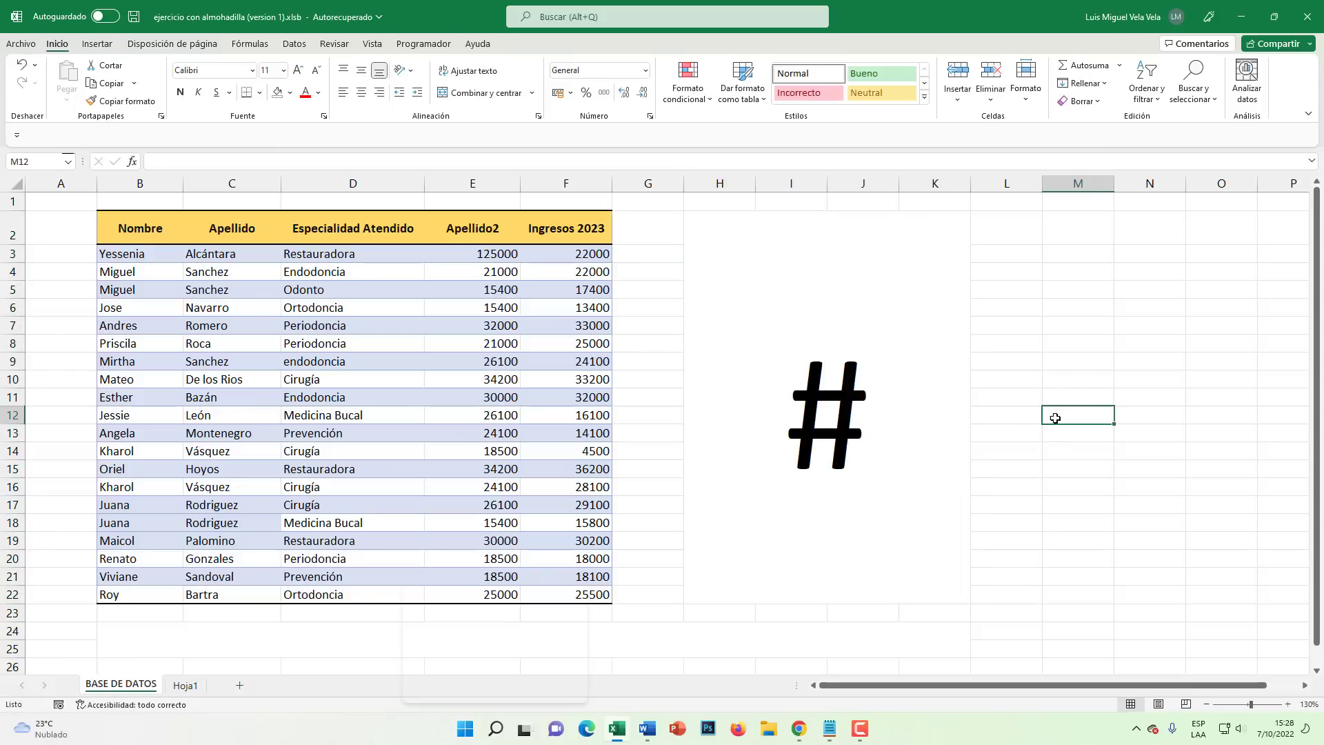
Reselect the merged # cell and highlight the # once more without changing it
left_click(843, 410)
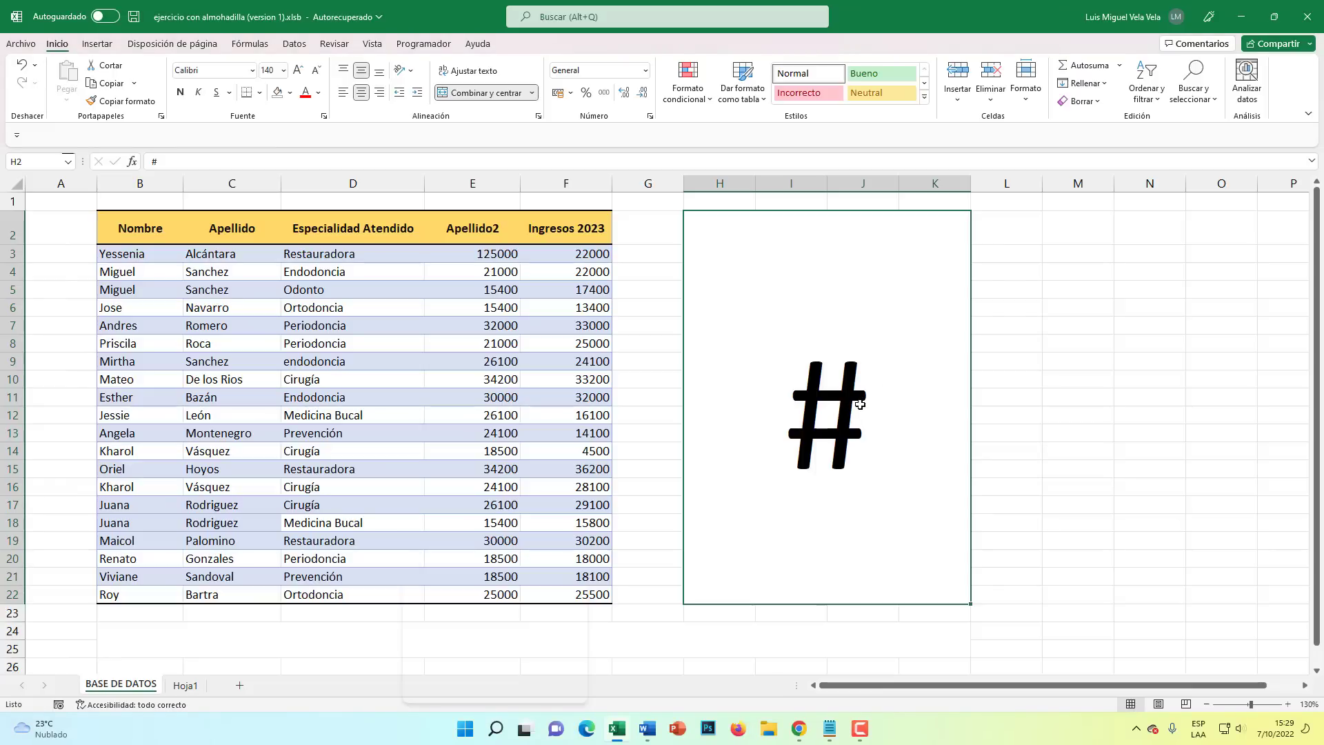
double_click(862, 403)
left_click_drag(785, 422, 734, 424)
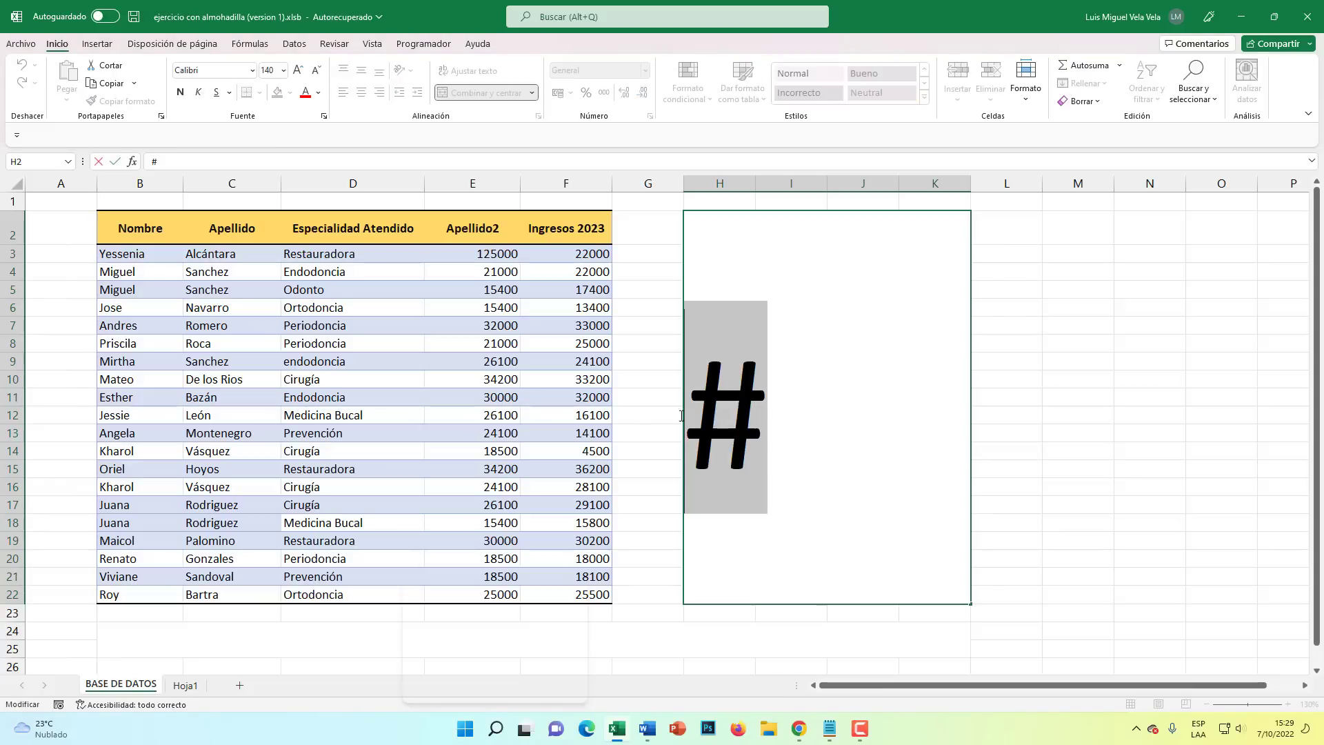
left_click(800, 413)
left_click(1079, 381)
left_click(841, 390)
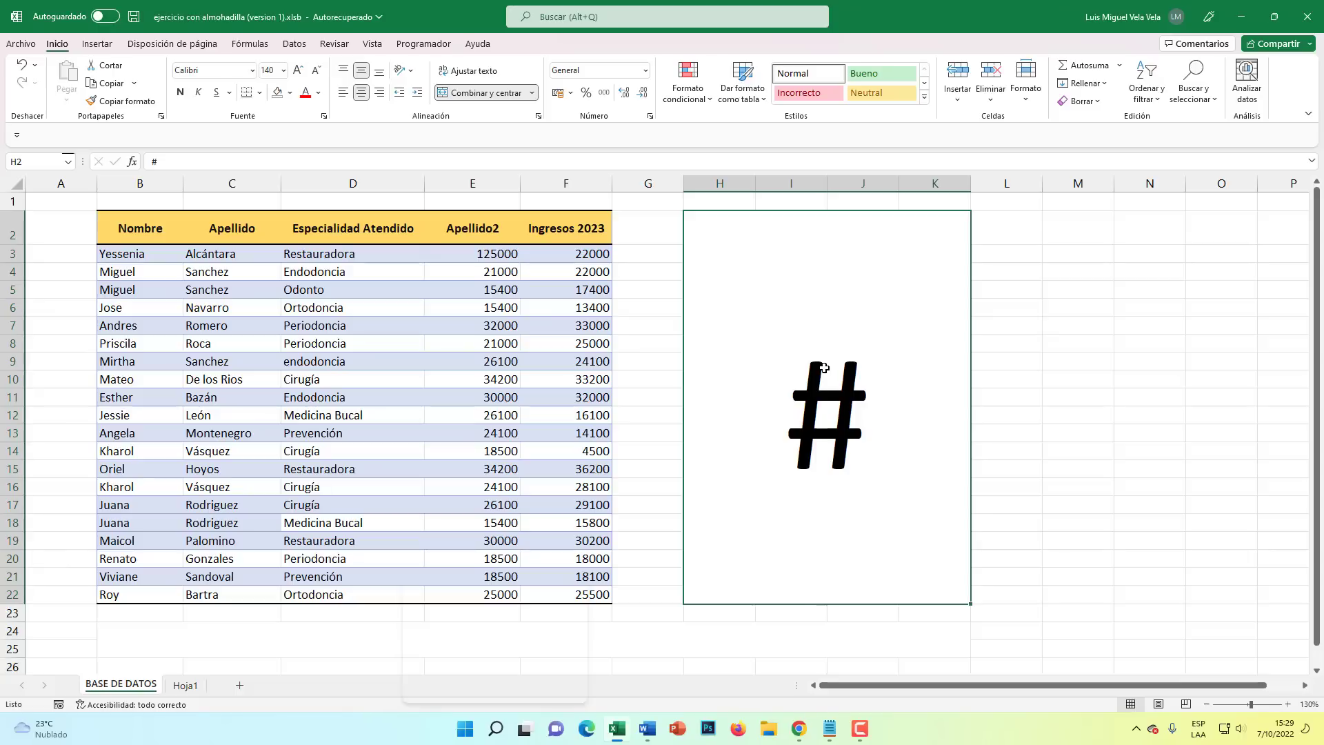
scroll(824, 367, "down", 1)
scroll(800, 410, "up", 1)
Enter 'UNICOS, FILTRAR, ORDENAR, SECUENCIA ETC' in merged cell B24 below the table
left_click(159, 628)
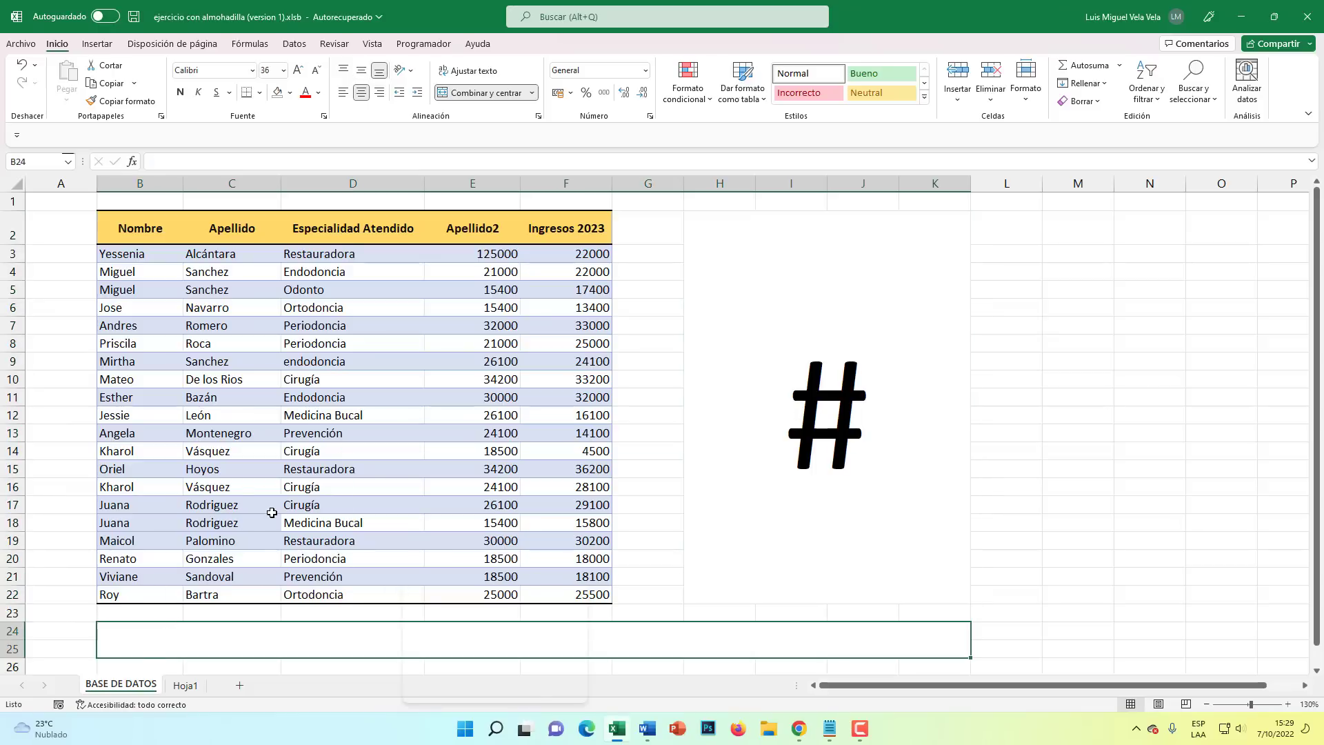
type("UNICOS,")
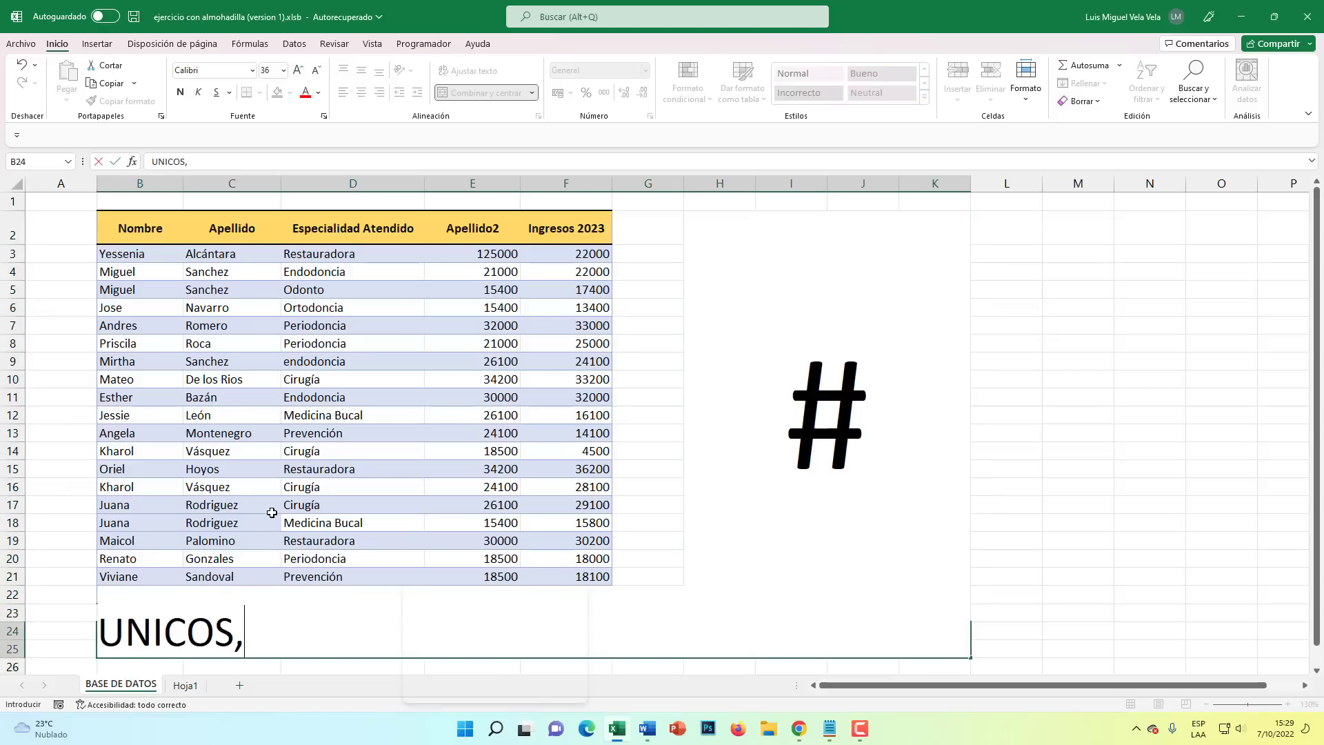
scroll(303, 538, "down", 1)
scroll(304, 541, "down", 1)
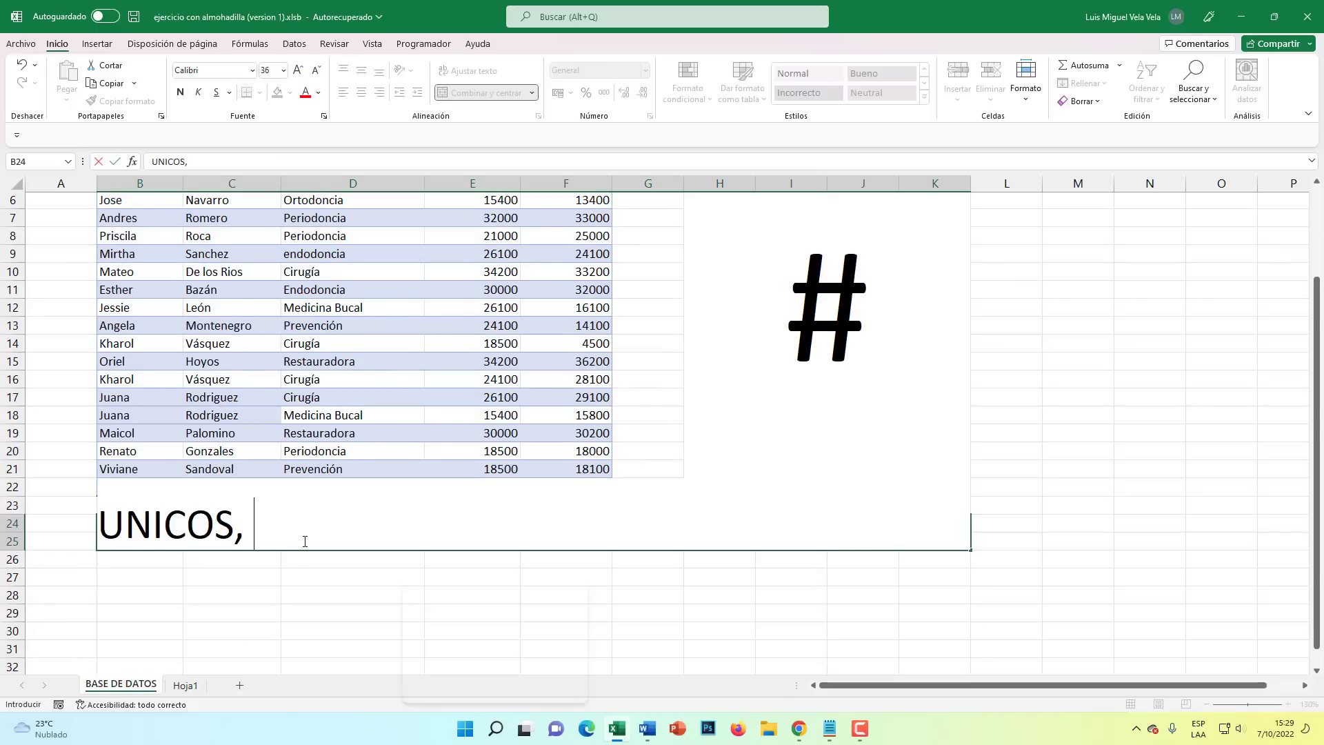
type("FILTRAR")
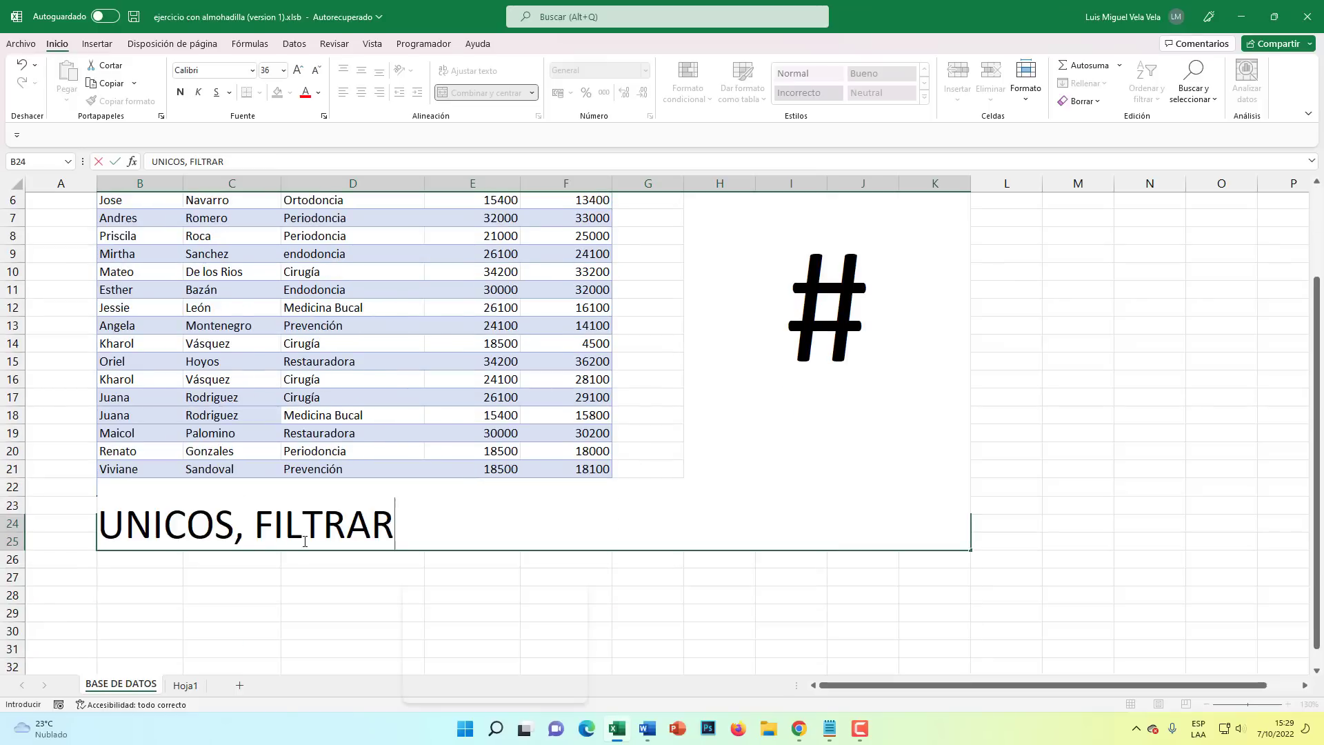
type(", ORDENAR, ")
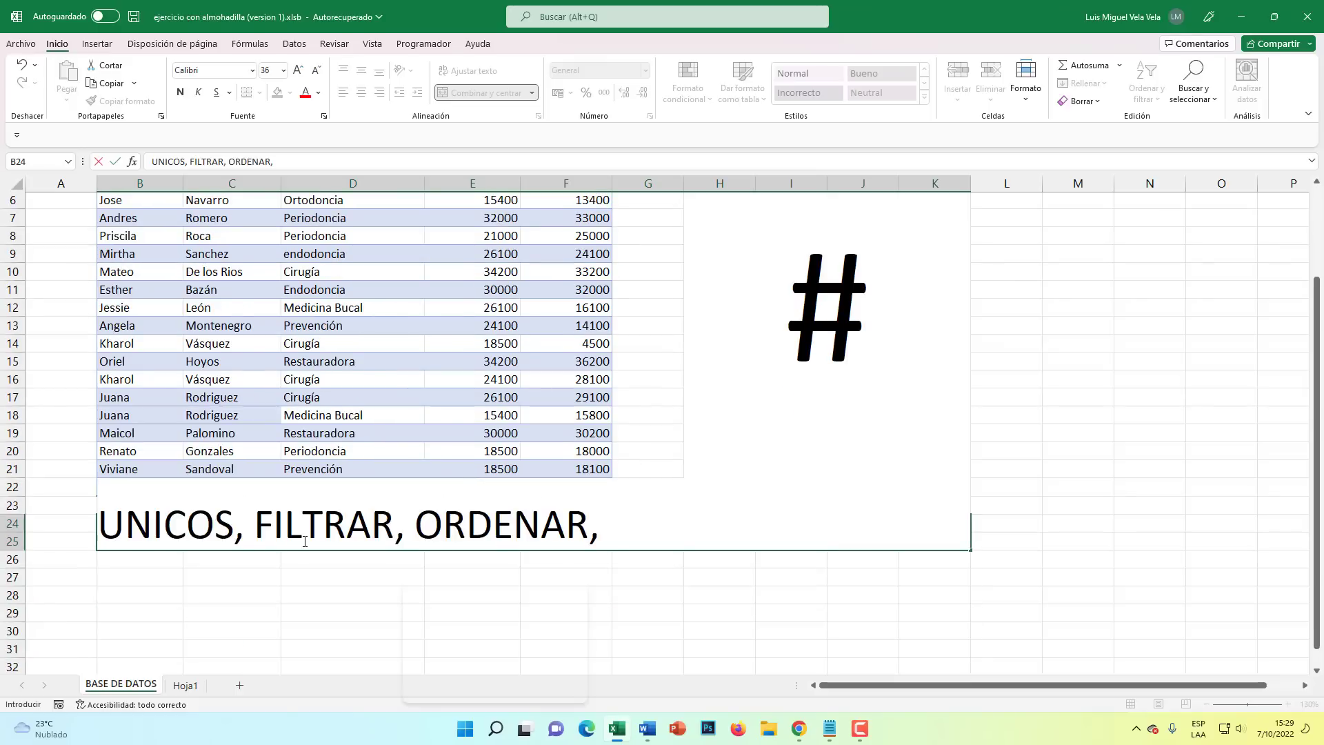
type("SECUENCIA ET")
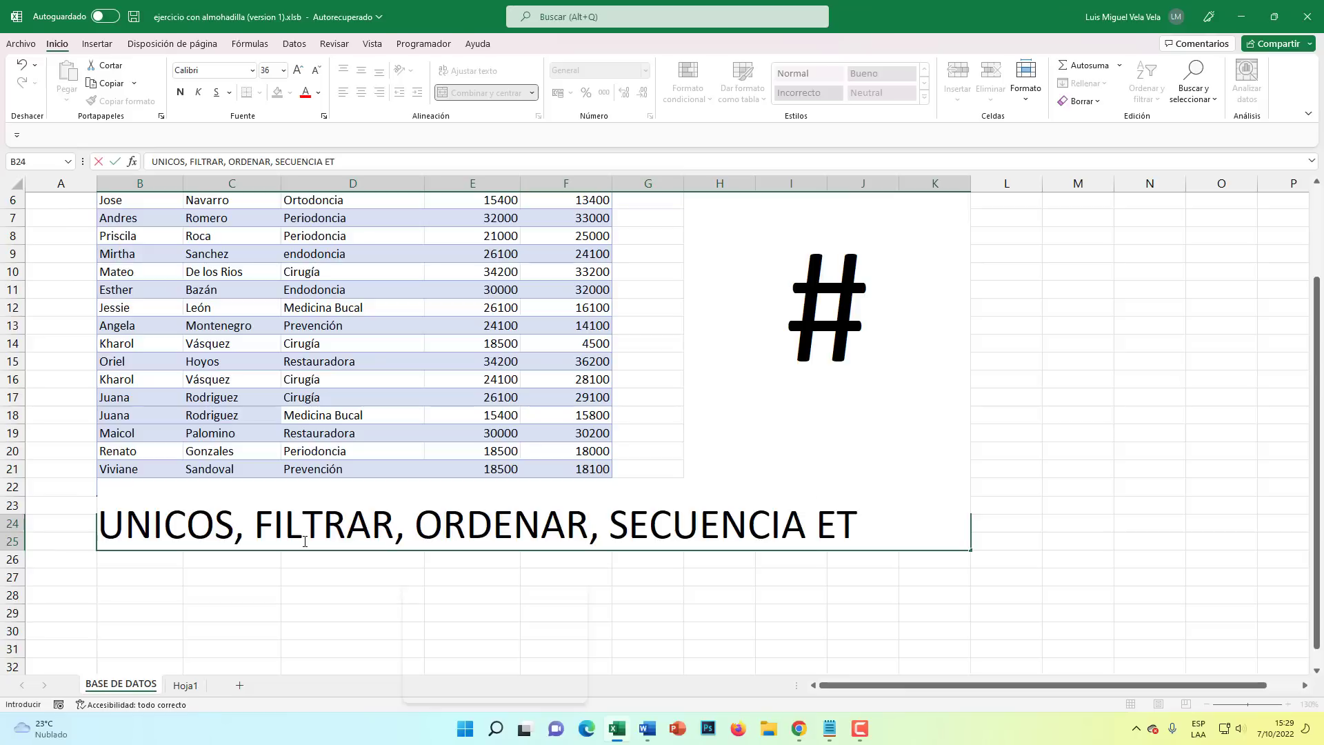
type("C")
left_click(1007, 379)
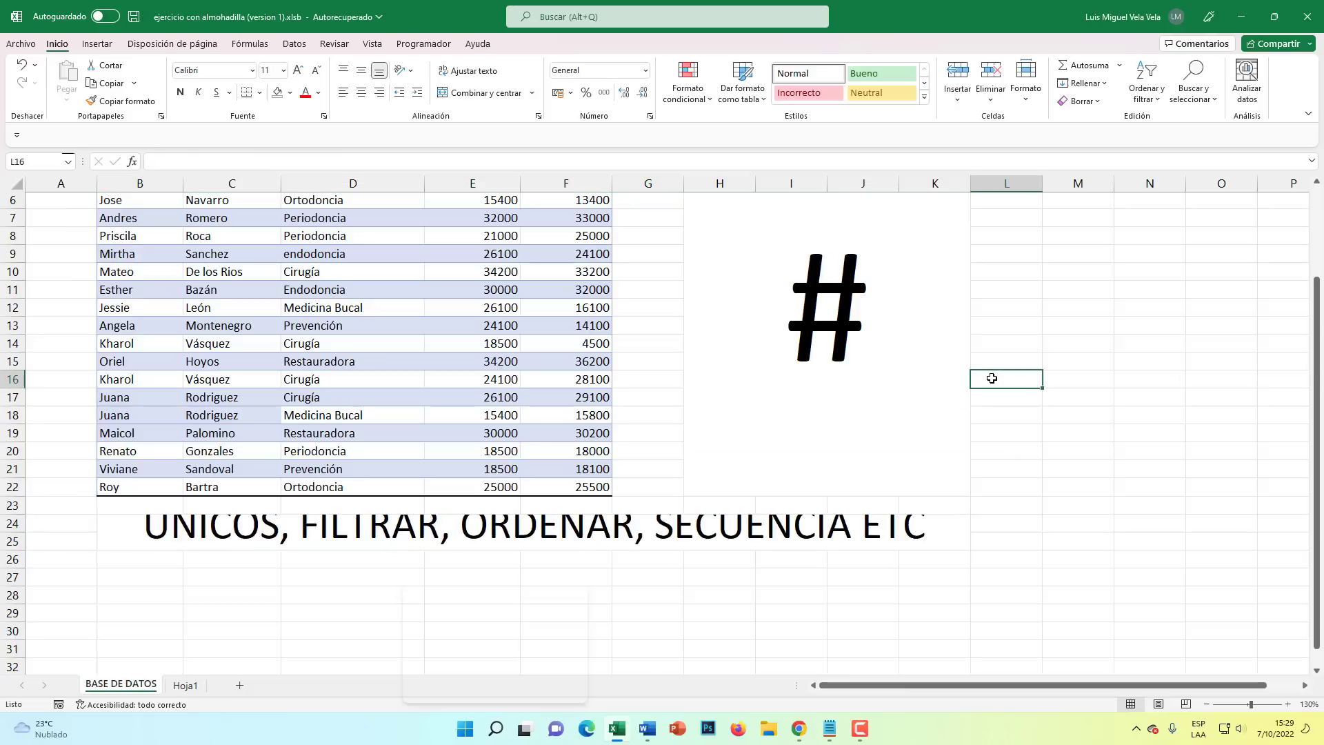
Make row 24 taller so the large text fits
scroll(674, 473, "up", 2)
scroll(414, 517, "down", 2)
left_click_drag(28, 542, 28, 563)
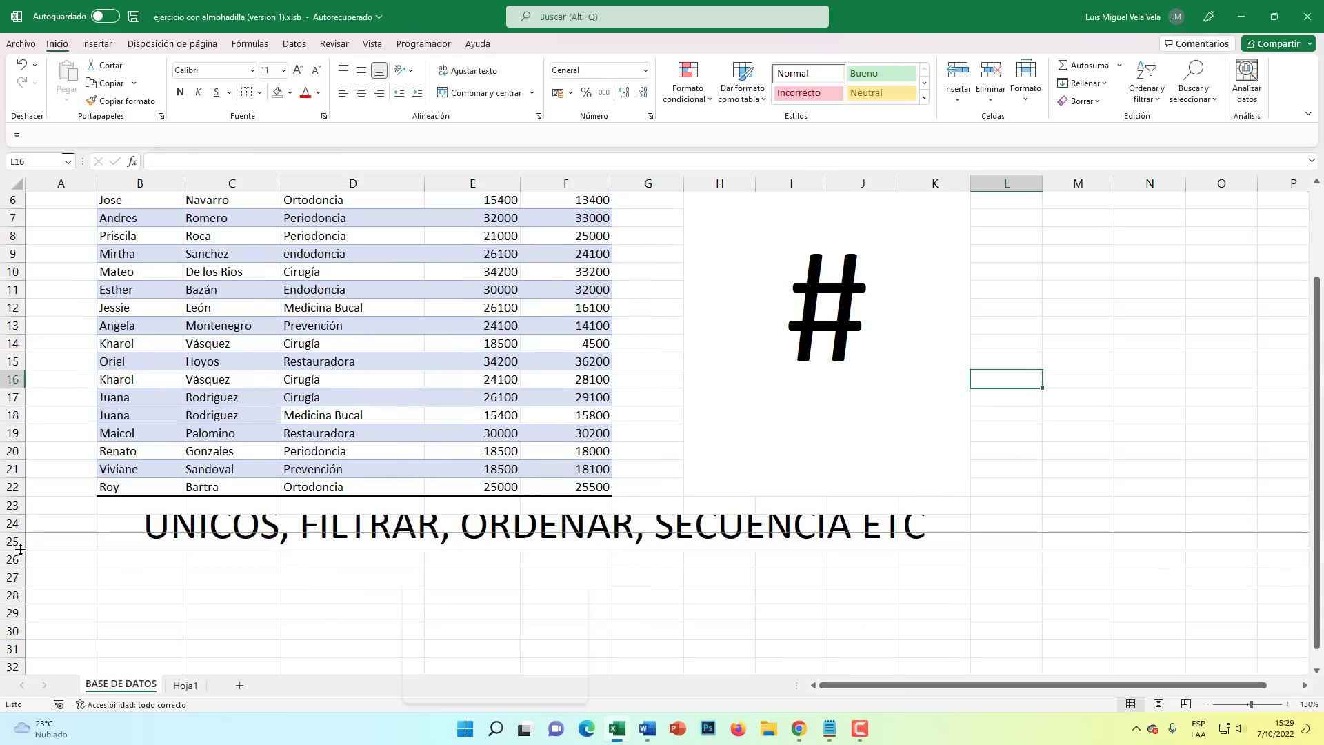
Highlight the words UNICOS and FILTRAR inside B24, then finish editing
left_click(234, 545)
double_click(235, 546)
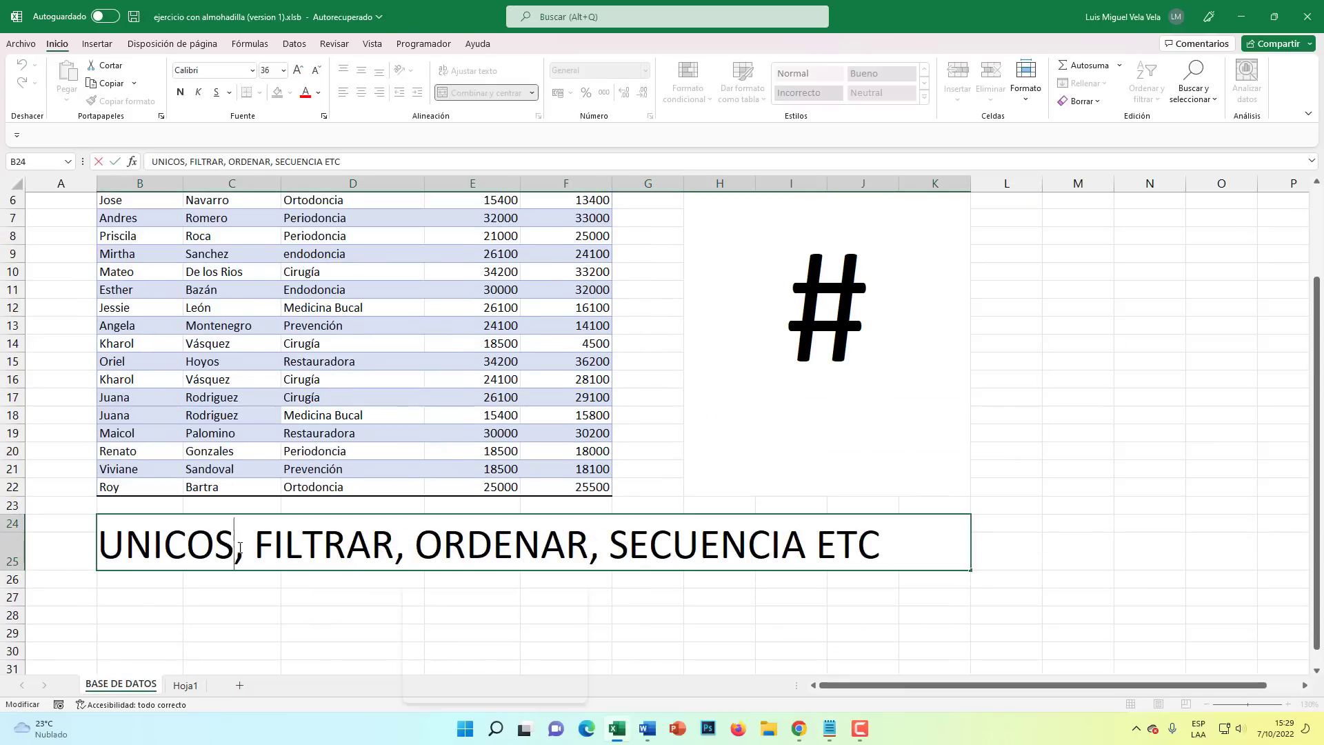
left_click_drag(235, 545, 63, 546)
scroll(988, 551, "up", 2)
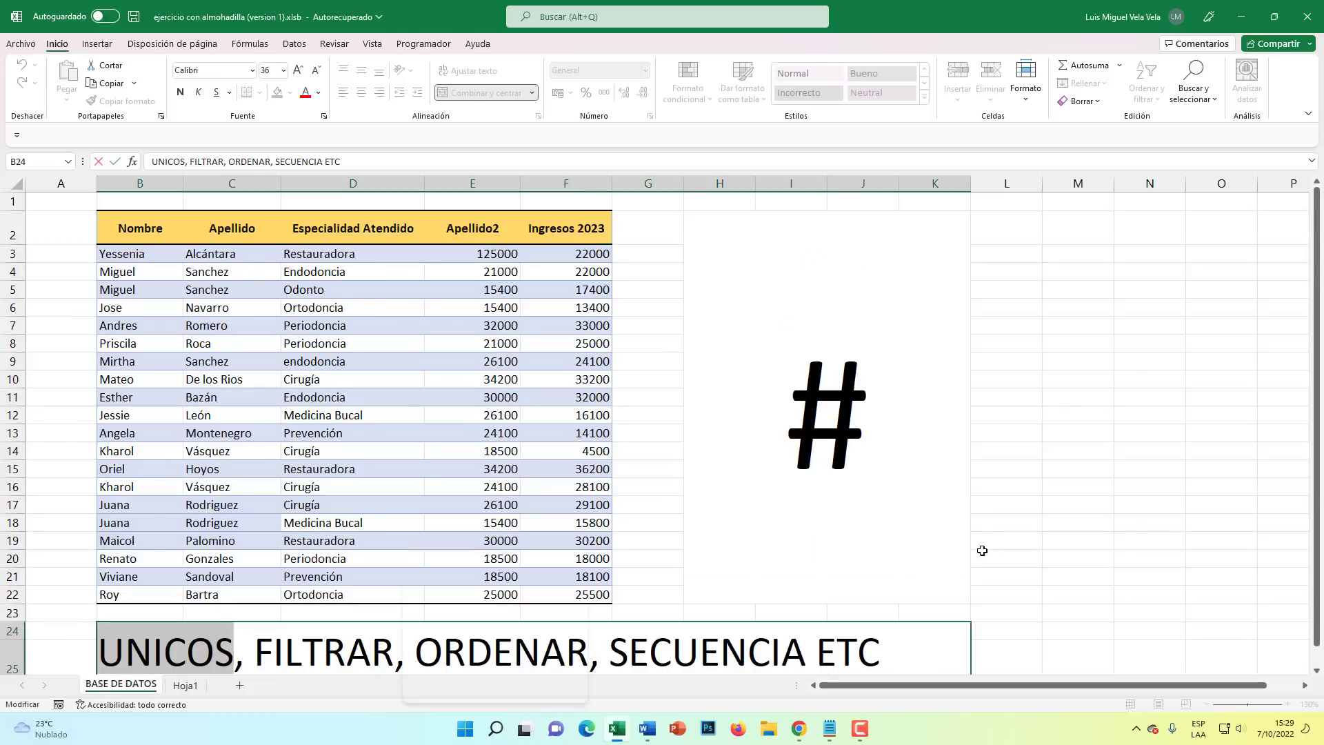
scroll(842, 547, "down", 1)
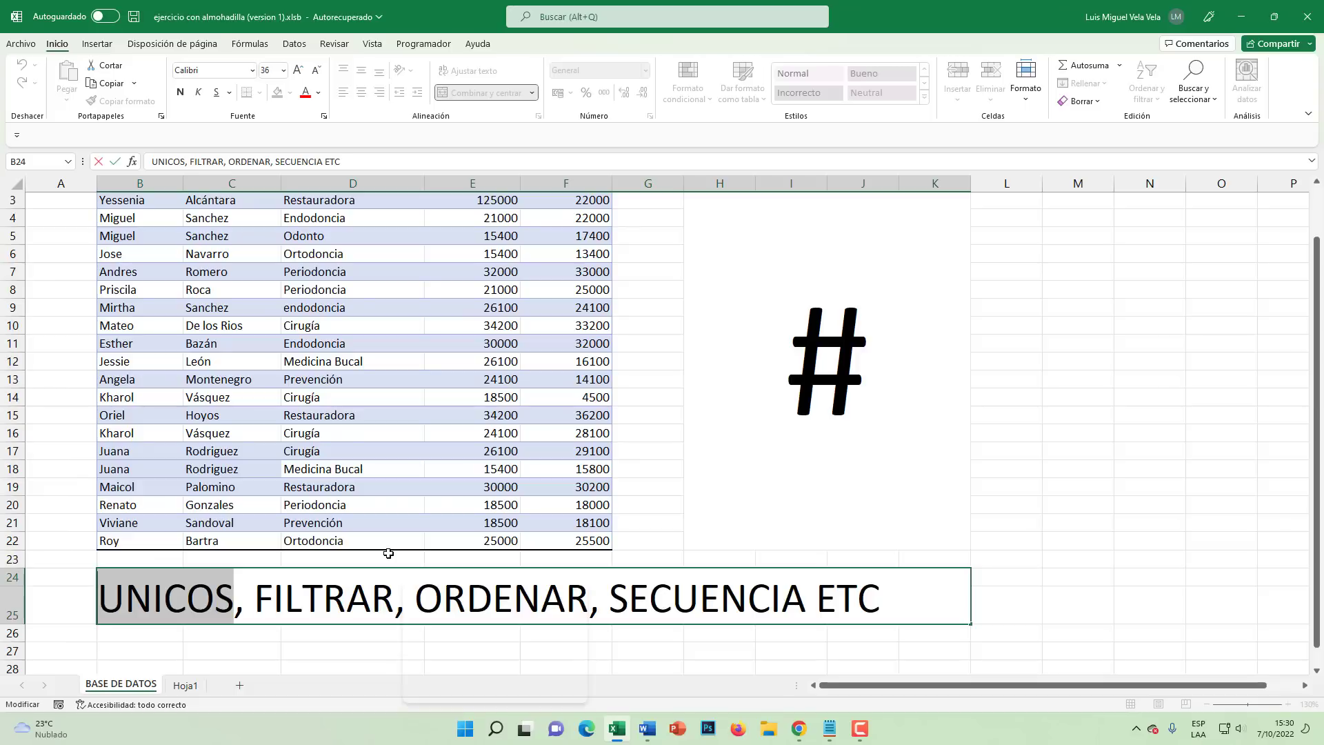
double_click(266, 604)
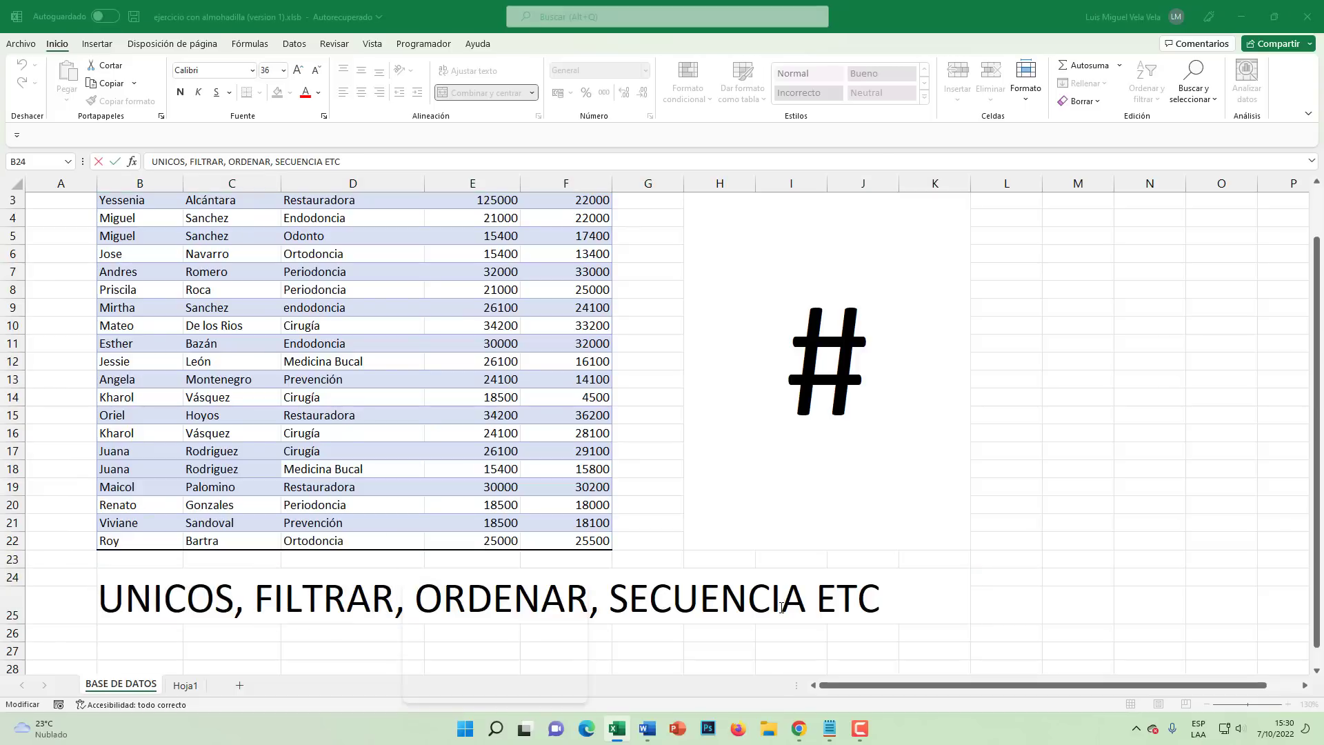
left_click(1095, 447)
scroll(1059, 534, "up", 1)
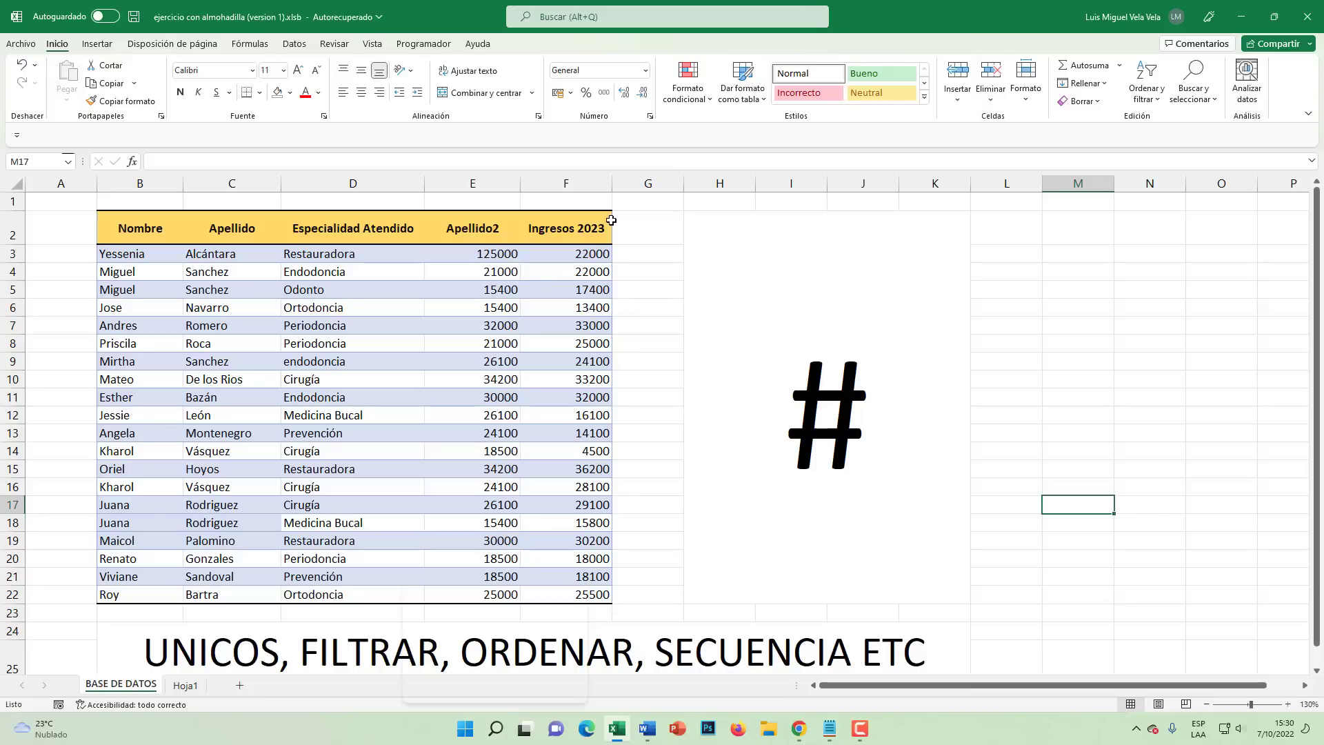
Delete columns H through L, which hold the big # block
left_click_drag(720, 182, 916, 182)
right_click(916, 183)
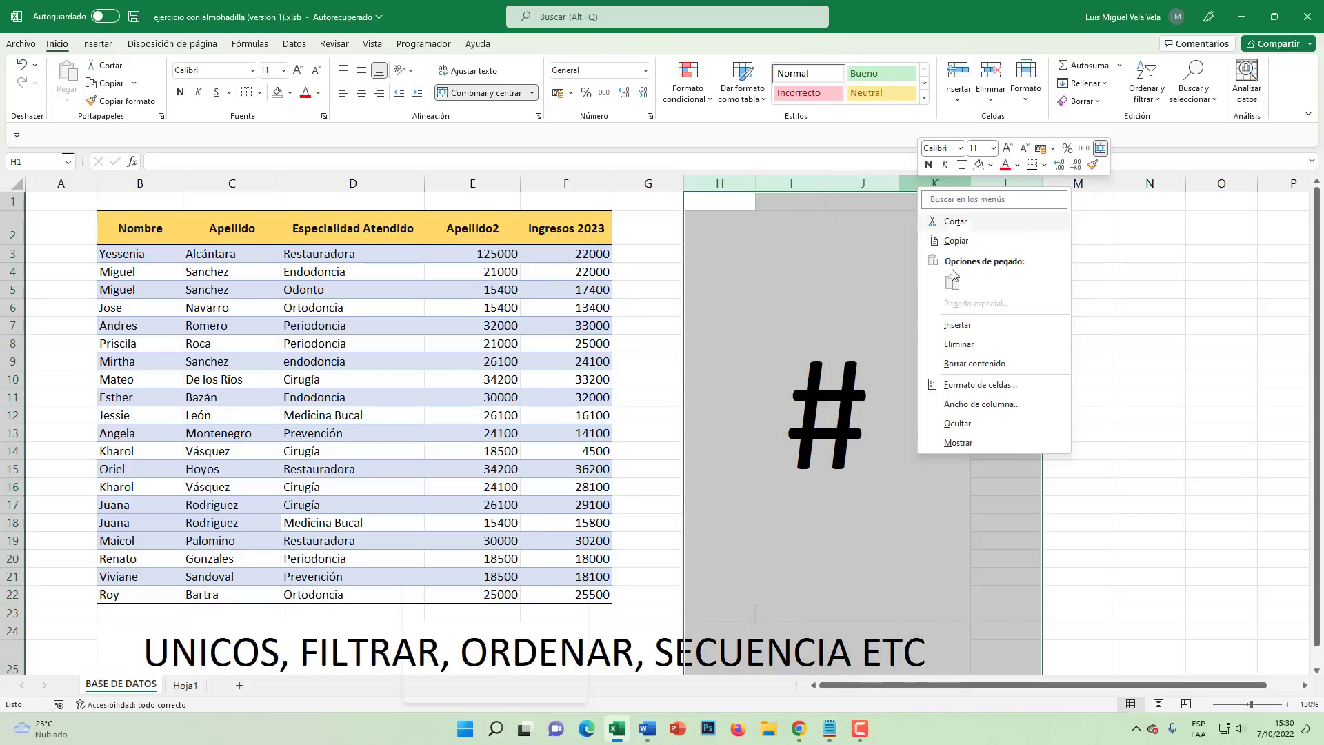
left_click(957, 345)
left_click(679, 361)
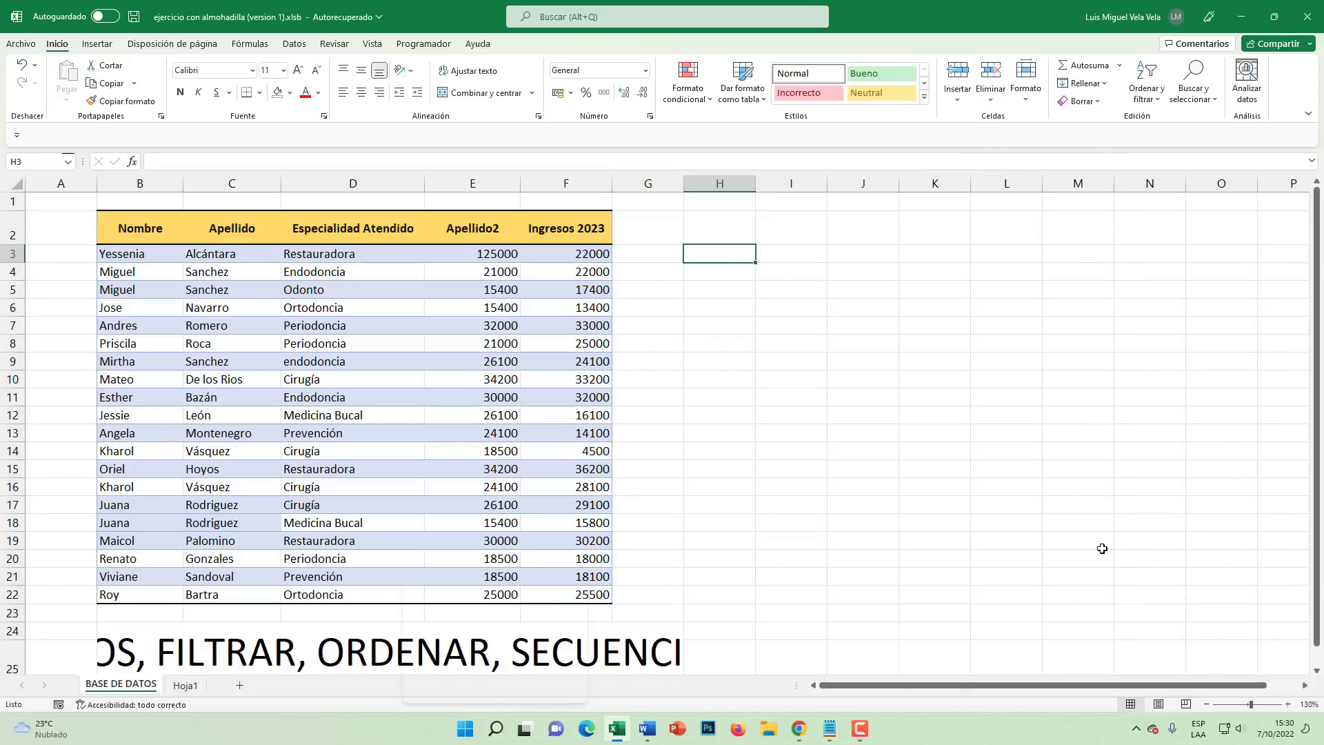
Zoom the sheet in, narrow column G and widen column H
left_click(1287, 704)
left_click(1287, 704)
left_click(1287, 704)
left_click(1287, 704)
left_click(1287, 704)
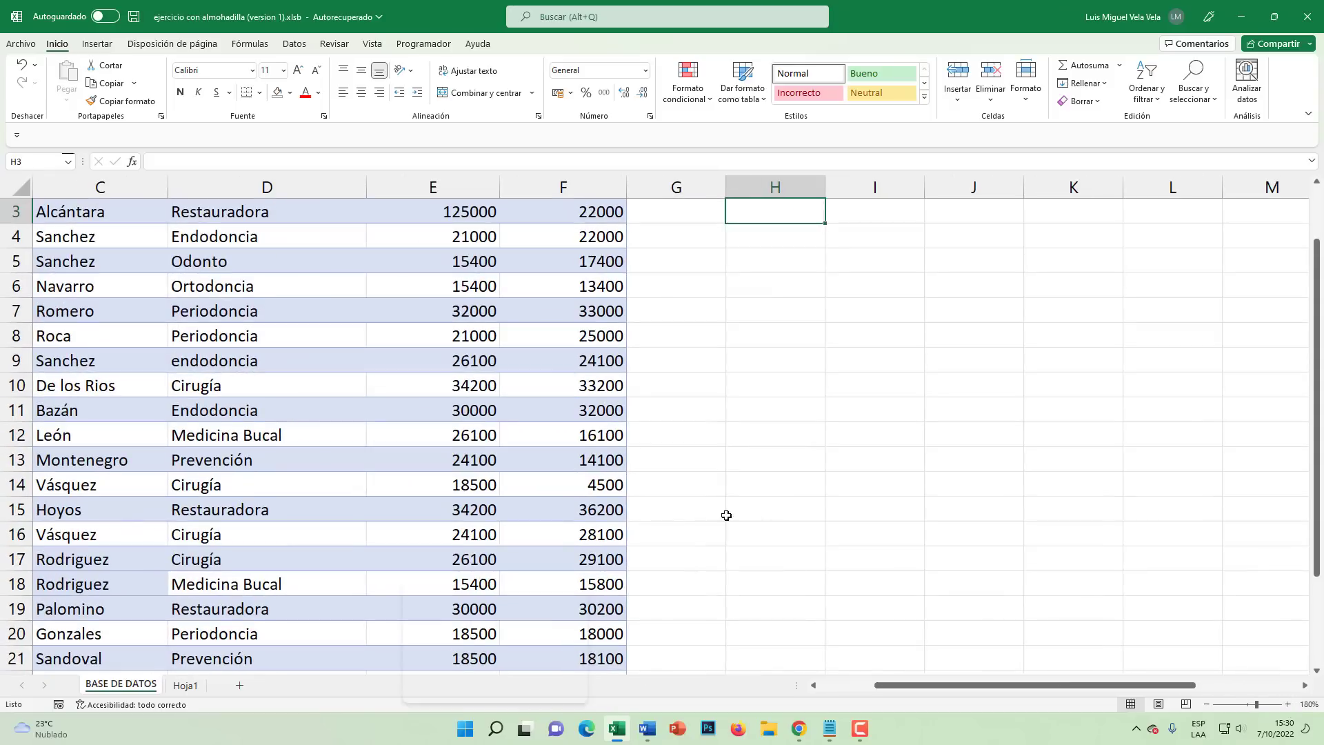
scroll(759, 538, "up", 1)
left_click_drag(882, 685, 846, 686)
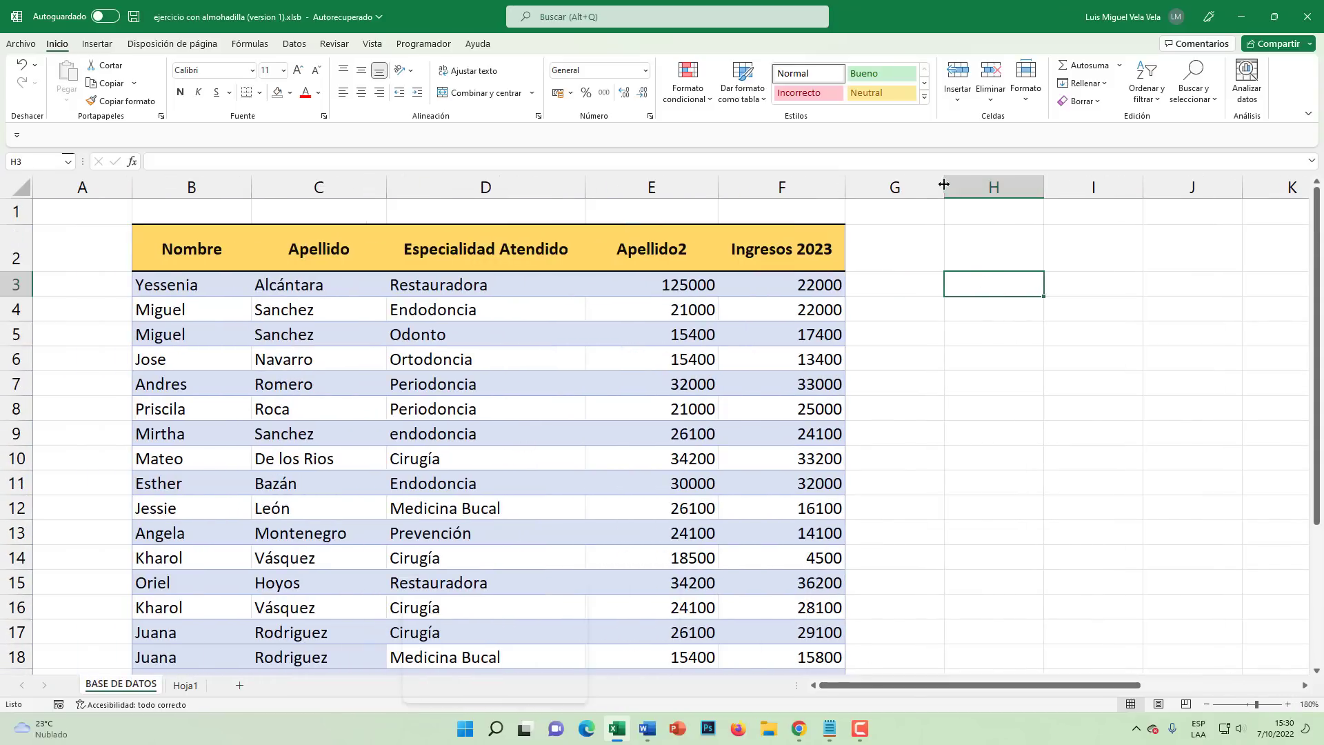
left_click_drag(944, 187, 894, 186)
left_click(984, 187)
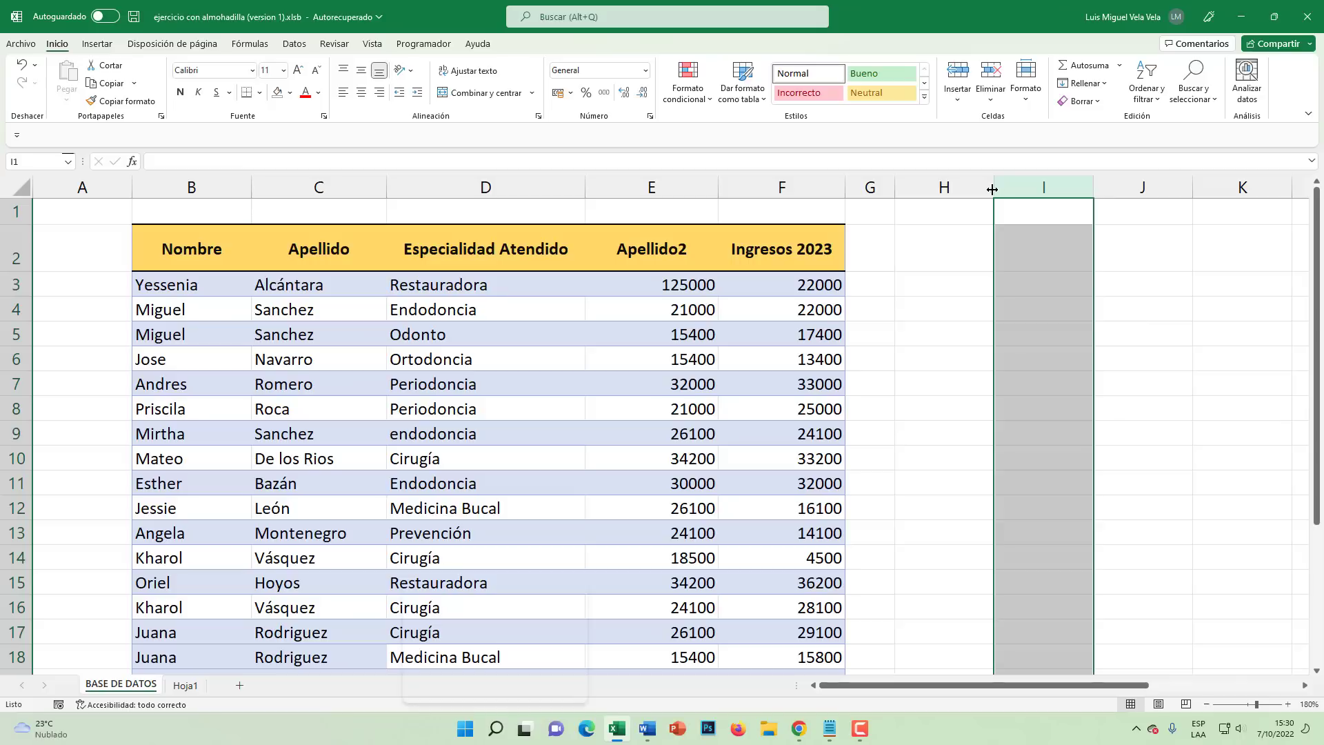
left_click_drag(993, 187, 1057, 179)
Set cell H3 to font size 20 and narrow column A
left_click(925, 290)
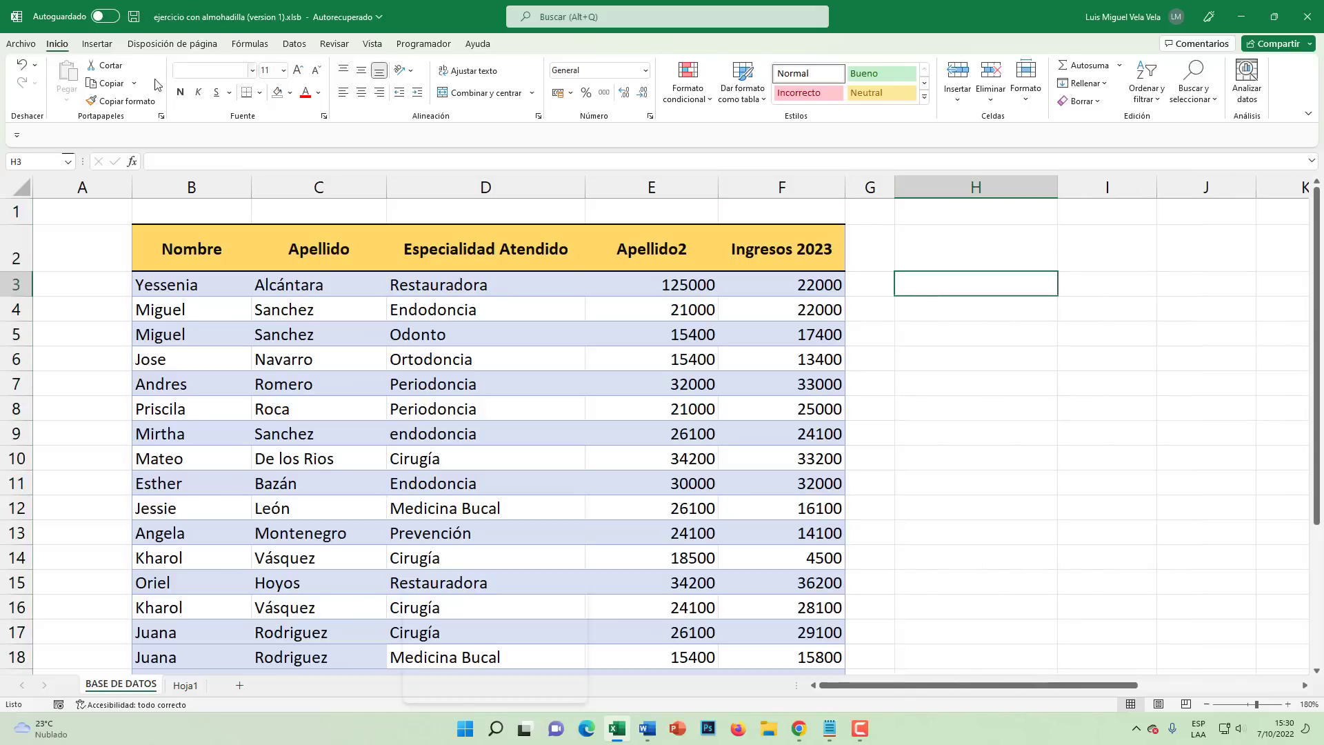
left_click(298, 71)
left_click(297, 71)
left_click(298, 71)
left_click(298, 71)
left_click(298, 71)
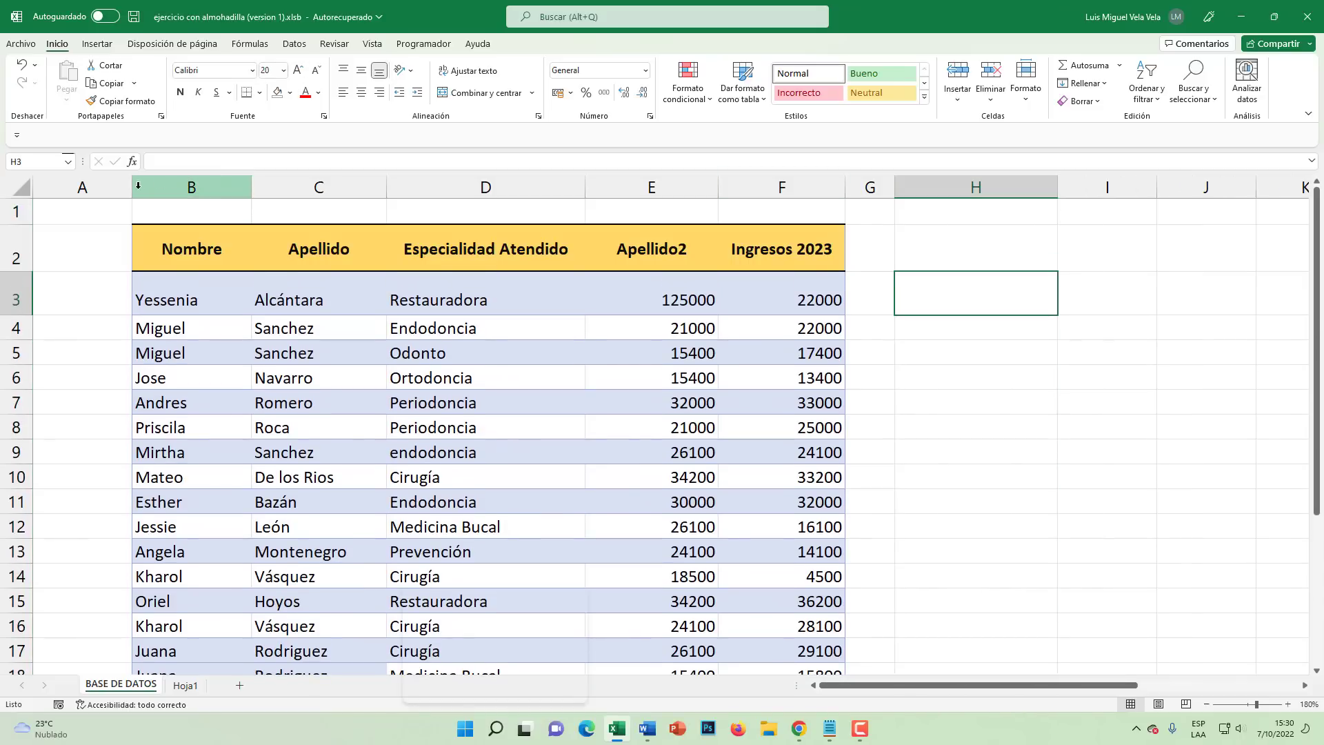
left_click_drag(131, 186, 65, 186)
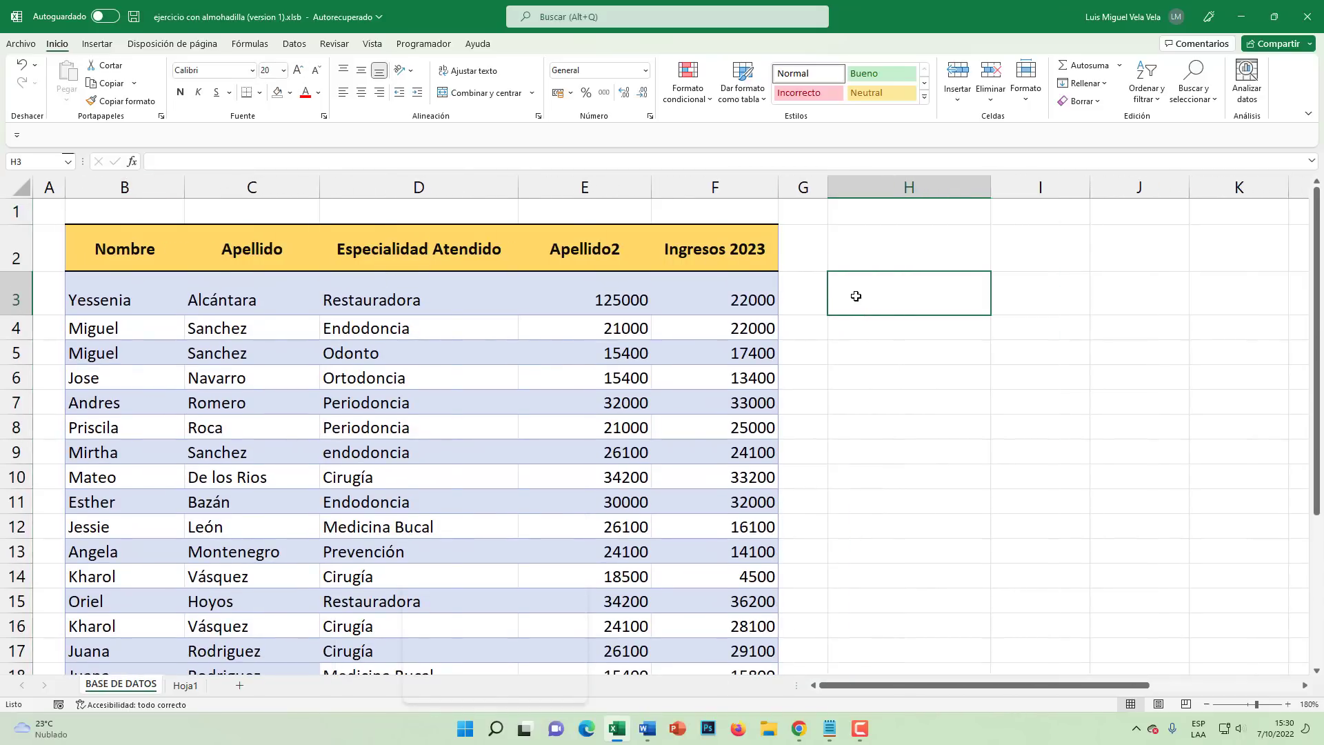
Enter =UNICOS(B3:B22) in H3 so the distinct names spill down column H
type("UNICOS.=")
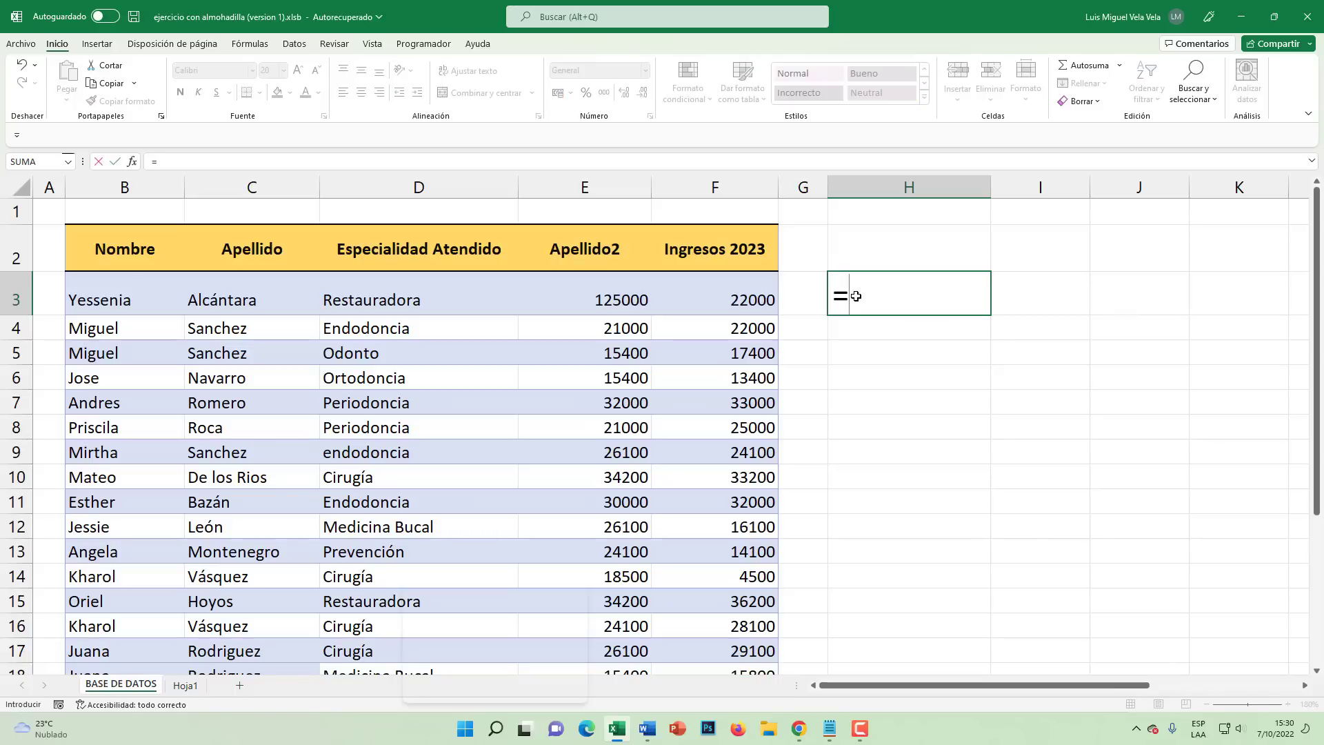
type("UNICOS")
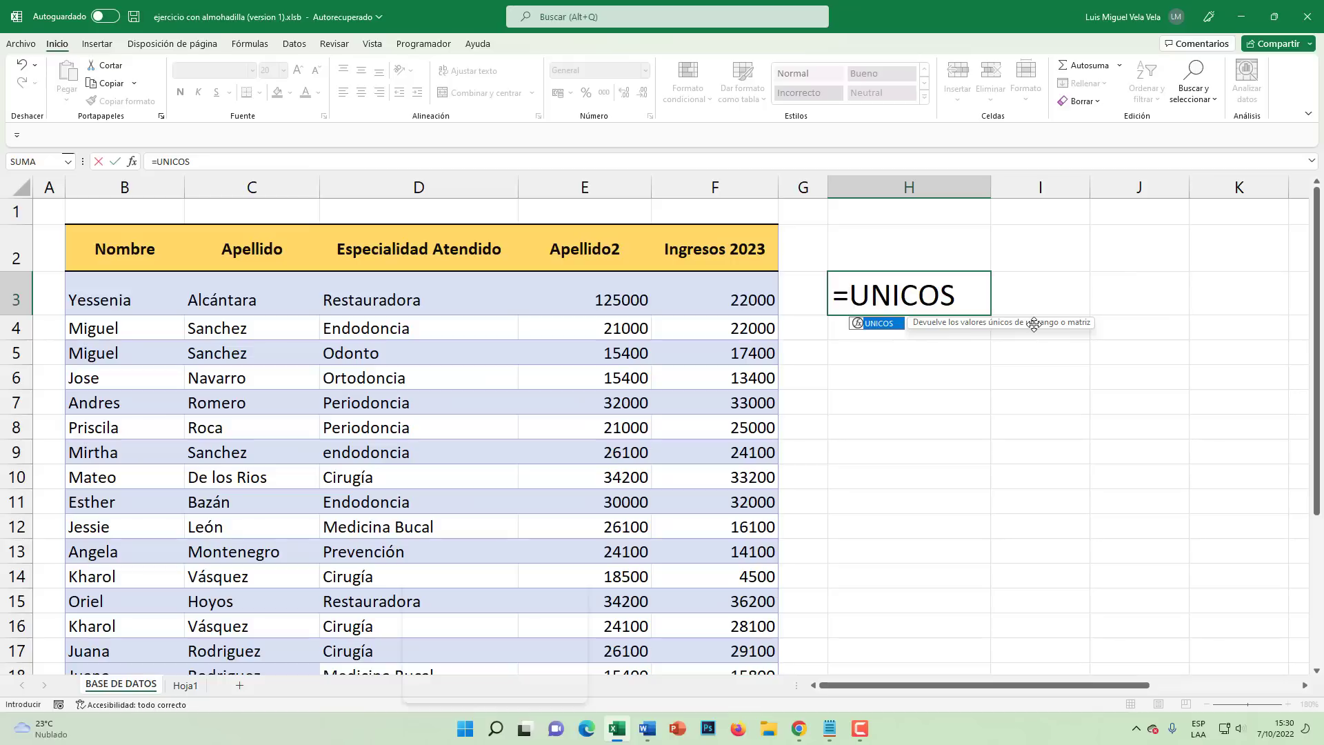
type("(")
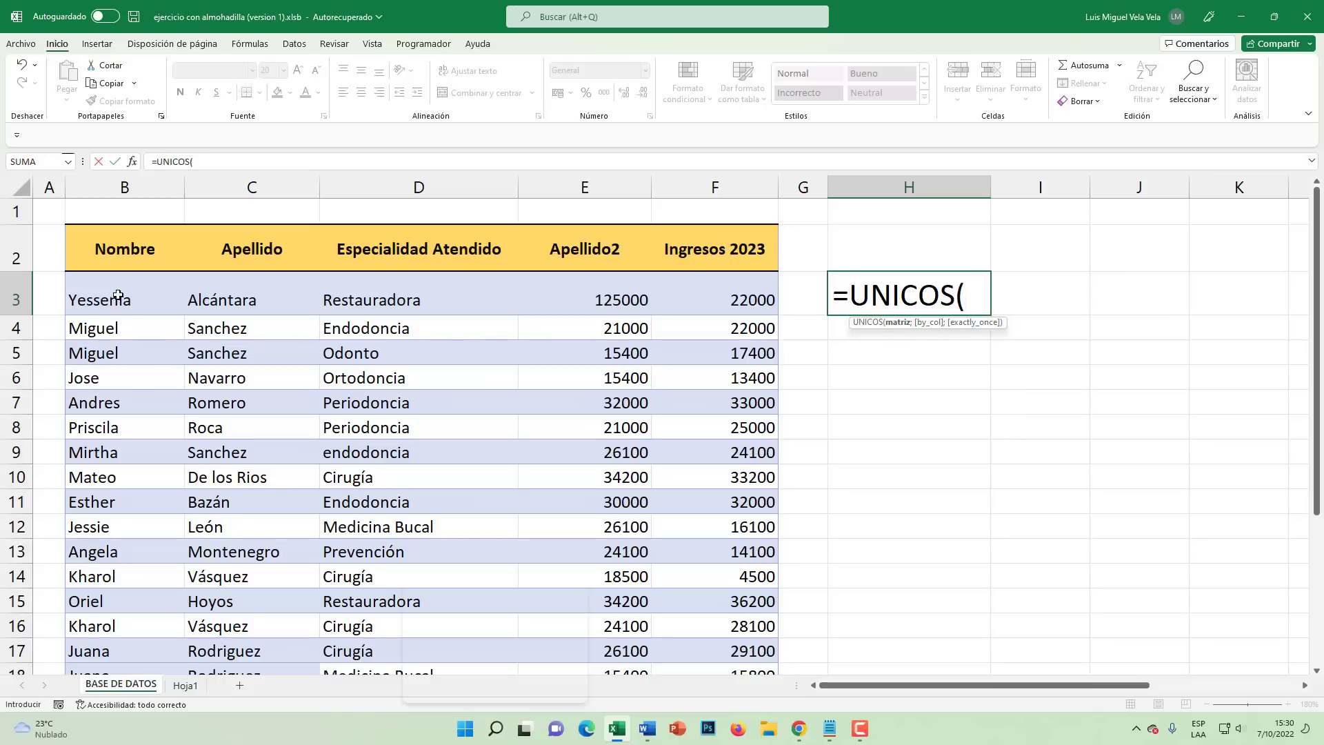
mouse_move(117, 295)
left_mouse_down()
mouse_move(118, 693)
mouse_move(131, 620)
left_mouse_up()
scroll(130, 576, "up", 2)
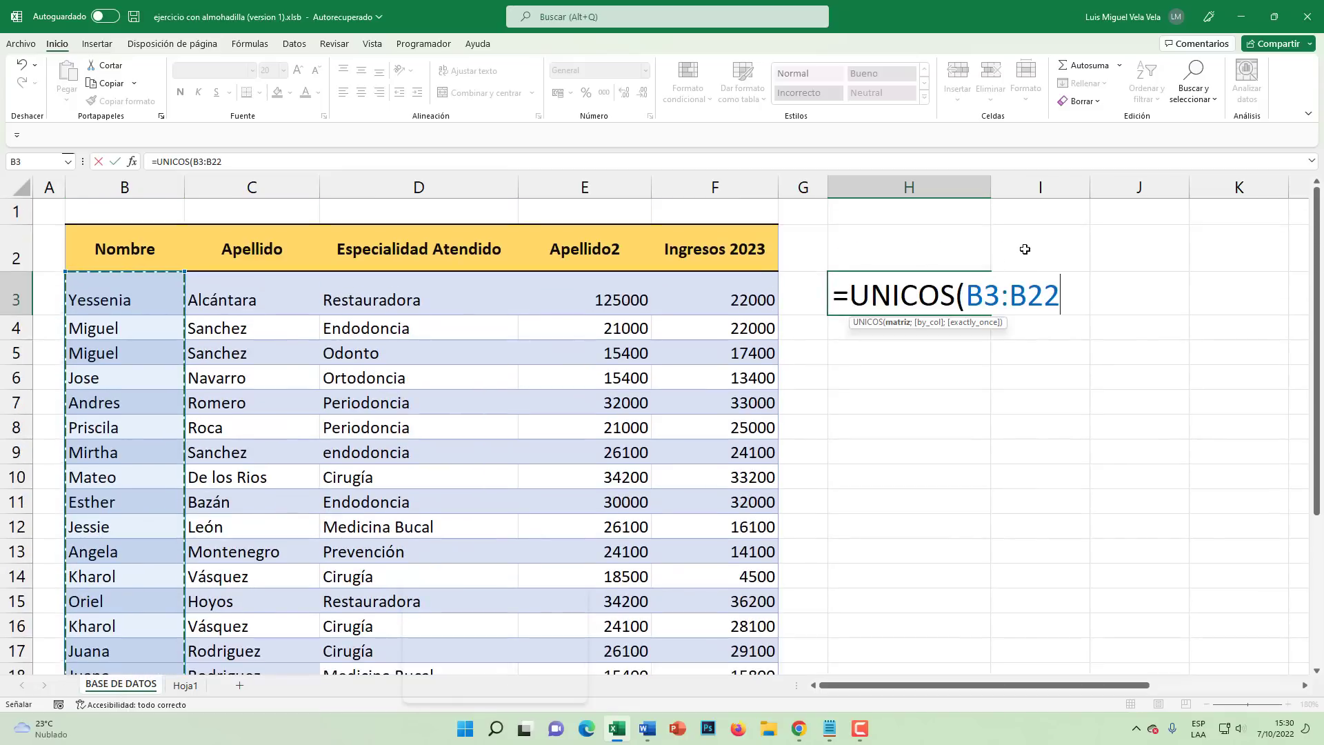
type(")")
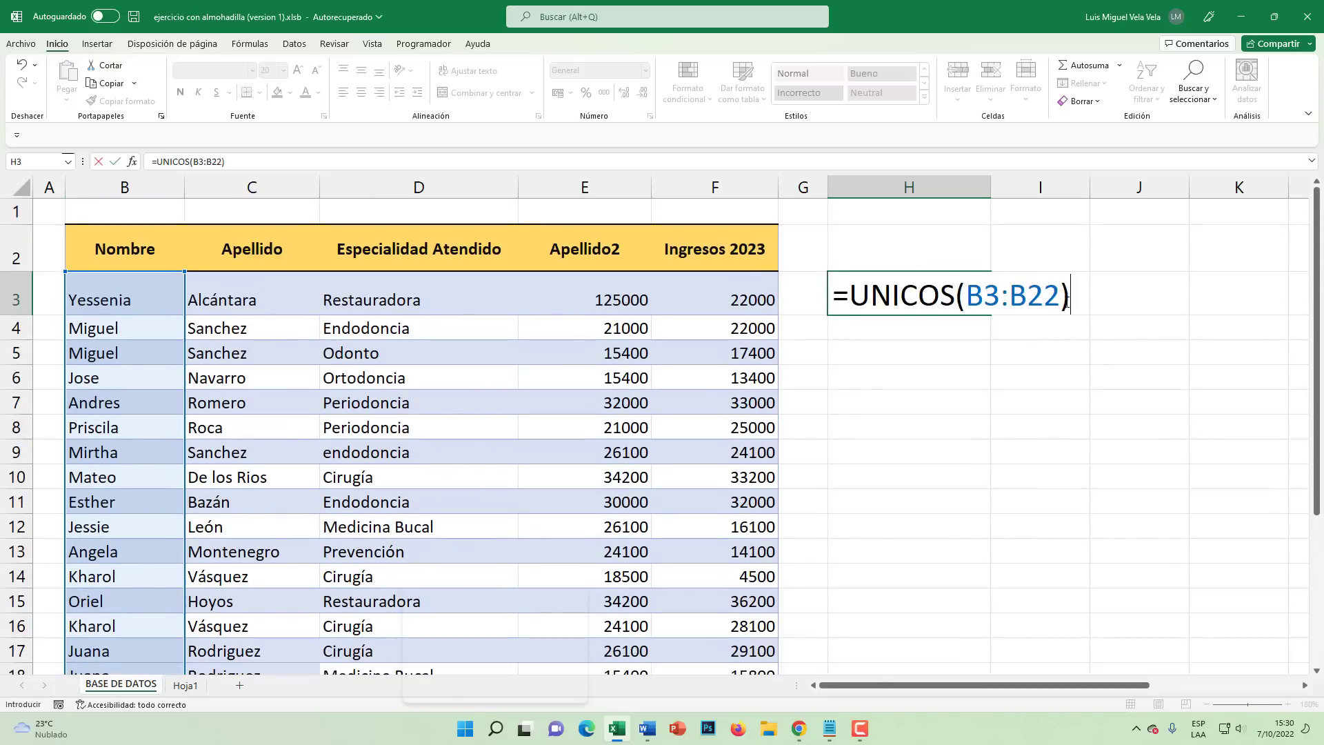
key("Return")
scroll(1006, 379, "down", 1)
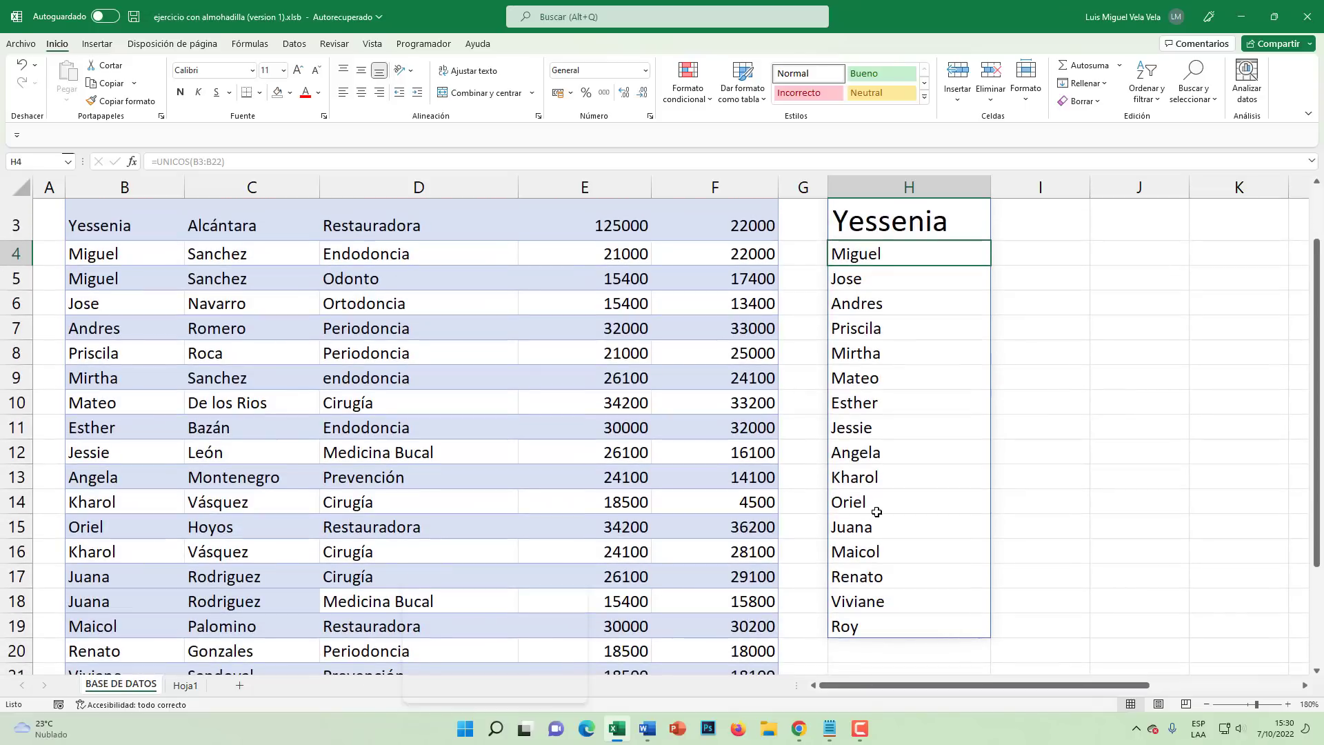
left_click(917, 479)
scroll(928, 473, "up", 1)
mouse_move(887, 331)
left_mouse_down()
mouse_move(890, 495)
mouse_move(872, 624)
left_mouse_up()
scroll(870, 454, "up", 1)
double_click(899, 295)
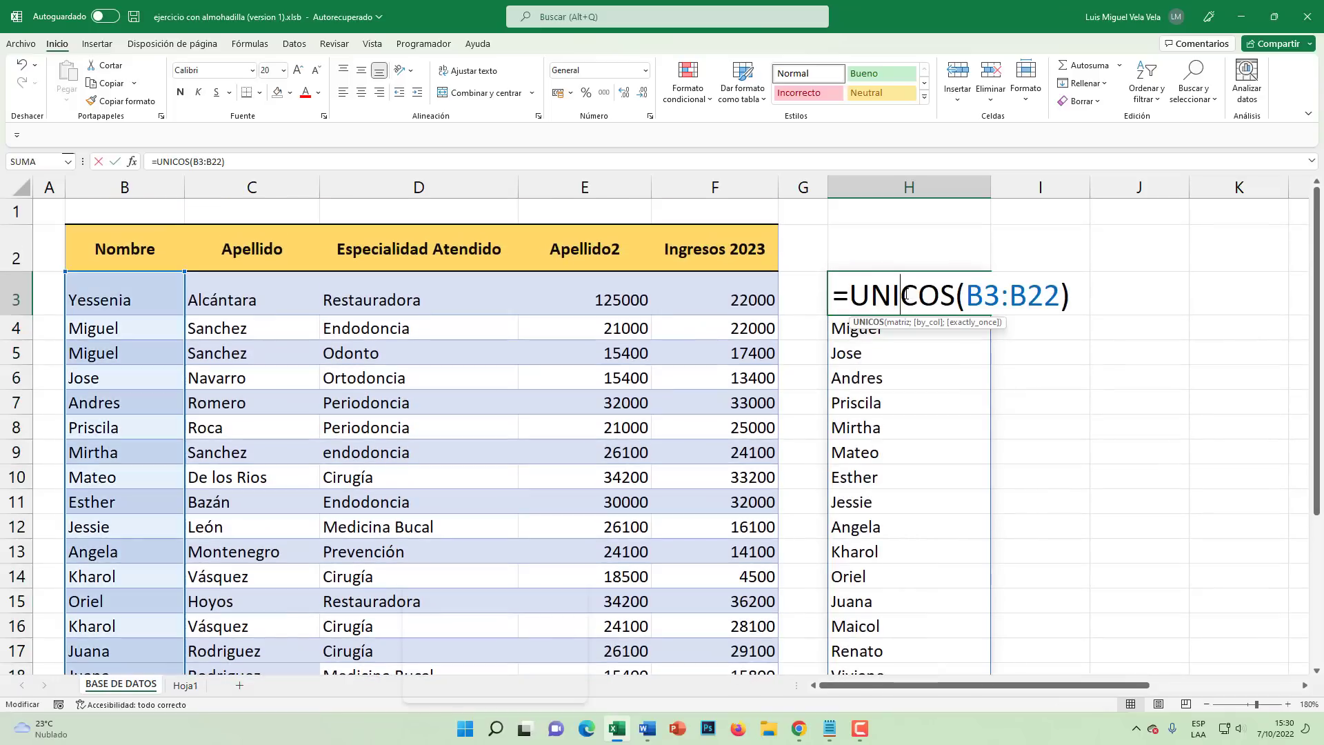
left_click_drag(838, 295, 1097, 295)
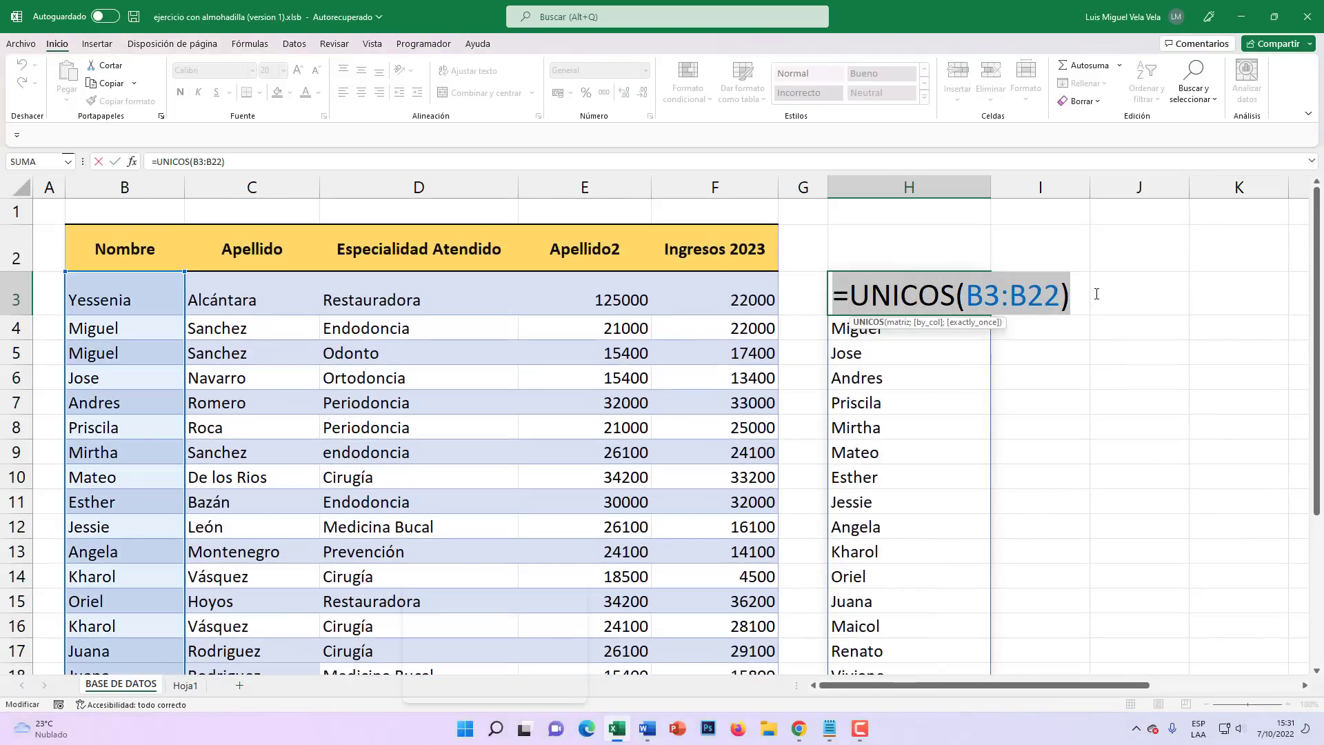
left_click(1082, 353)
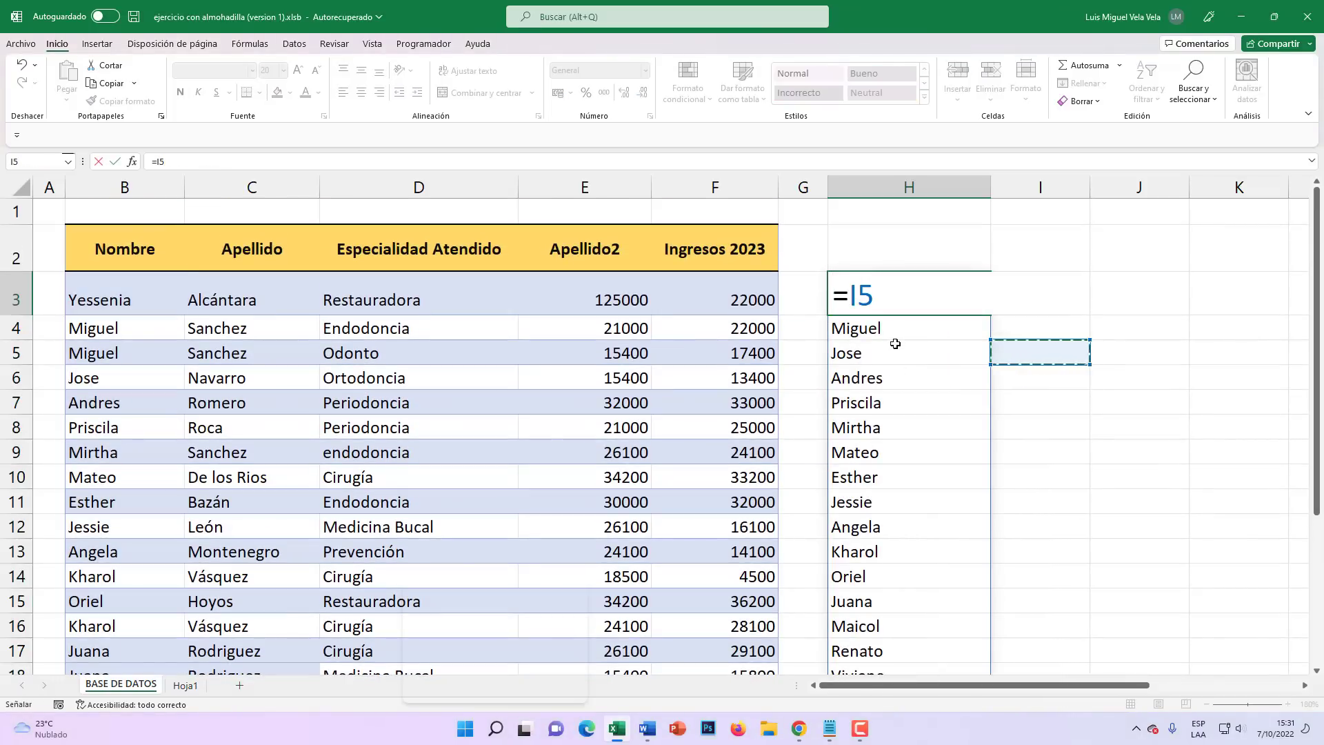
key("Escape")
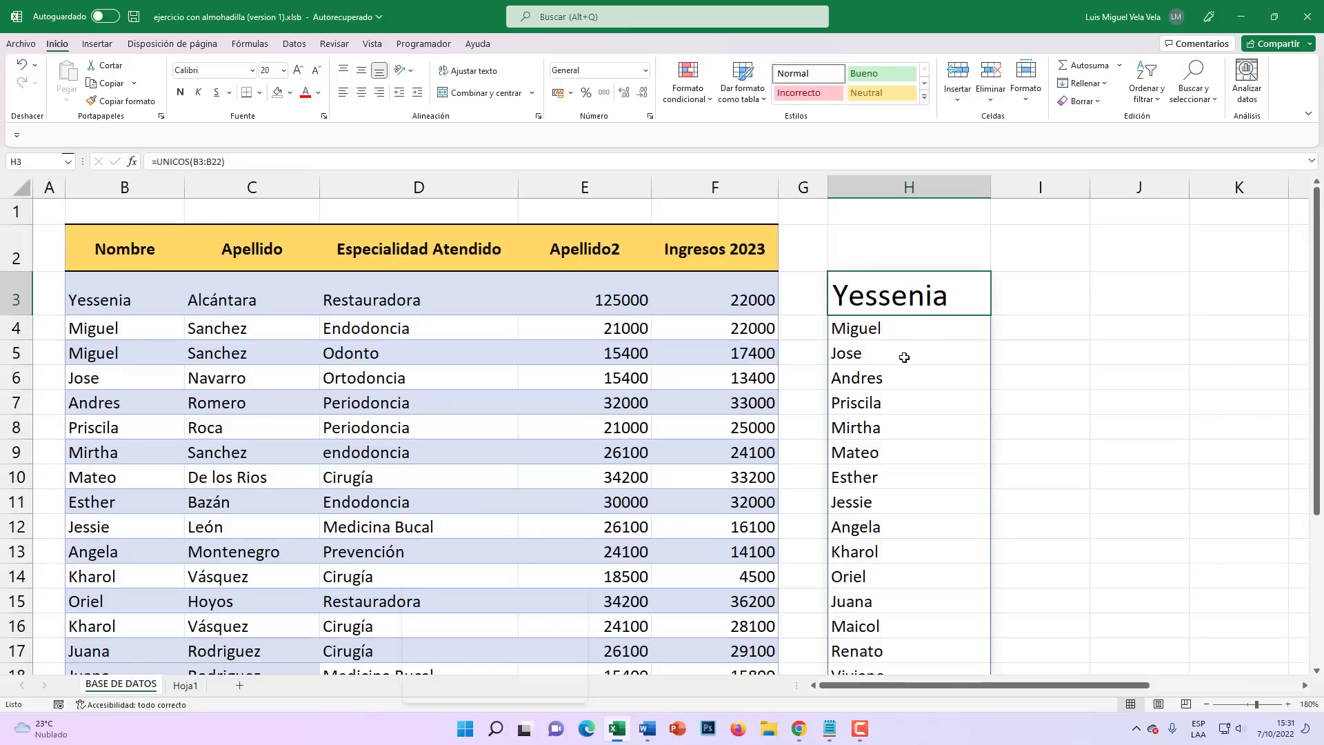
scroll(901, 355, "down", 1)
left_click_drag(871, 215, 872, 632)
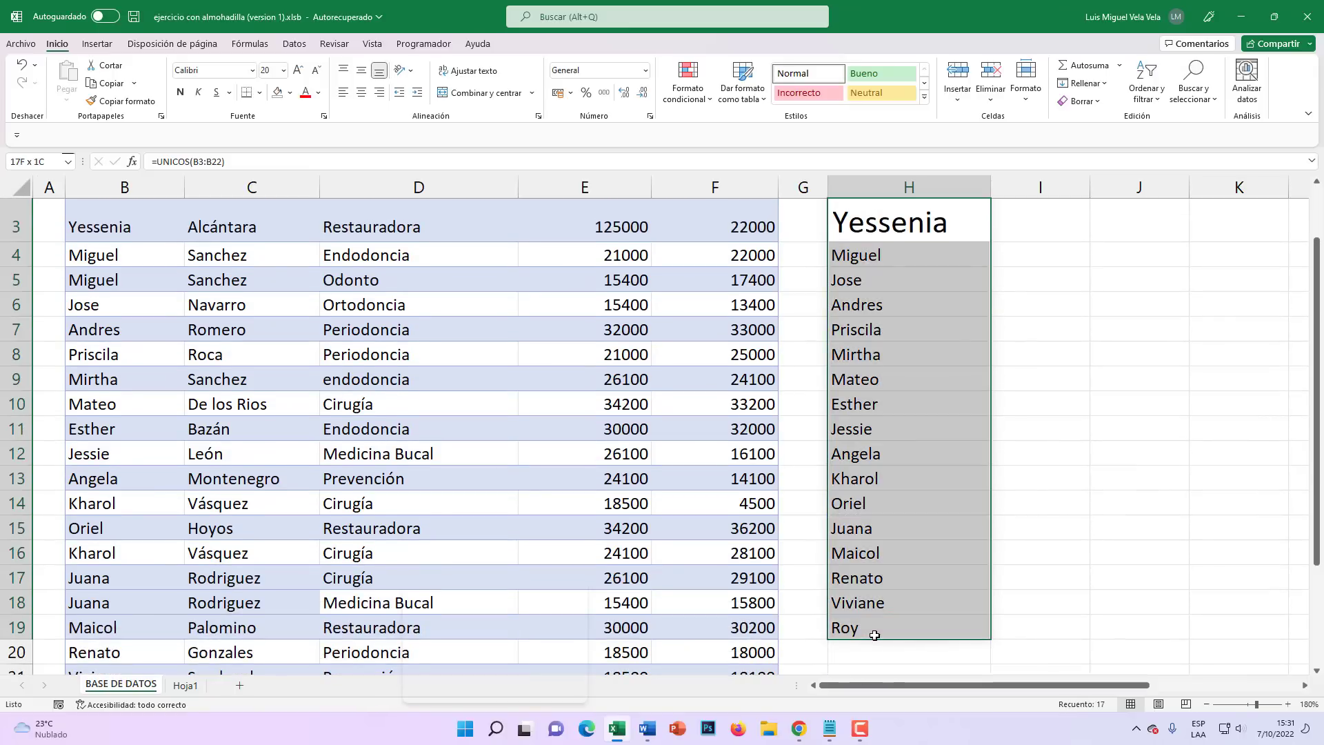
scroll(875, 482, "up", 1)
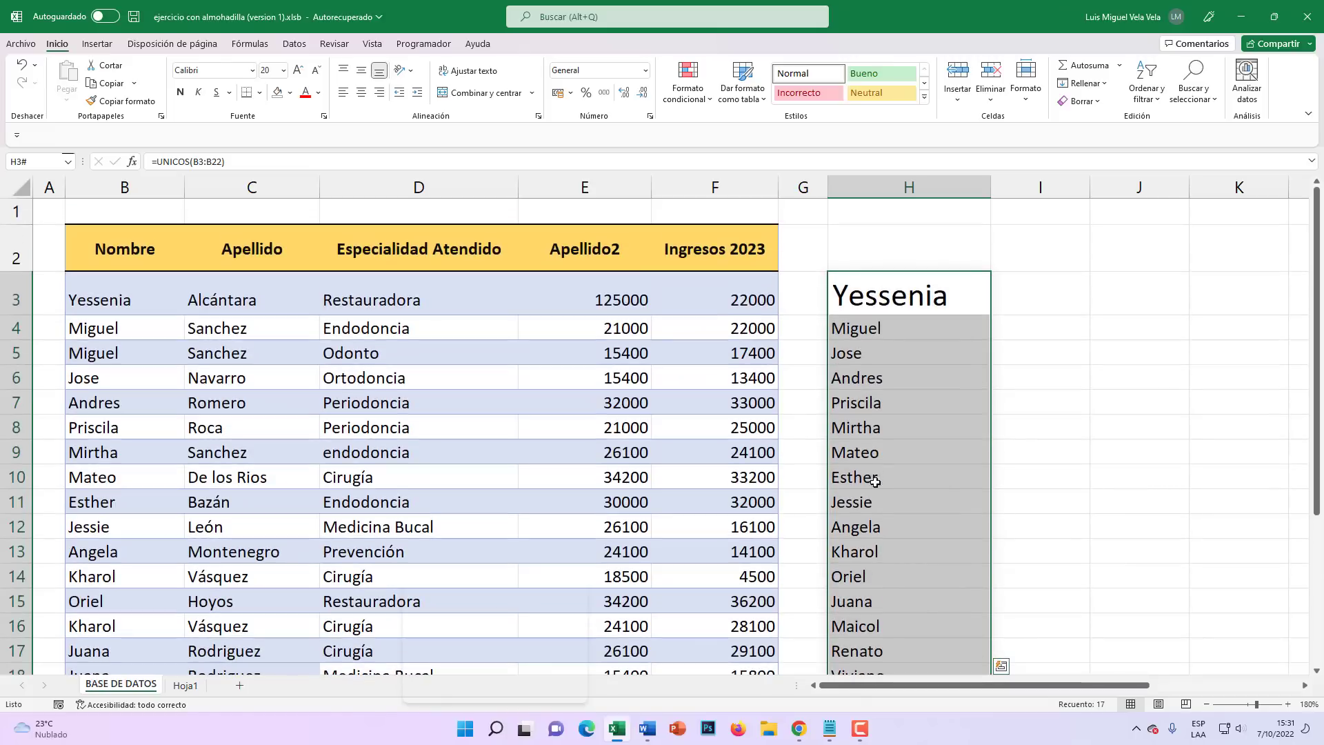
left_click(887, 334)
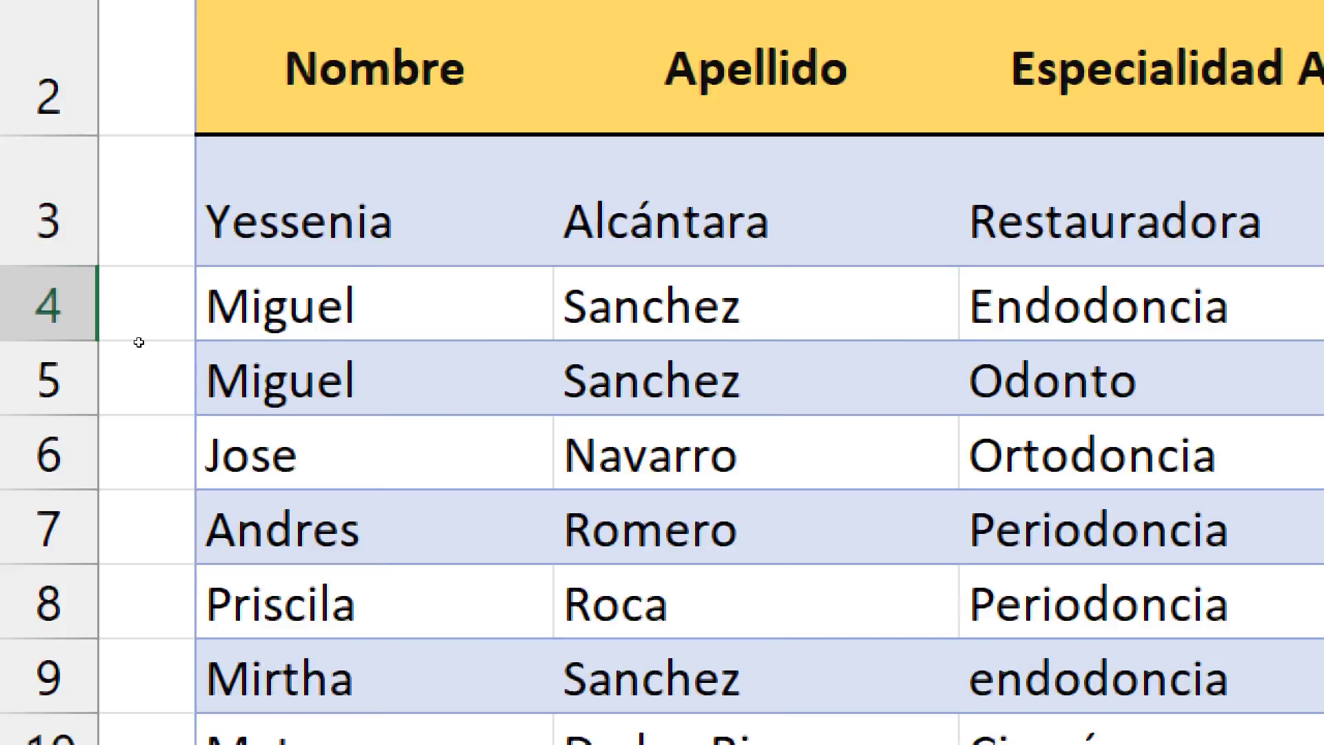
key("ctrl+Left")
key("Down")
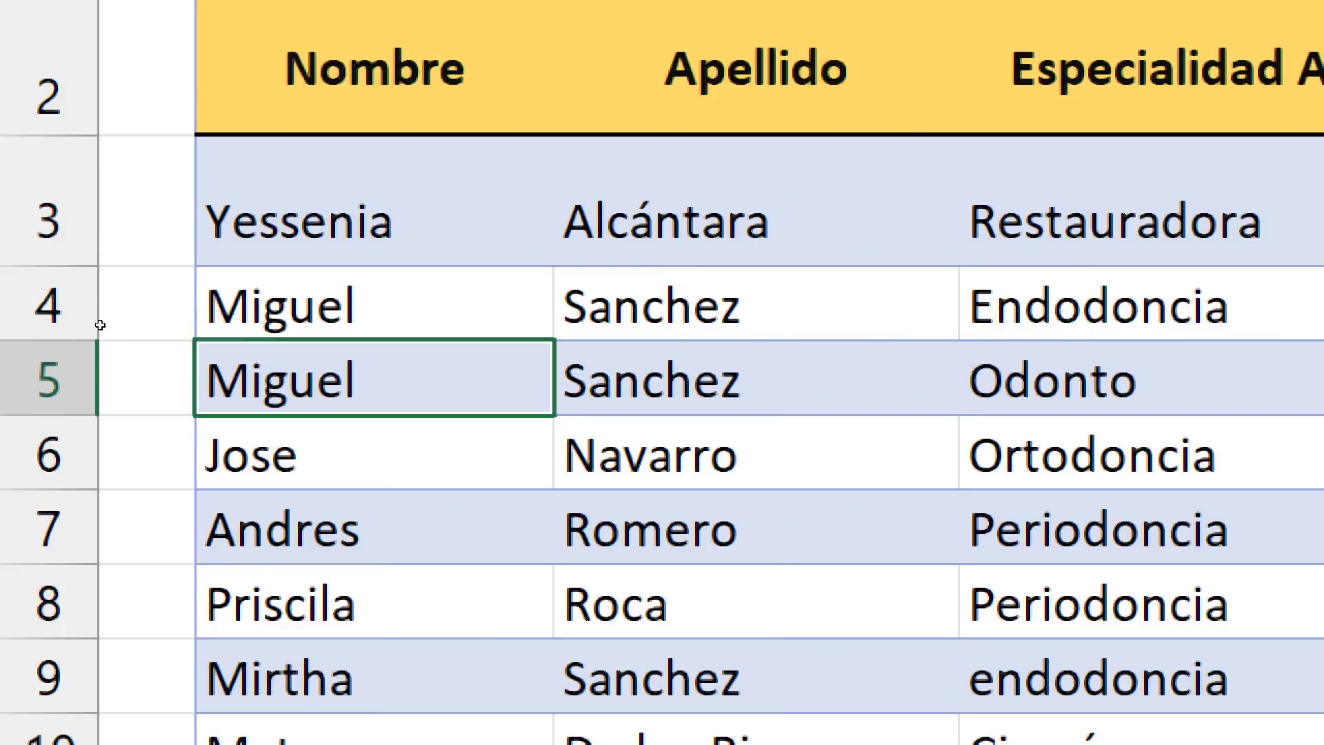
key("Up")
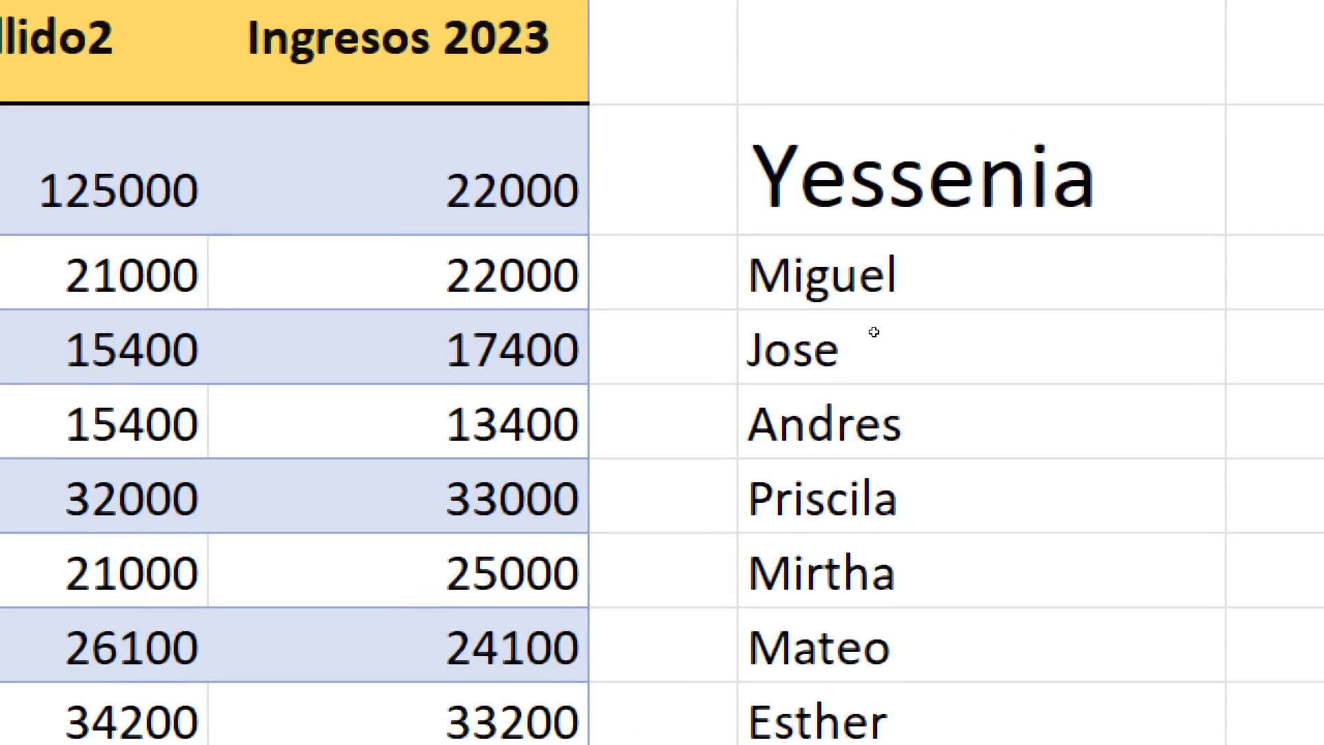
key("ctrl+Right")
key("ctrl+Right")
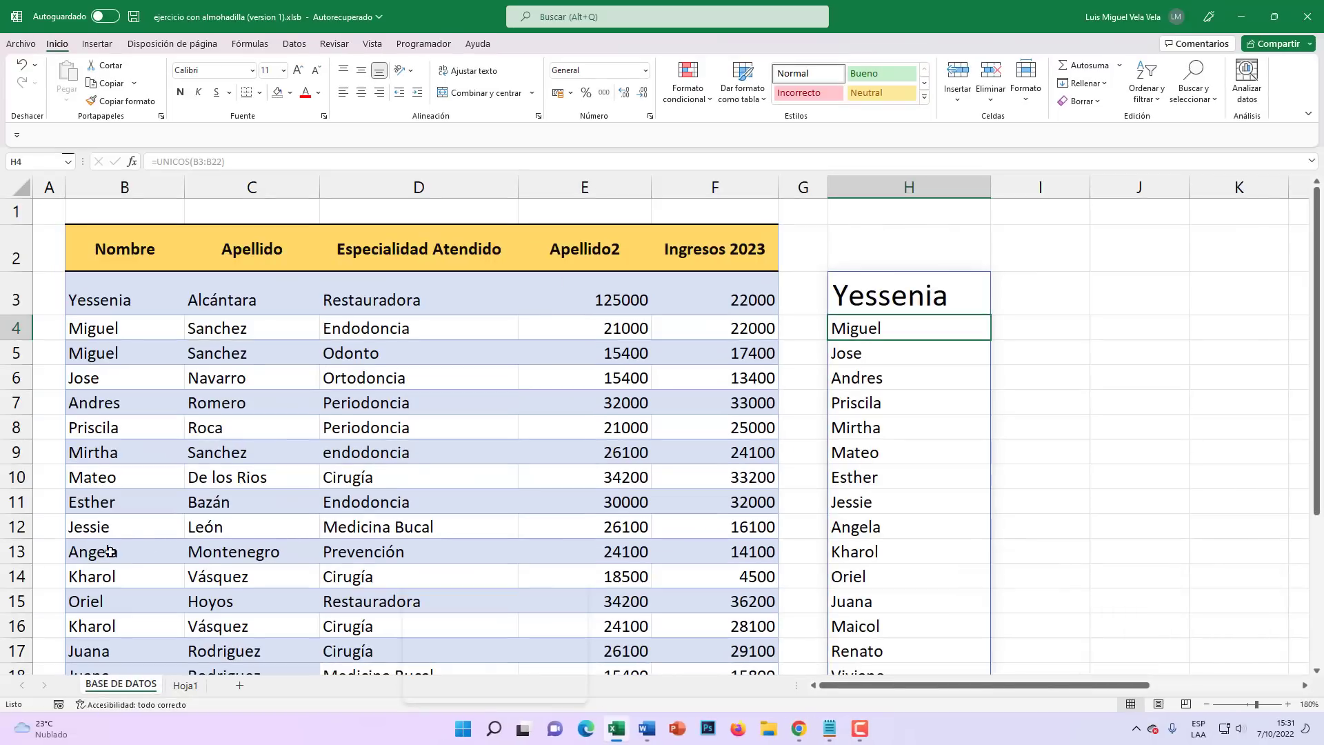
scroll(144, 544, "down", 1)
scroll(144, 545, "down", 1)
left_click(97, 503)
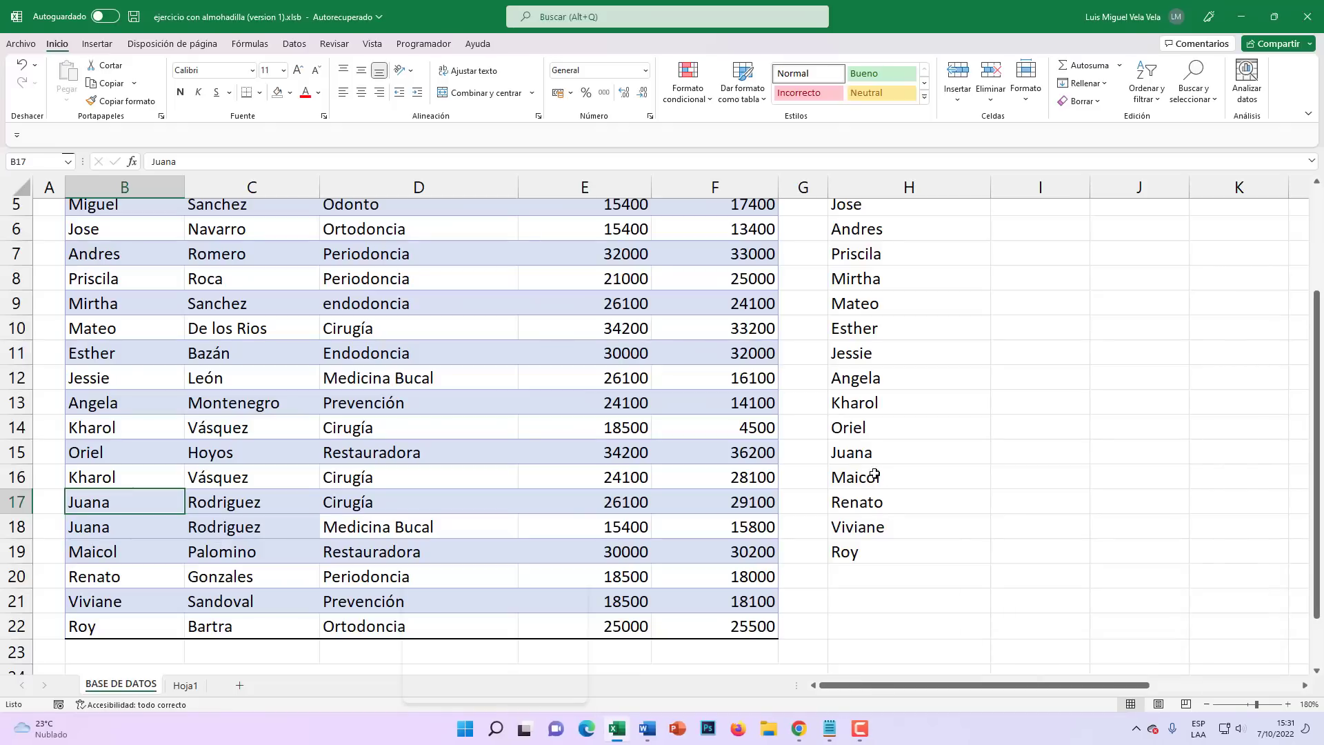
left_click(872, 458)
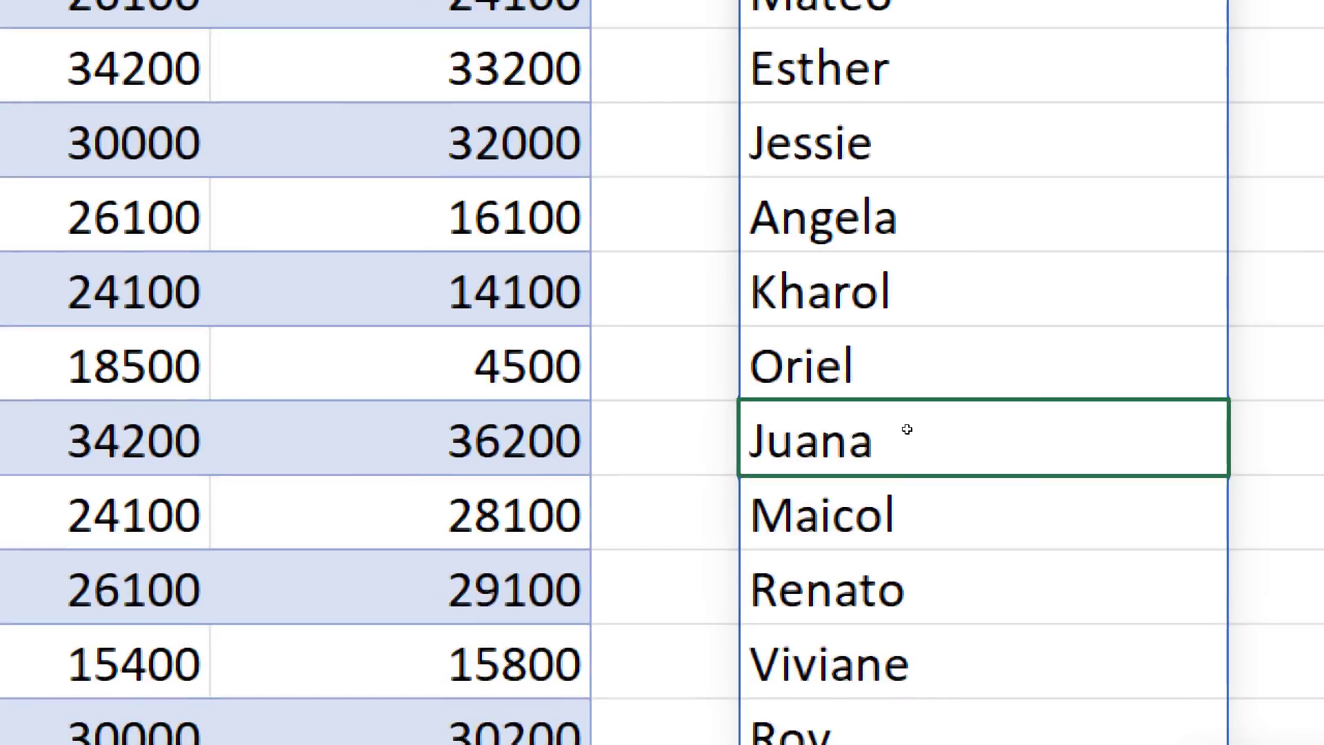
scroll(900, 478, "up", 2)
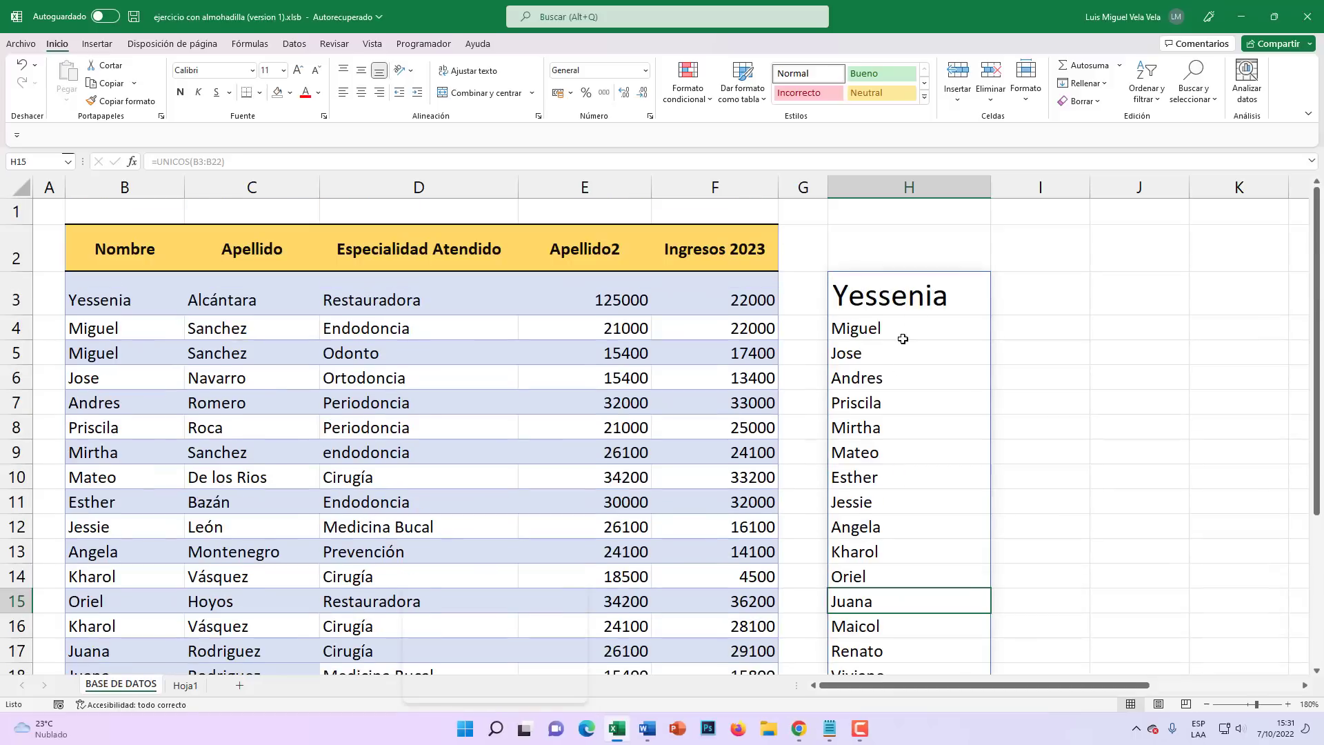
left_click_drag(910, 293, 912, 620)
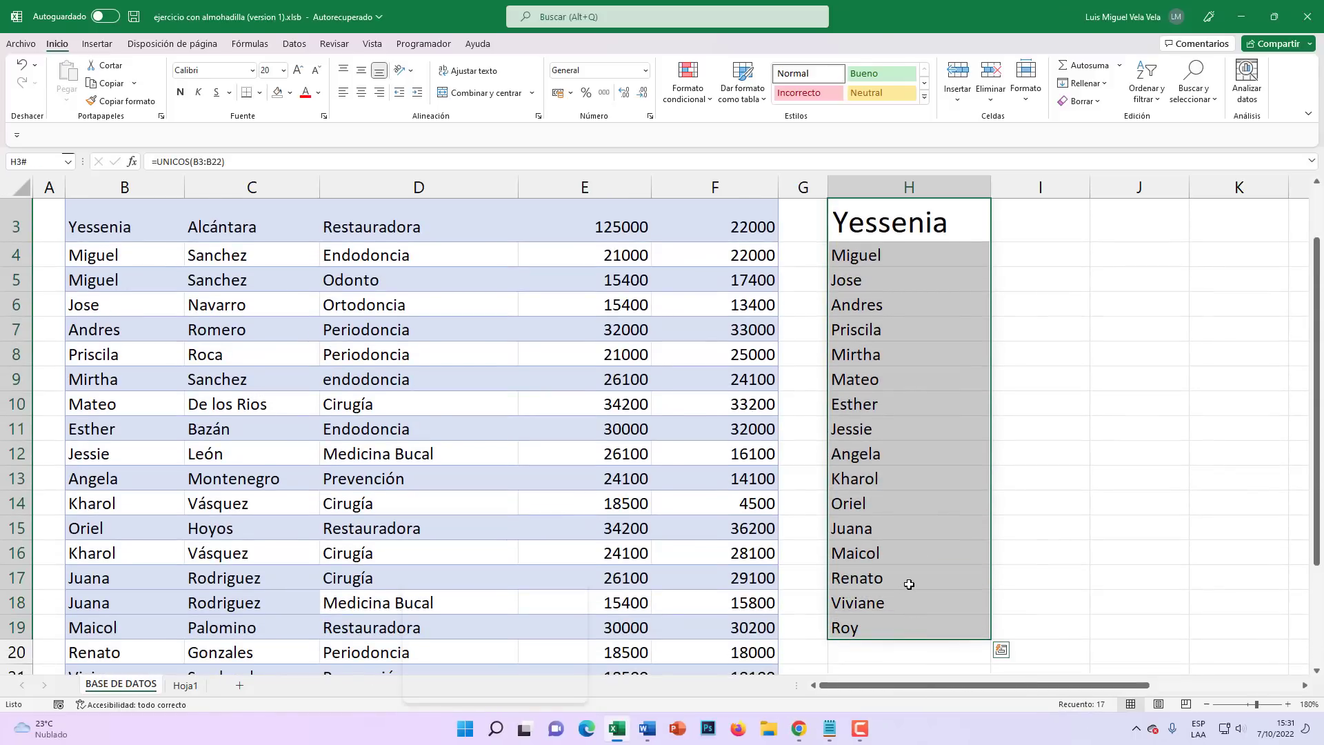
scroll(904, 562, "up", 1)
left_click(894, 453)
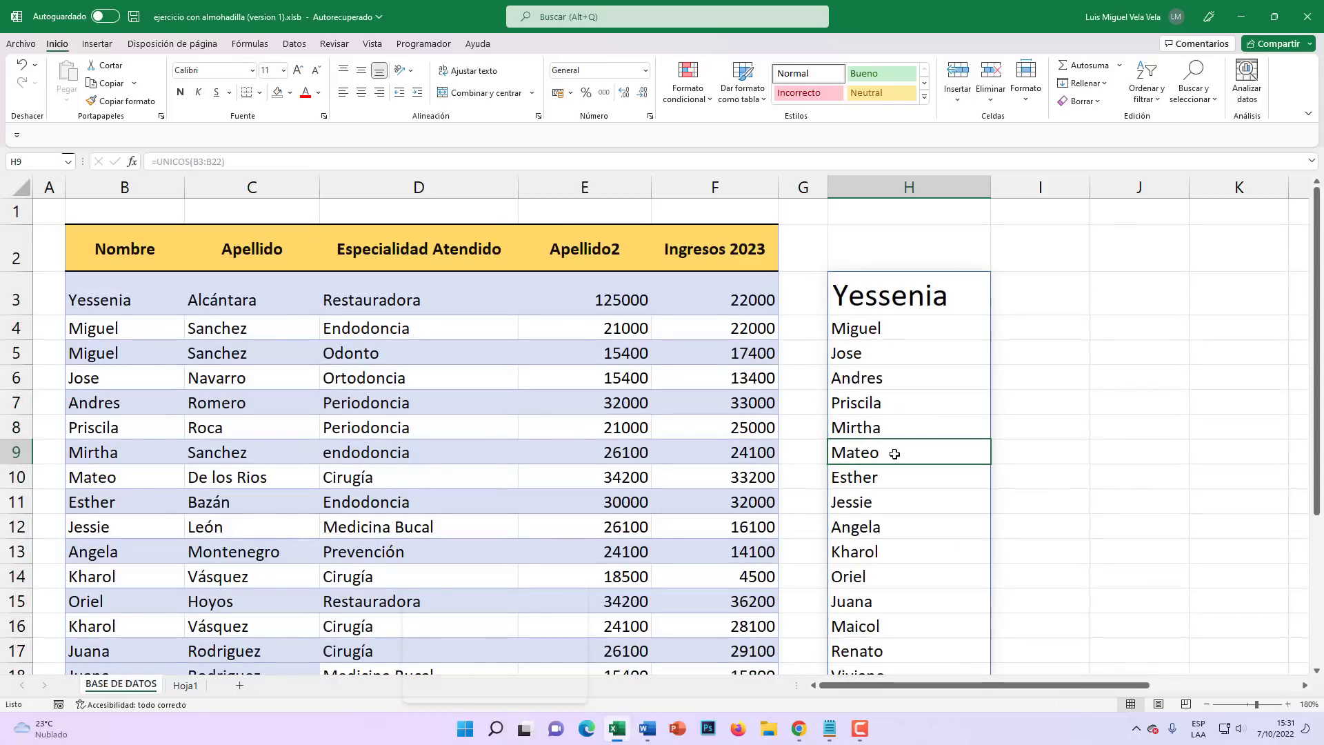
scroll(866, 479, "down", 1)
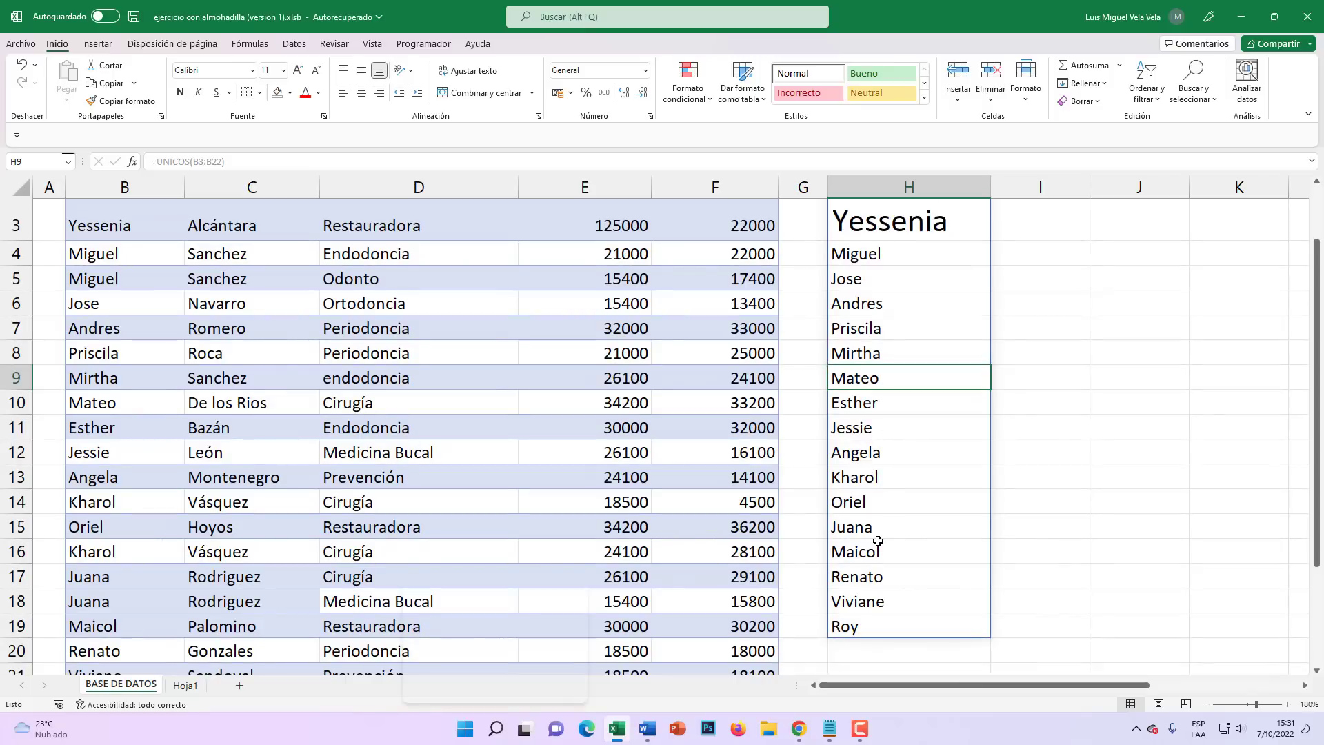
scroll(877, 541, "up", 1)
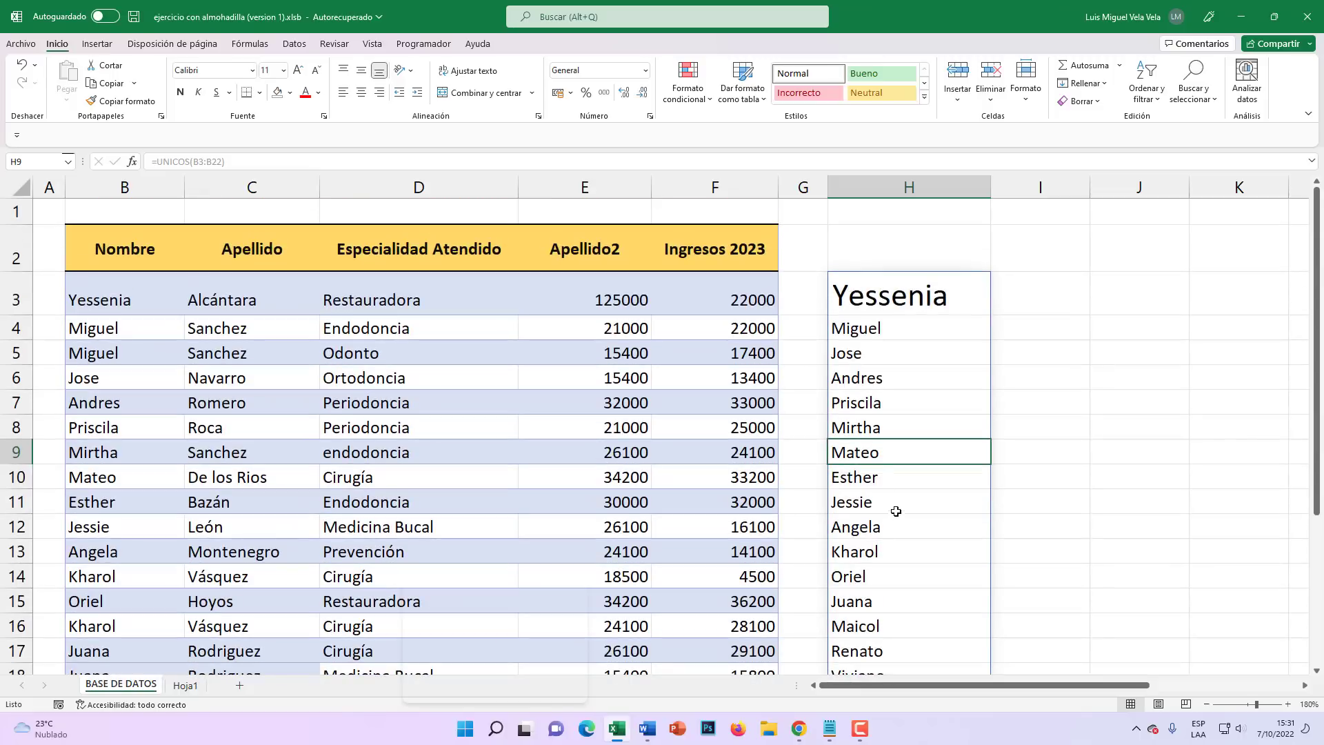
scroll(895, 512, "down", 1)
left_click(906, 422)
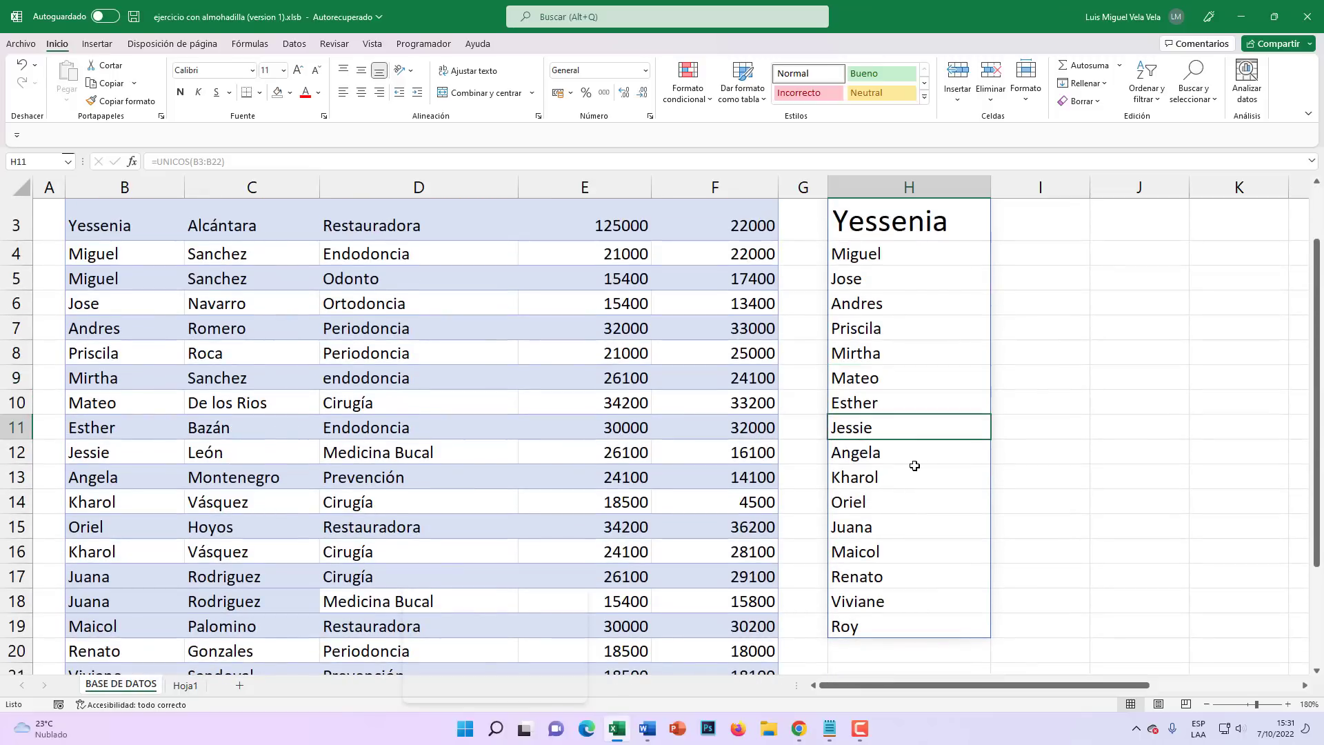
scroll(913, 464, "up", 1)
left_click(940, 377)
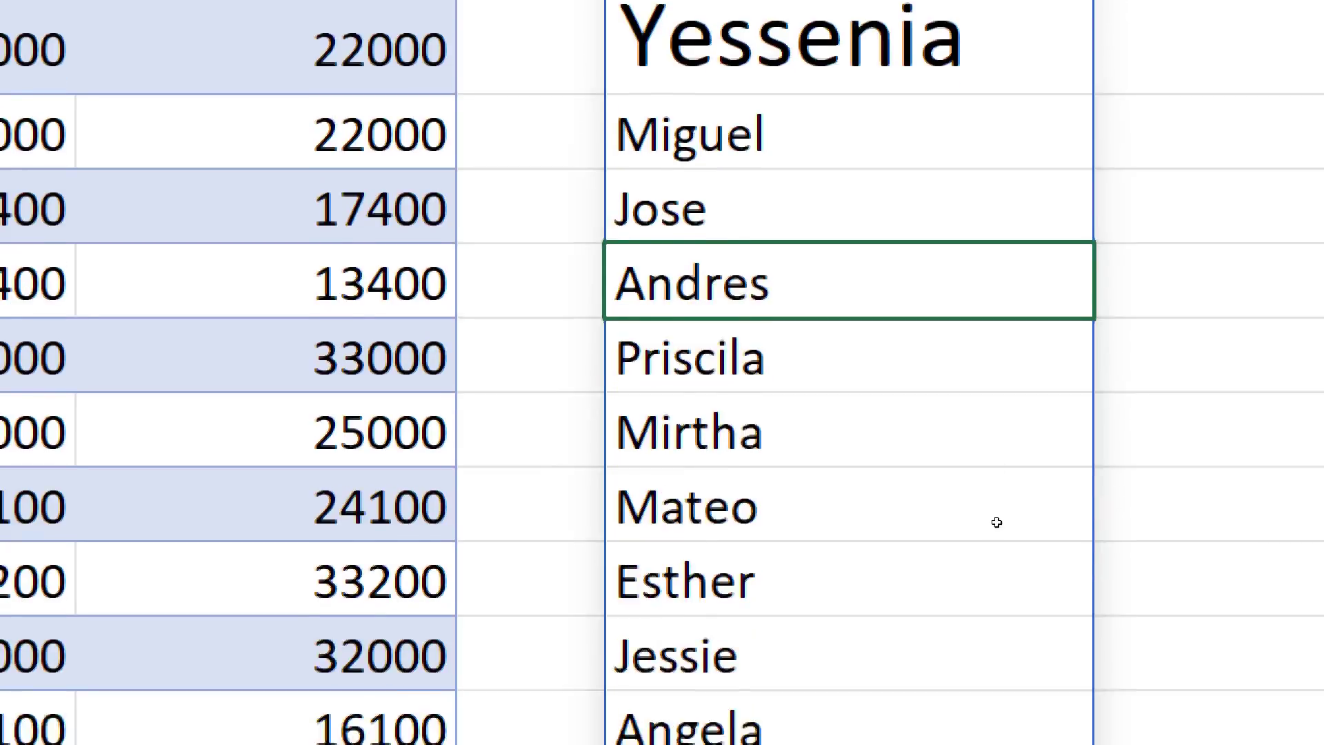
scroll(914, 613, "down", 1)
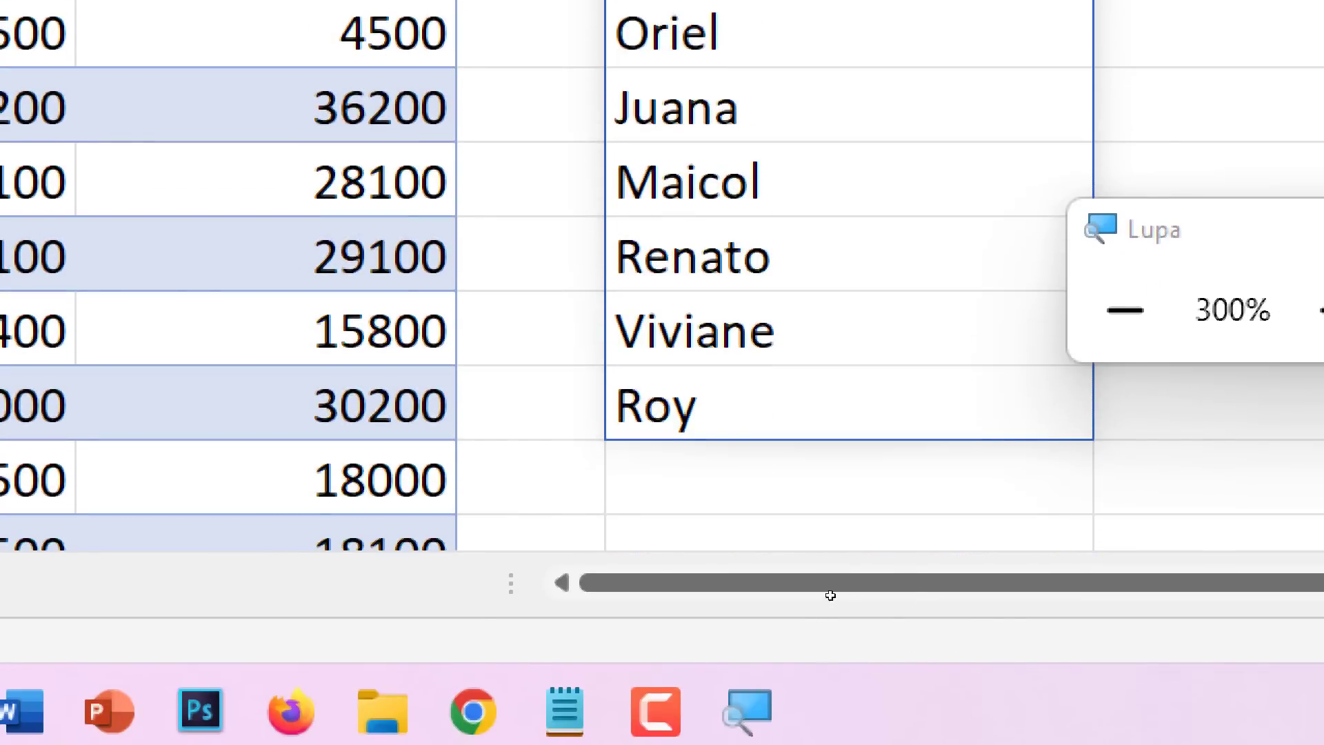
key("super+Escape")
scroll(933, 569, "up", 1)
scroll(928, 565, "down", 1)
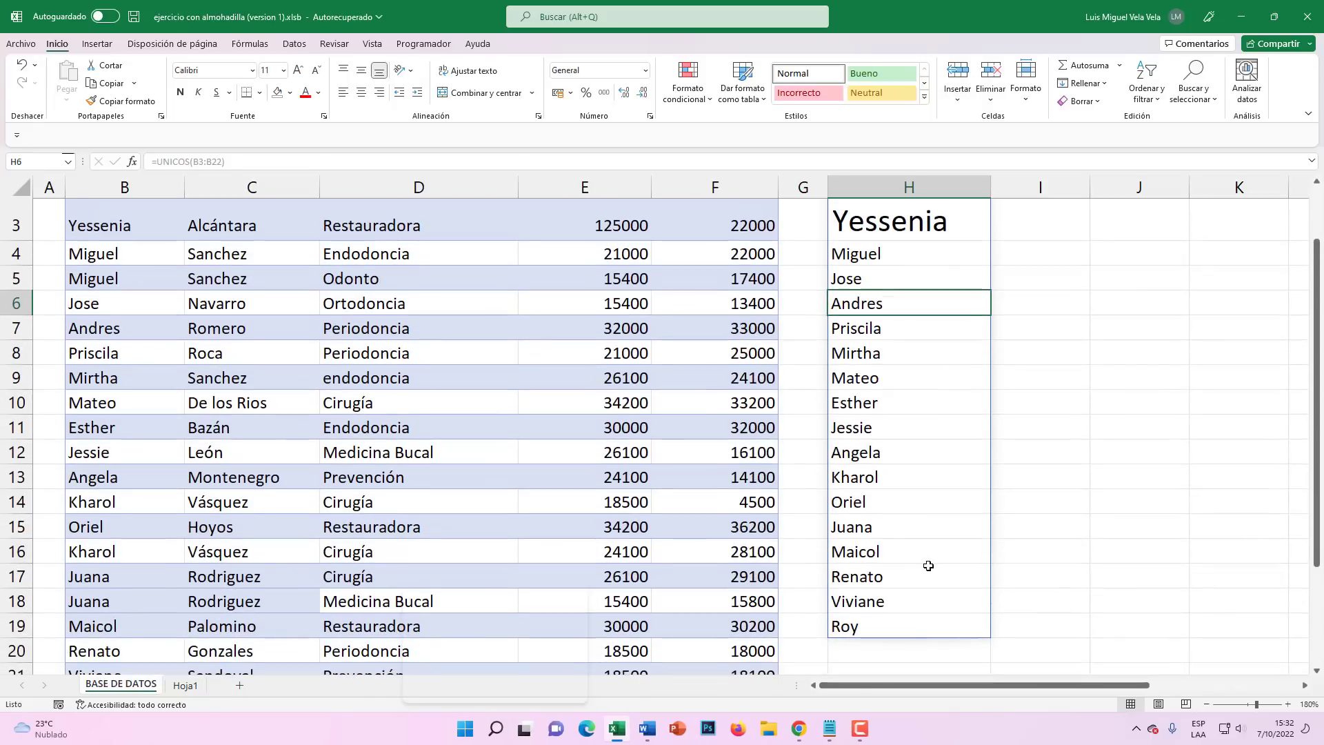
left_click(894, 453)
left_click(891, 344)
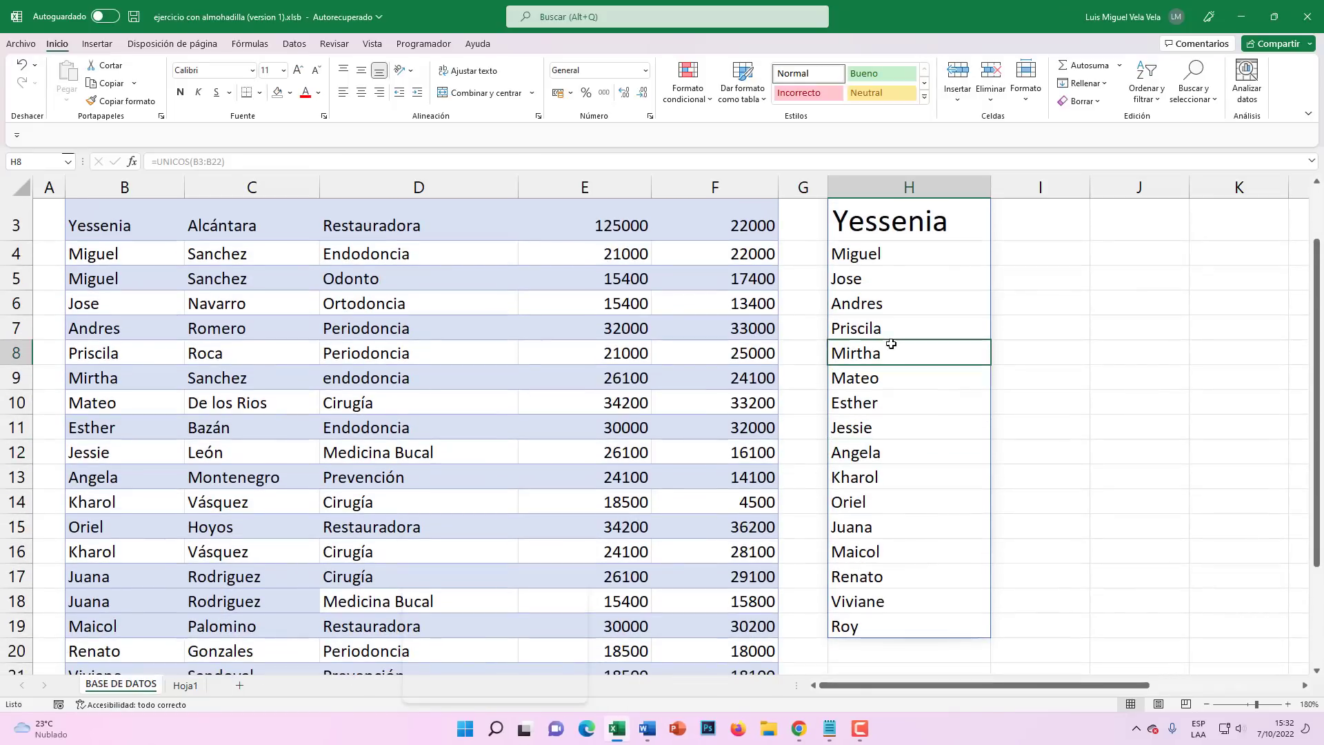
scroll(887, 414, "up", 1)
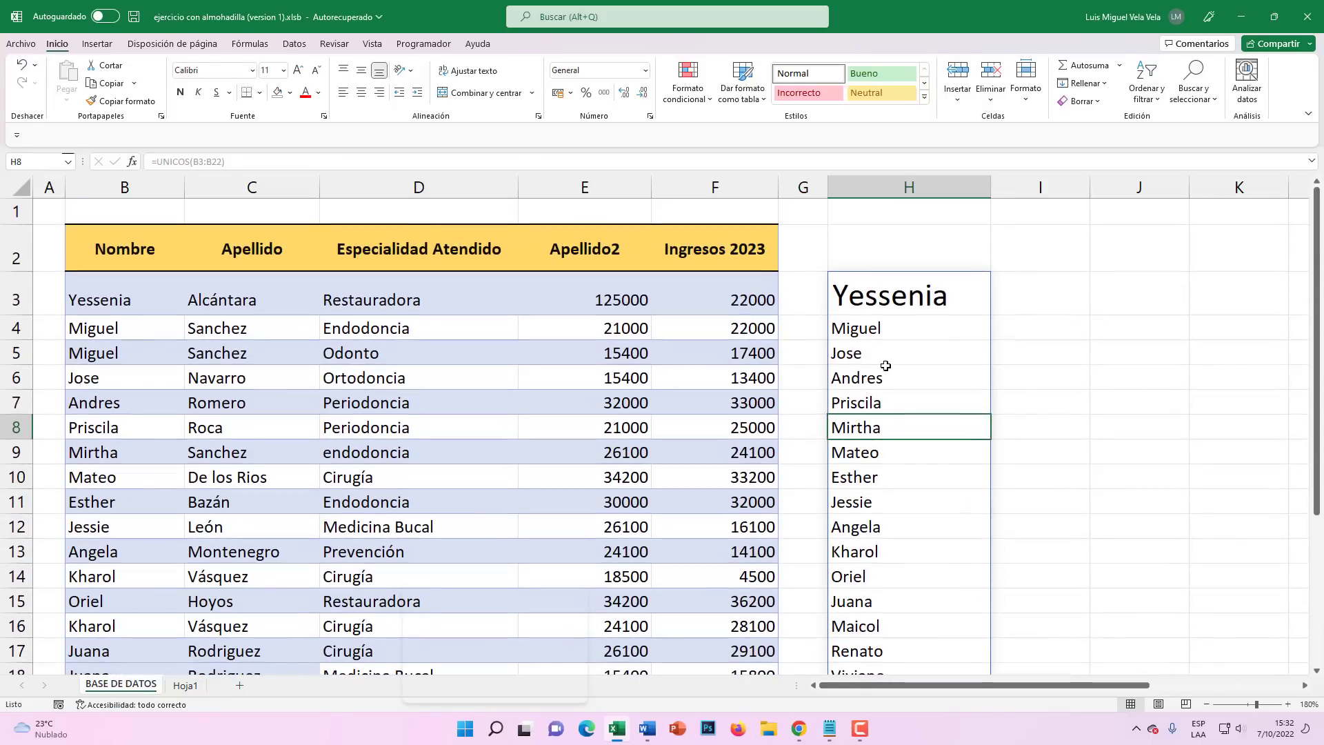
left_click(896, 309)
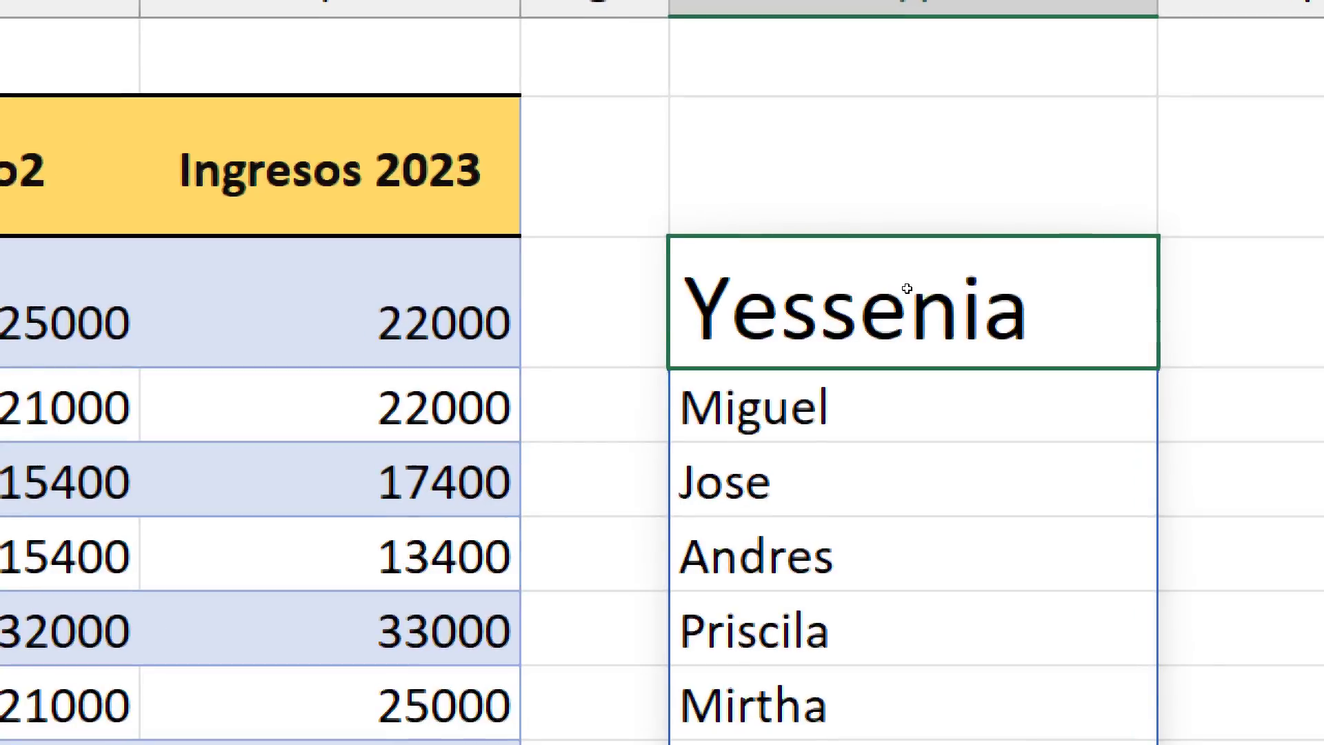
double_click(907, 289)
key("Escape")
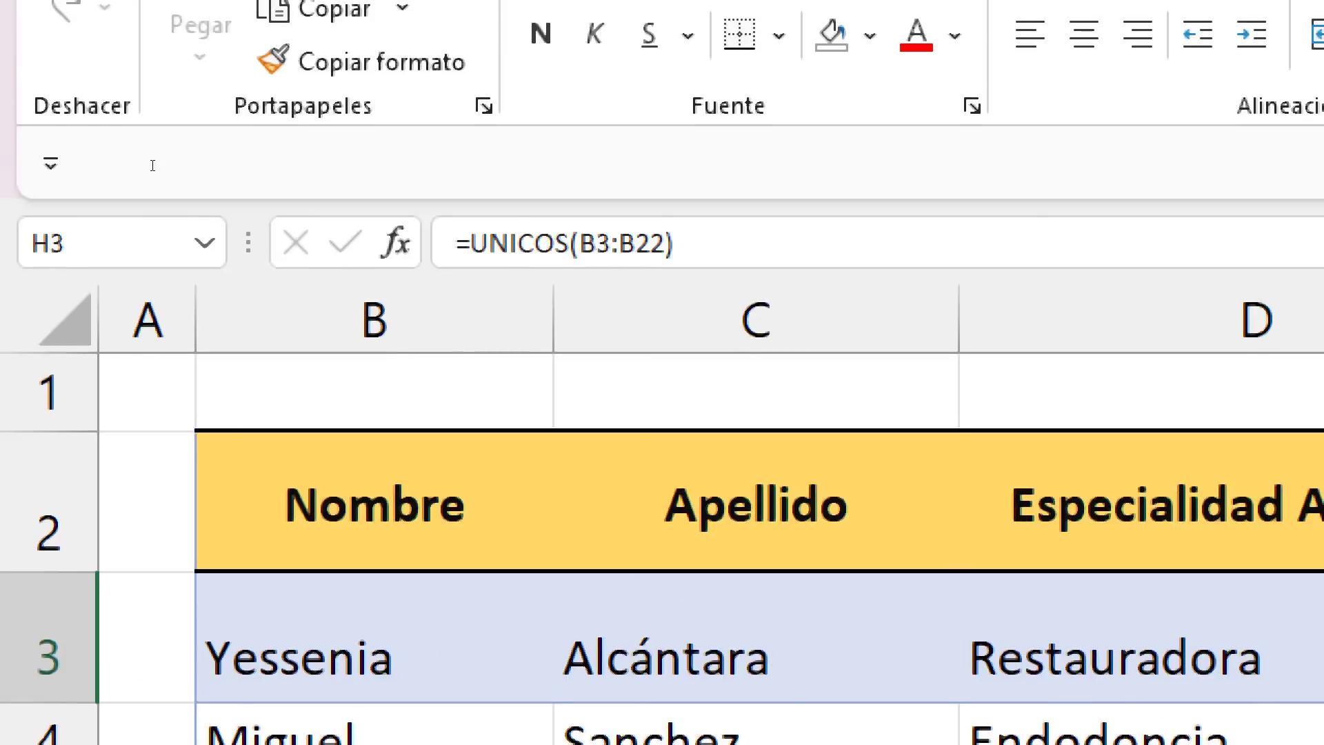
left_click(535, 243)
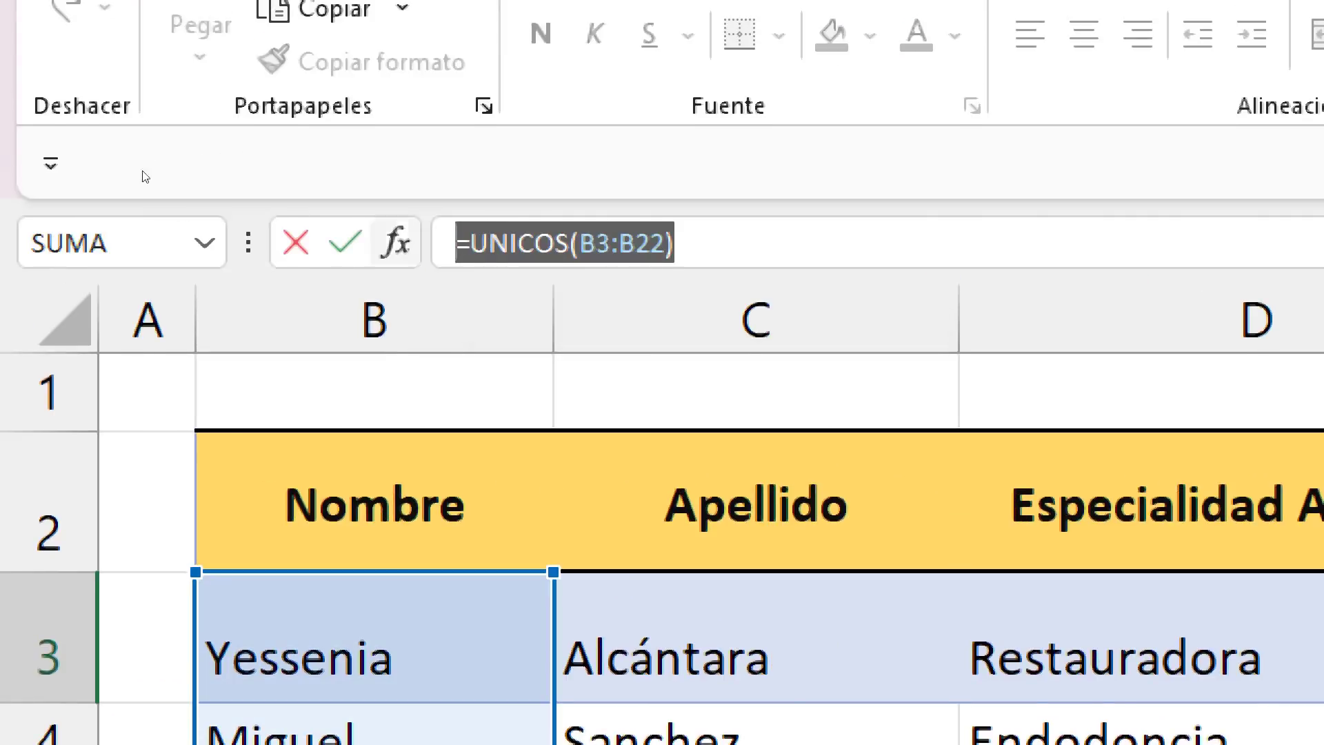
key("Right")
key("Right")
key("Right")
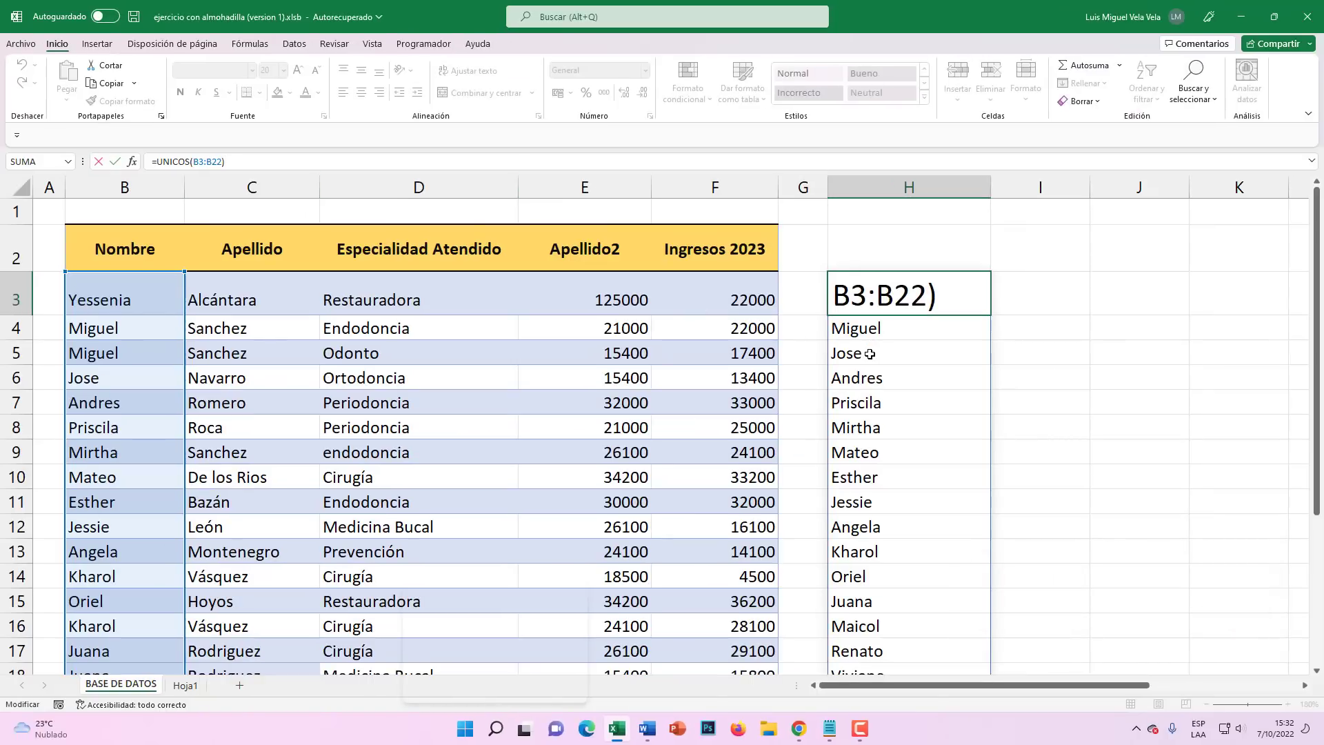
left_click(869, 354)
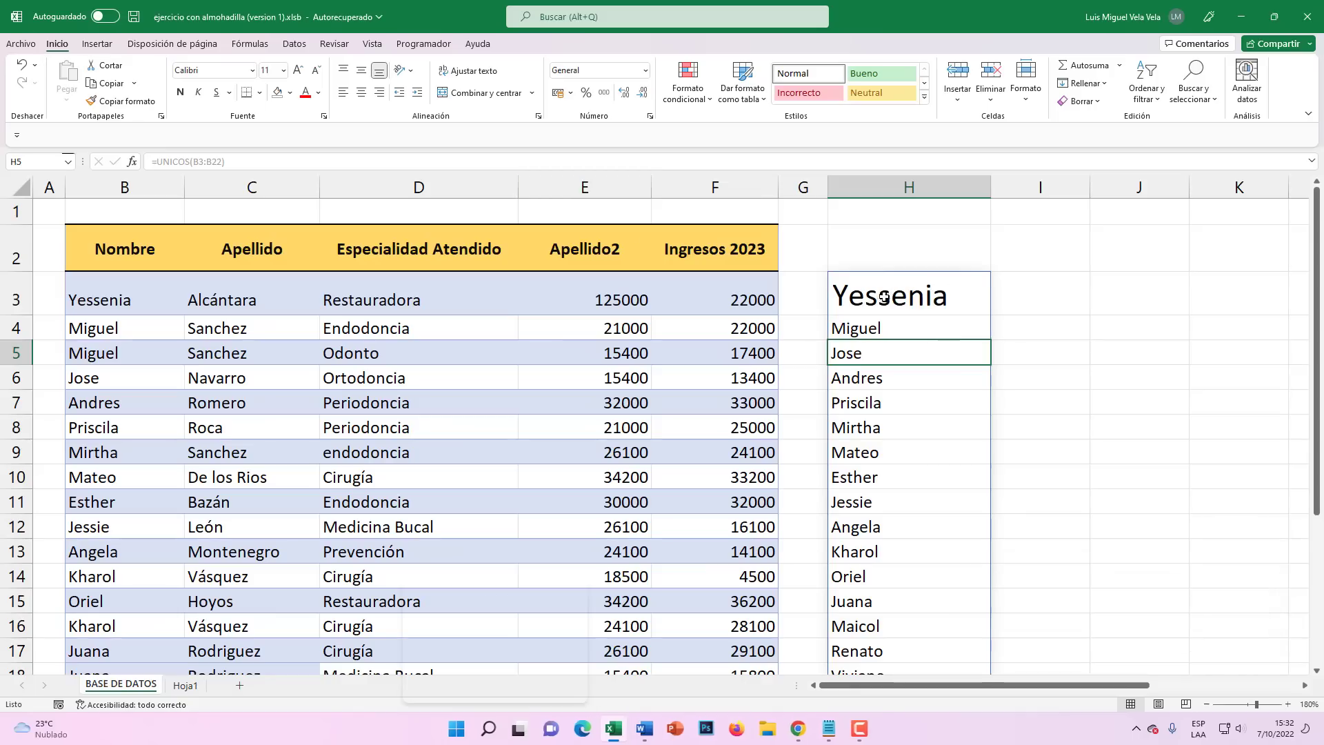
left_click(899, 295)
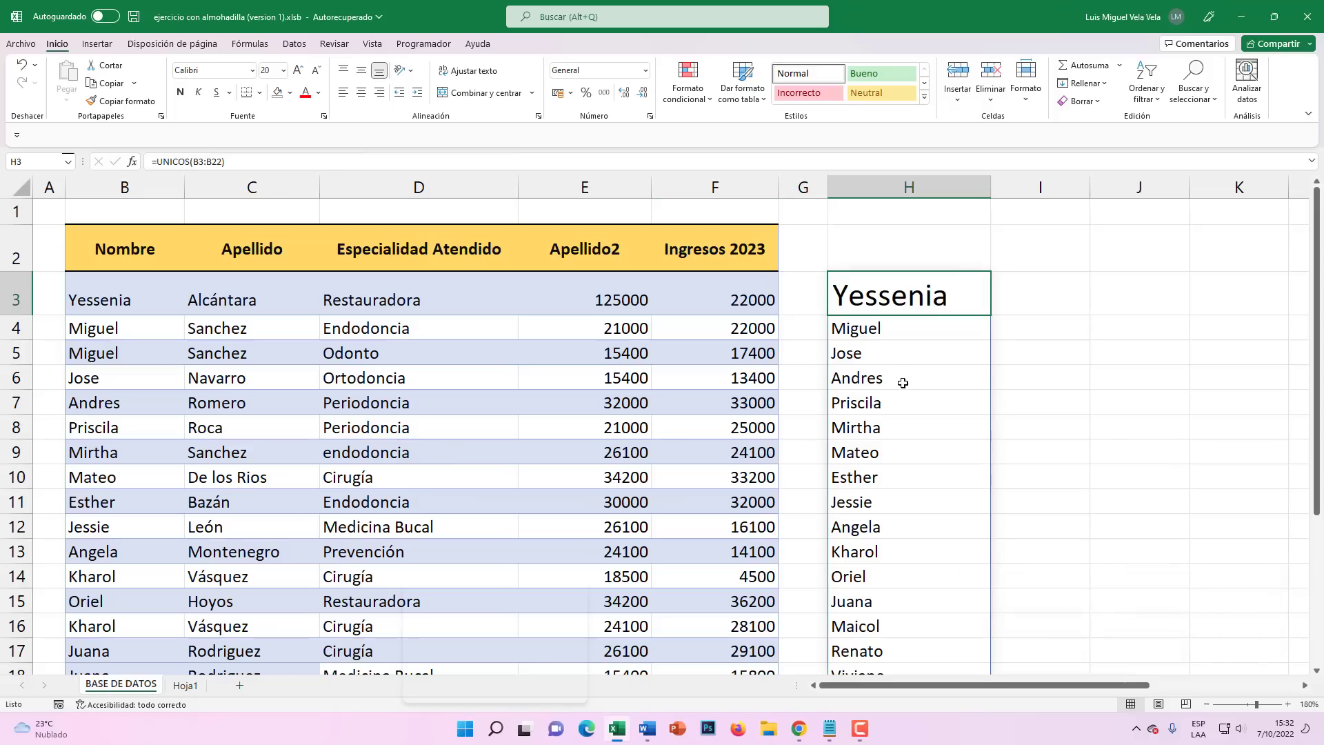
left_click(901, 379)
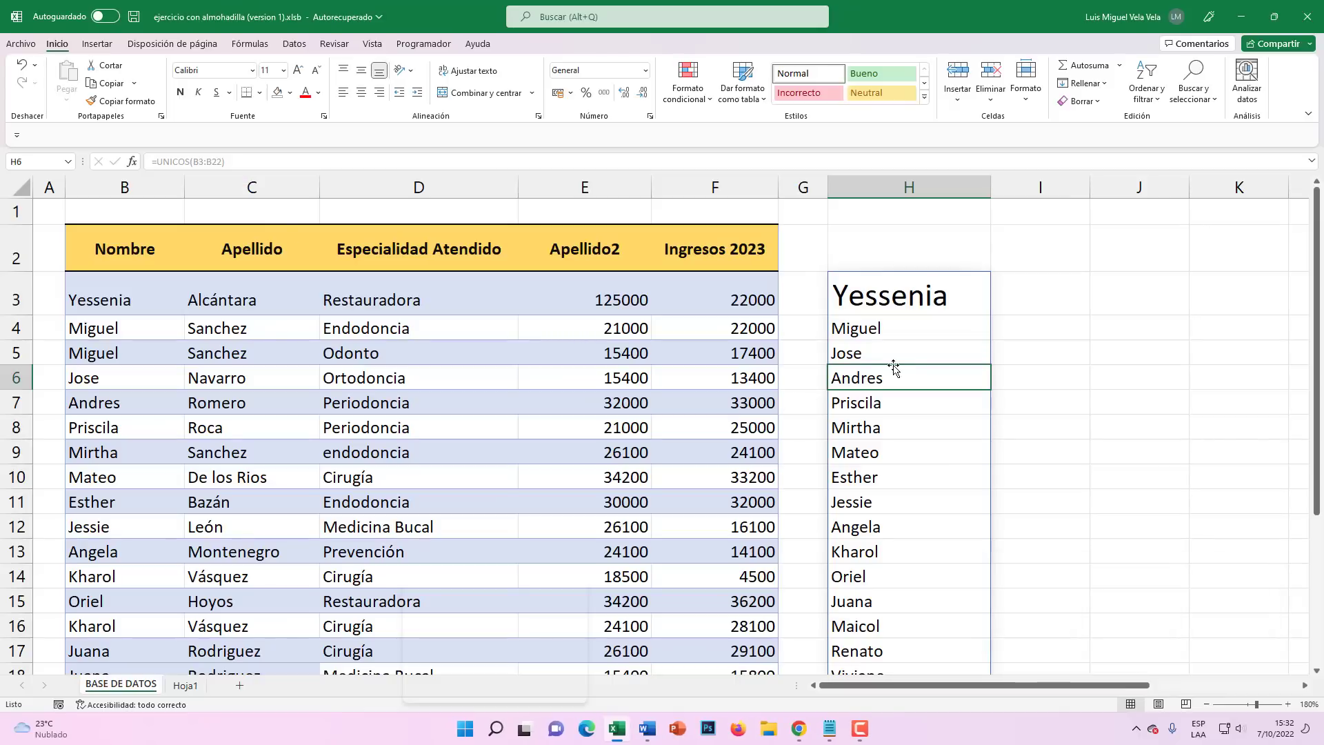
left_click(924, 353)
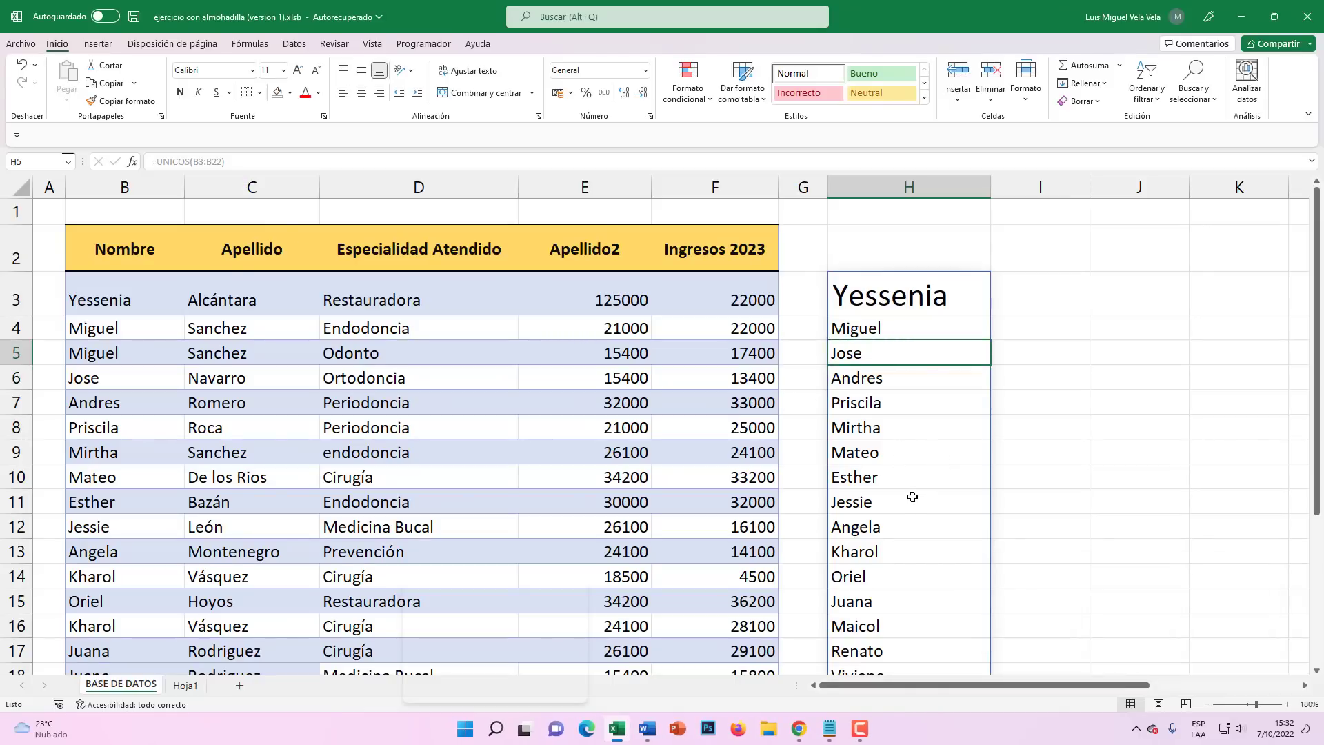
scroll(913, 497, "down", 2)
scroll(893, 473, "up", 2)
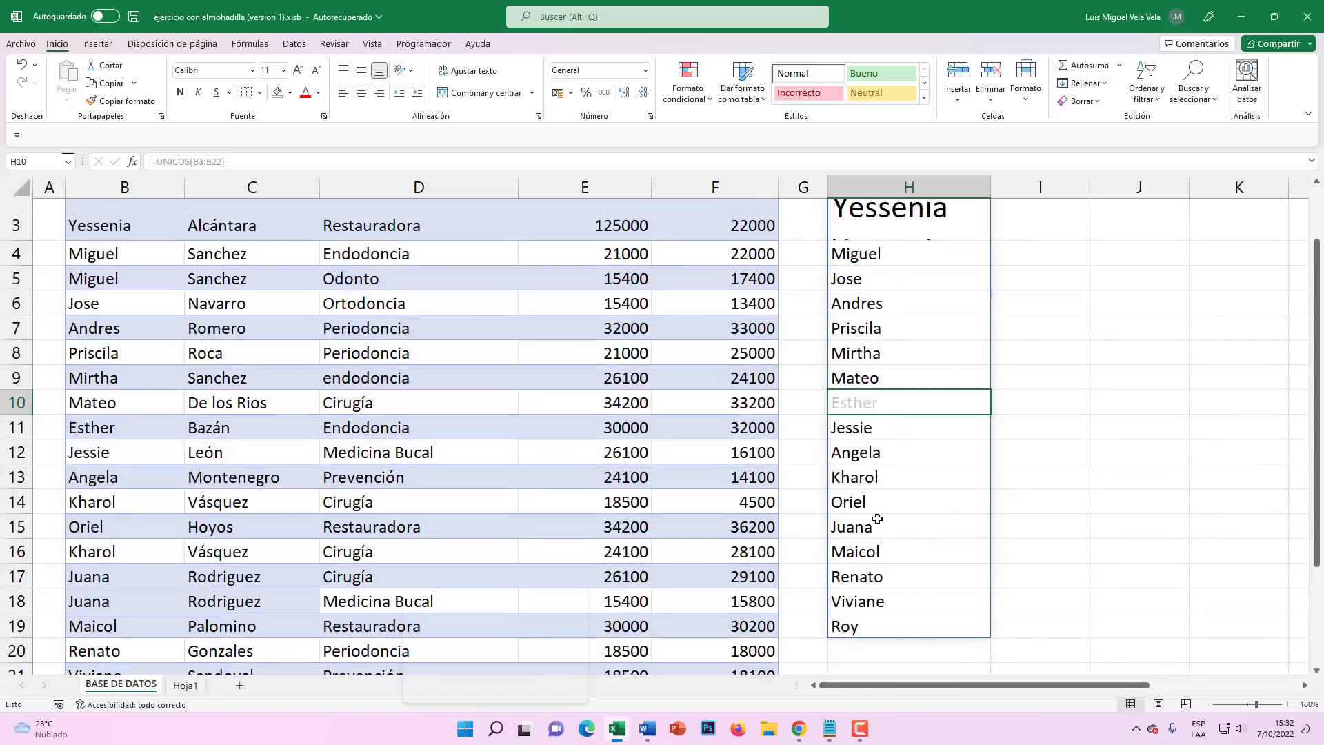
left_click(883, 523)
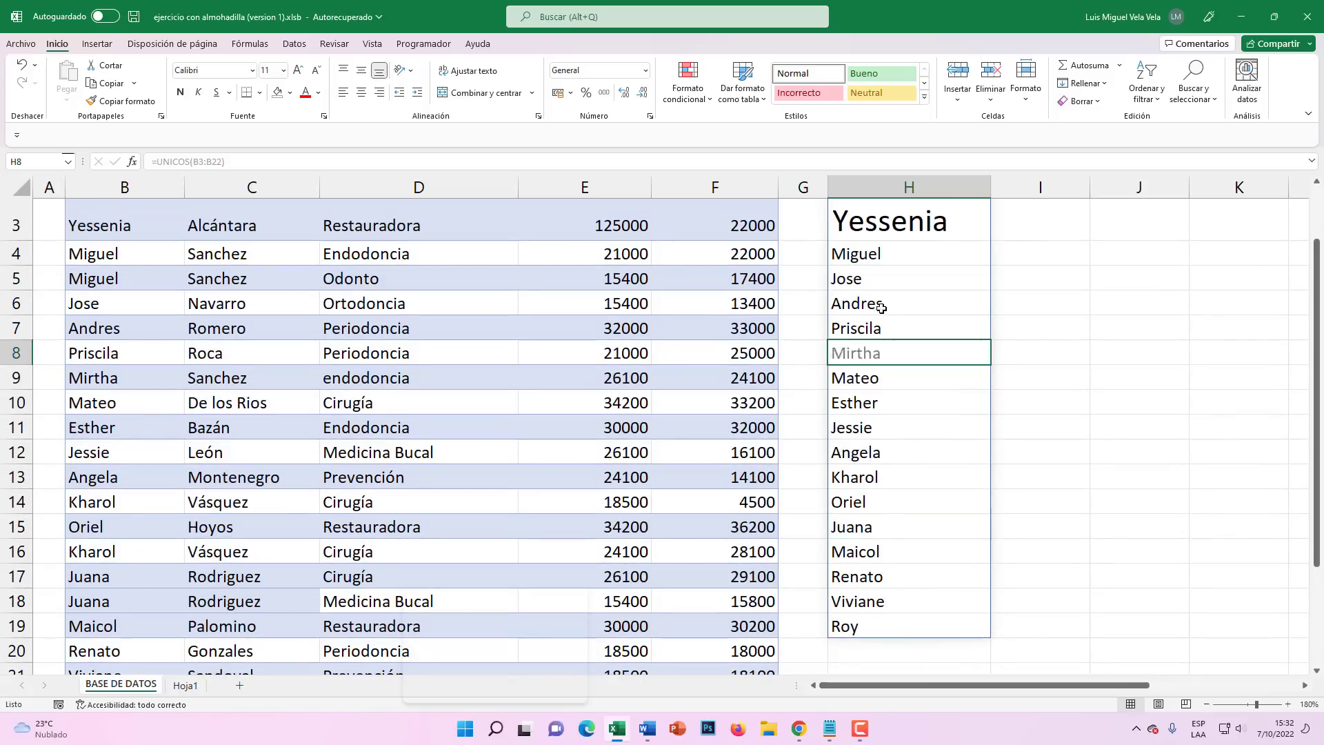
left_click(876, 275)
left_click(873, 257)
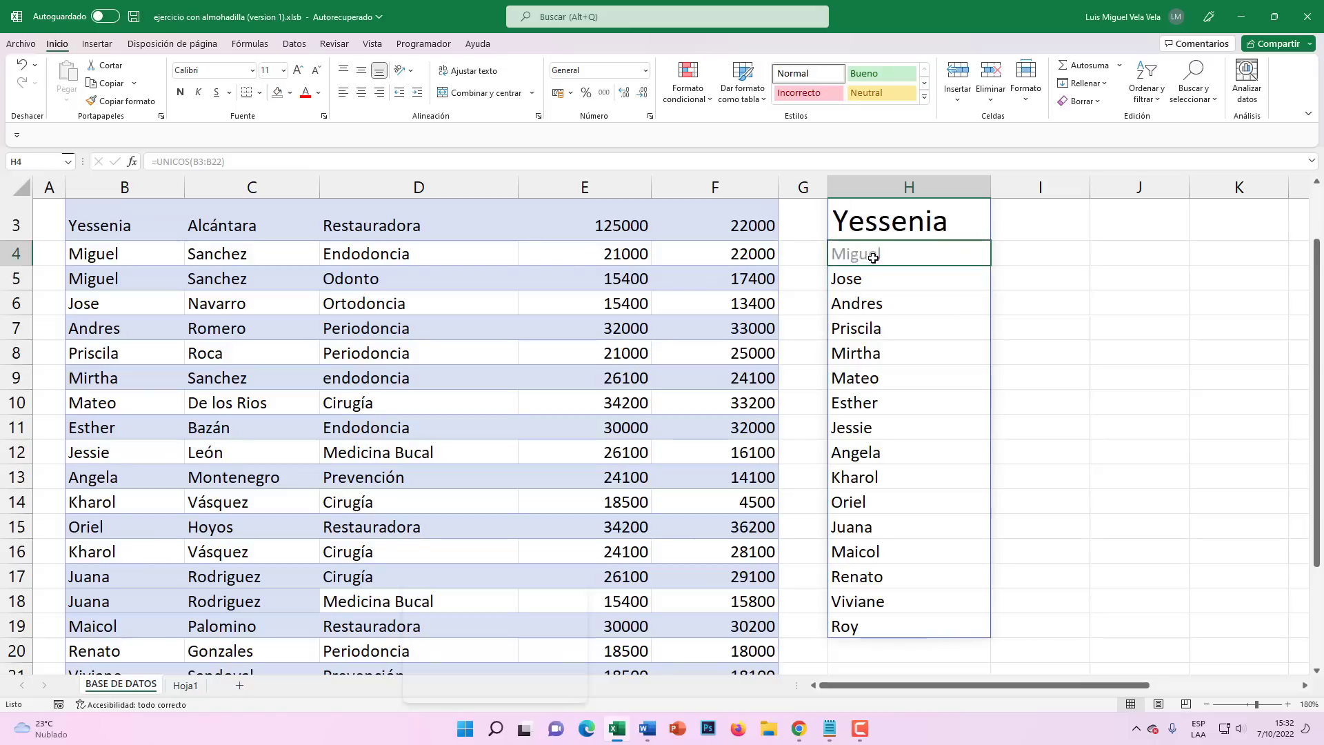
left_click_drag(871, 603, 872, 279)
left_click(874, 320)
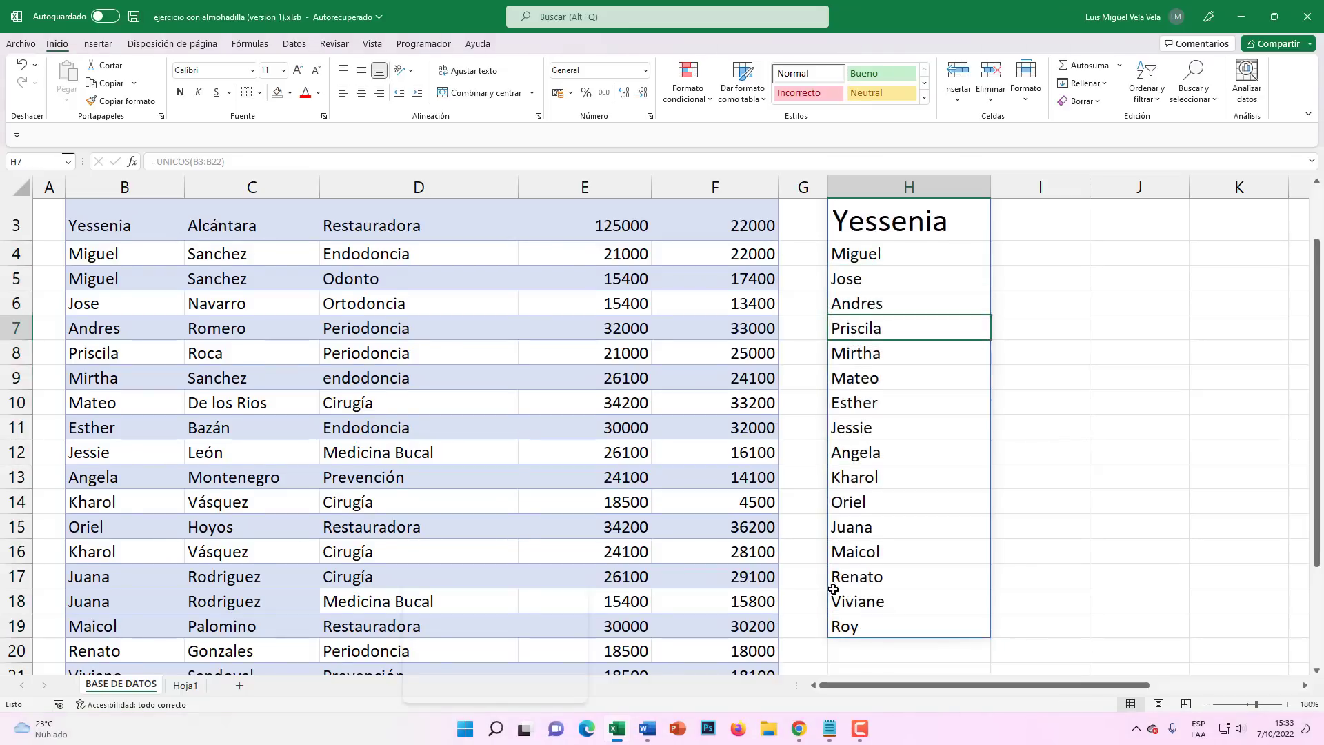
scroll(913, 316, "up", 2)
left_click(886, 300)
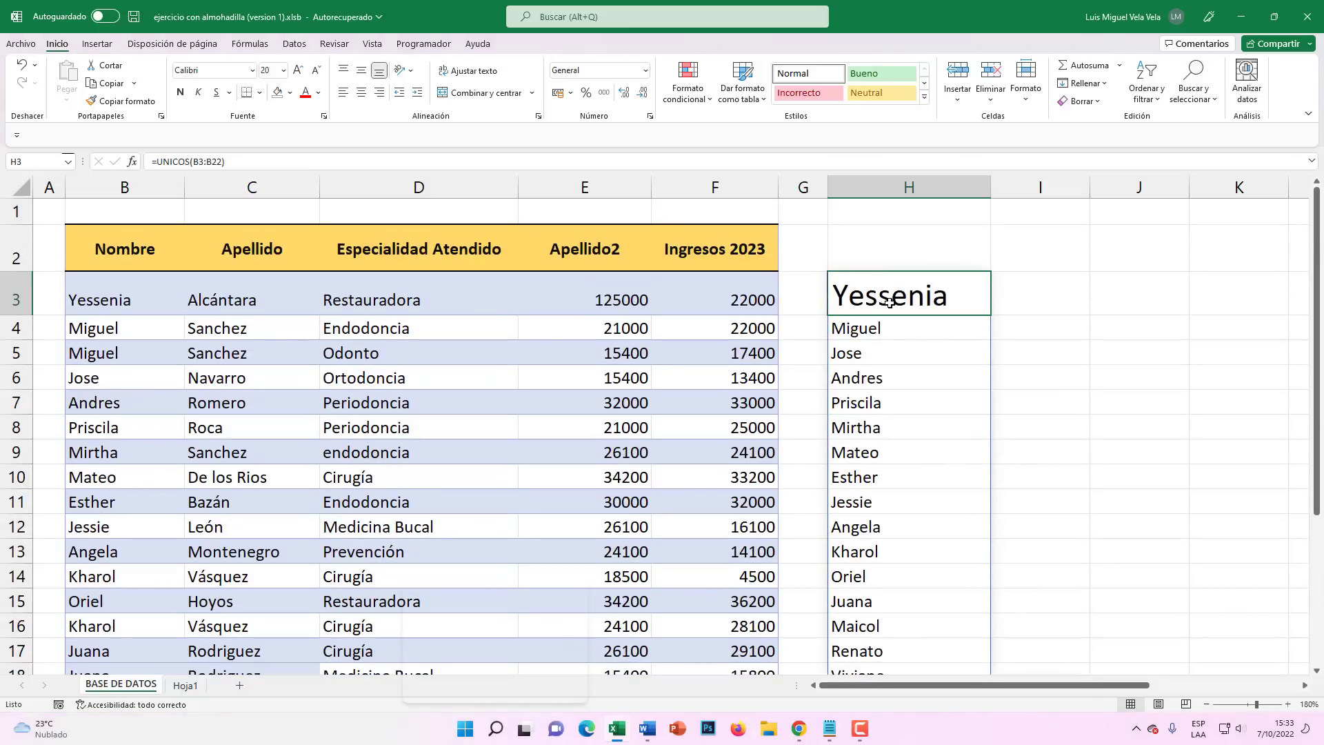
key("Delete")
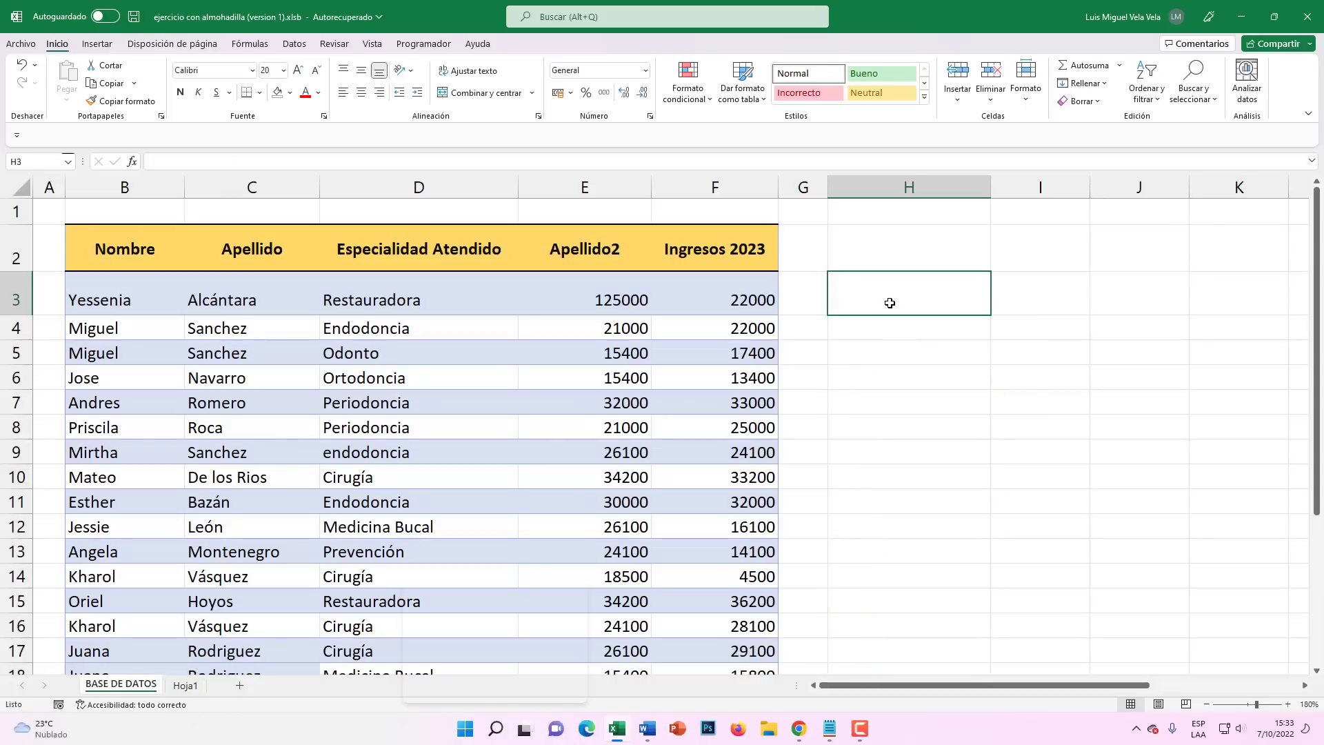
key("ctrl+z")
scroll(874, 358, "down", 1)
left_click(865, 353)
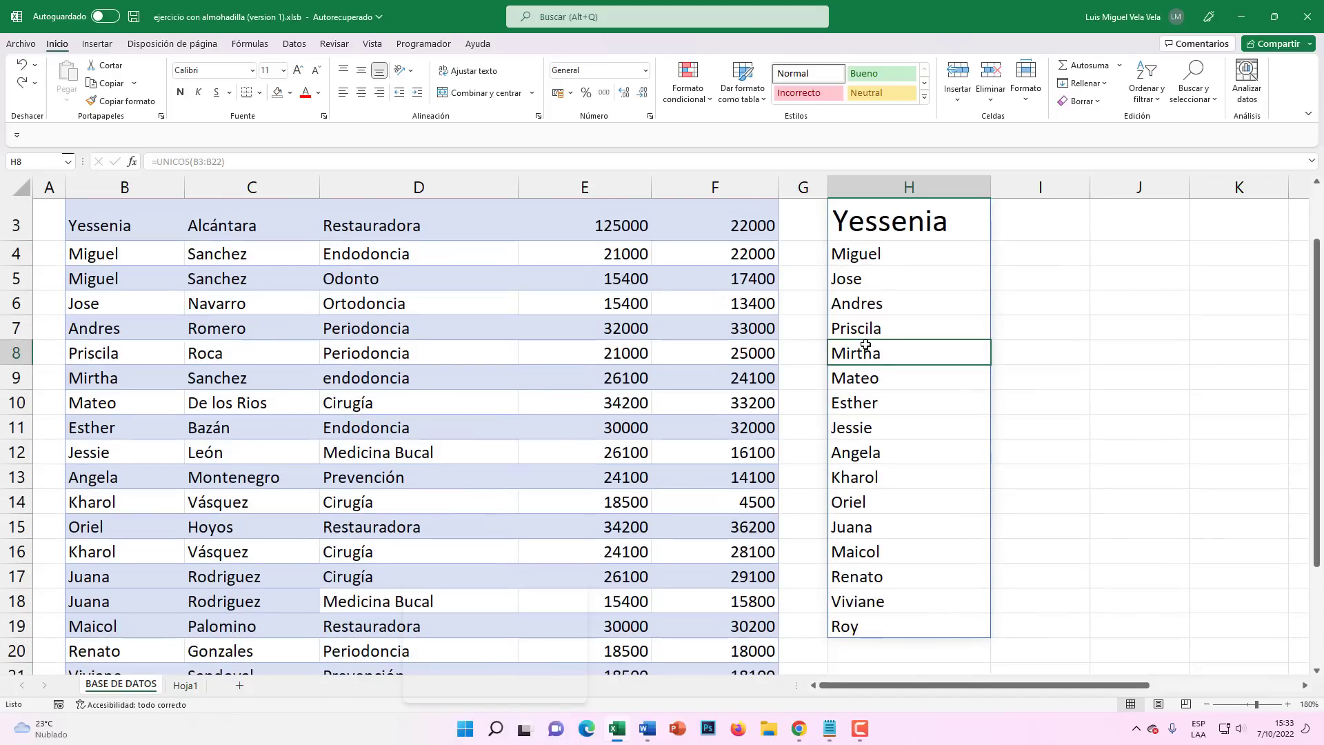
left_click(874, 502)
left_click(873, 403)
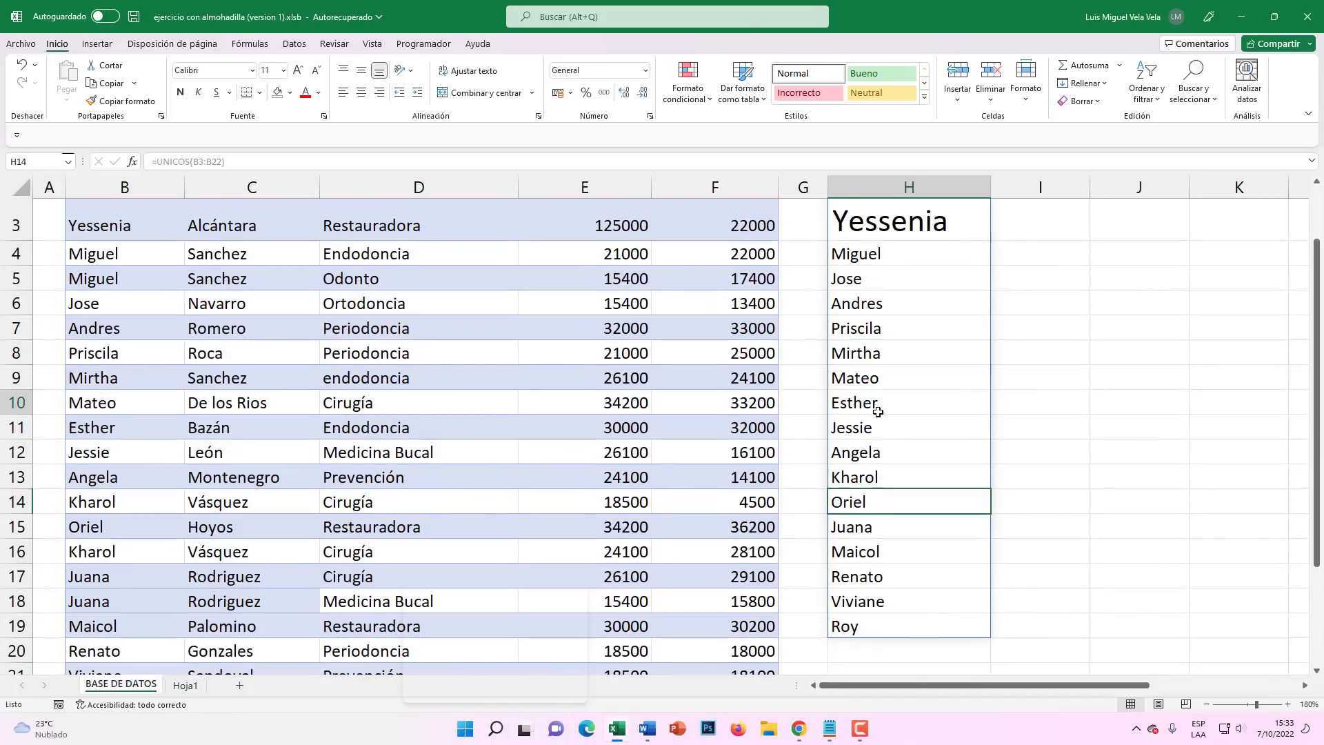
left_click(876, 352)
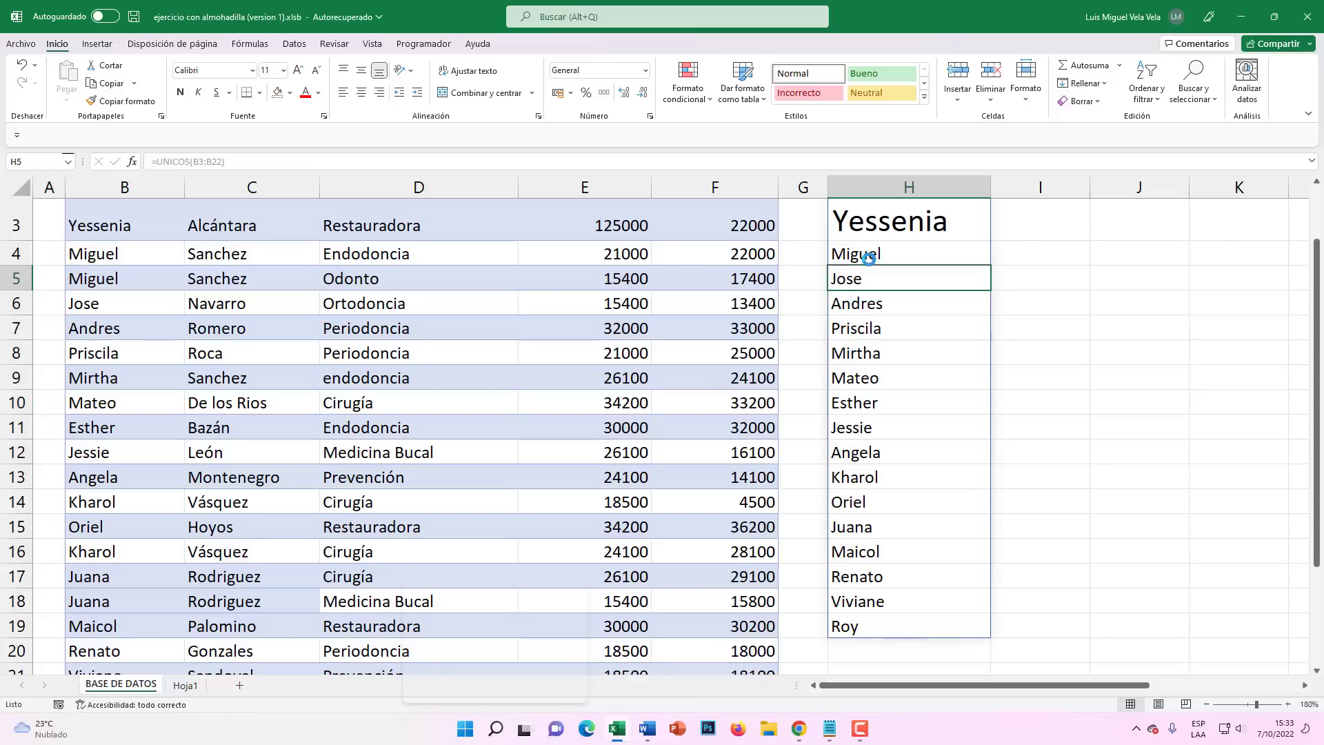
key("Down")
key("Down")
key("Down")
key("Down")
key("Down")
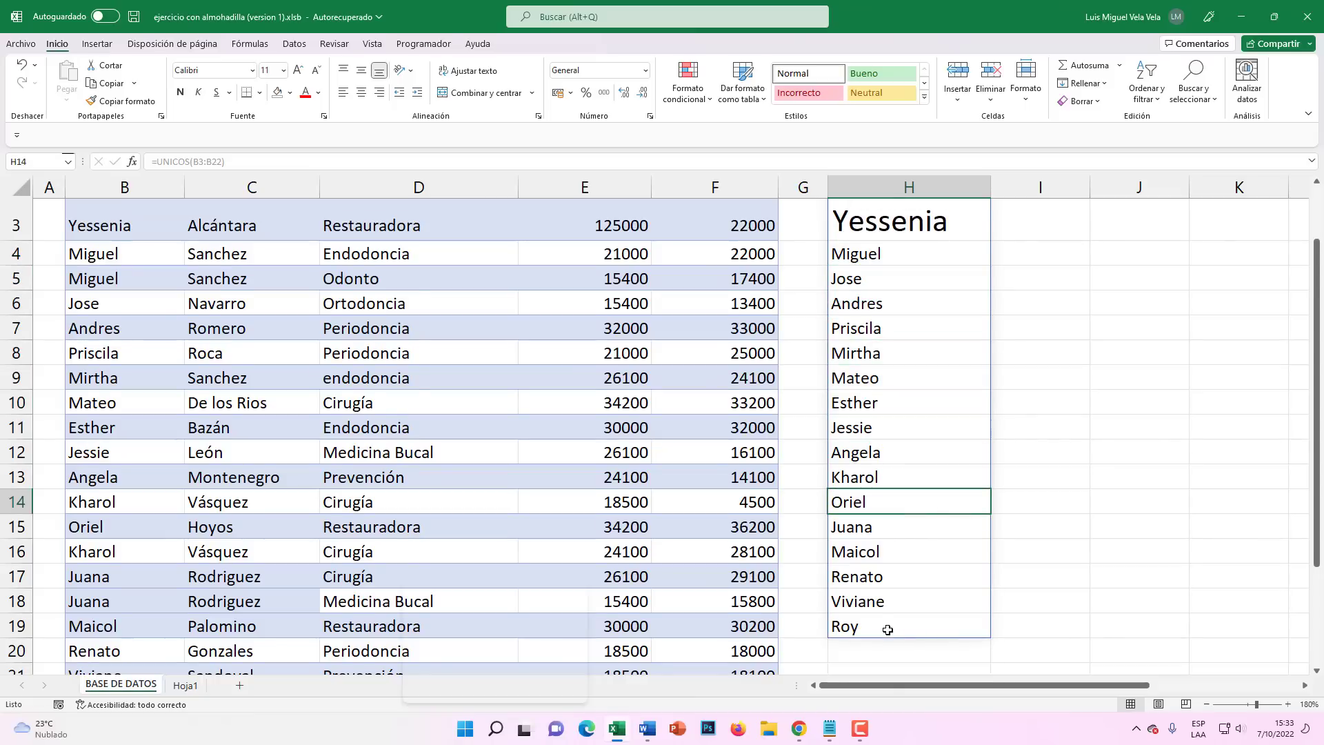
scroll(887, 630, "up", 1)
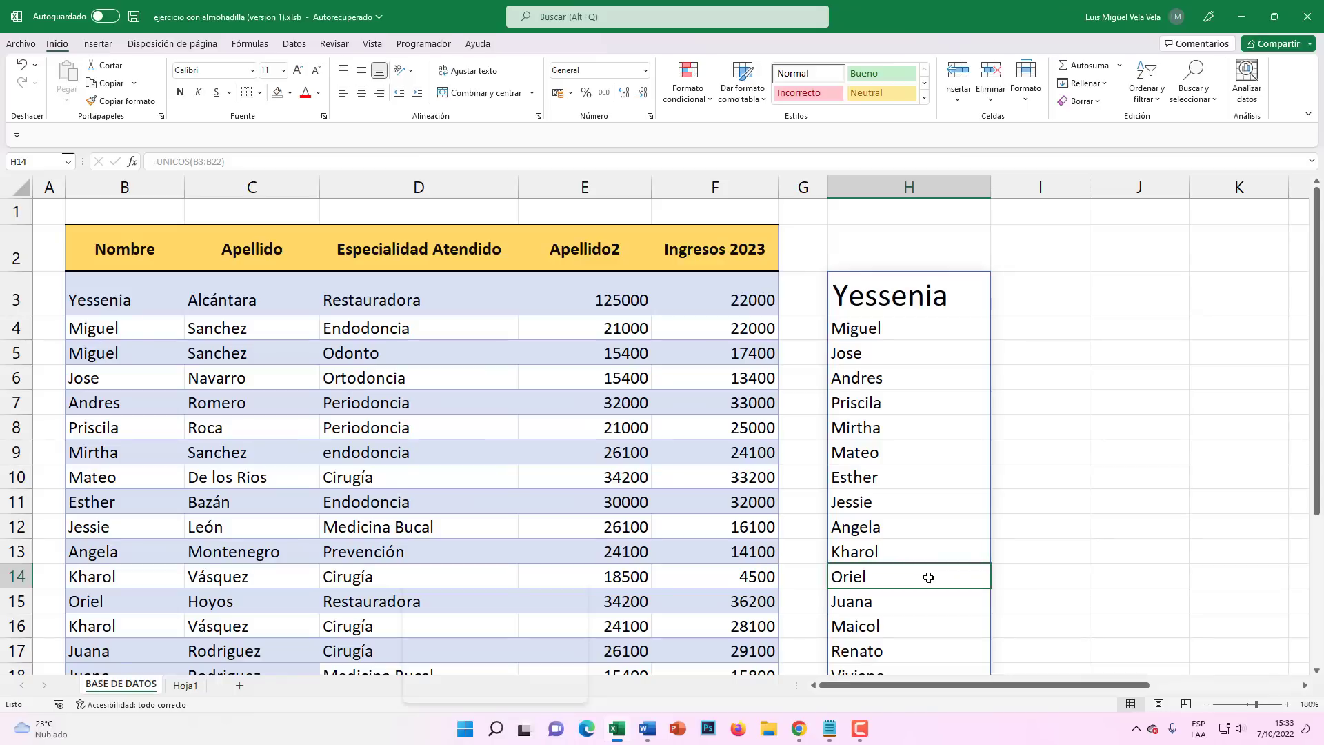
Zoom the sheet out three steps to 150%
left_click(1206, 707)
left_click(1206, 708)
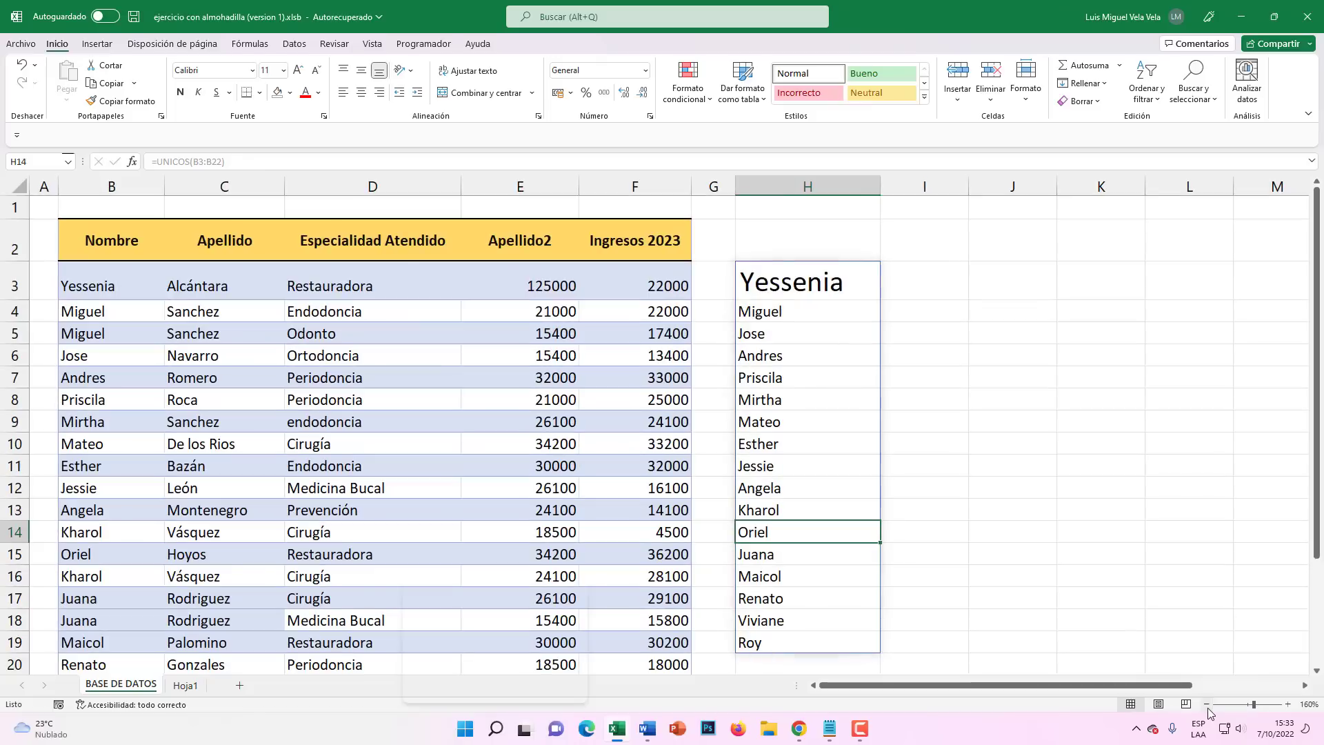
left_click(1206, 707)
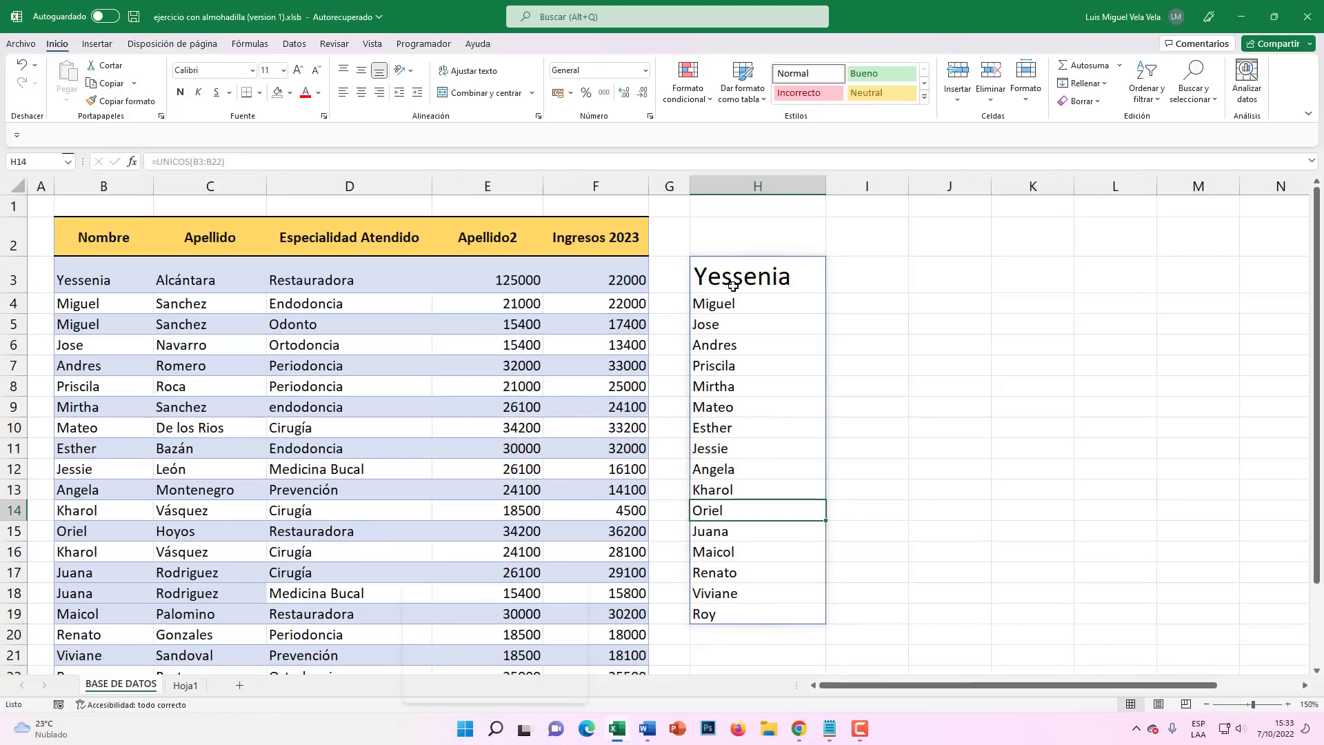
Select the spilled names H3:H19 to check the list, ending on empty cell J3
left_click_drag(725, 288, 731, 613)
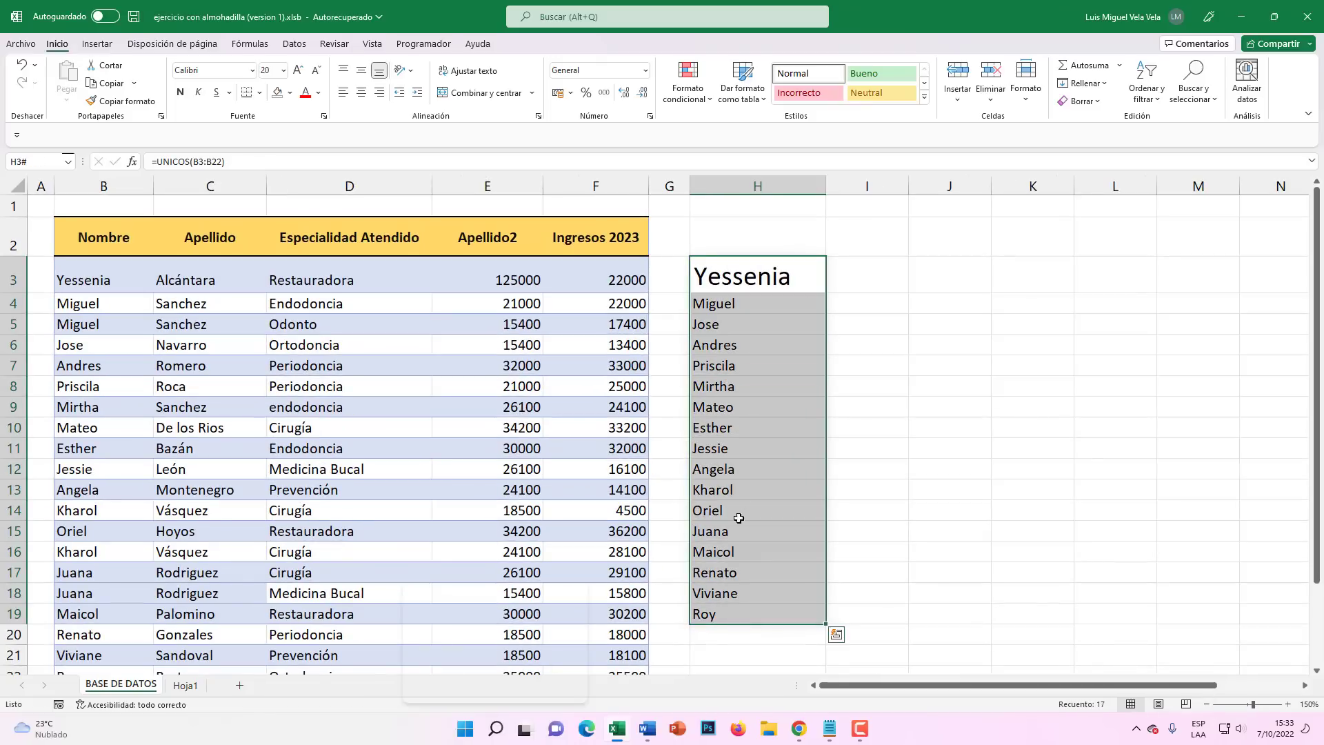
left_click(776, 514)
left_click_drag(730, 280, 723, 615)
left_click(744, 501)
left_click_drag(730, 280, 724, 614)
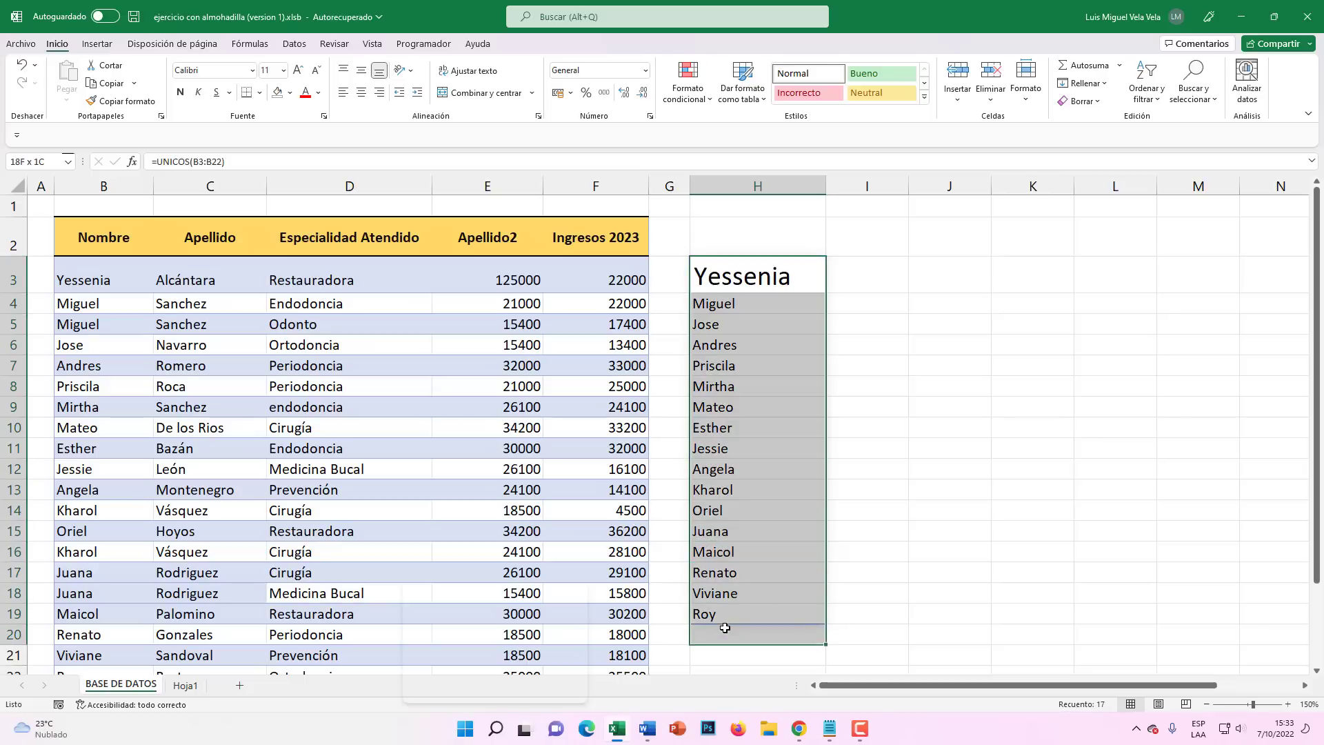
left_click(732, 416)
left_click(820, 275)
left_click(939, 268)
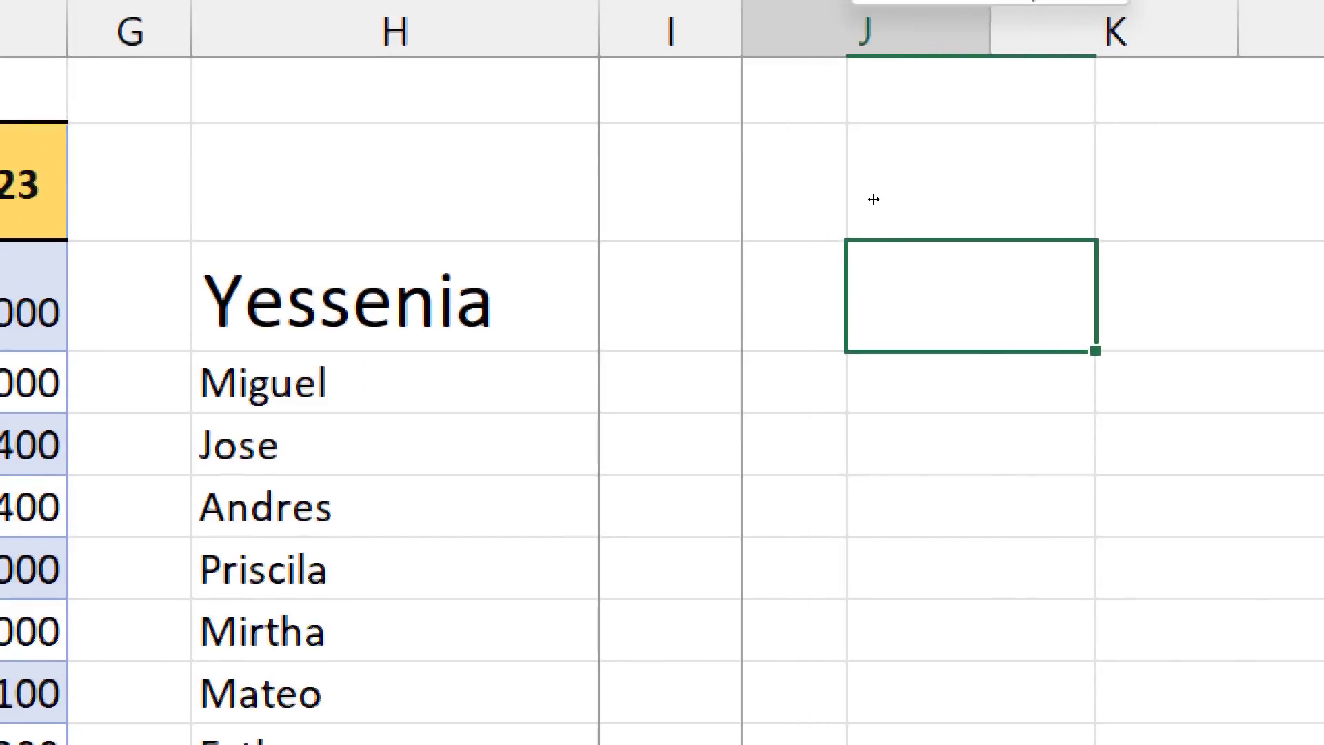
Enter =H3# in J3 so the name list spills into column J
type("=")
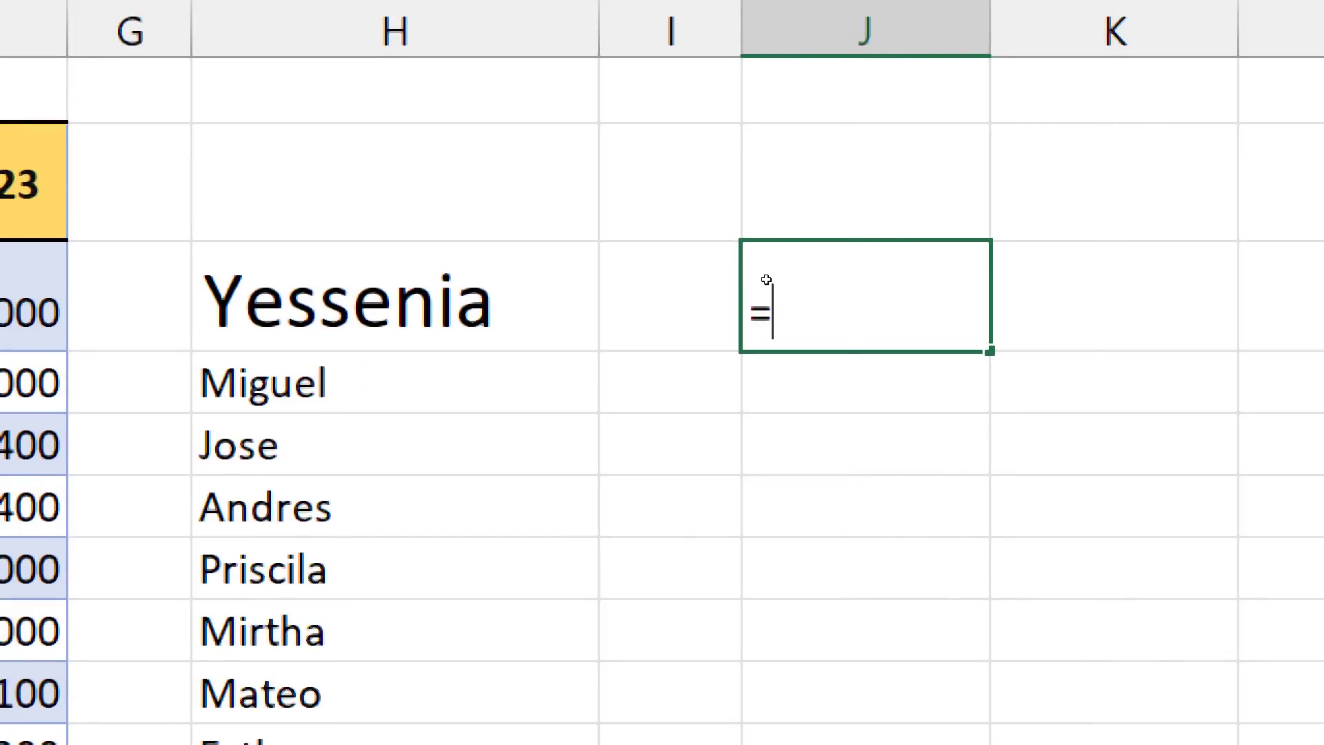
key("Left")
key("Left")
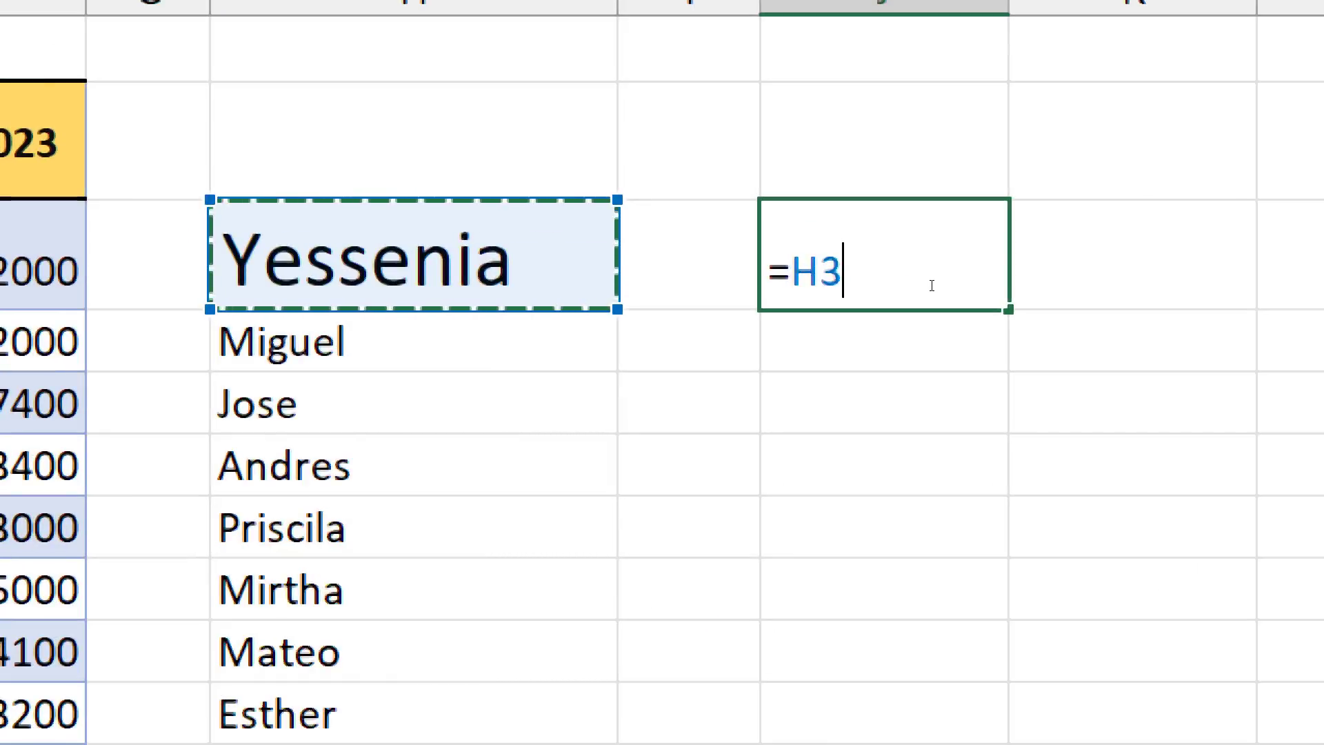
type("#")
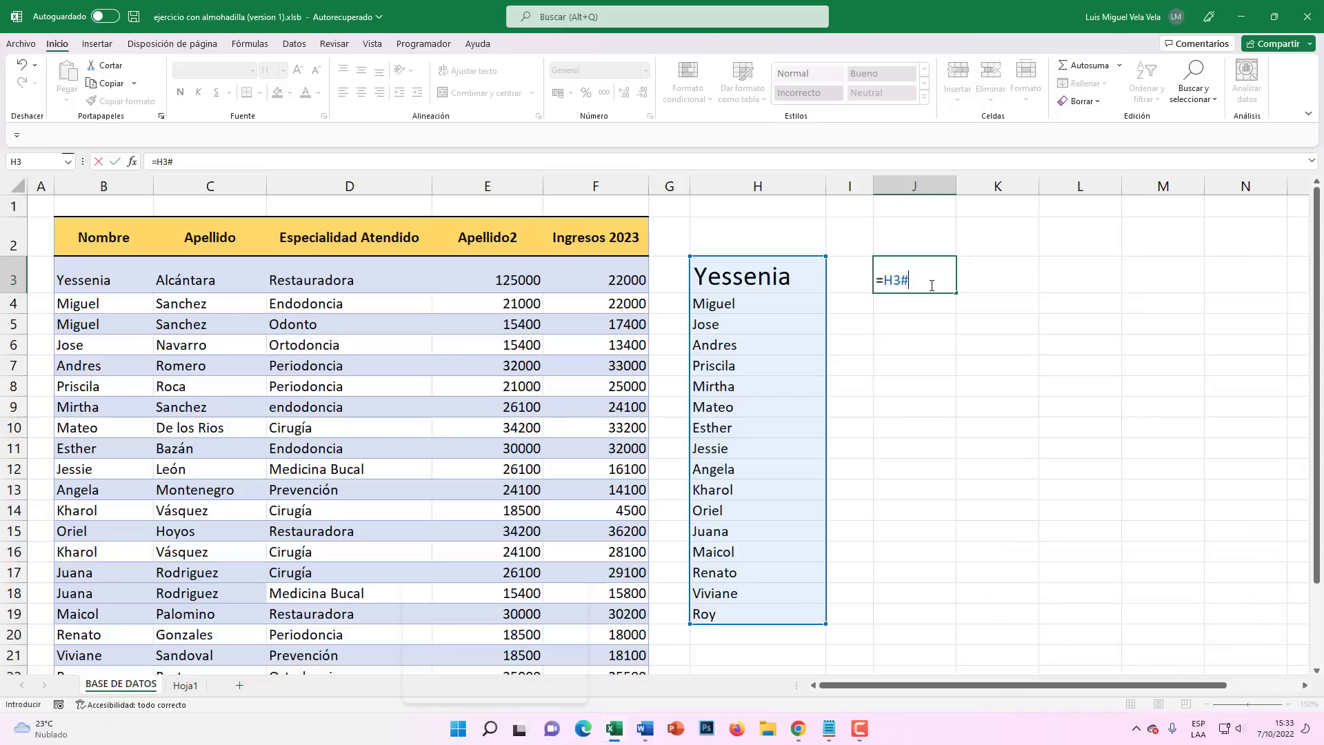
key("Return")
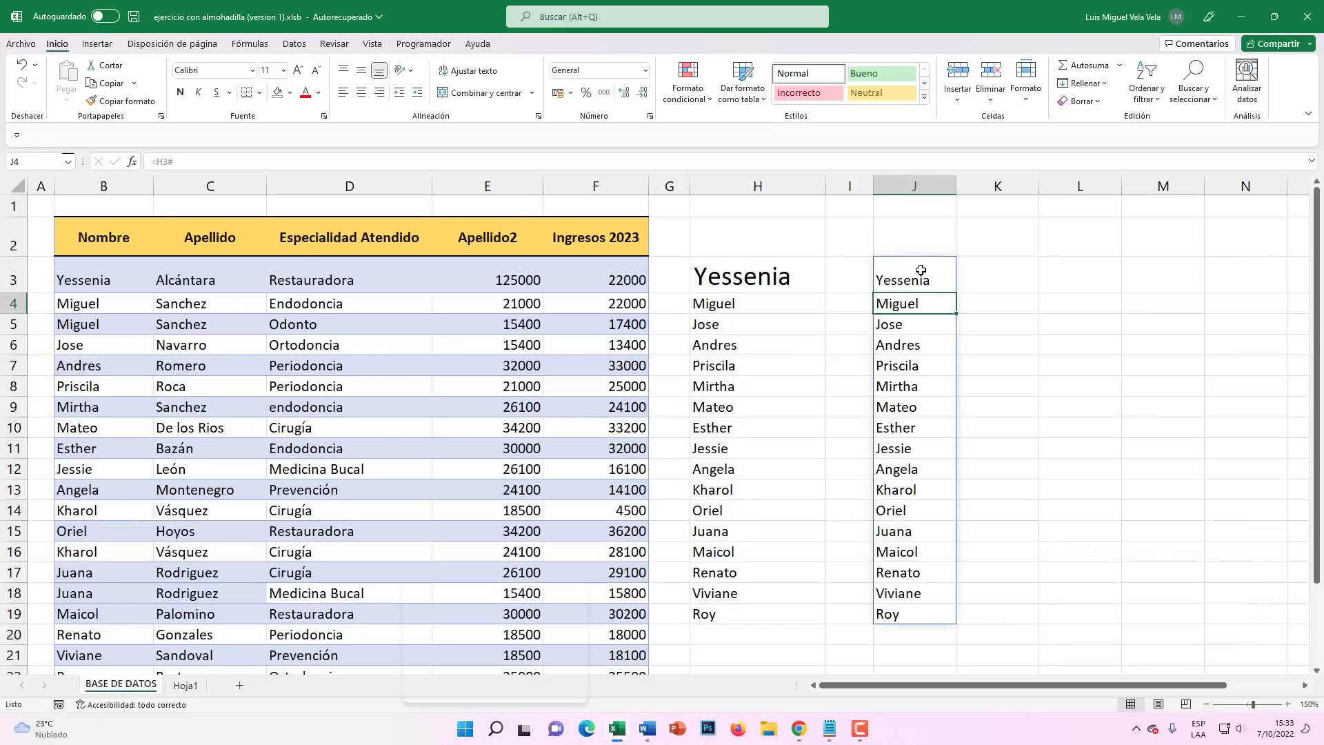
left_click_drag(921, 270, 890, 614)
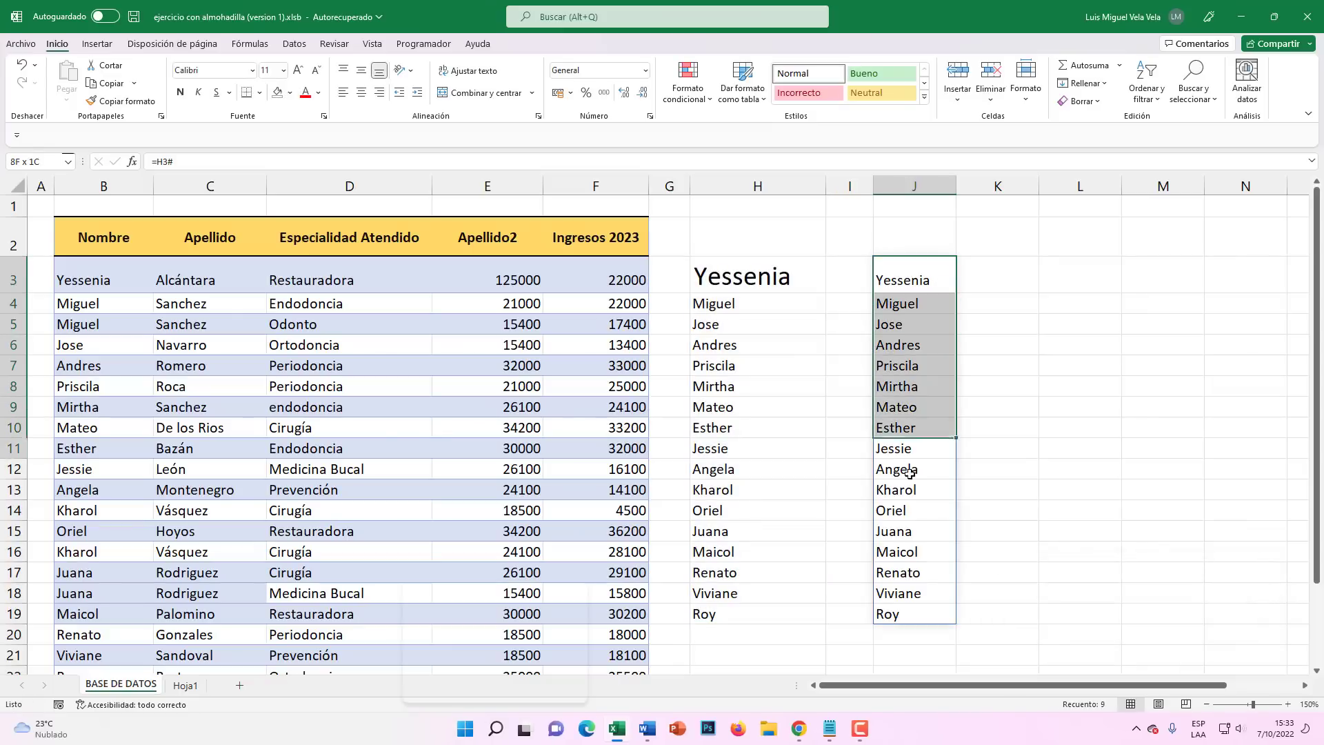
left_click(915, 283)
double_click(908, 280)
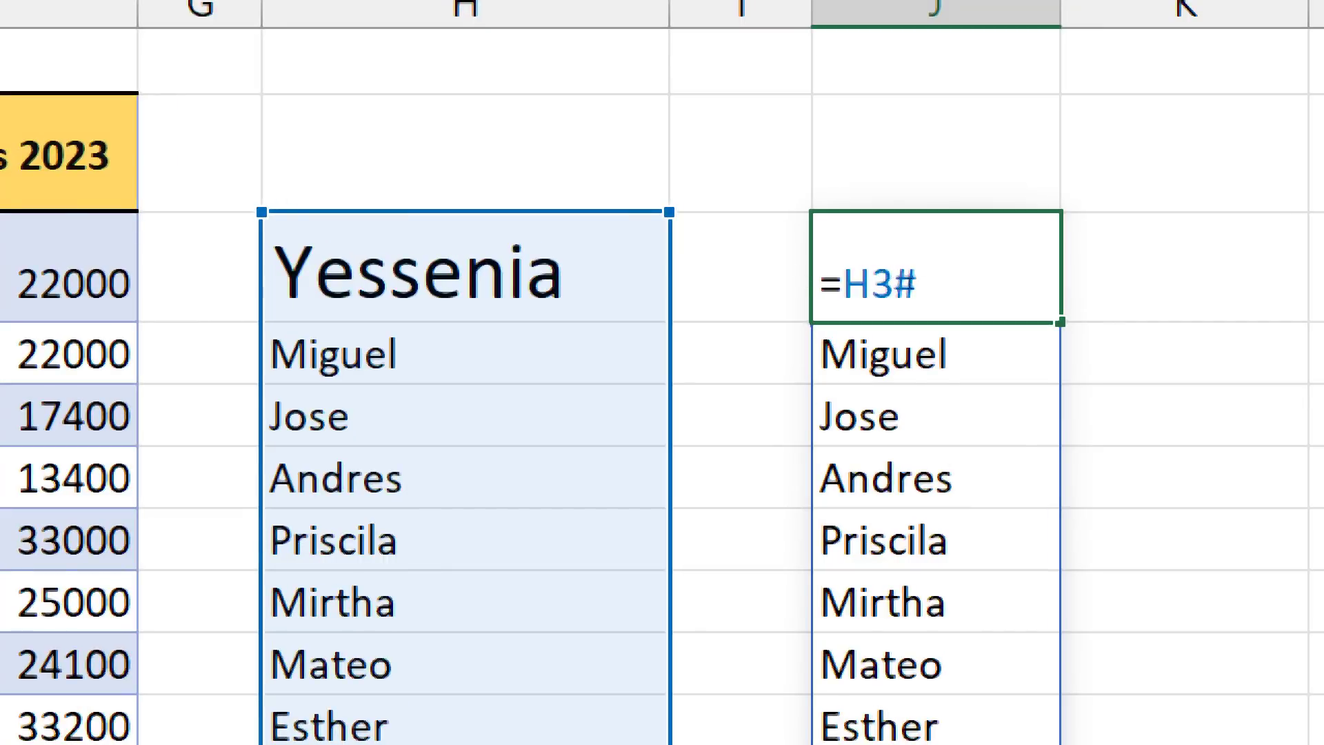
left_click_drag(915, 281, 894, 282)
key("Return")
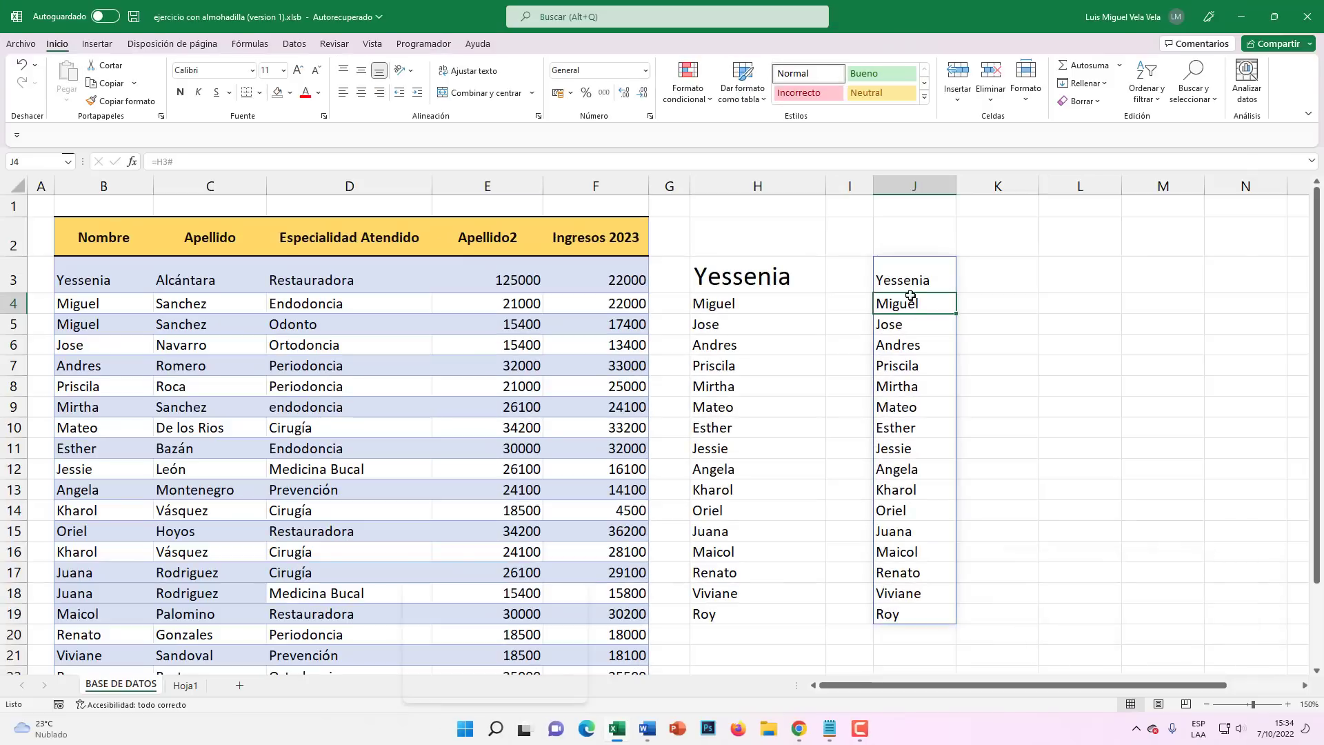
Delete the J3 and H3 formulas, clearing both name lists, and start retyping =UNICOS( in H3
left_click_drag(909, 289, 896, 613)
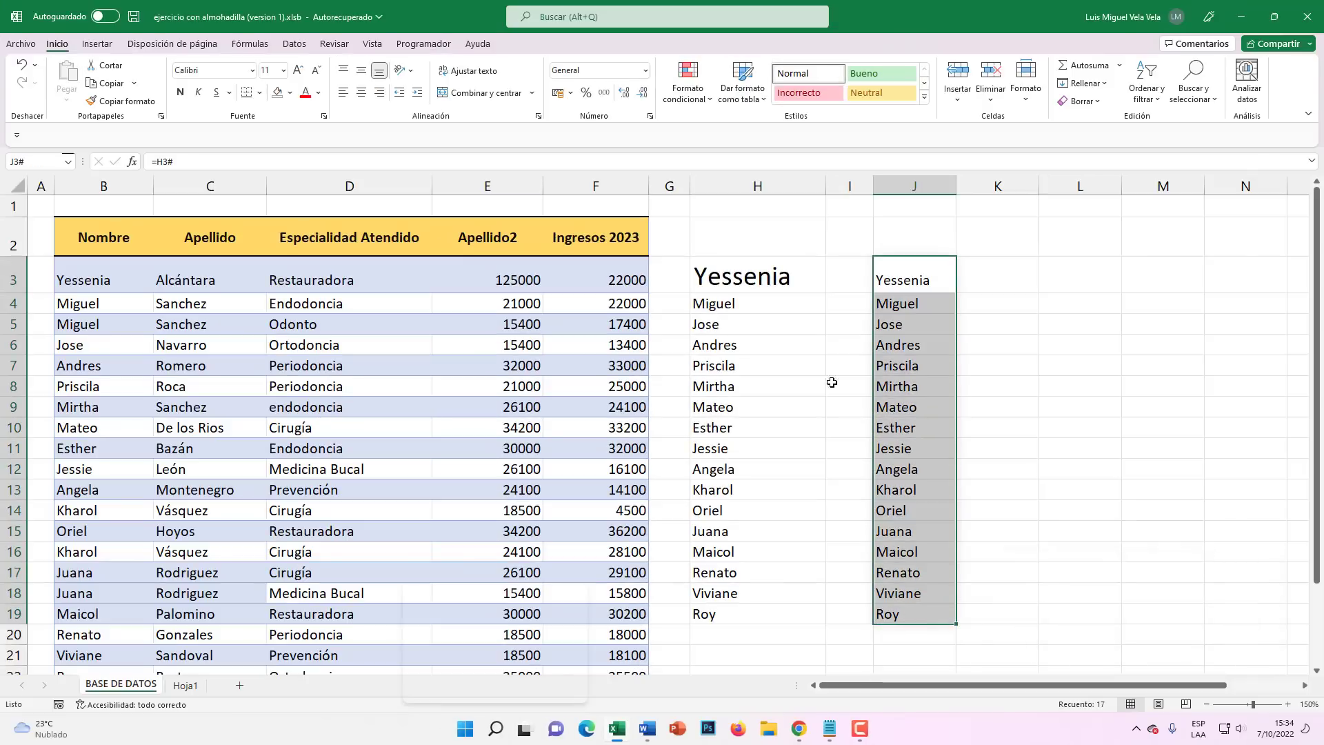
left_click(893, 276)
key("Delete")
left_click(742, 278)
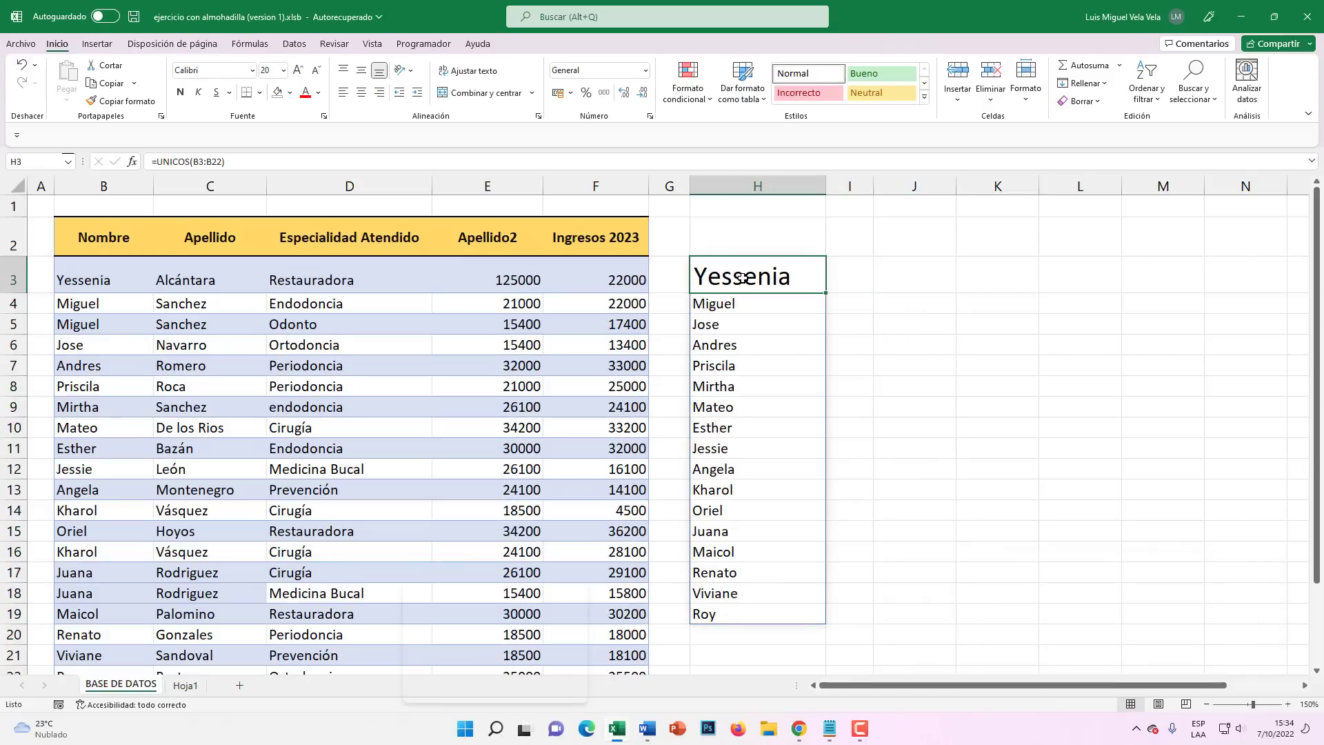
key("Delete")
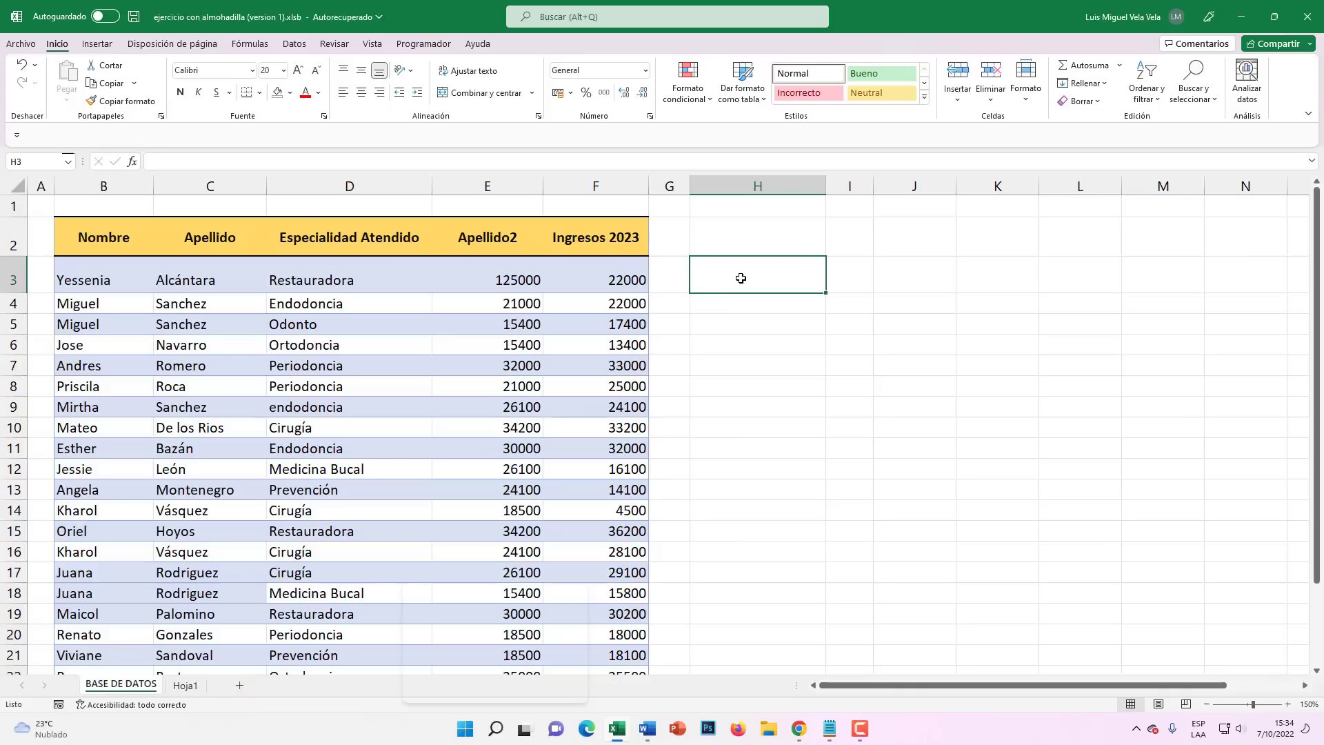
type("=UNICOS")
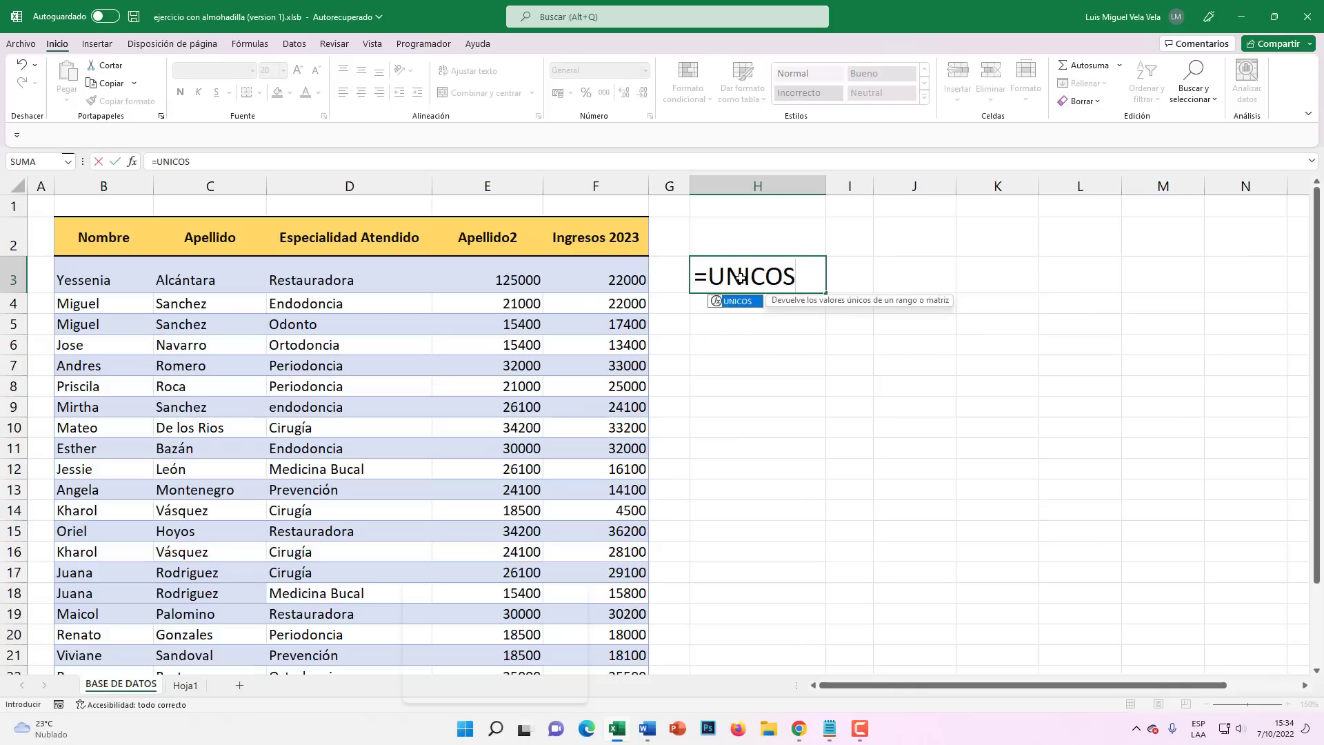
type("(")
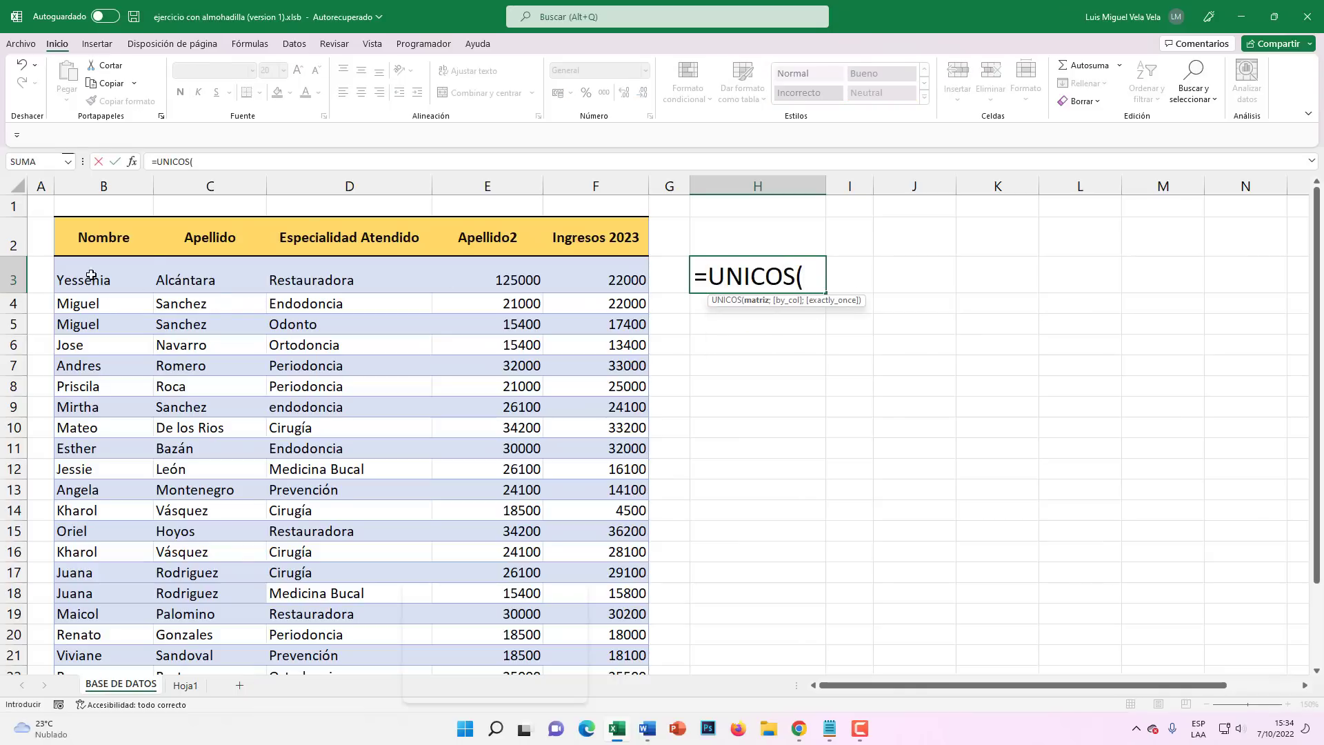
Complete =UNICOS(B3:C22) in H3 and widen column I to fit the surnames
mouse_move(89, 277)
left_mouse_down()
mouse_move(212, 669)
mouse_move(206, 612)
left_mouse_up()
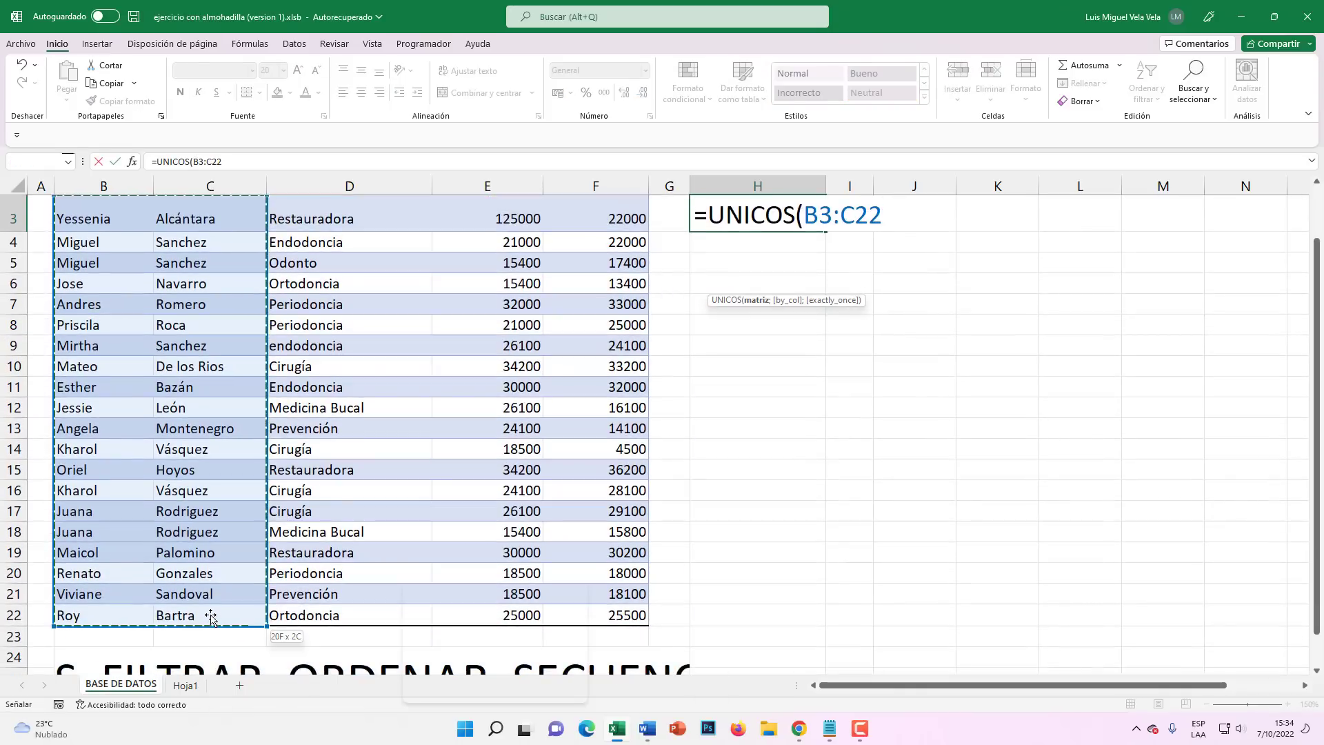
scroll(956, 333, "up", 1)
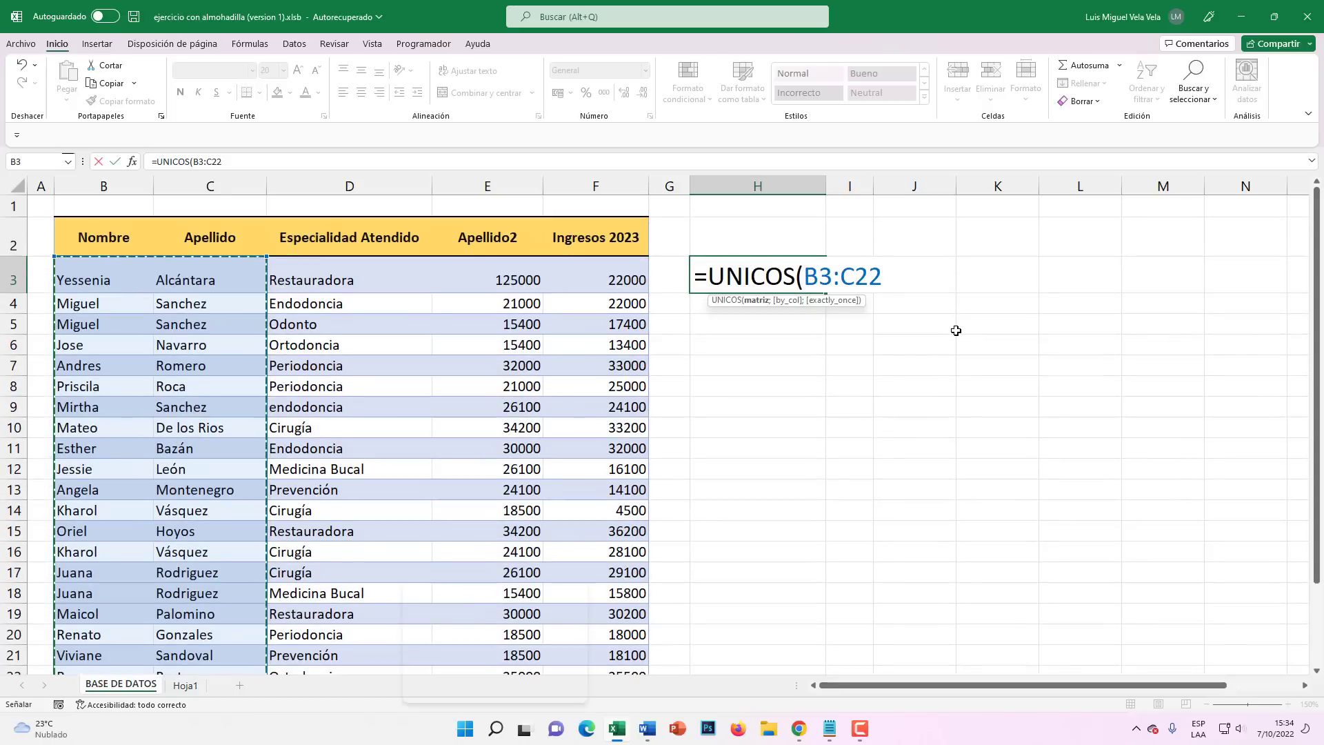
type(")")
key("Return")
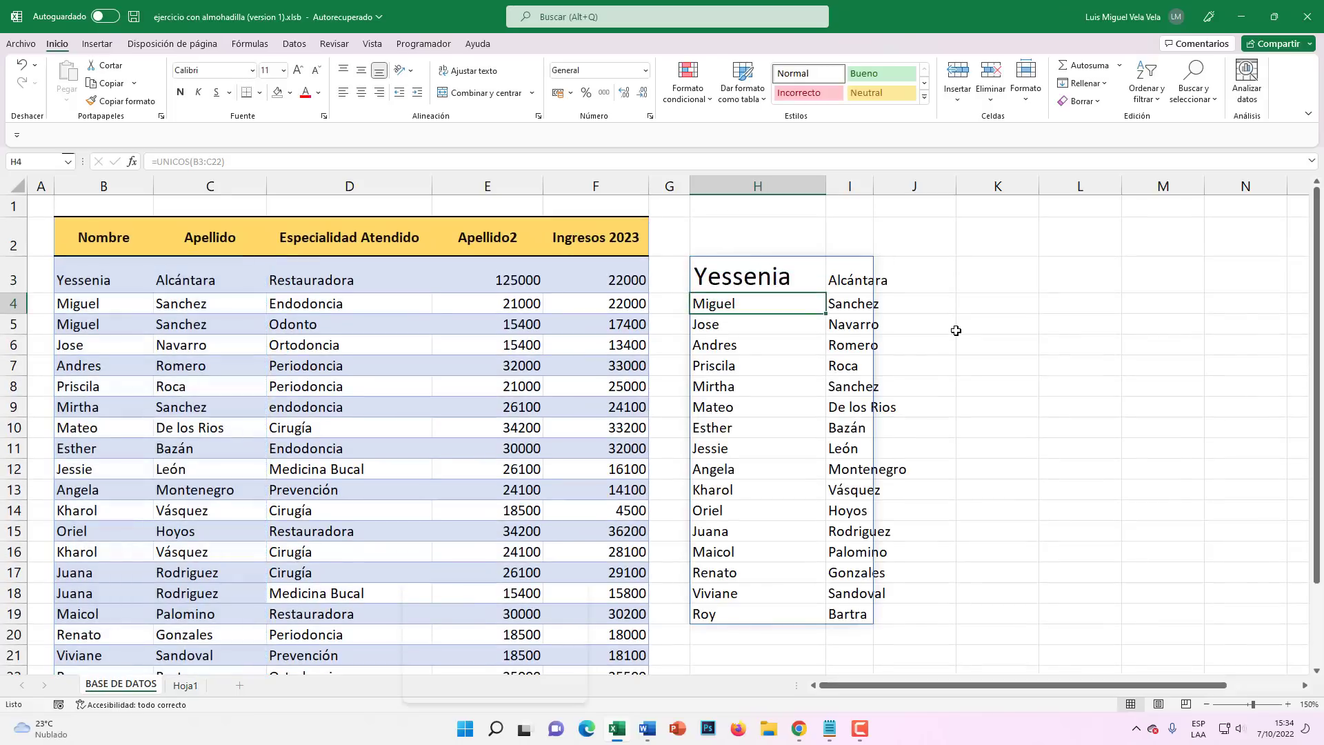
left_click_drag(873, 186, 935, 186)
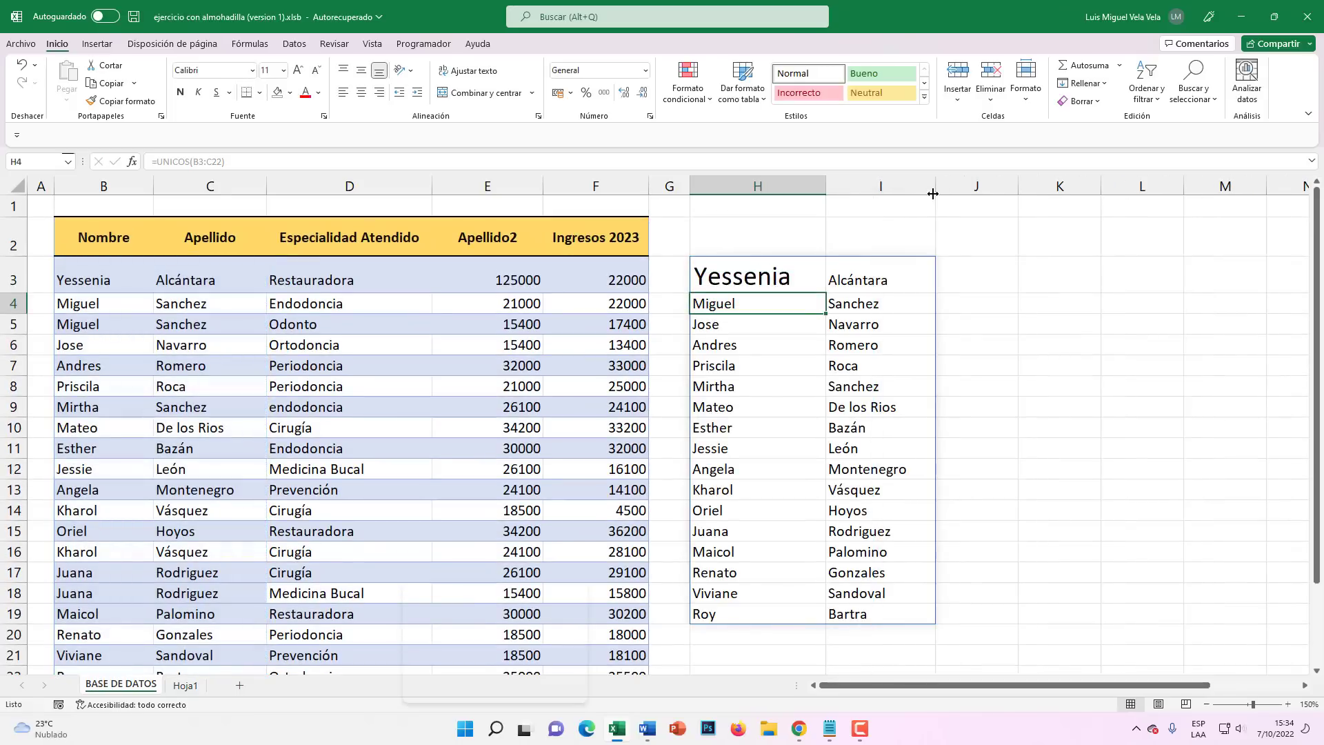
Narrow column J and enter =H3# in K3 to mirror the name list
left_click(775, 182)
left_click(880, 185)
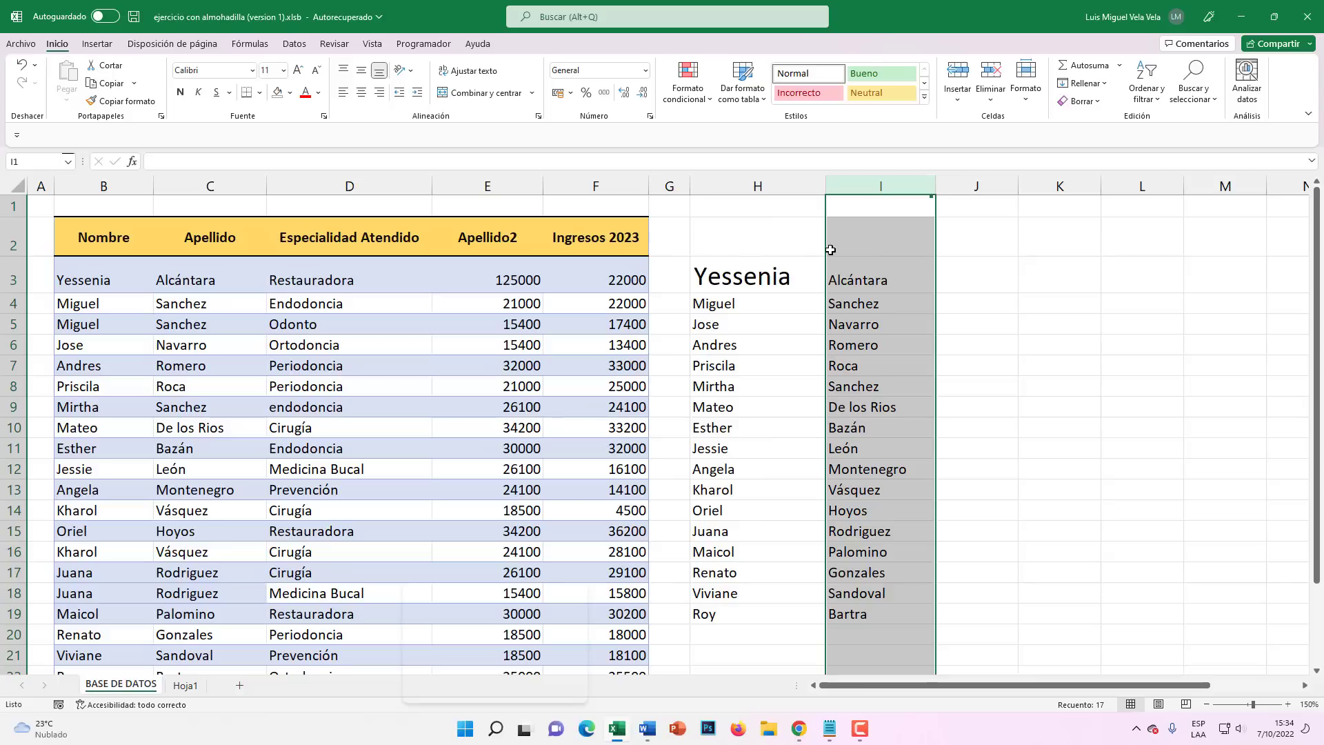
left_click(1029, 280)
left_click_drag(1018, 186, 988, 186)
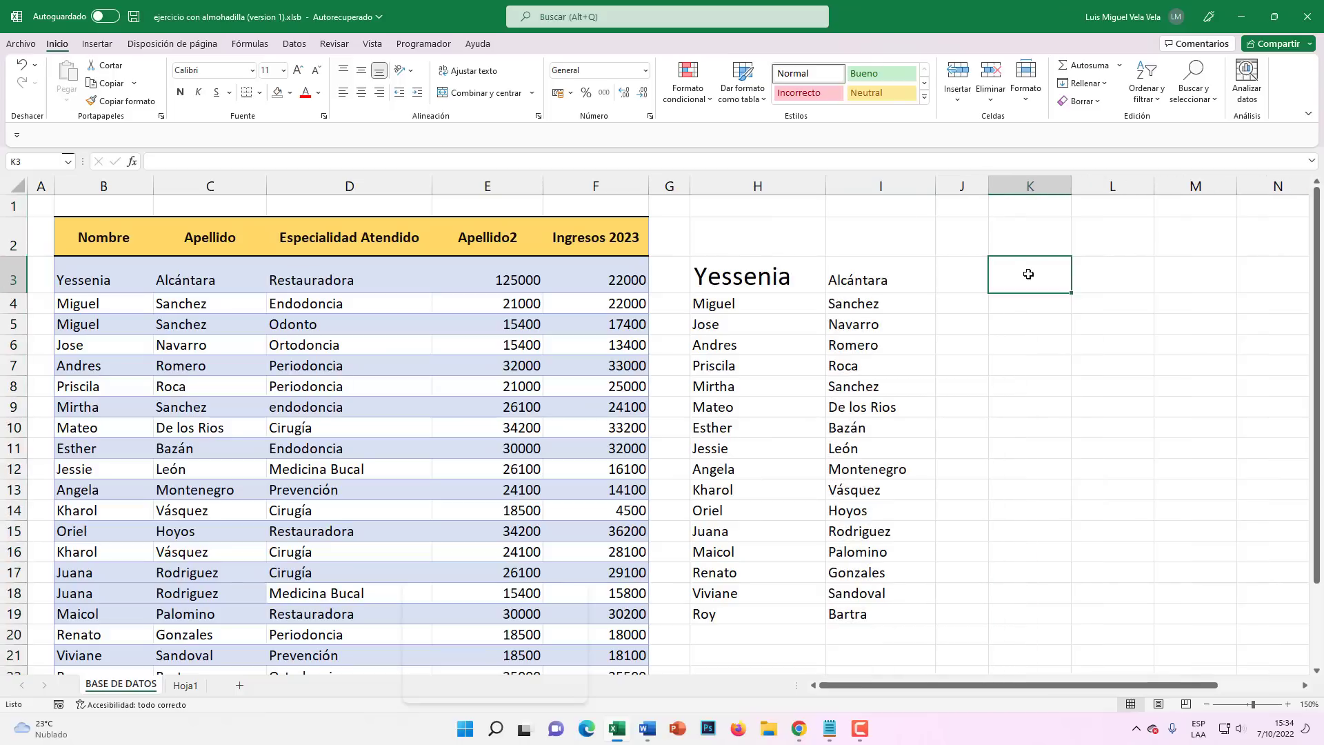
type("=")
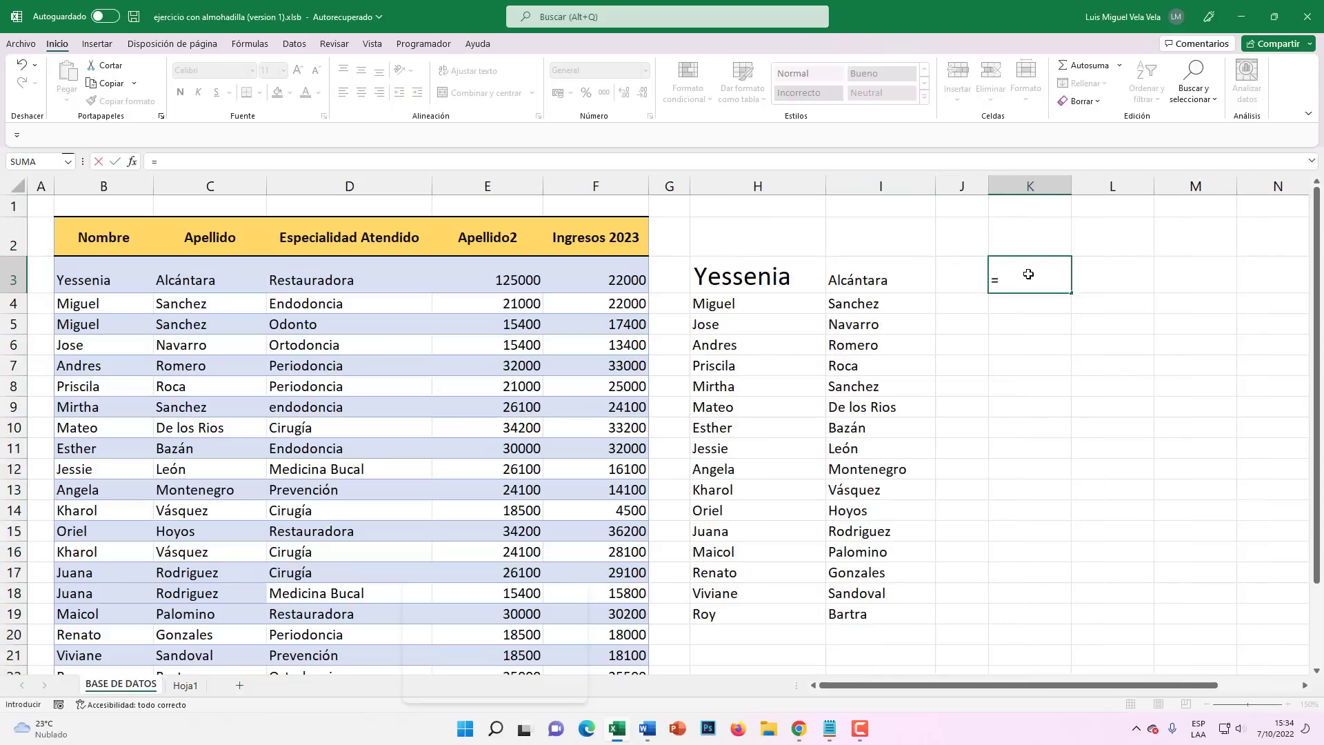
left_click(732, 272)
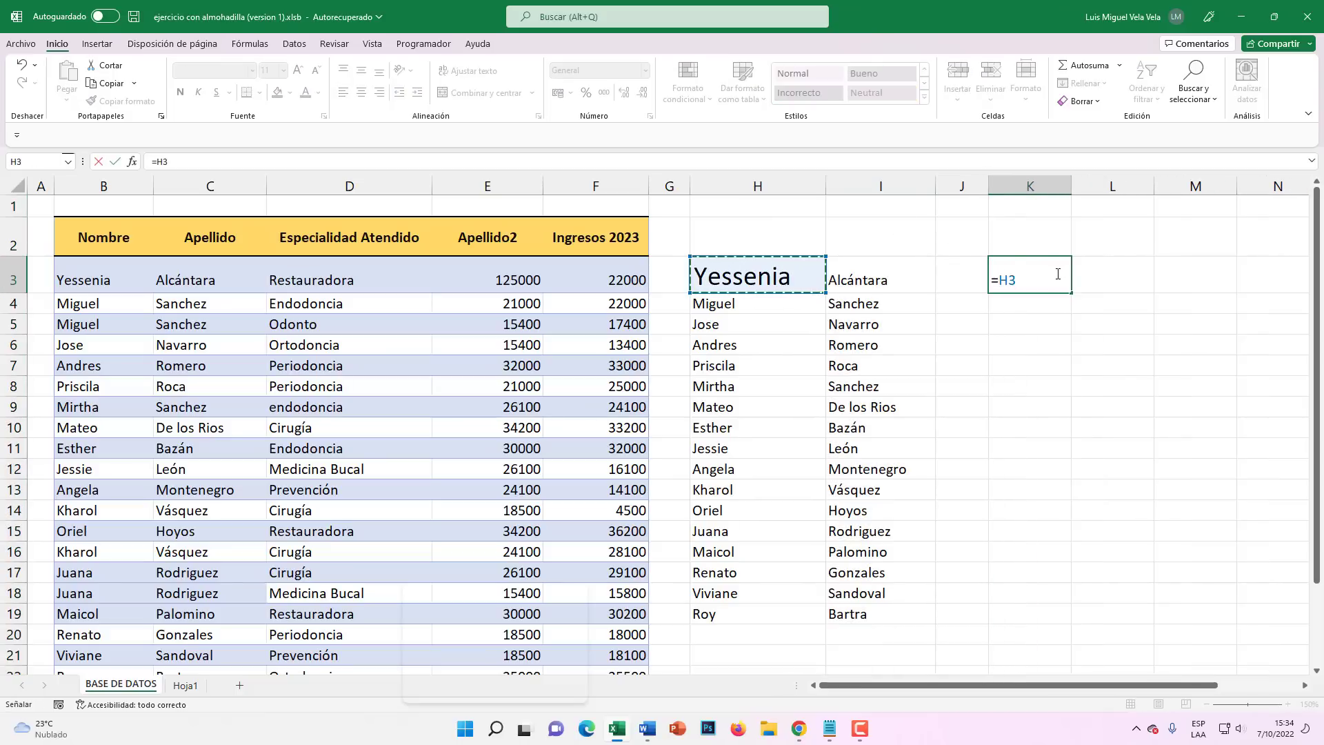
type("#")
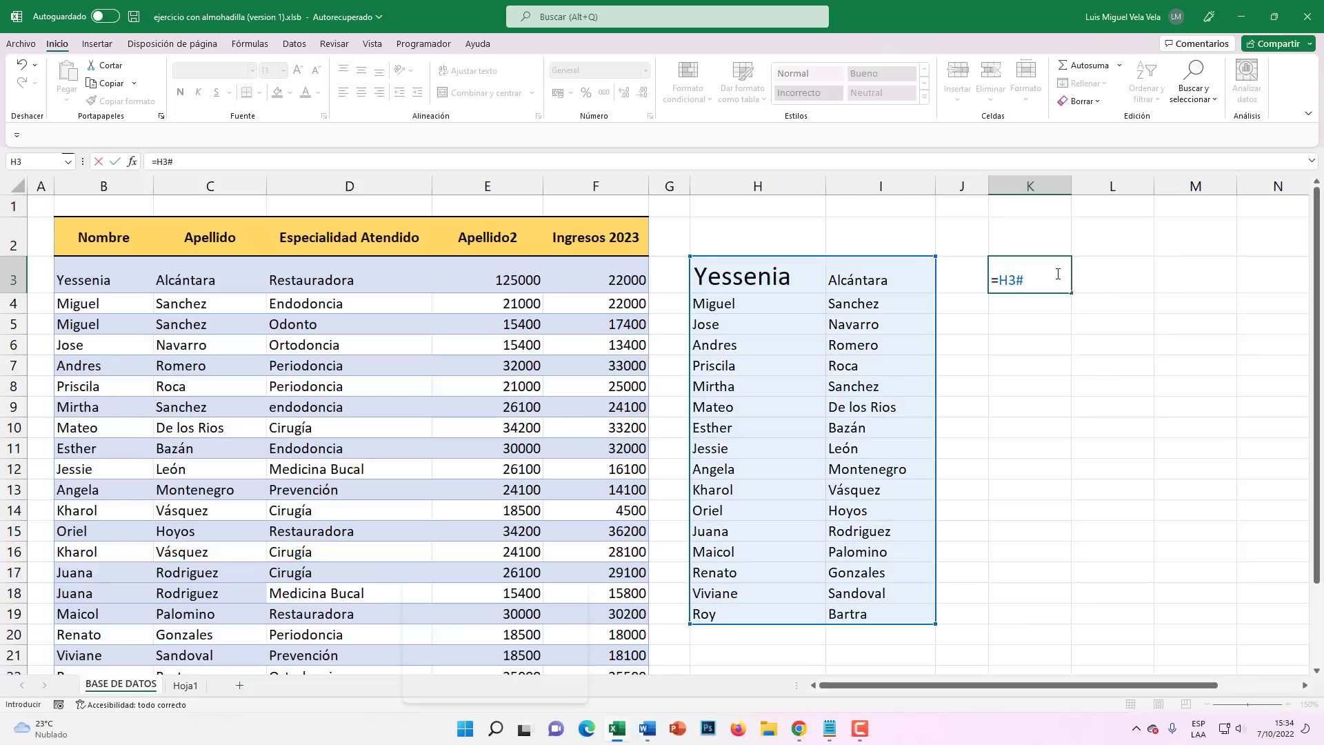
key("Return")
Compare the copy K3:L19 with H3:I19 and widen column L for the surnames
left_click_drag(1032, 275, 1130, 613)
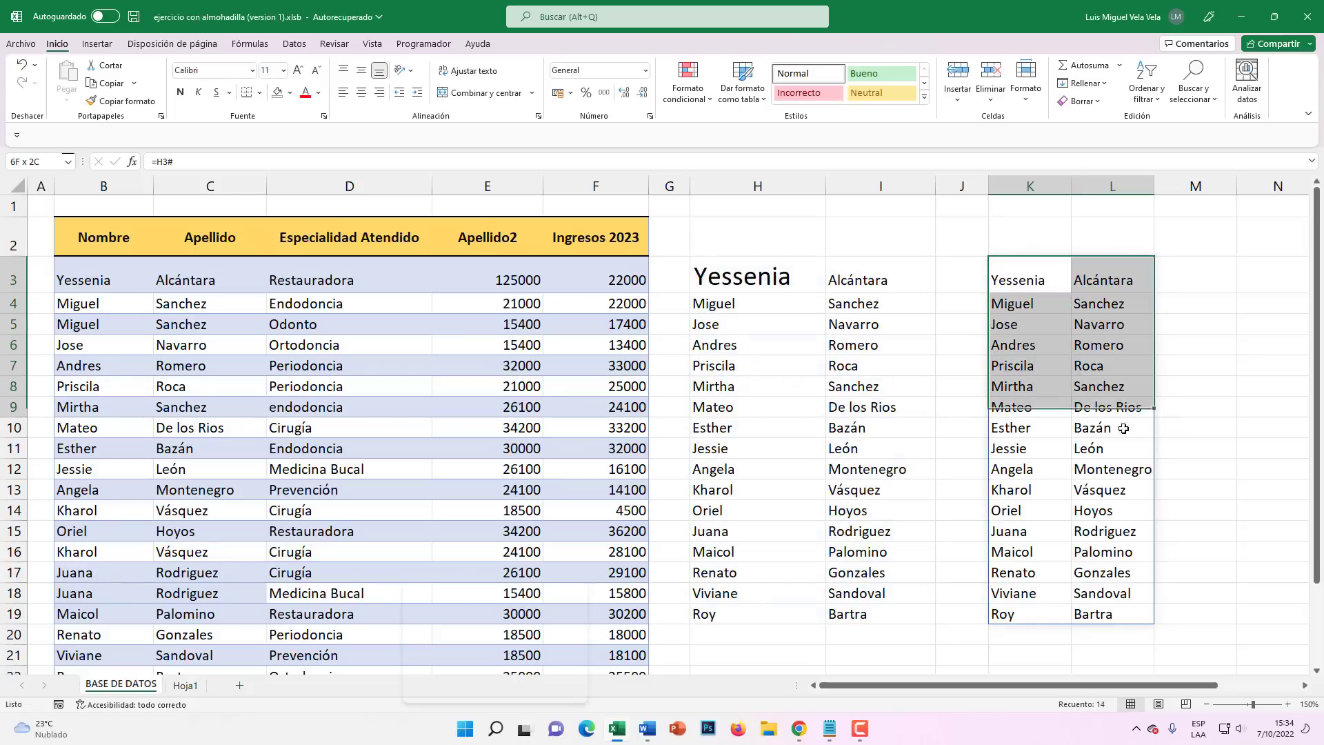
left_click_drag(741, 276, 896, 613)
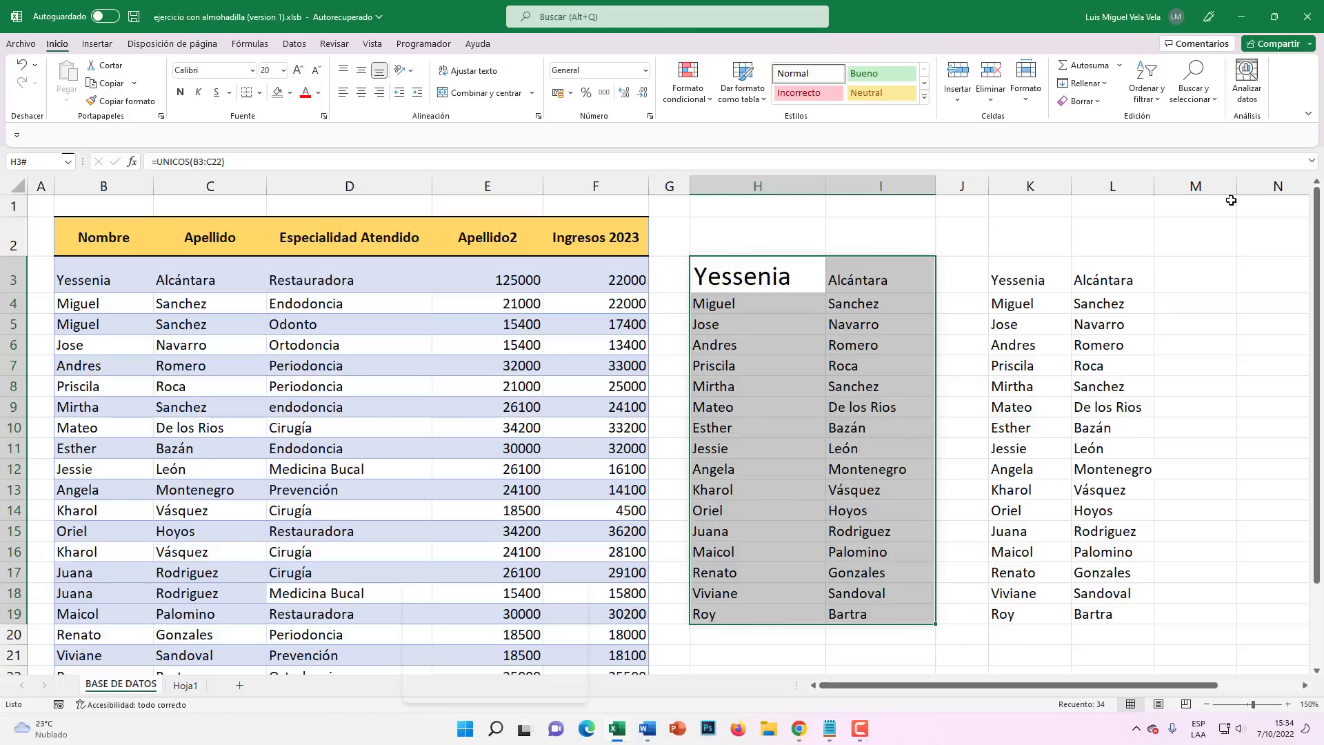
left_click_drag(1154, 194, 1169, 194)
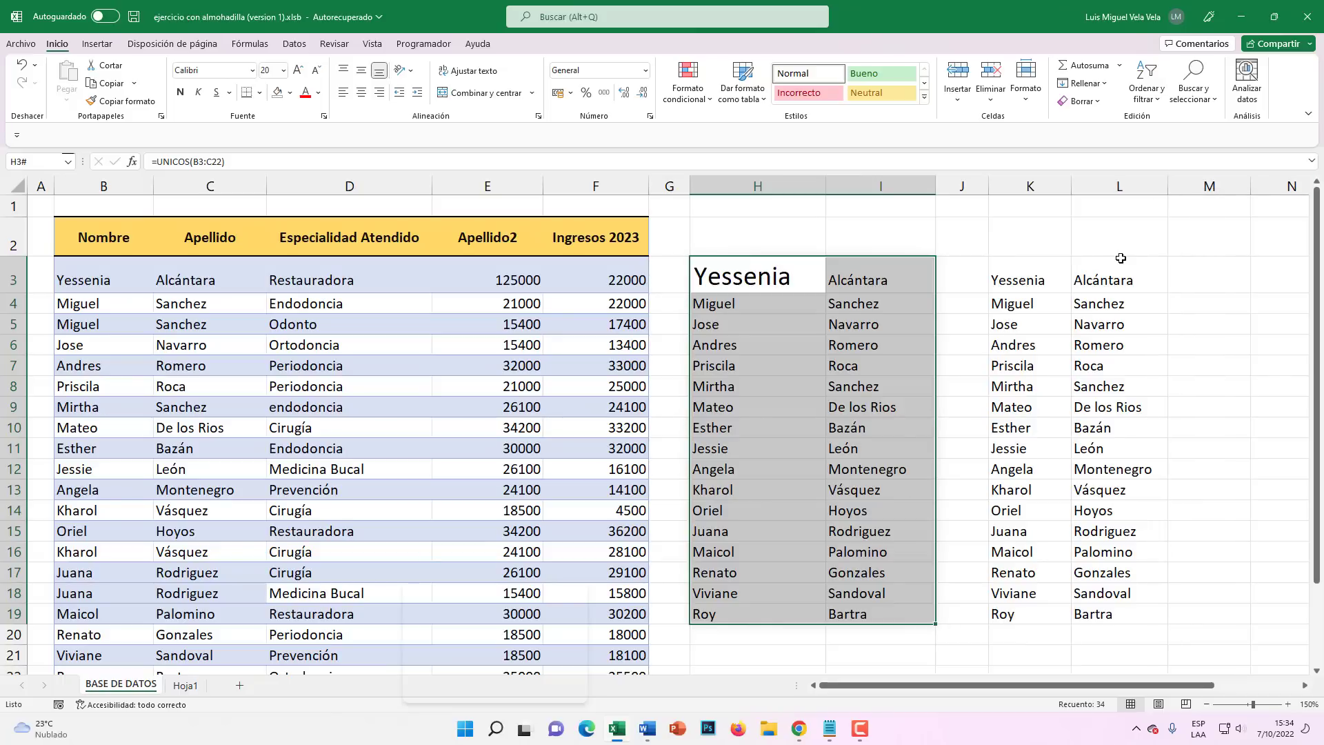
left_click(1015, 297)
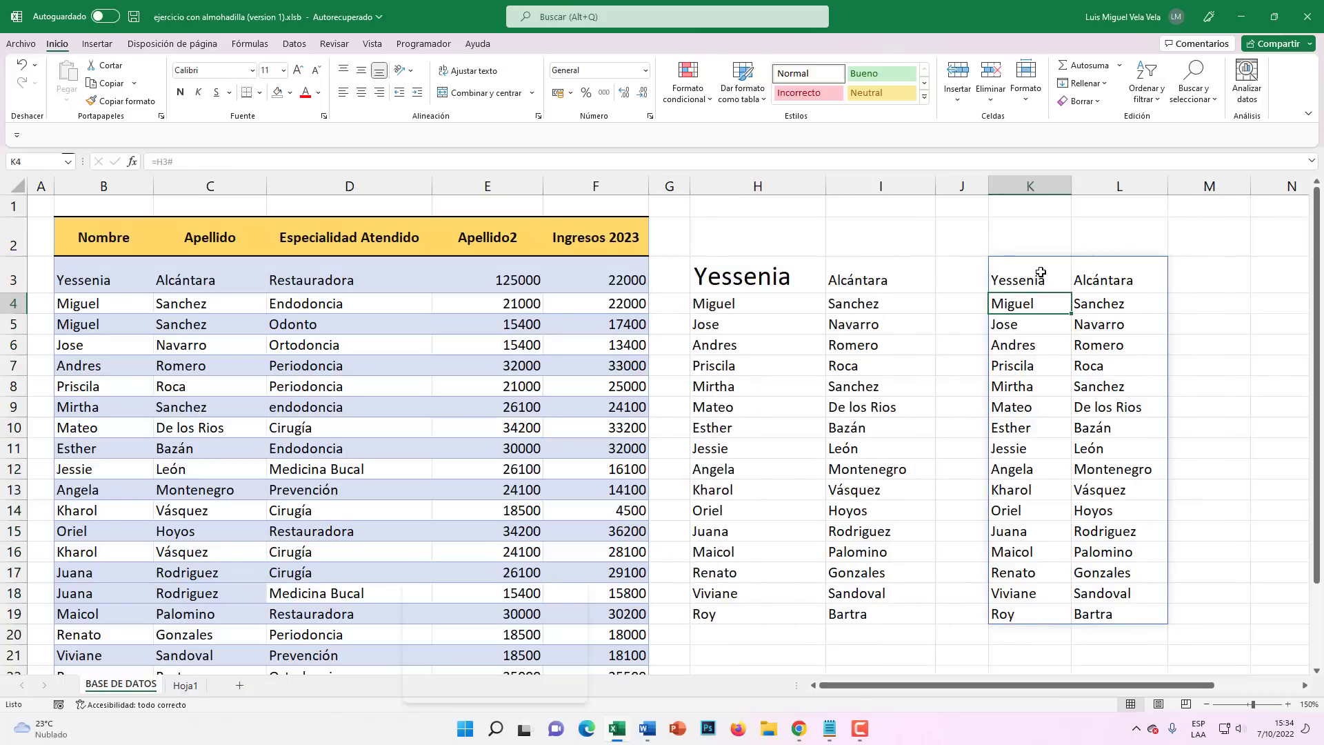
left_click(1040, 272)
Reopen the =H3# formula in K3, confirm it, then delete it
double_click(1040, 272)
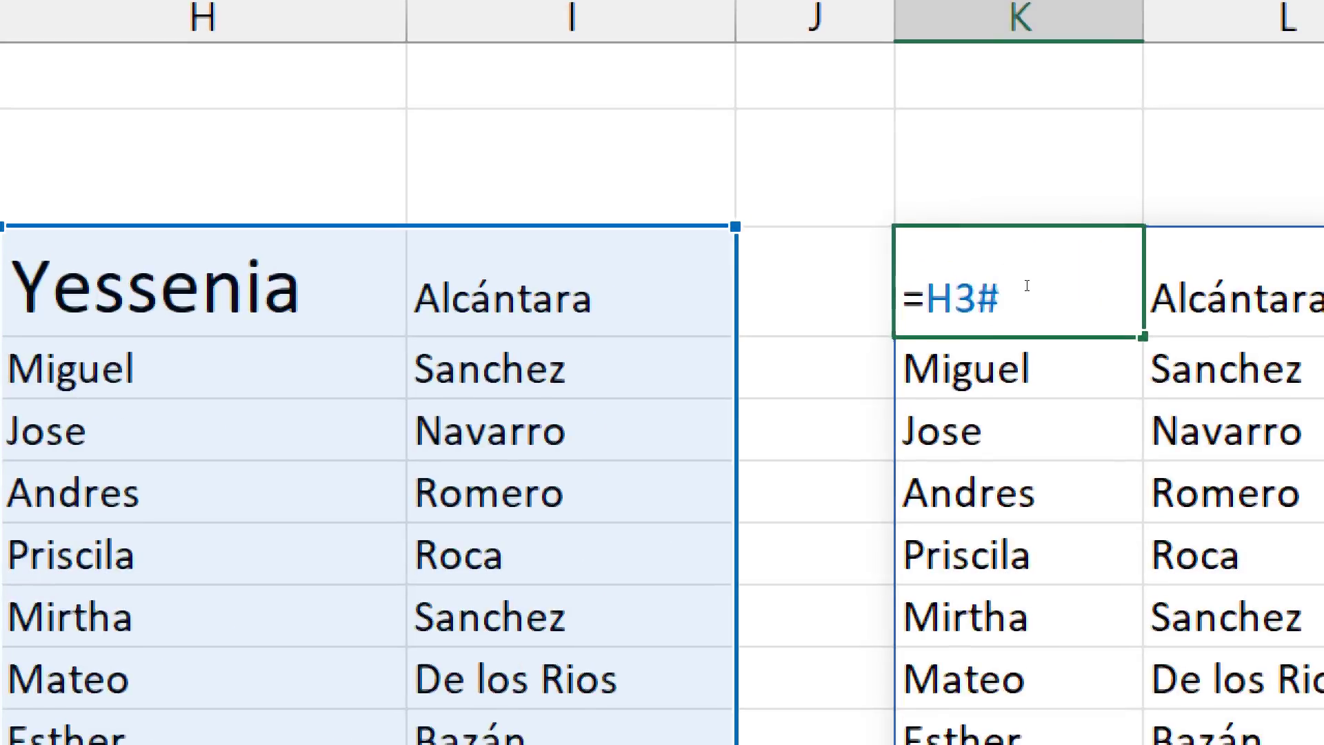
key("shift+Left")
key("shift+Left")
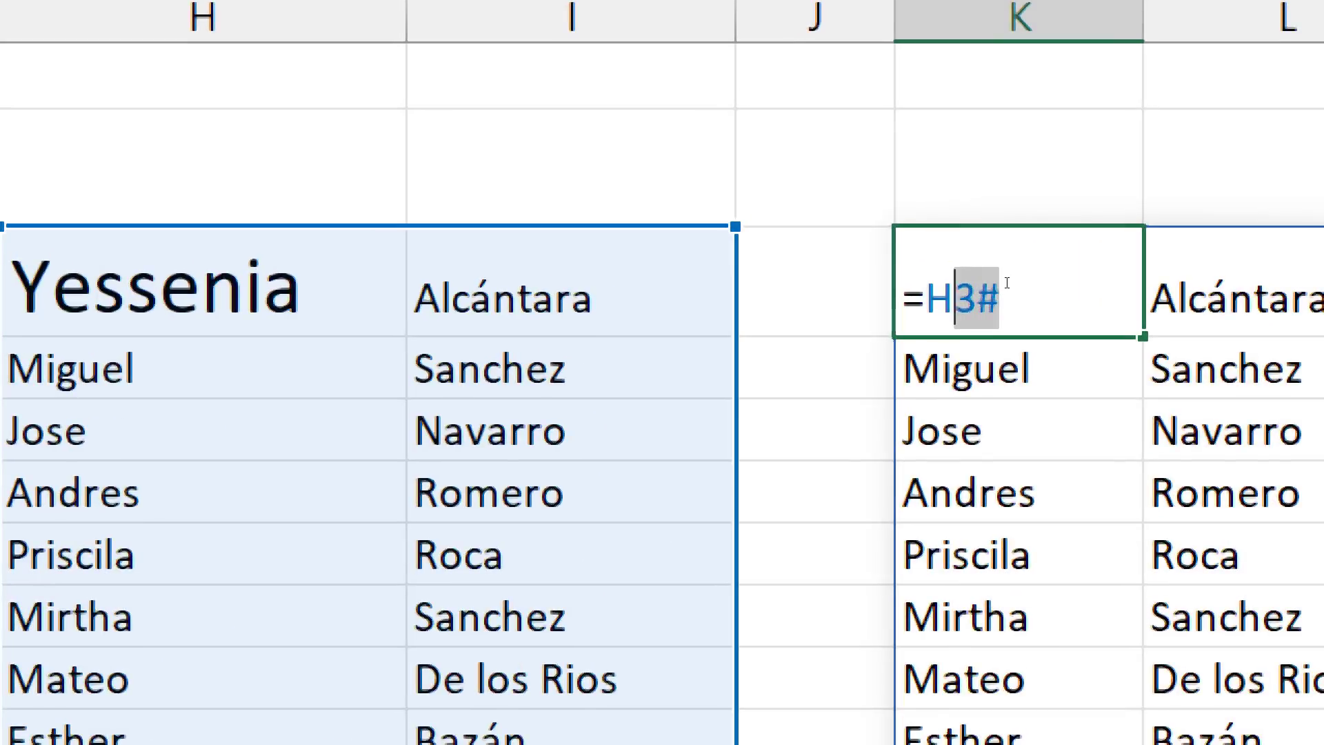
key("shift+Left")
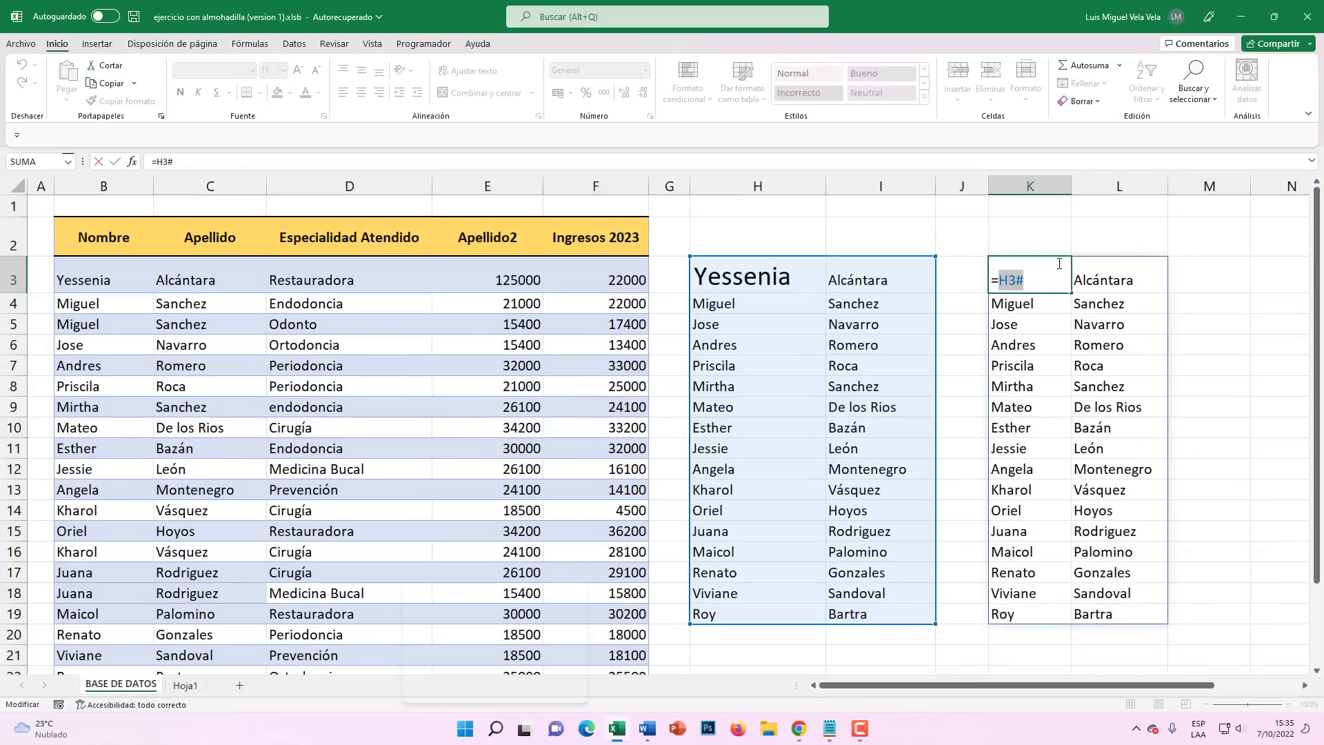
key("ctrl+Return")
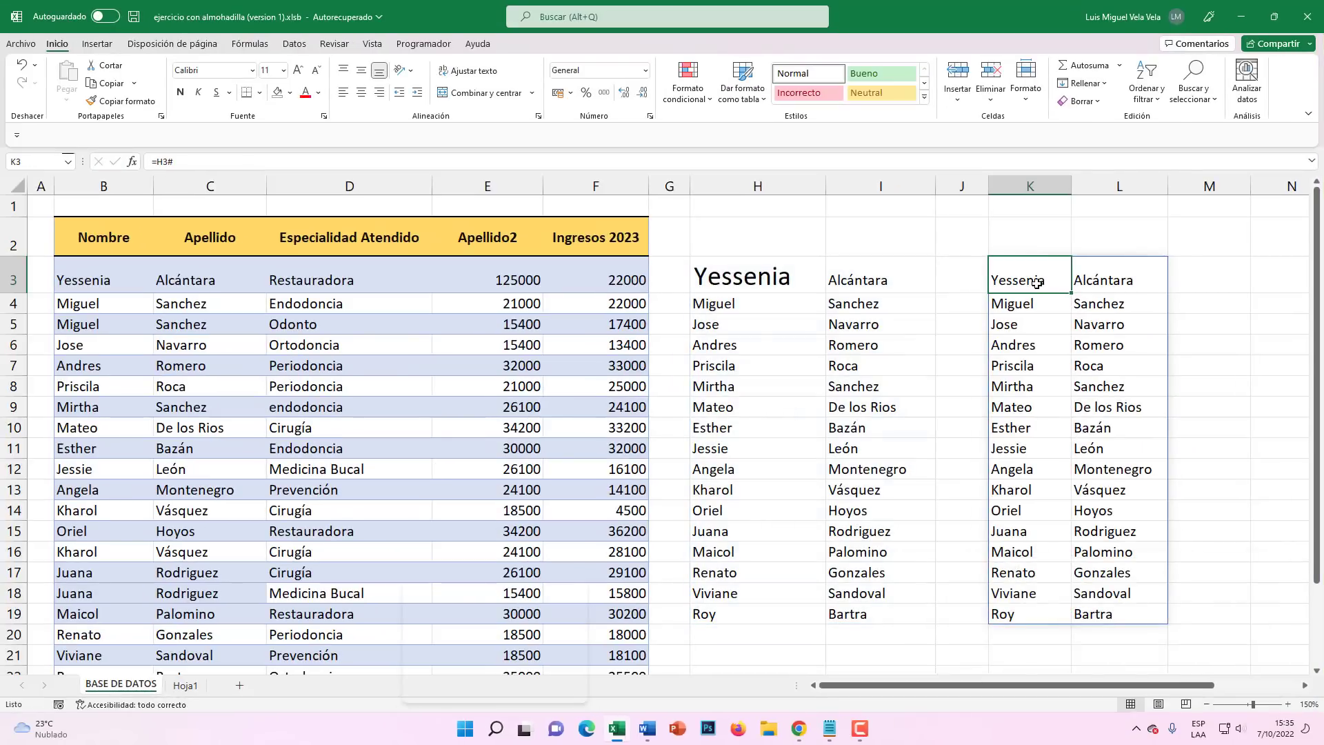
key("Delete")
Start a new K3 formula referencing the spilled range H3:I19 and adjust its # operator
type("=")
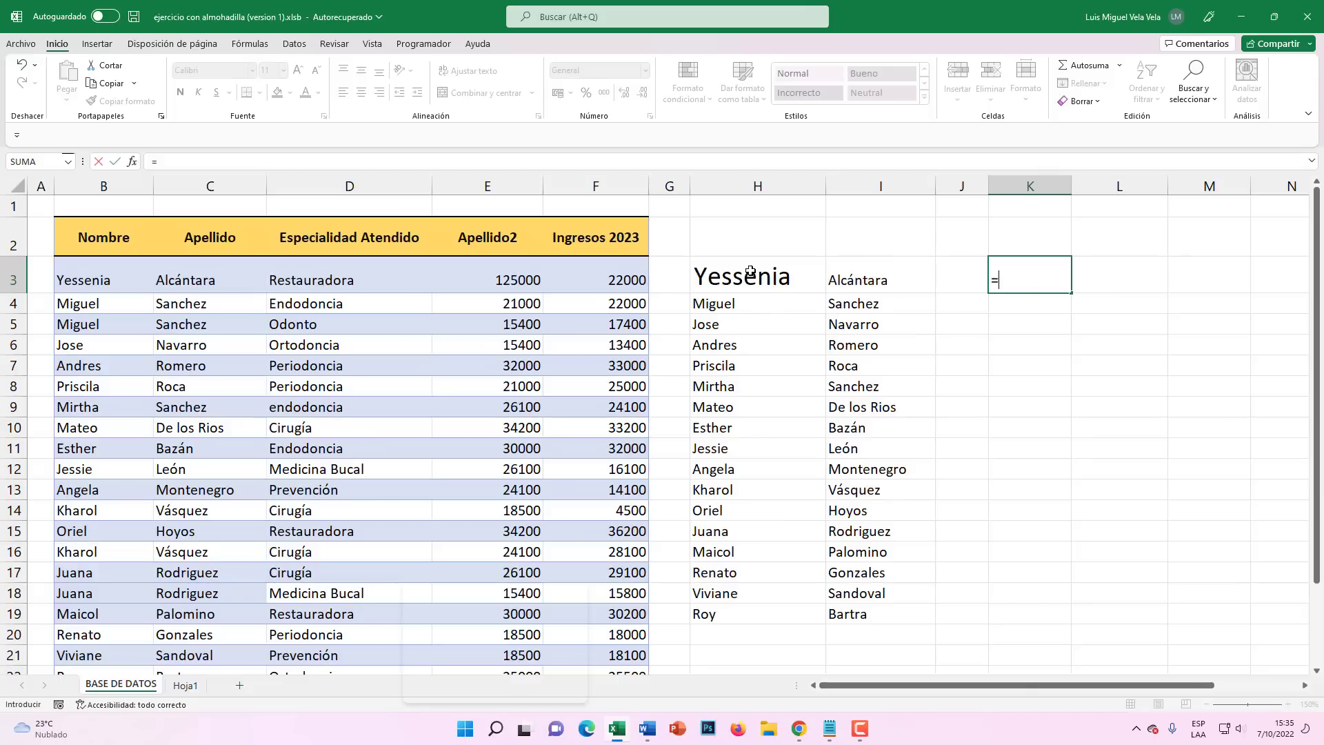
left_click_drag(767, 282, 871, 497)
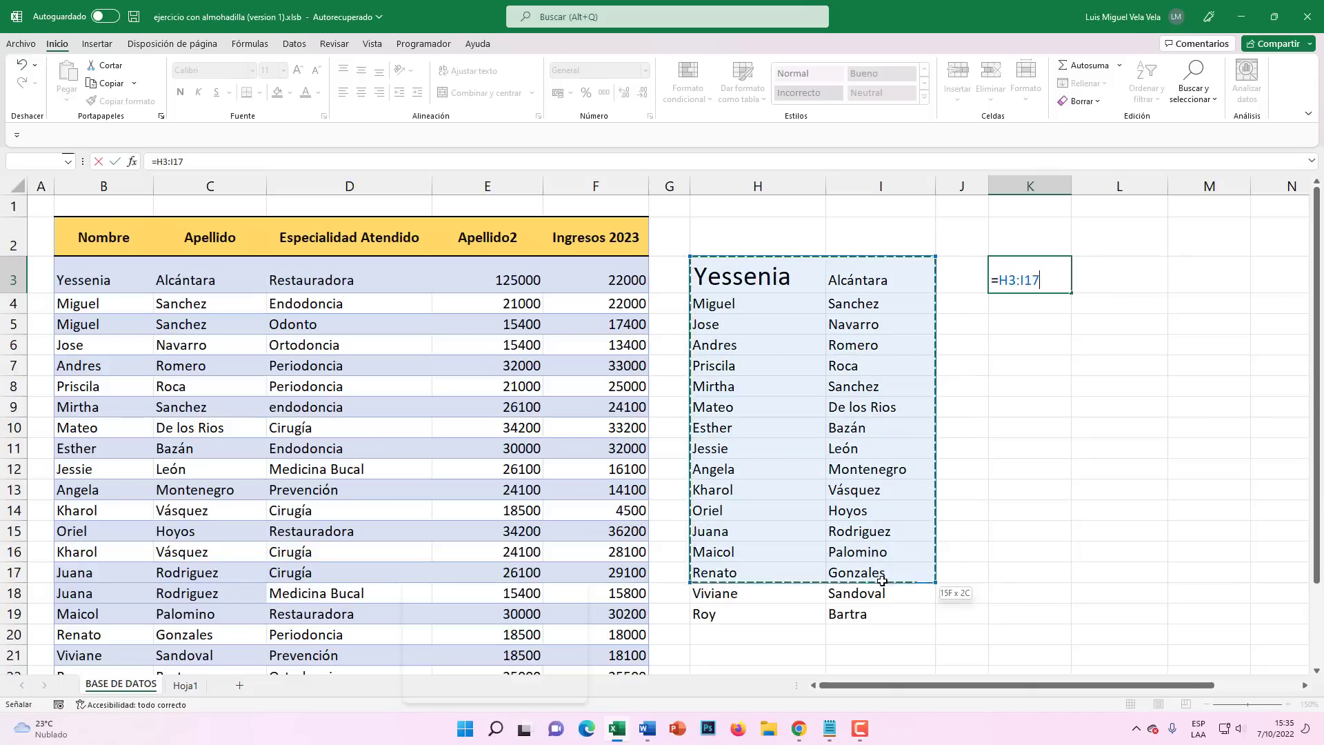
left_click_drag(871, 497, 880, 613)
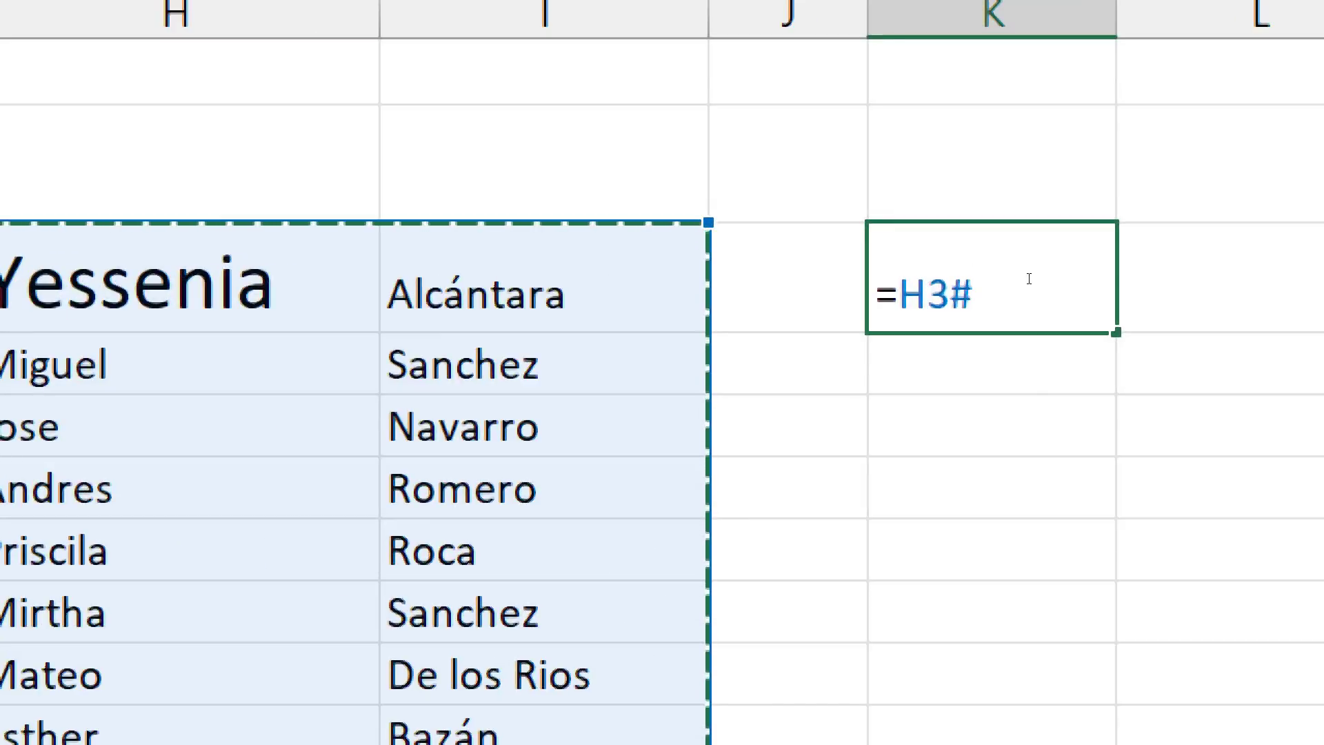
key("shift+Left")
key("Left")
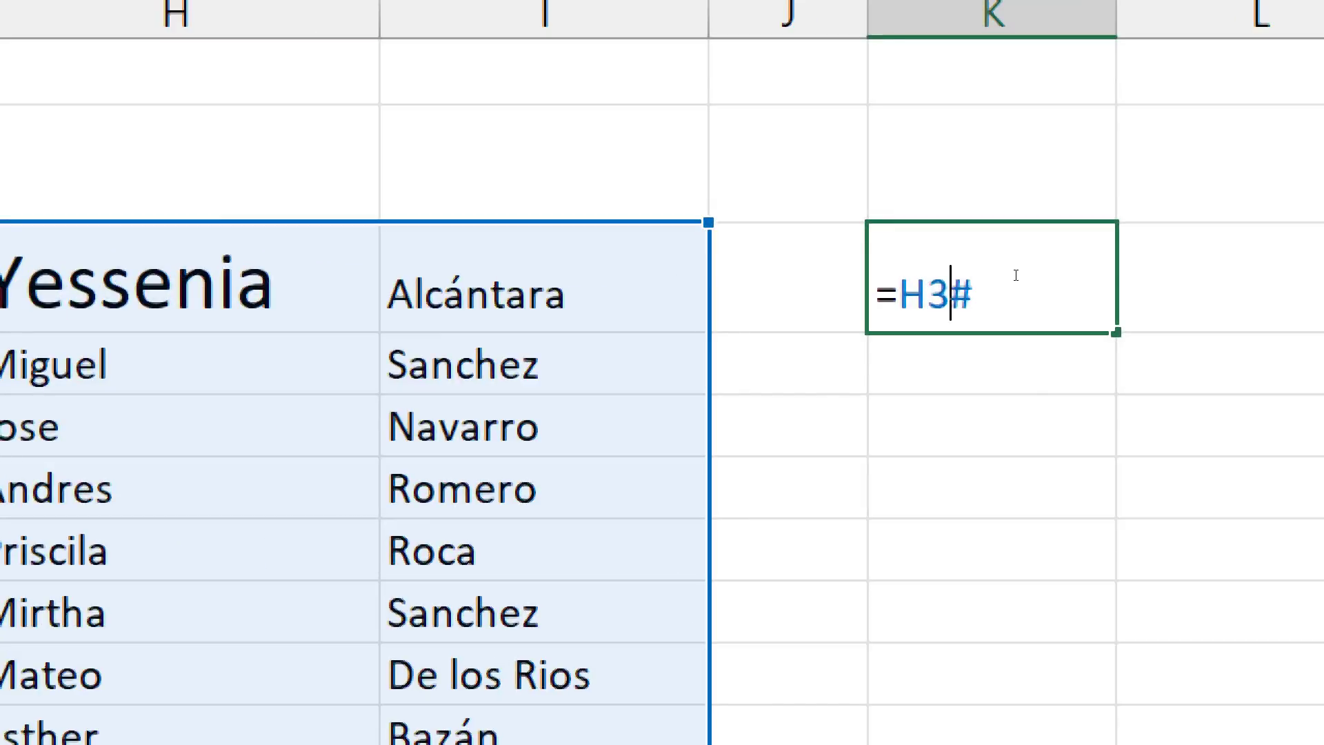
key("shift+Left")
key("Right")
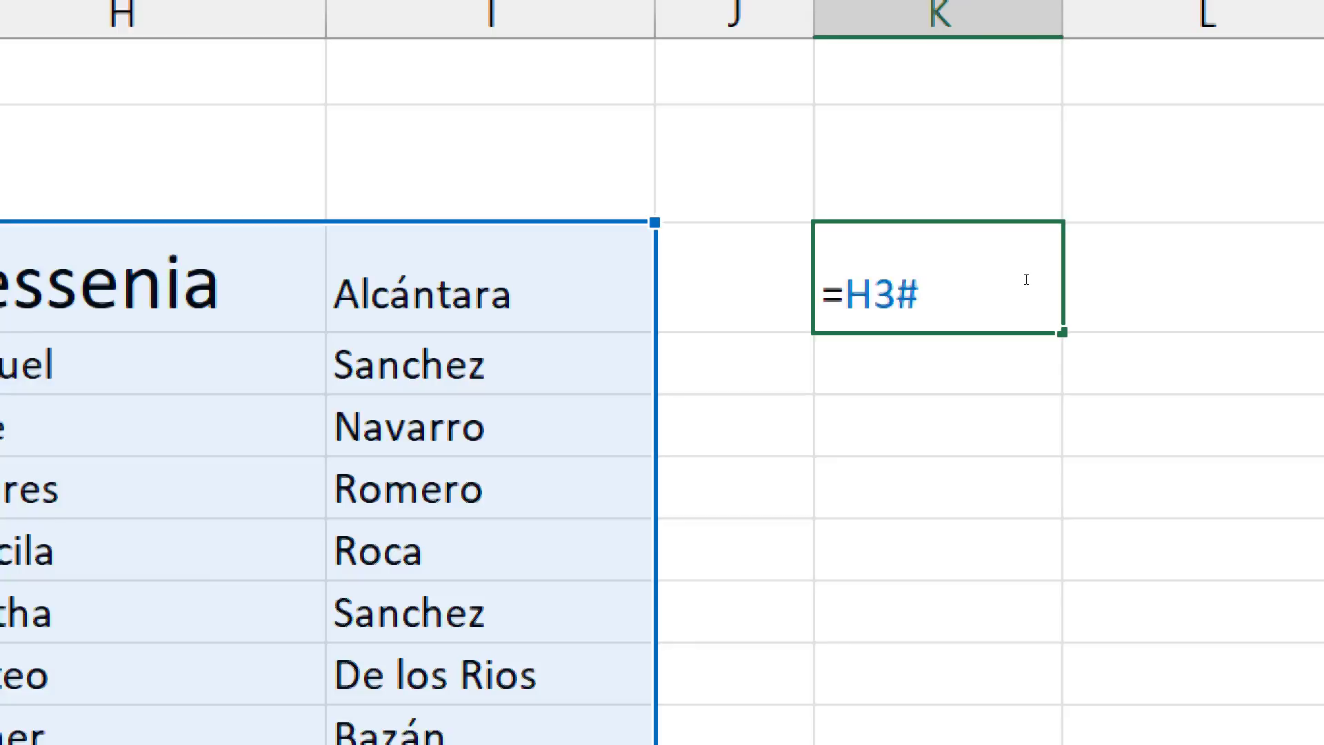
key("BackSpace")
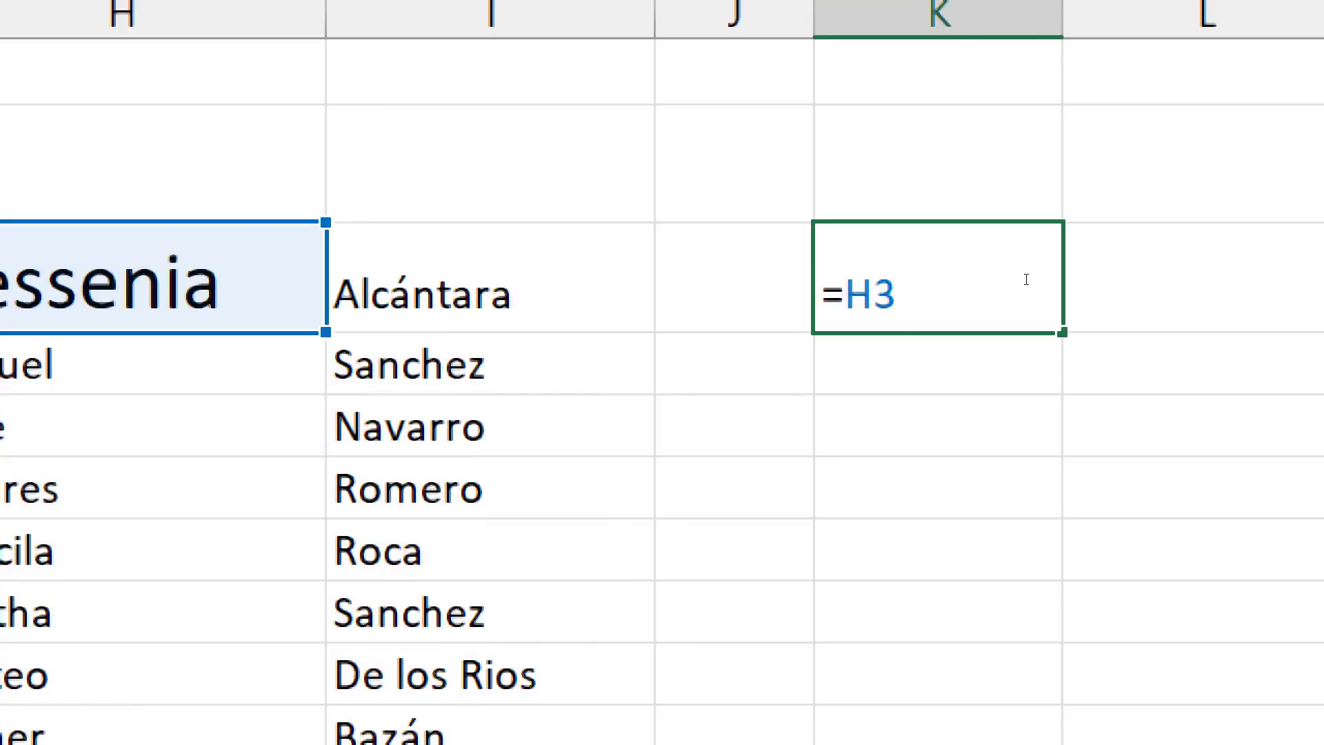
type("#")
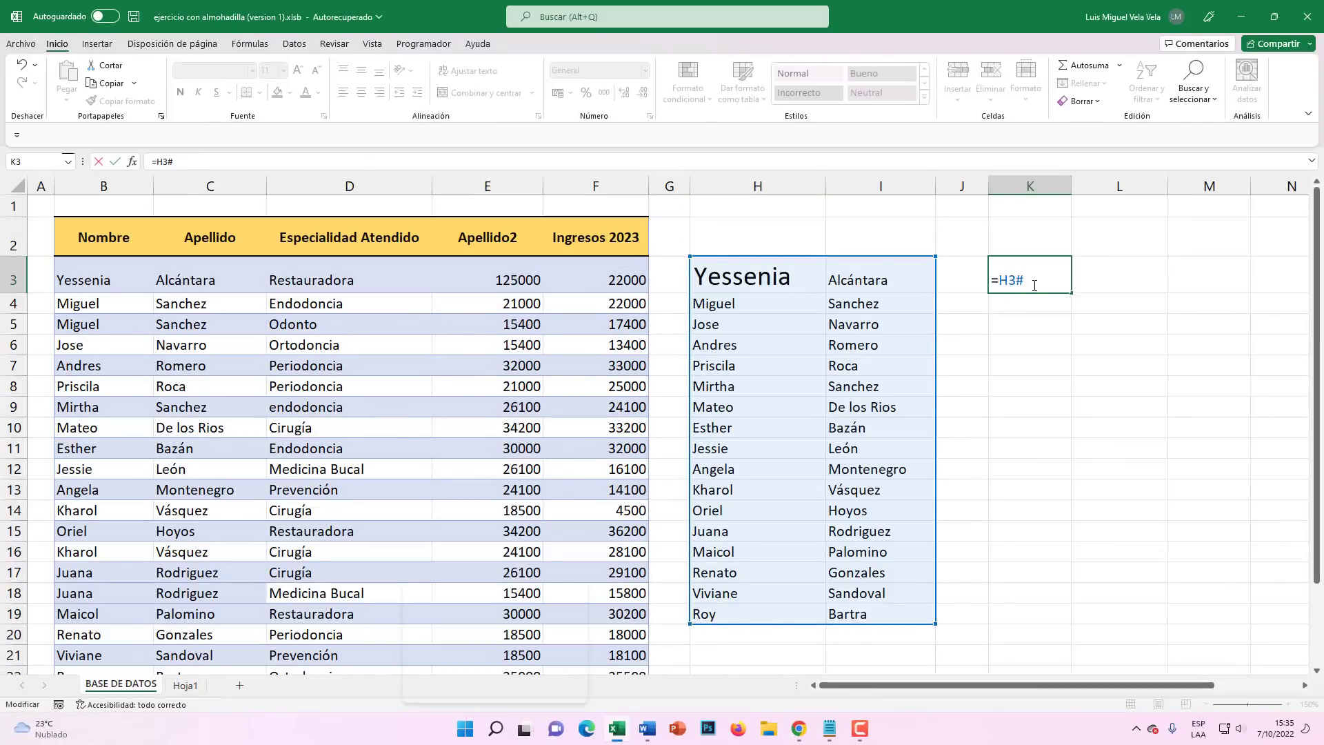
Replace the reference with the dragged H3:I19 range, commit it, then clear K3
key("shift+Left")
key("shift+Left")
key("shift+Left")
key("BackSpace")
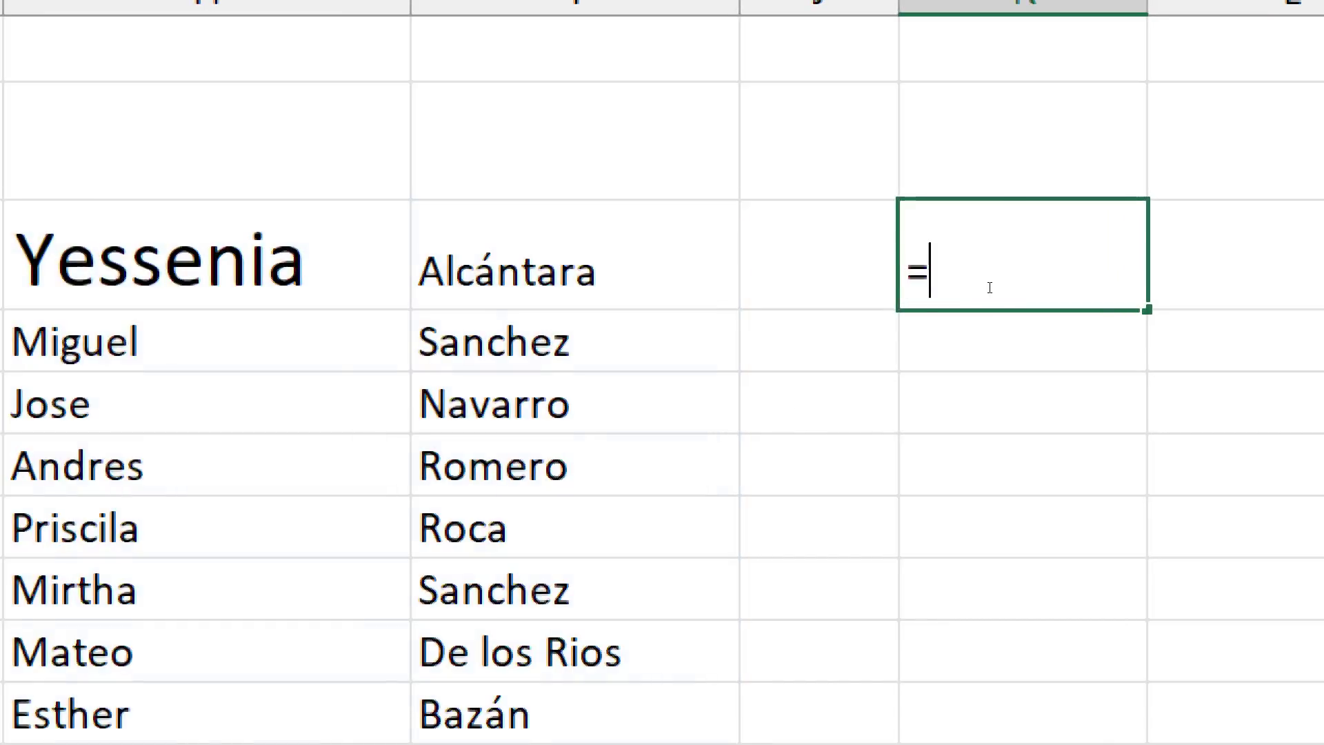
left_click_drag(758, 276, 883, 614)
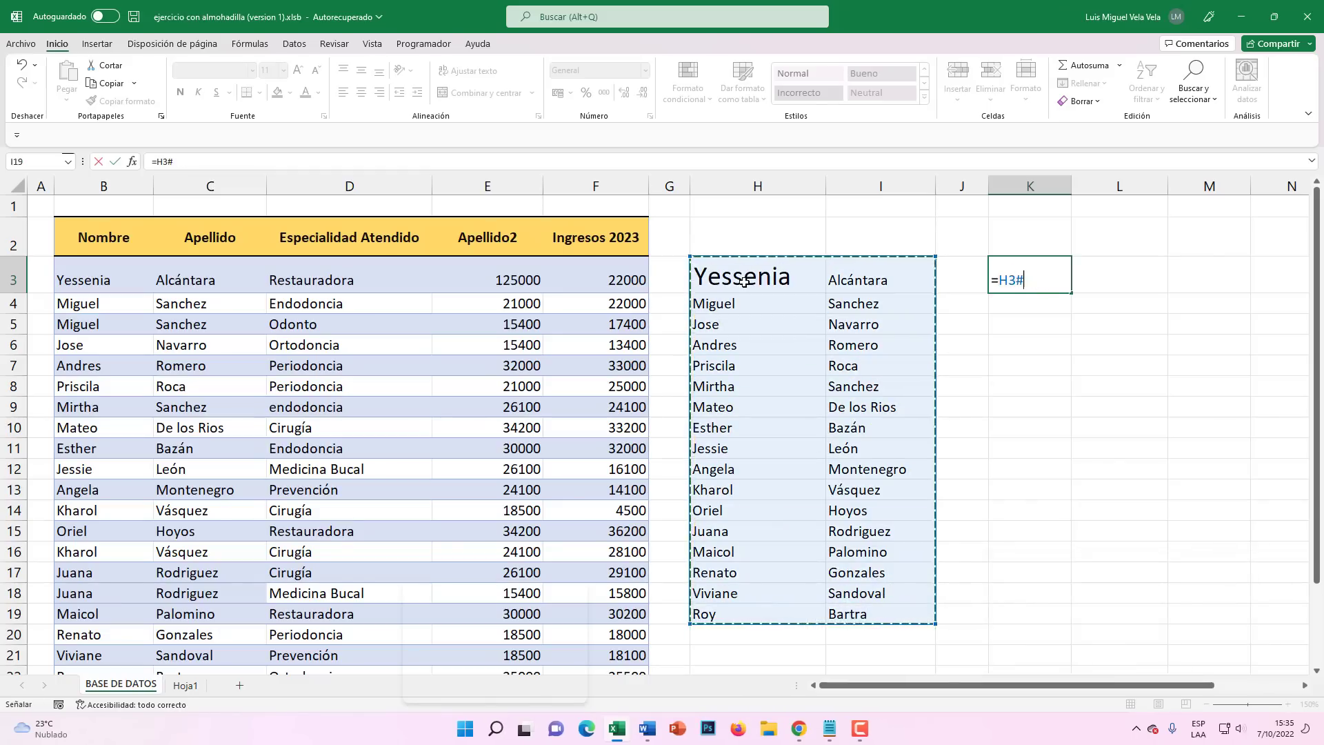
key("Return")
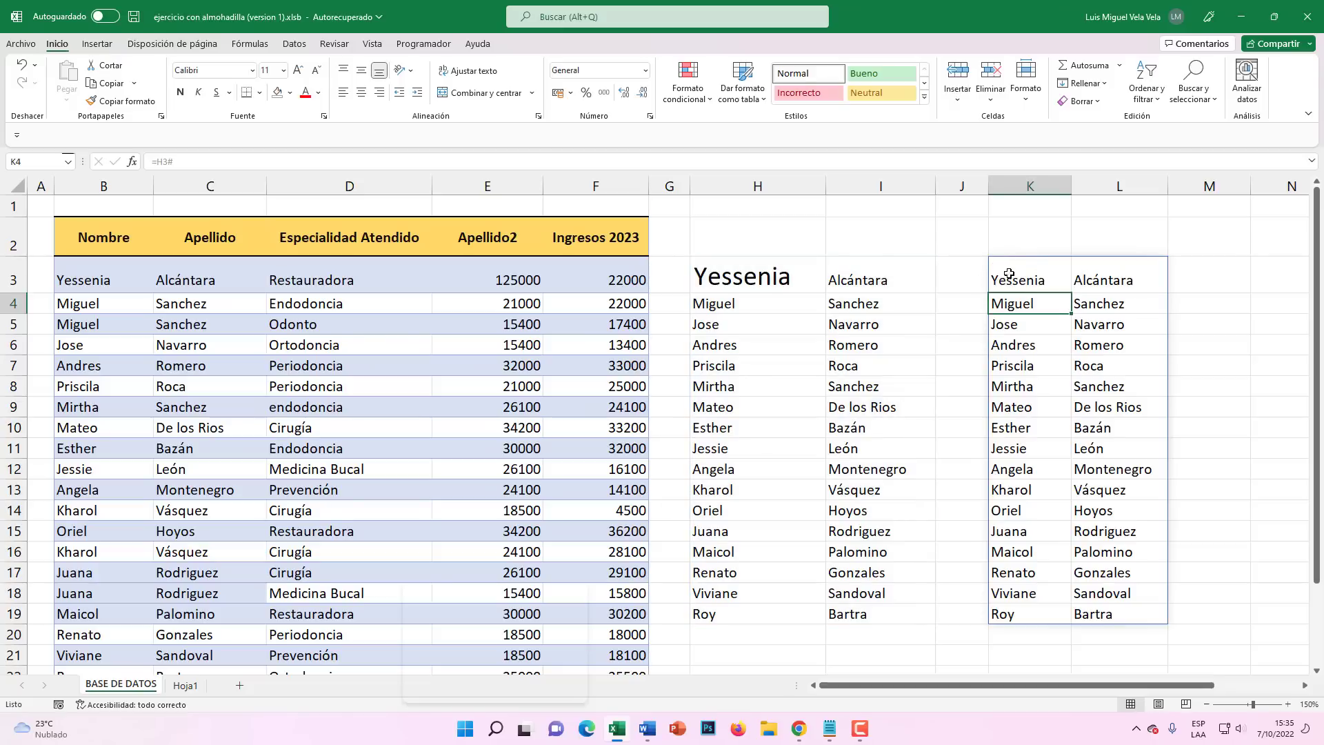
left_click(1026, 279)
key("Delete")
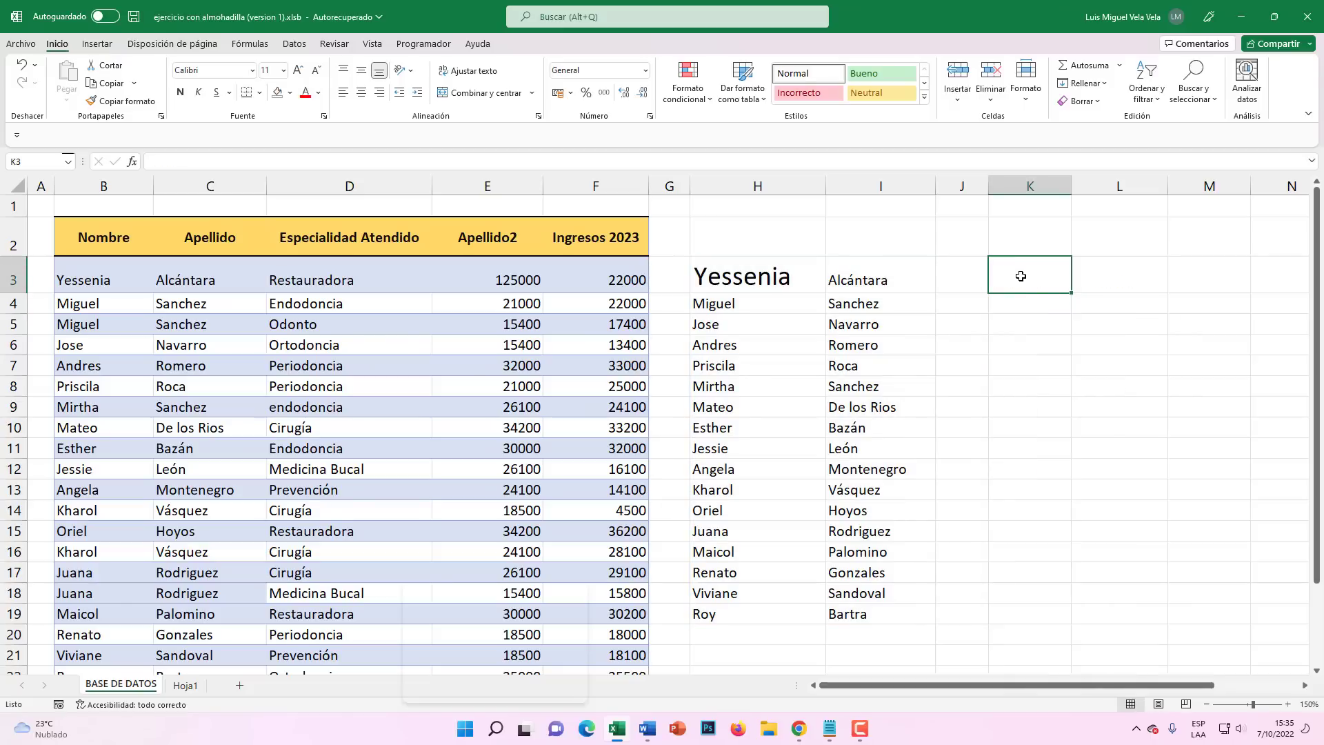
Enter =B3# in K3, which returns a #¡REF! error
type("=")
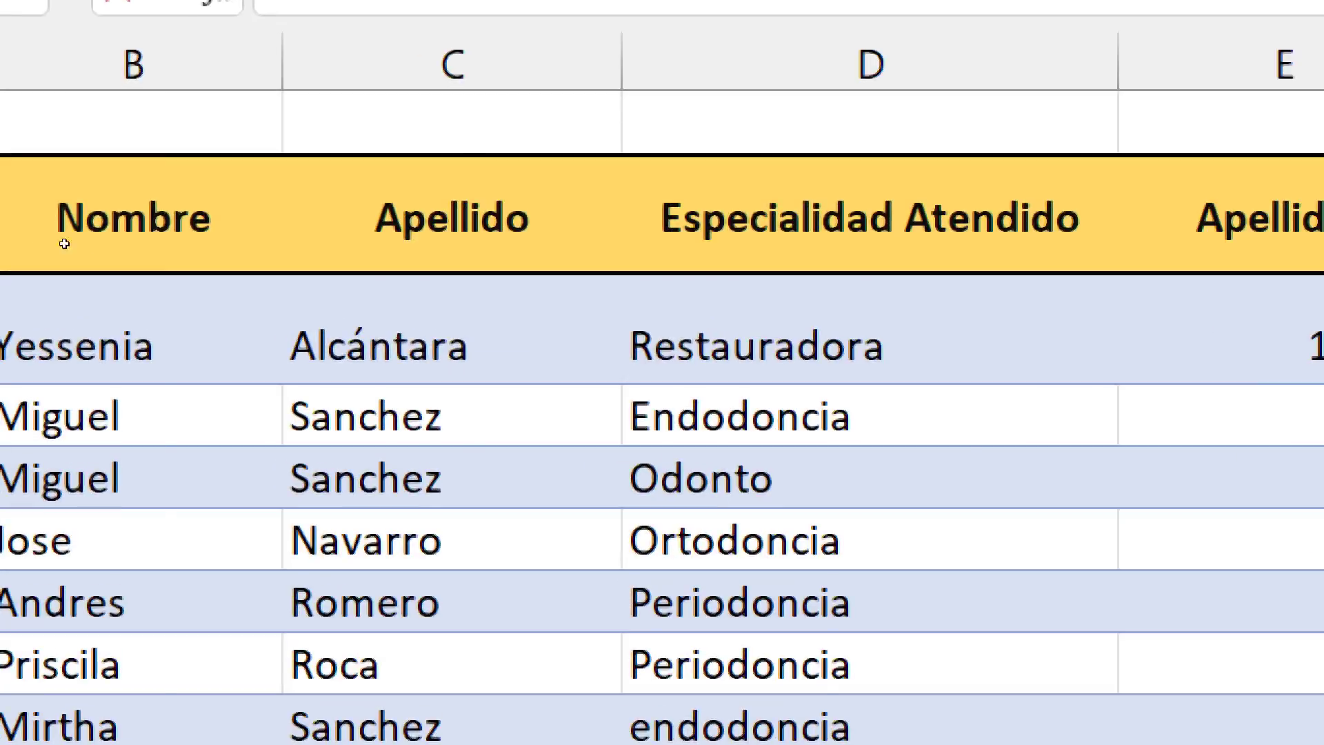
left_click(169, 280)
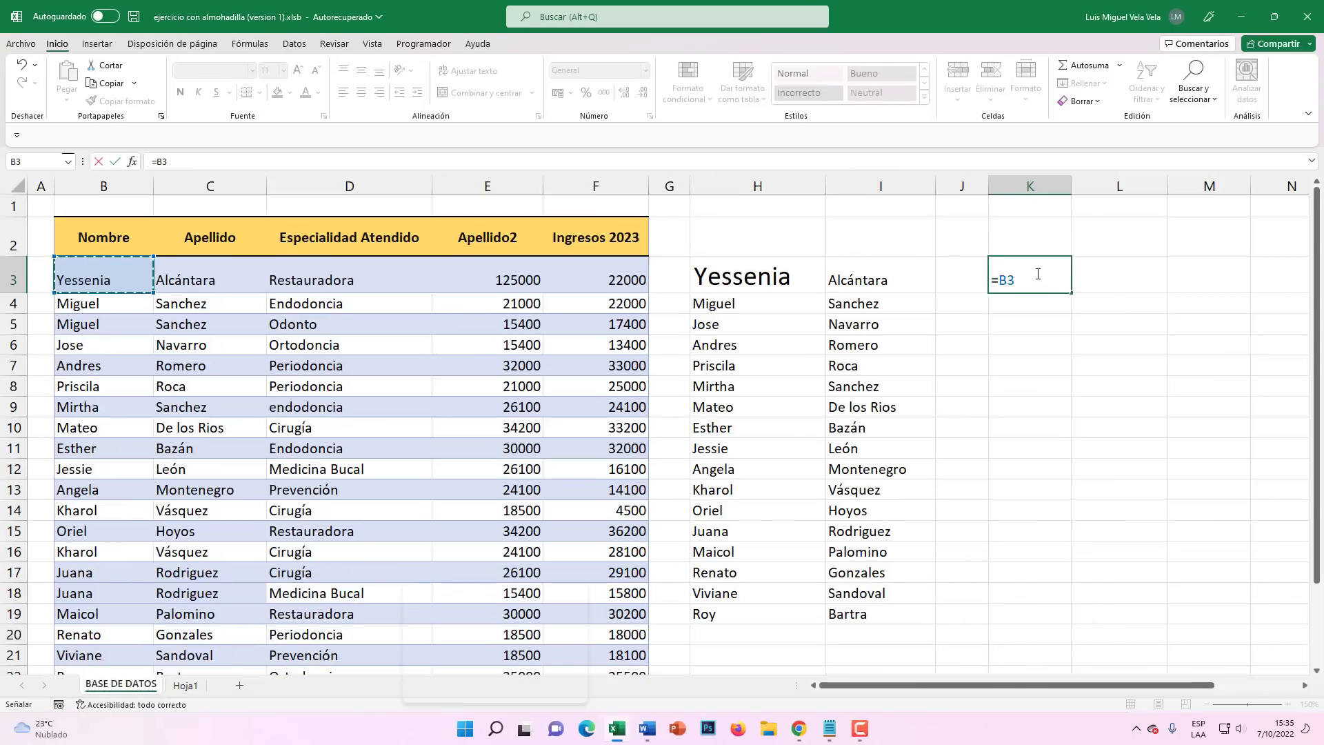
type("#")
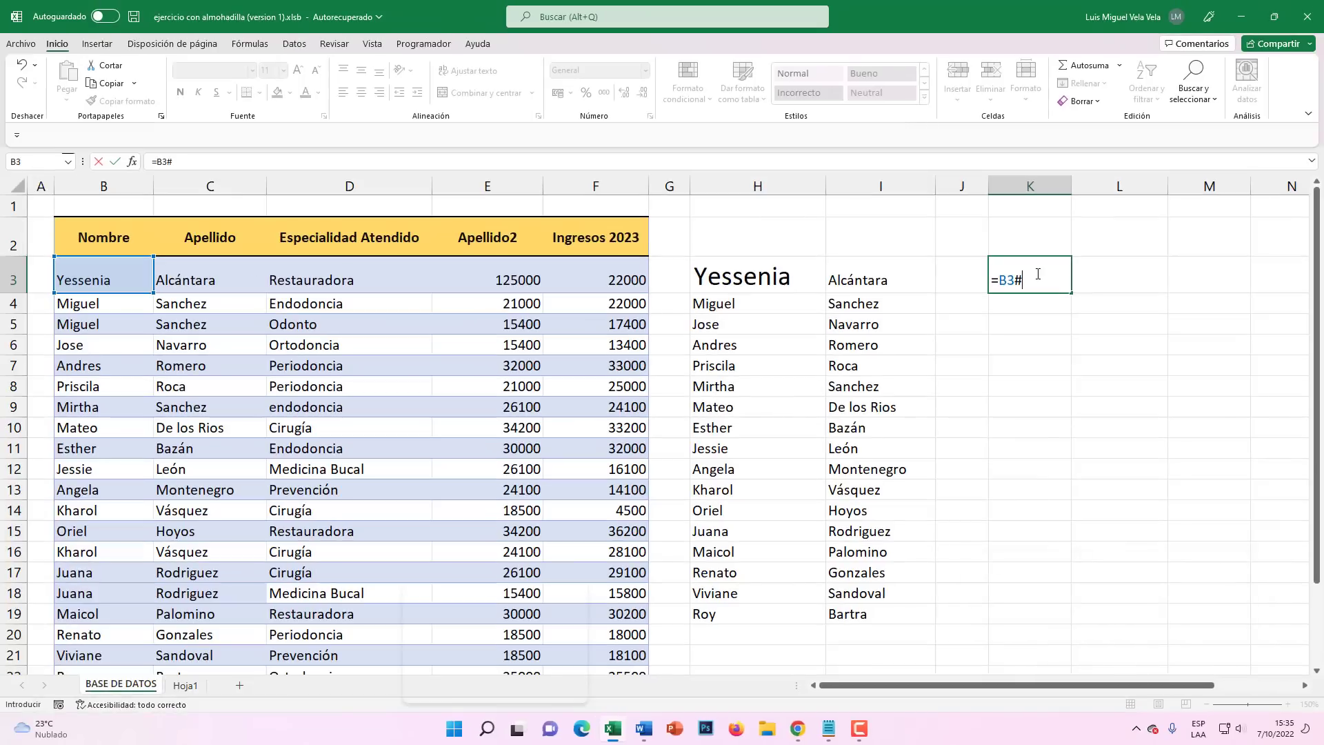
key("Return")
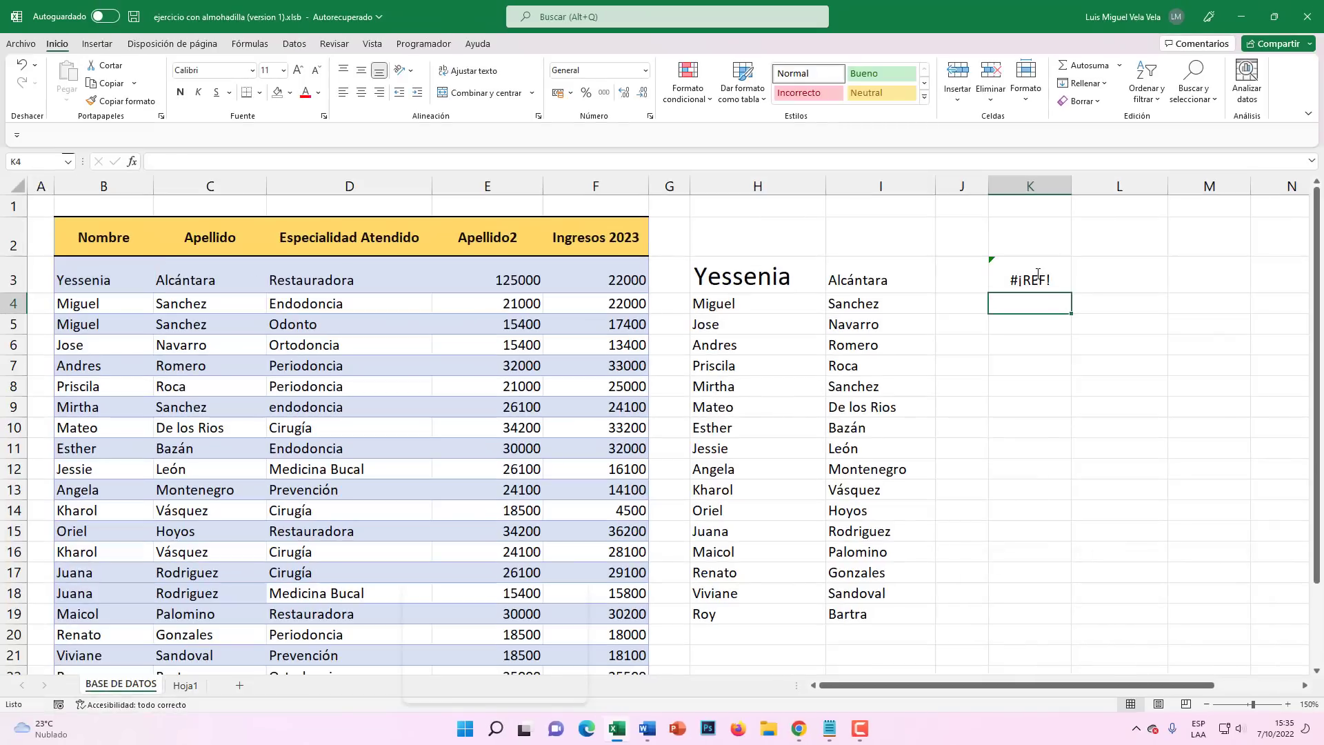
left_click(1037, 274)
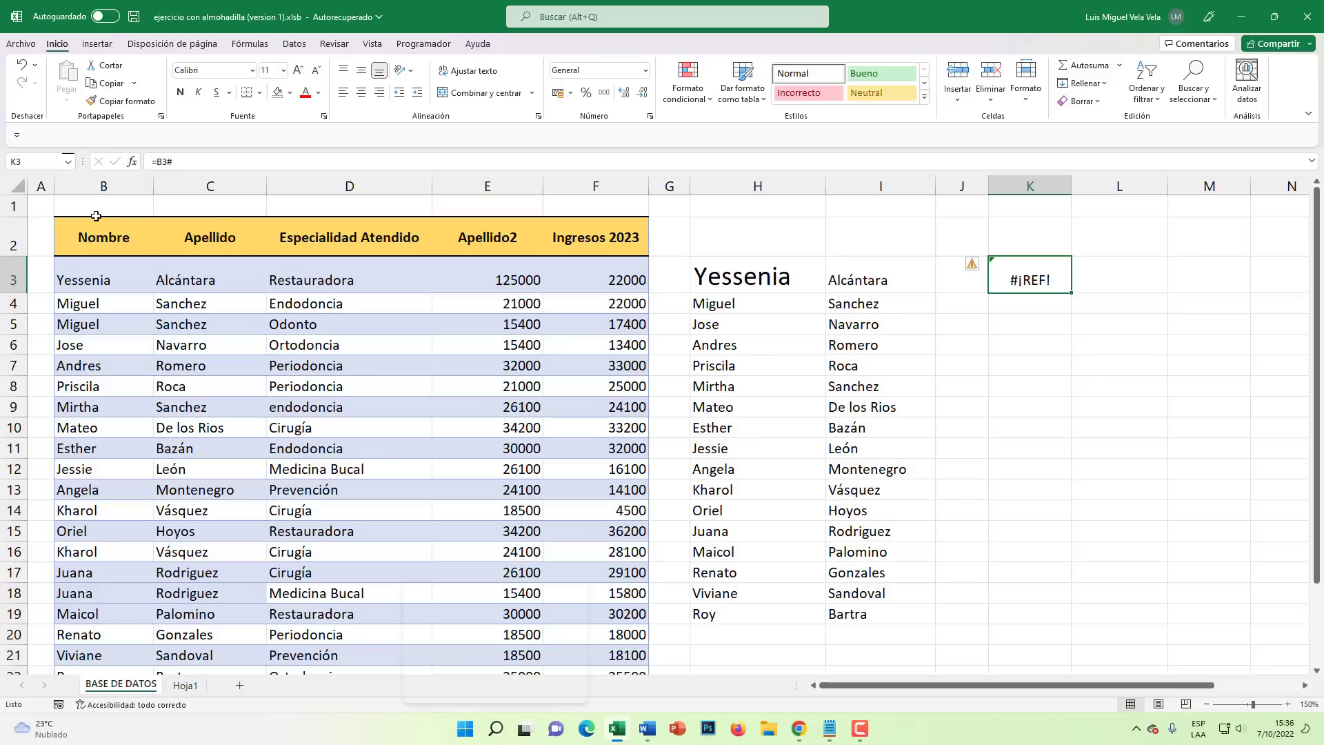
Select the data table B1:F21, then reselect K3 with the broken formula
left_click_drag(97, 207, 583, 652)
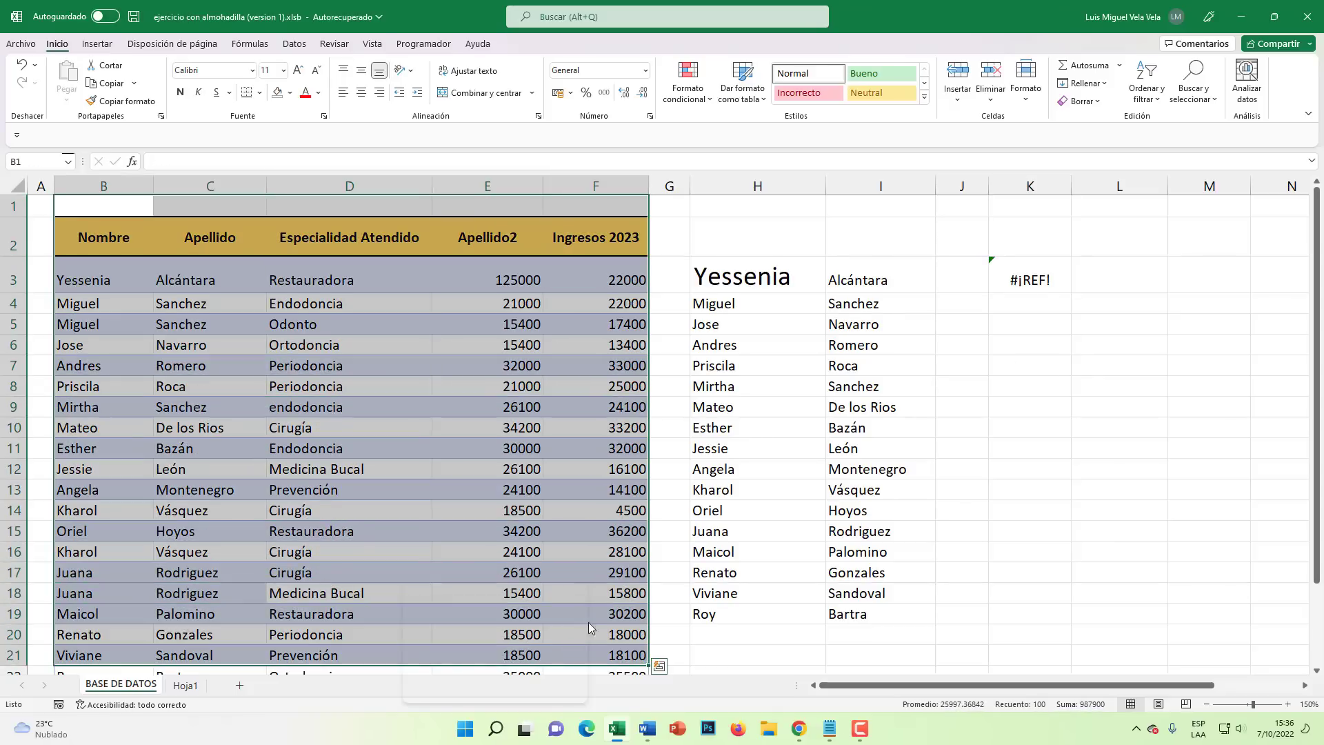
scroll(589, 627, "down", 1)
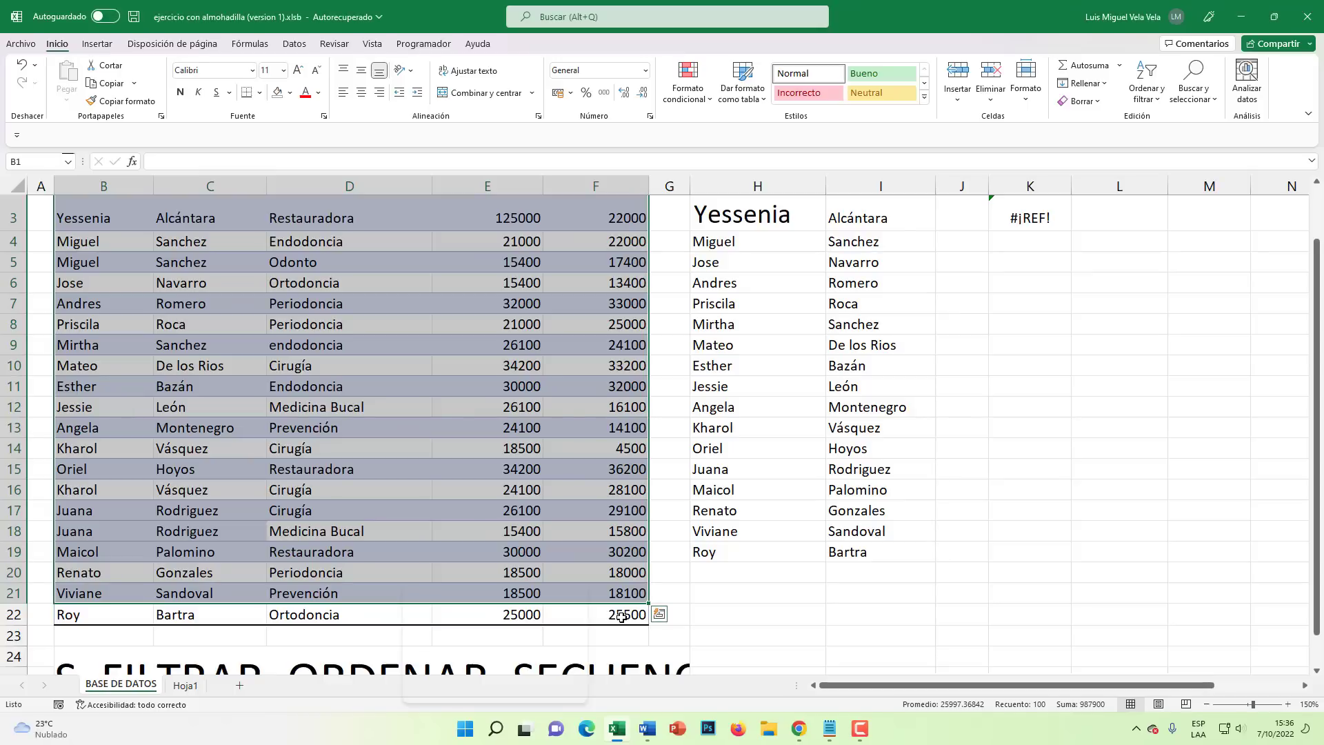
key("Up")
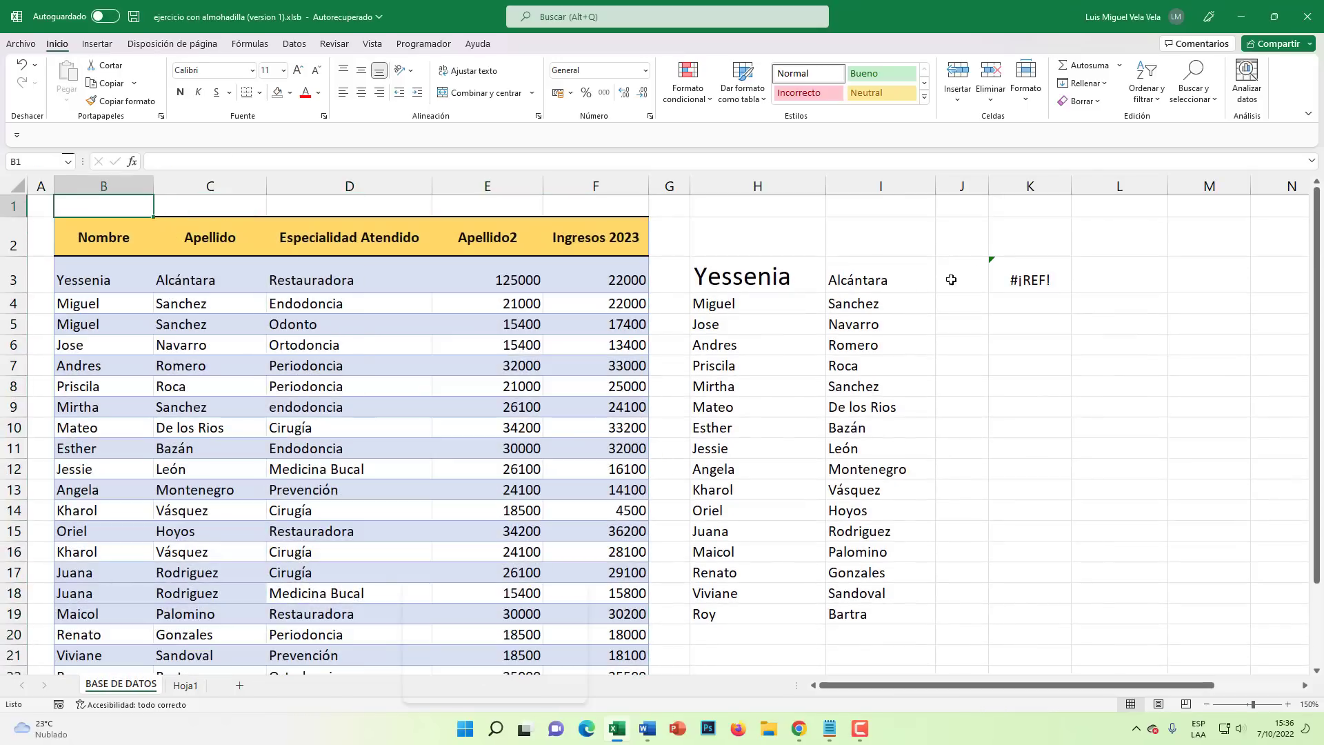
left_click(997, 266)
Delete the K3 error formula and the UNICOS results in H3:I19, then narrow column H
key("Delete")
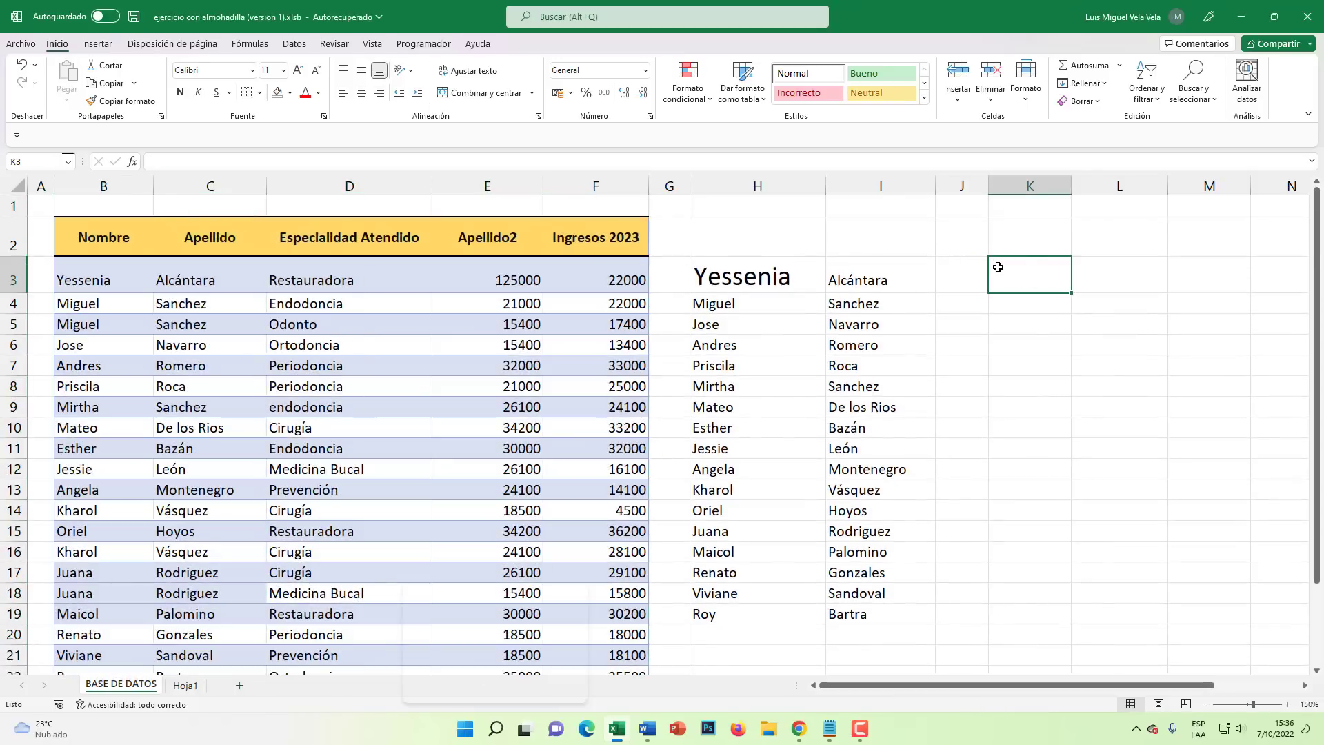
left_click_drag(730, 276, 893, 591)
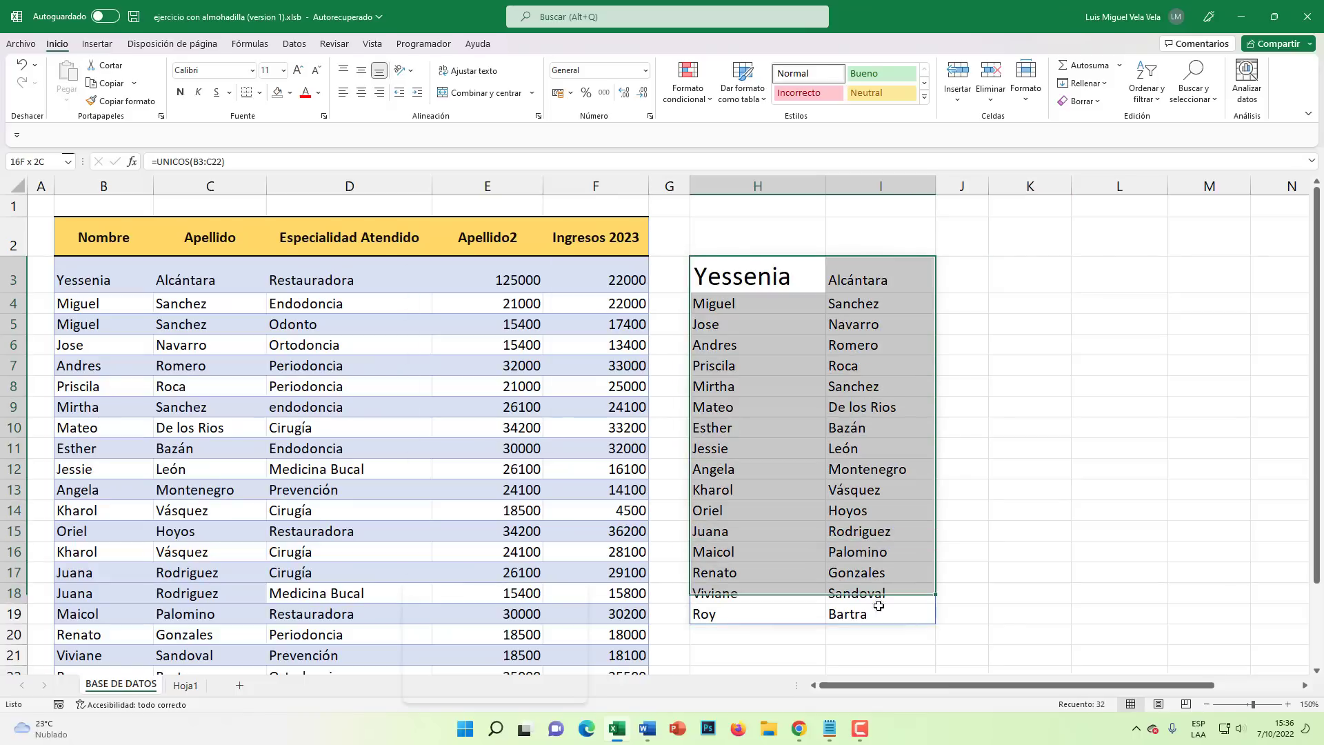
key("Delete")
left_click(762, 274)
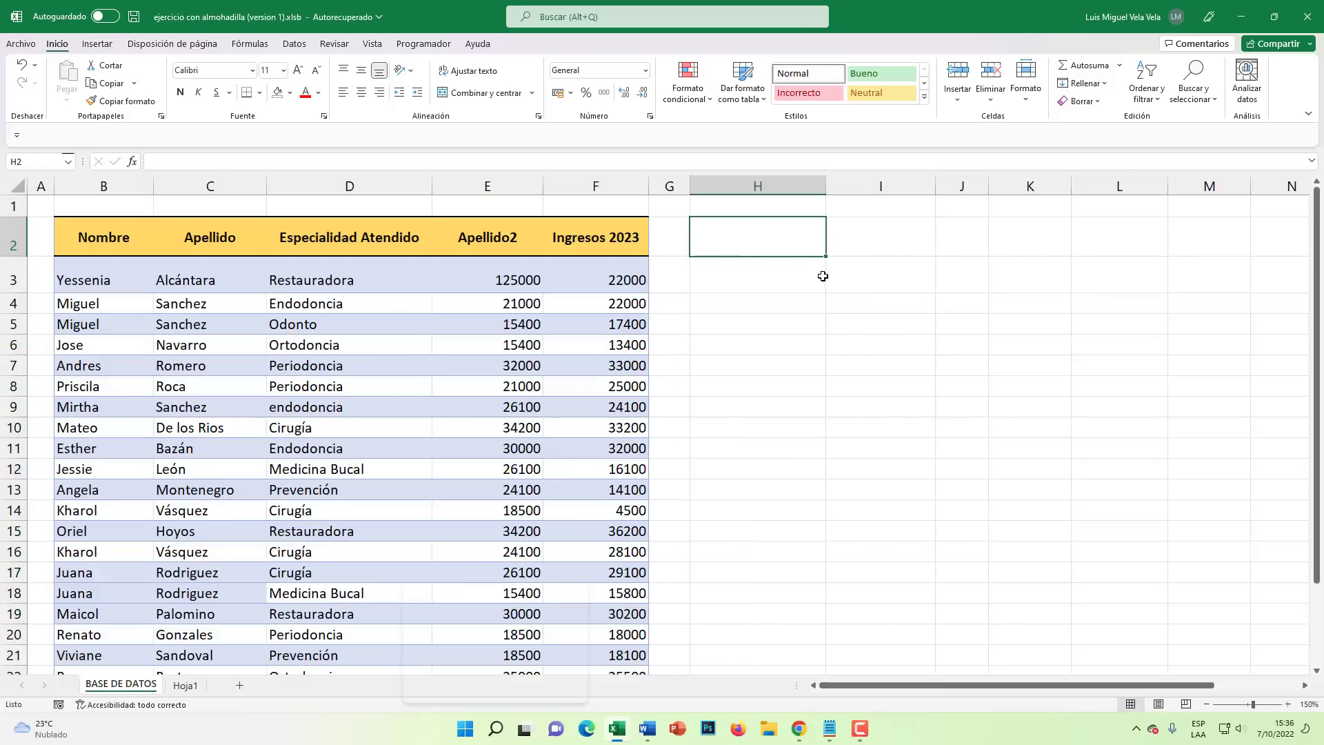
left_click_drag(826, 185, 748, 185)
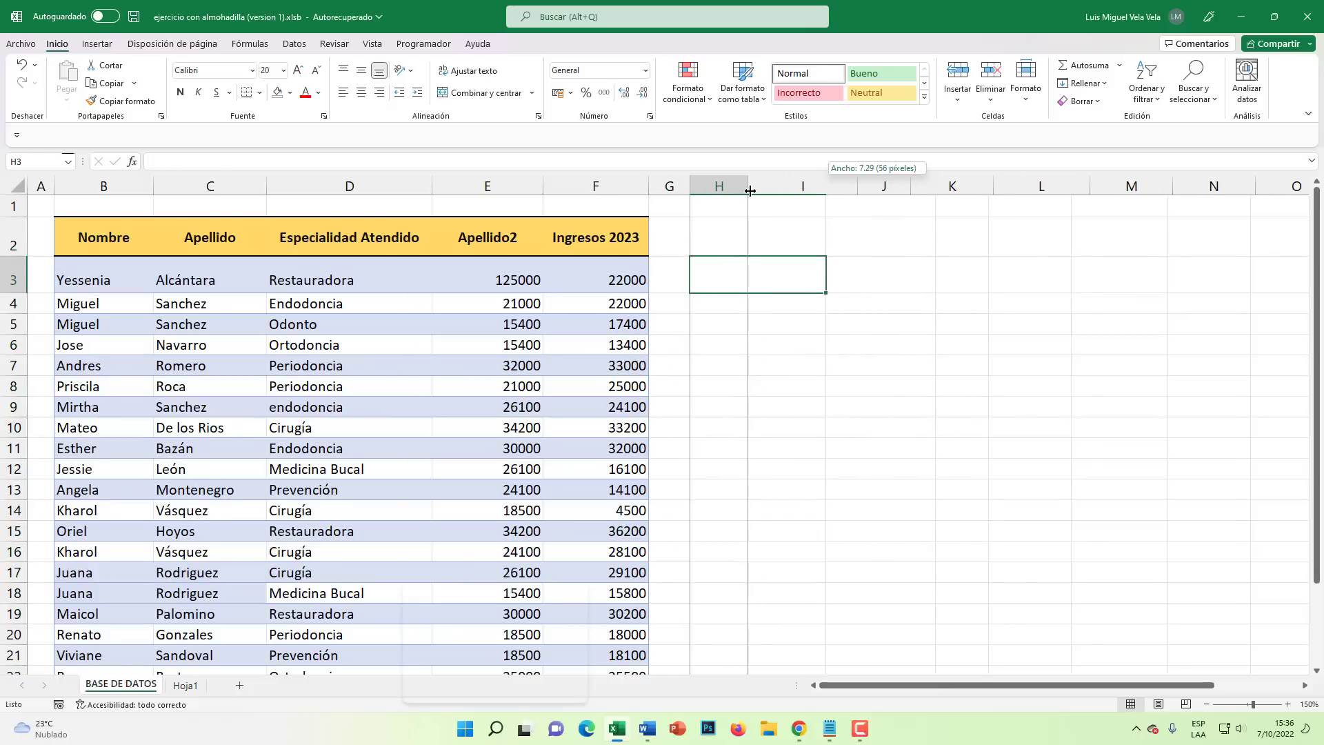
left_click(766, 276)
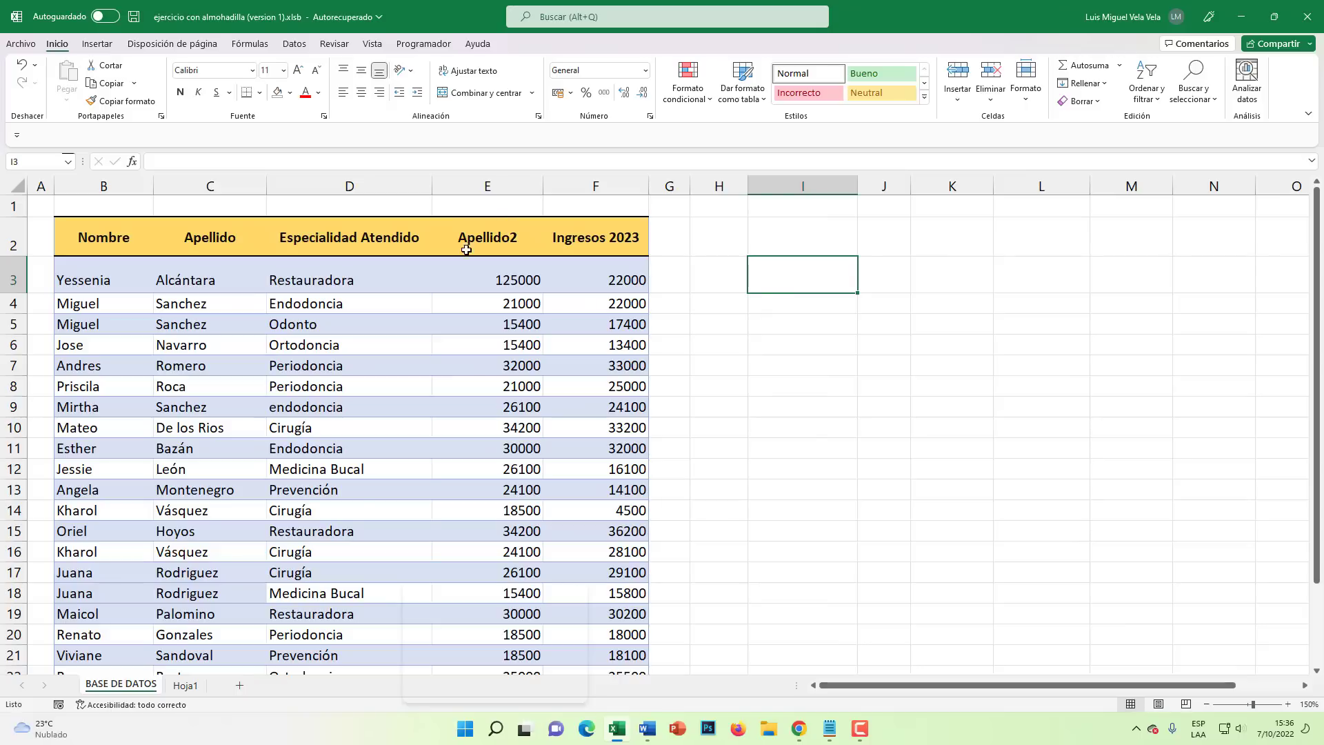
Look over the B2–D2 headers and overwrite the Apellido2 header in E2 with VENTAS
left_click(103, 236)
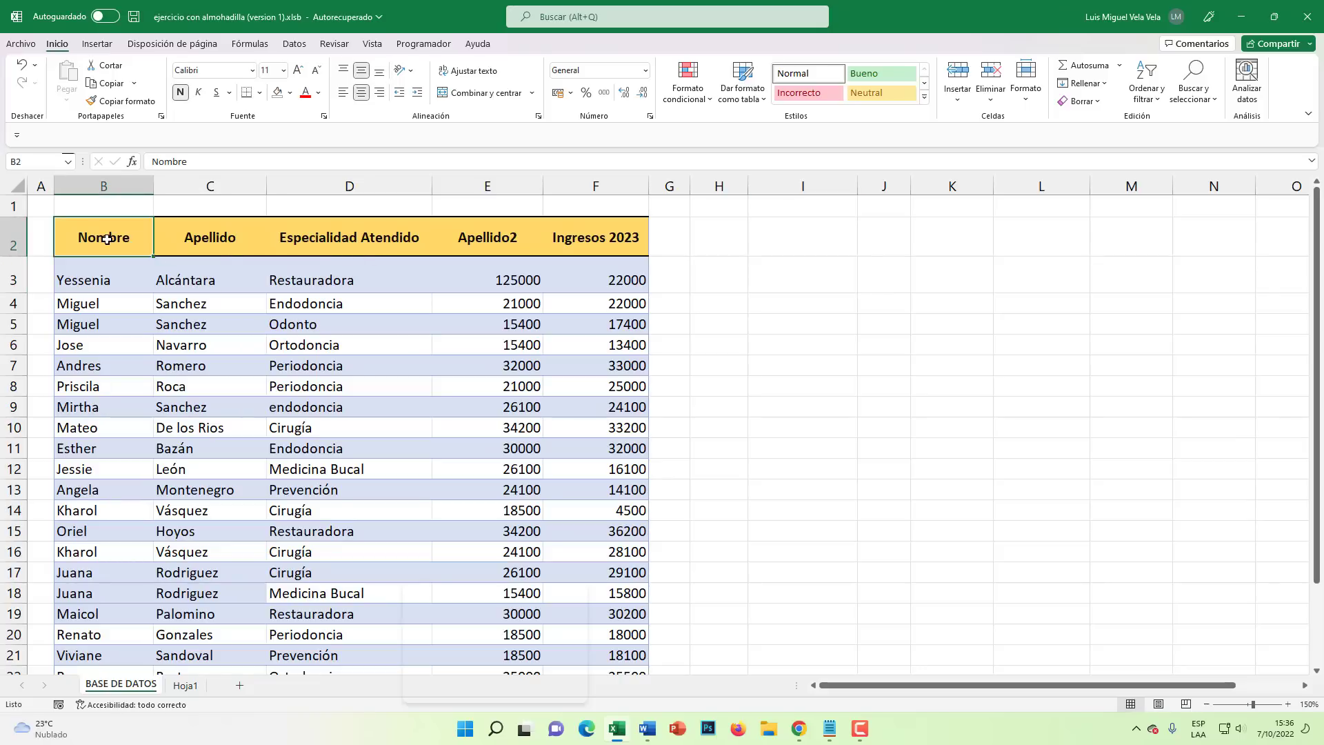
left_click(182, 238)
left_click(358, 239)
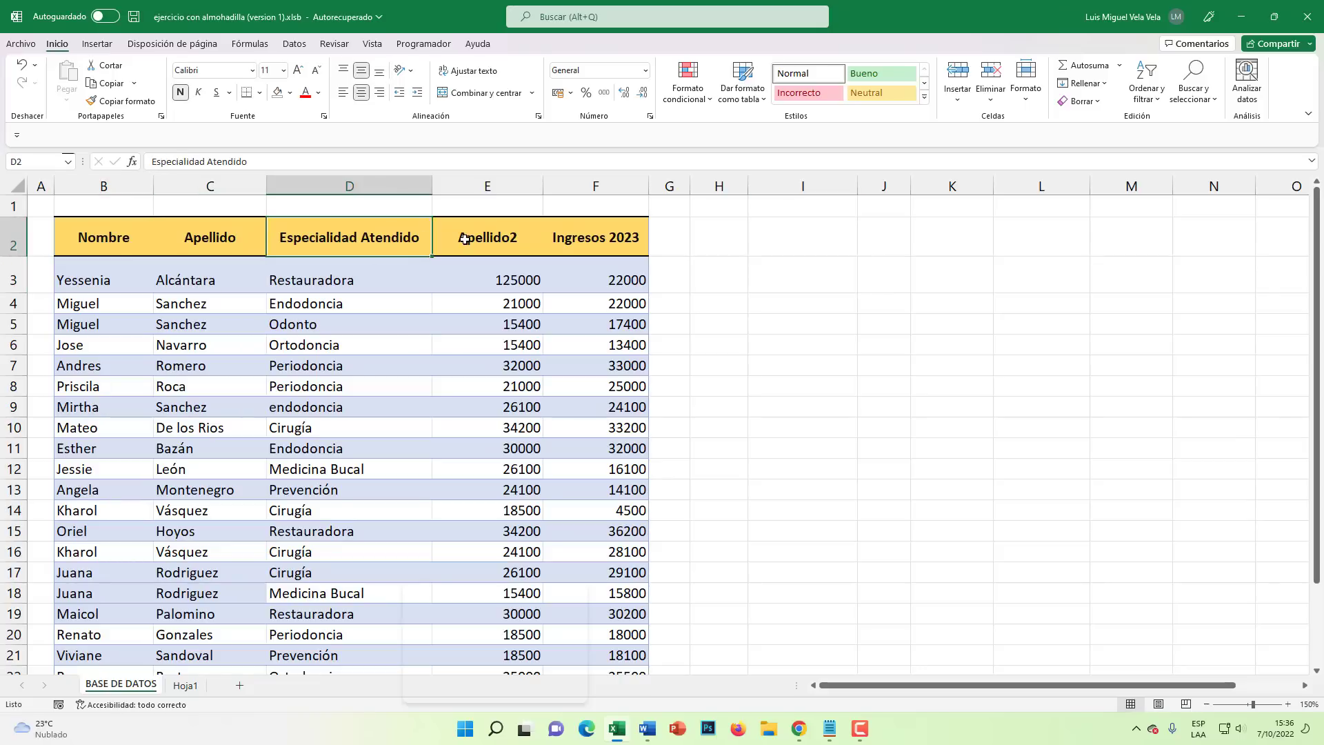
left_click(508, 237)
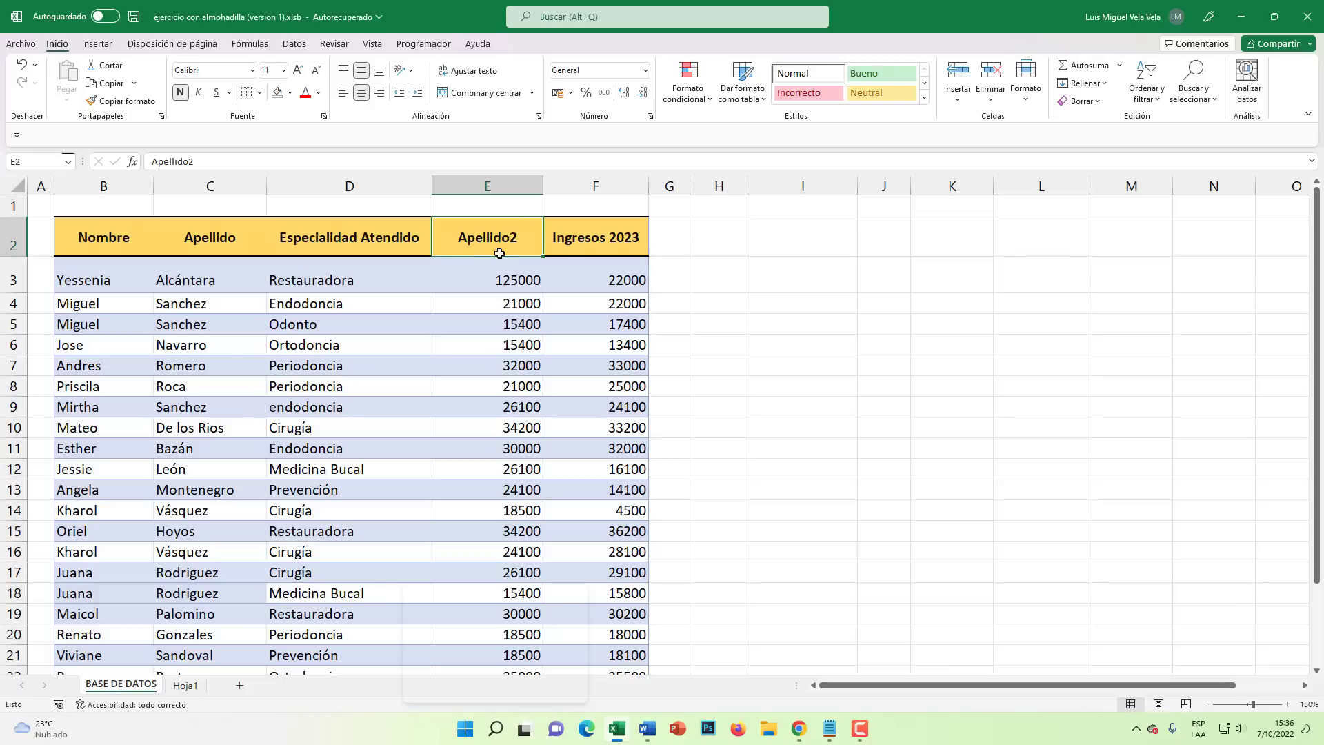
type("VENTAS")
key("Return")
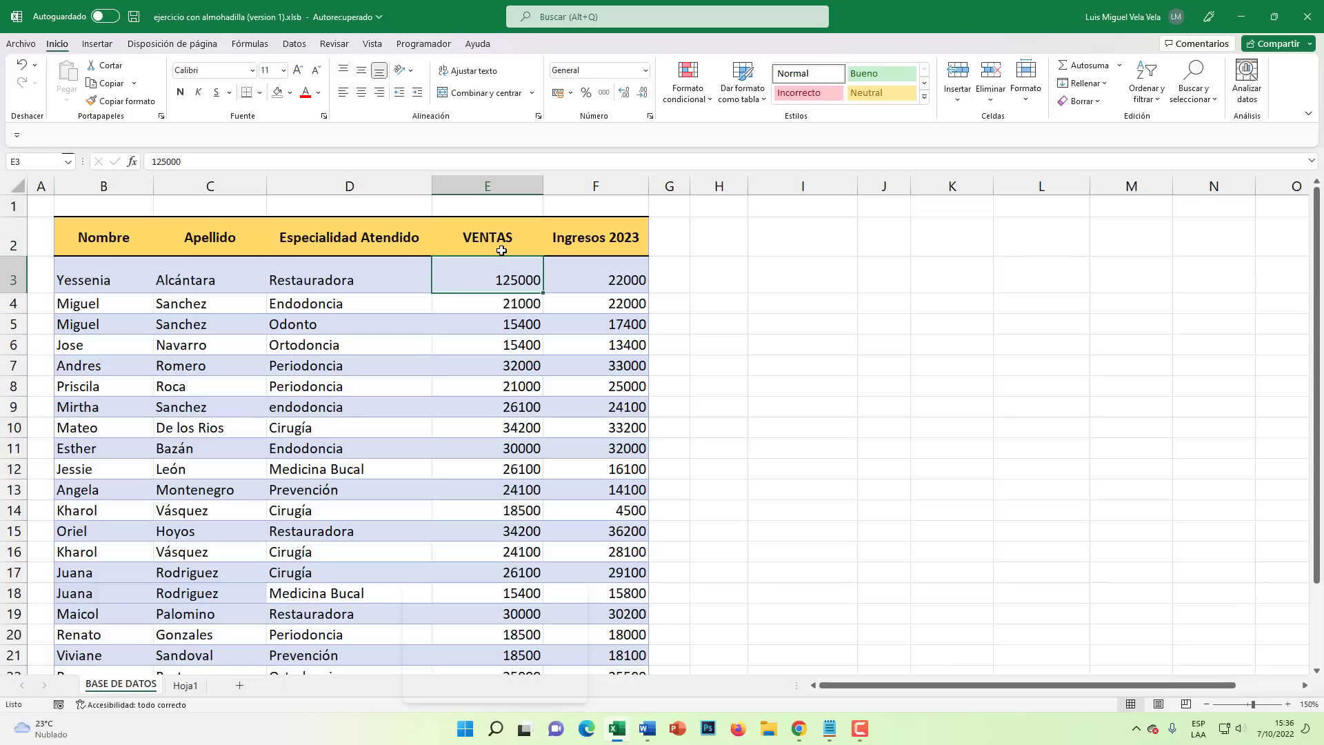
left_click(607, 233)
Re-edit E2 so the header reads 'Ventas' in normal case
left_click(506, 237)
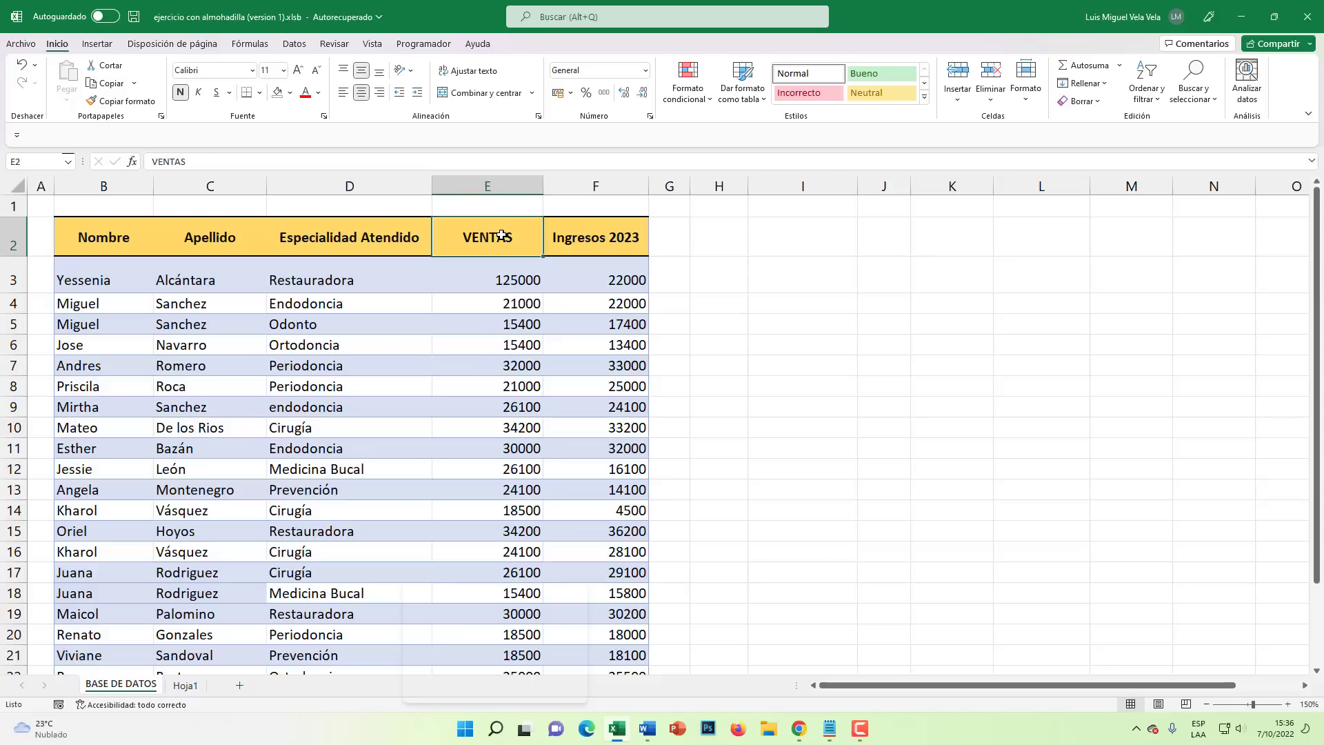
type("VEnta")
key("BackSpace")
key("BackSpace")
type("t")
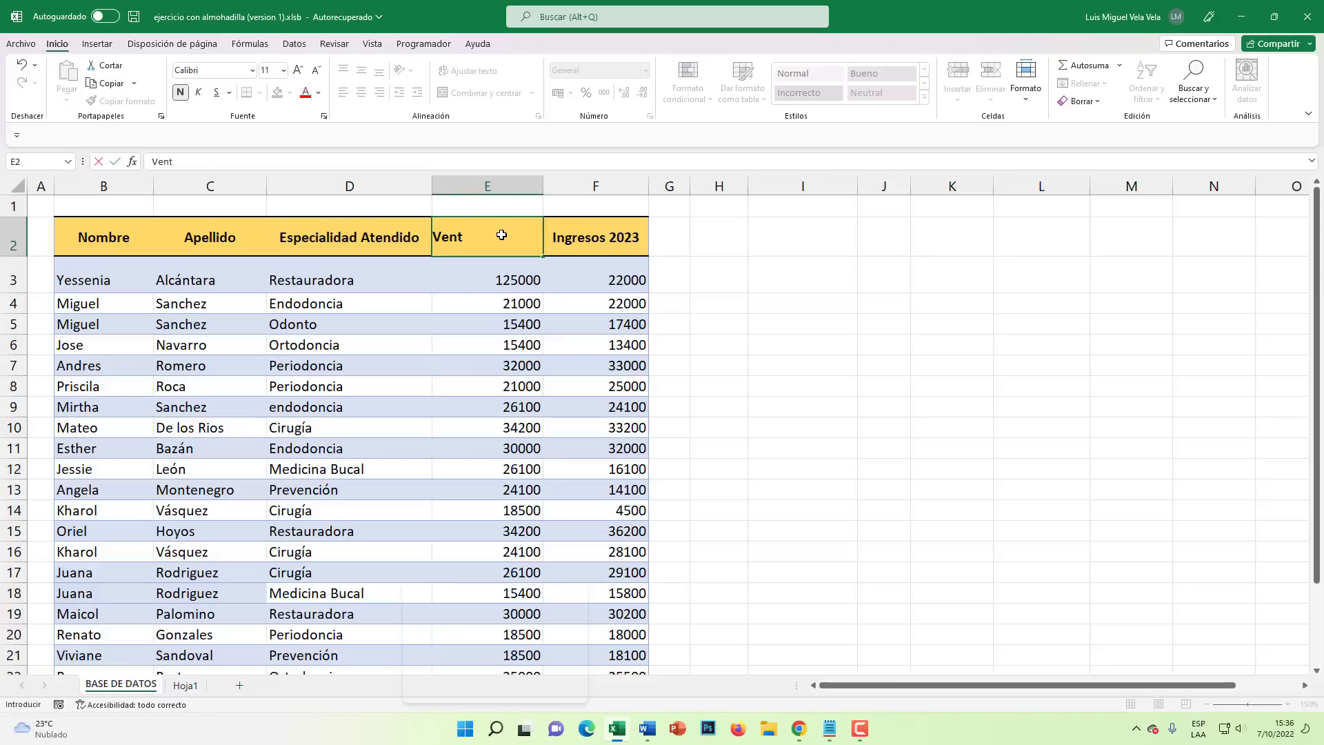
type("as")
key("Return")
left_click(777, 231)
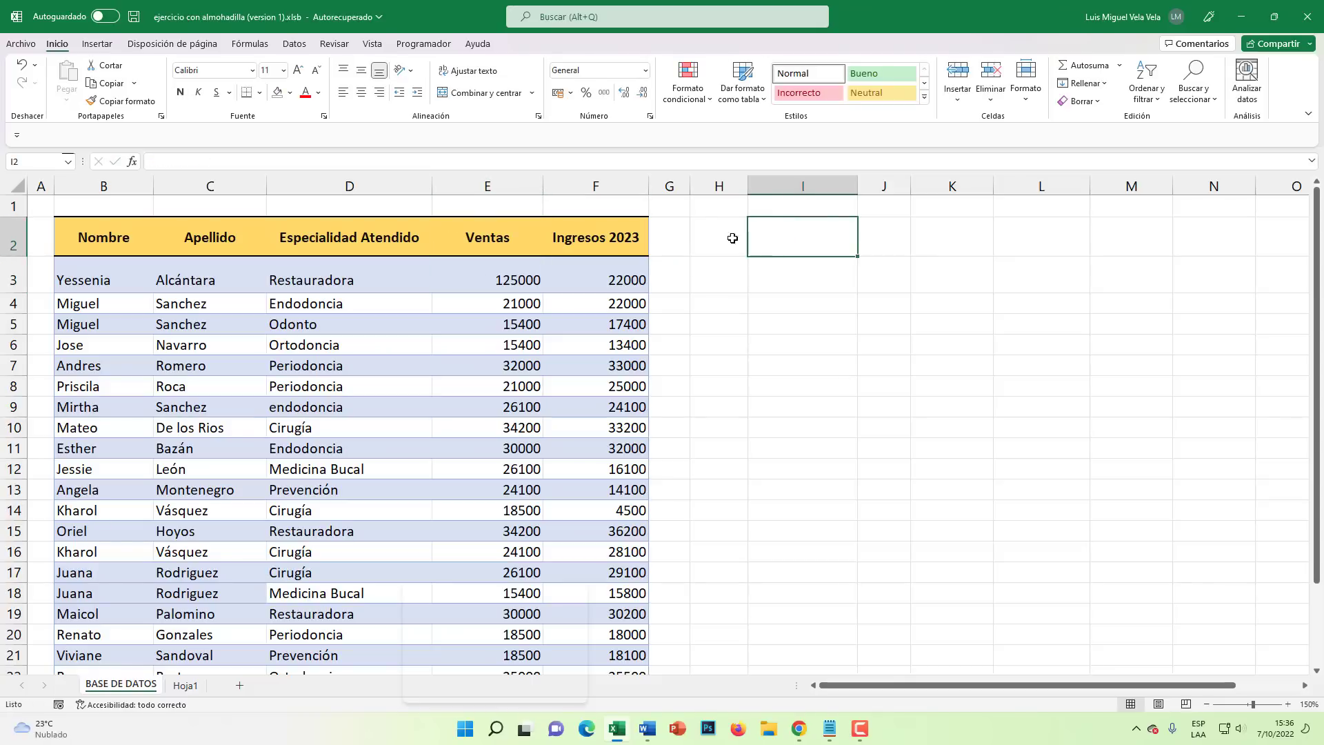
left_click(797, 262)
Give I2 a List data validation with source =$B$2:$F$2, from Nombre to Ingresos 2023
left_click(803, 241)
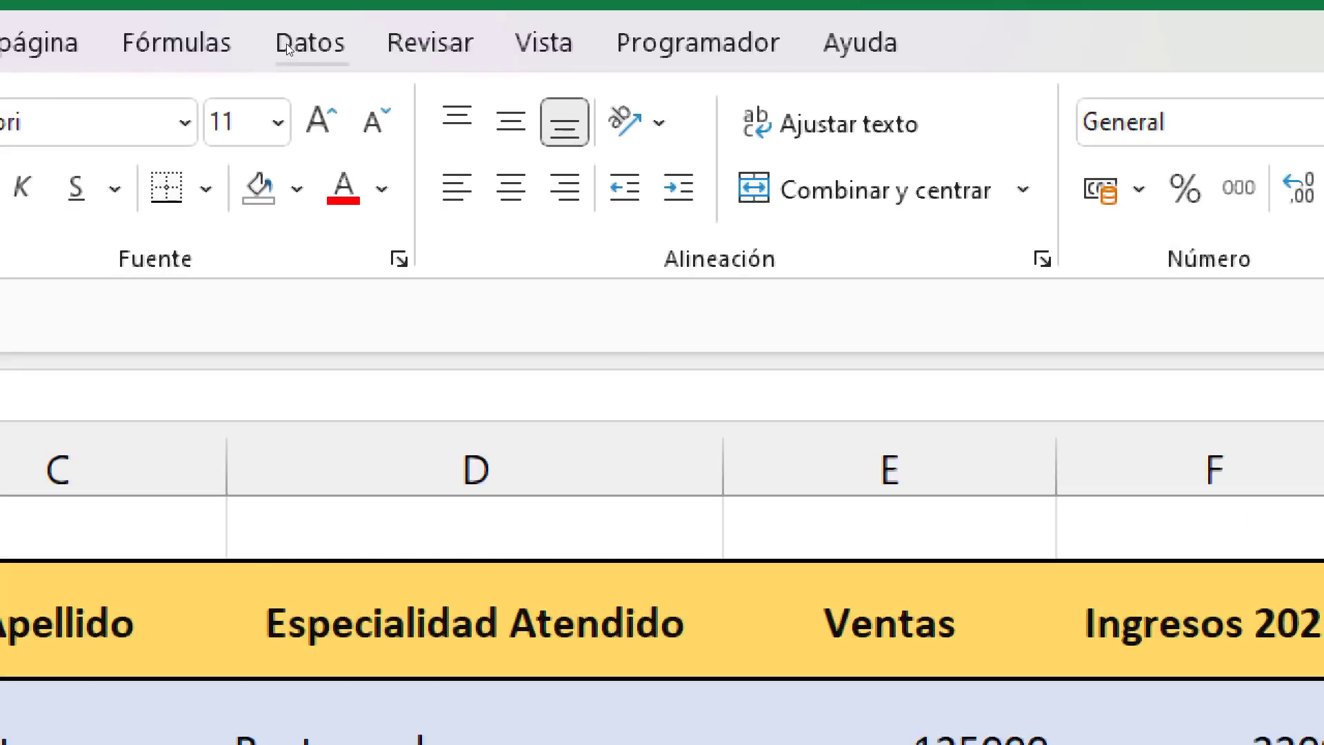
left_click(291, 45)
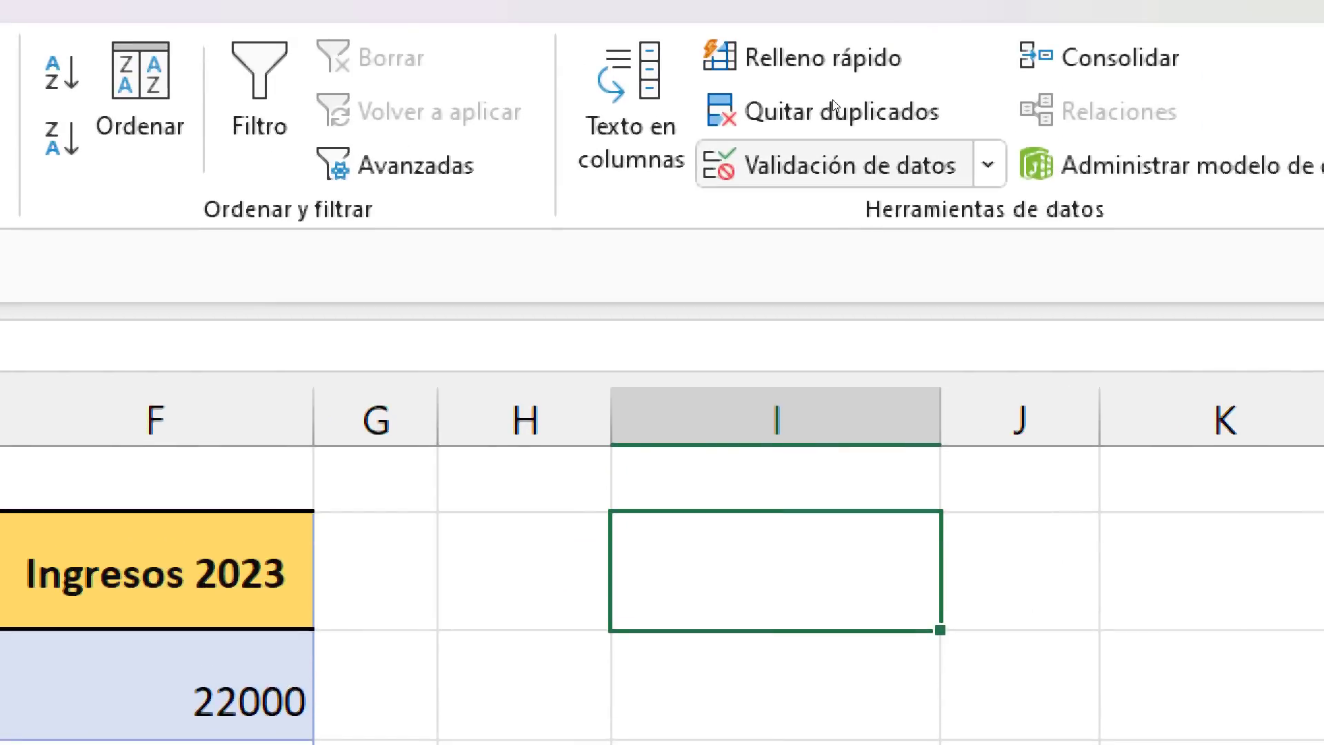
left_click(827, 165)
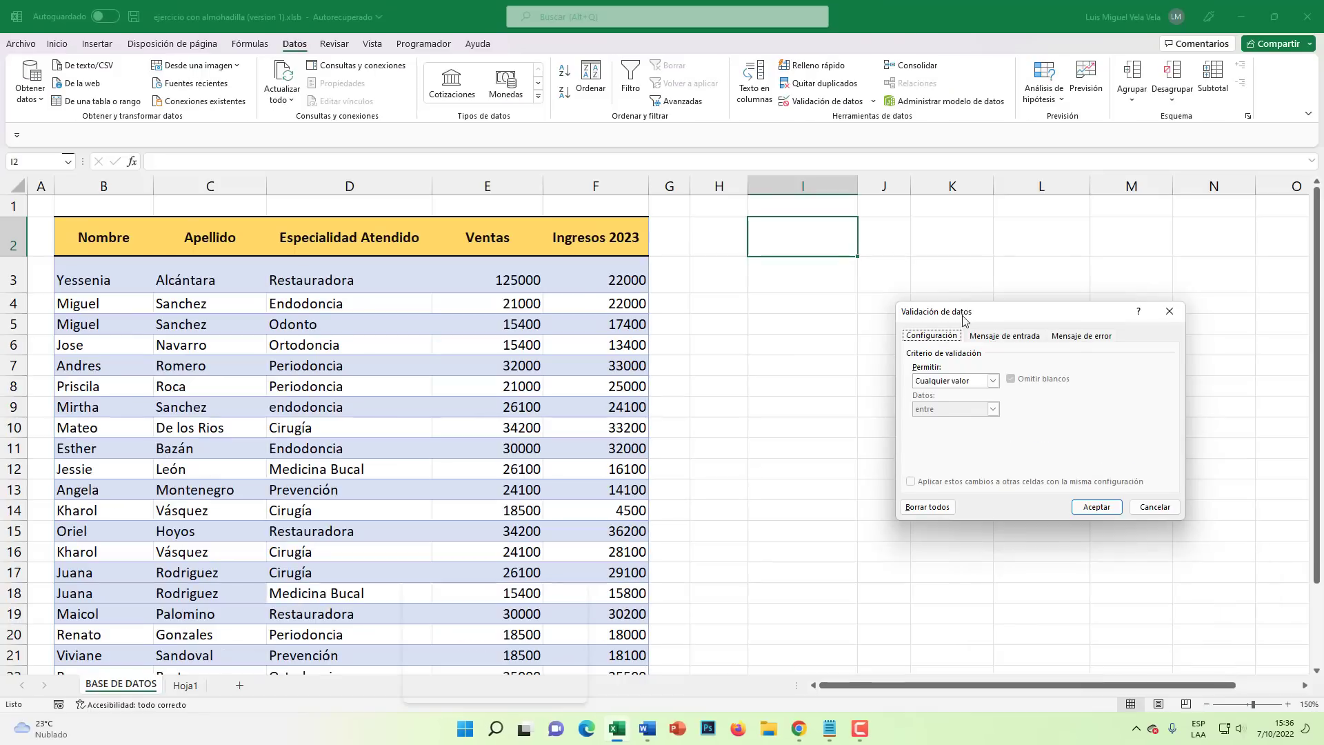
left_click_drag(964, 317, 695, 194)
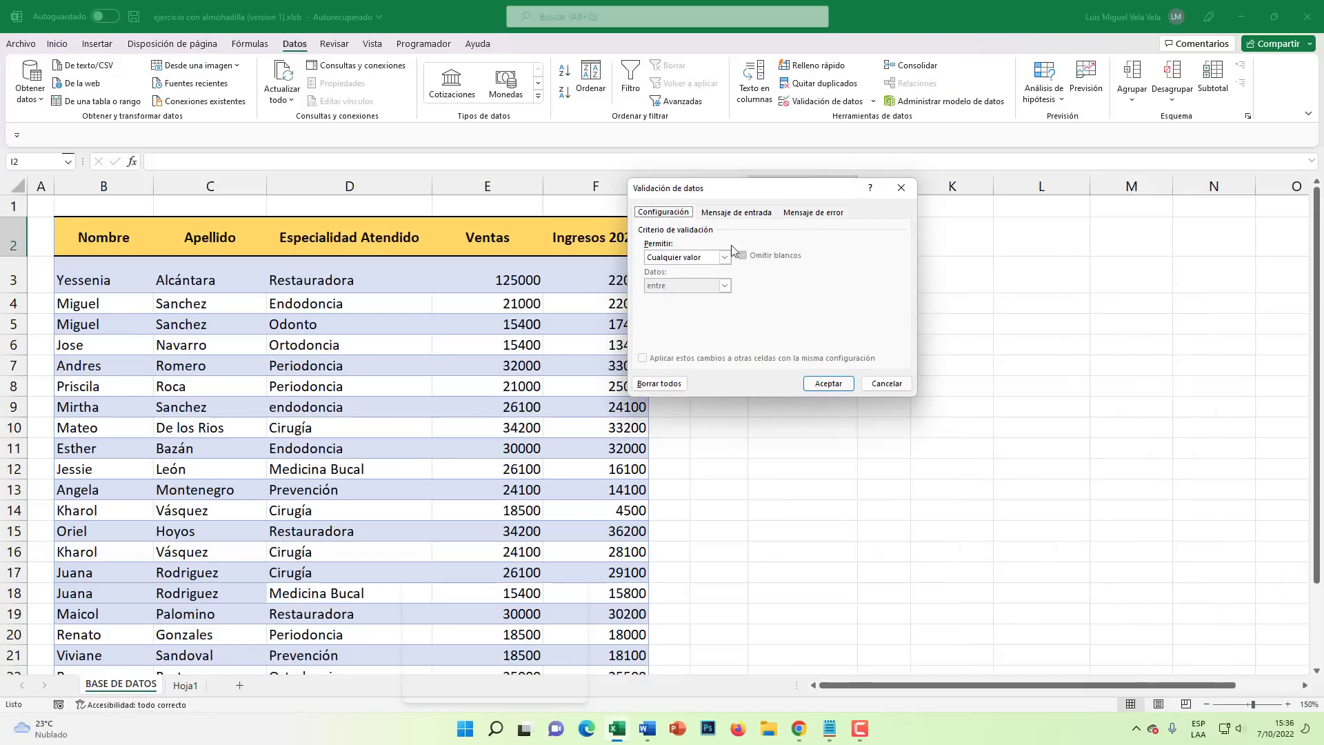
left_click(724, 257)
left_click(690, 293)
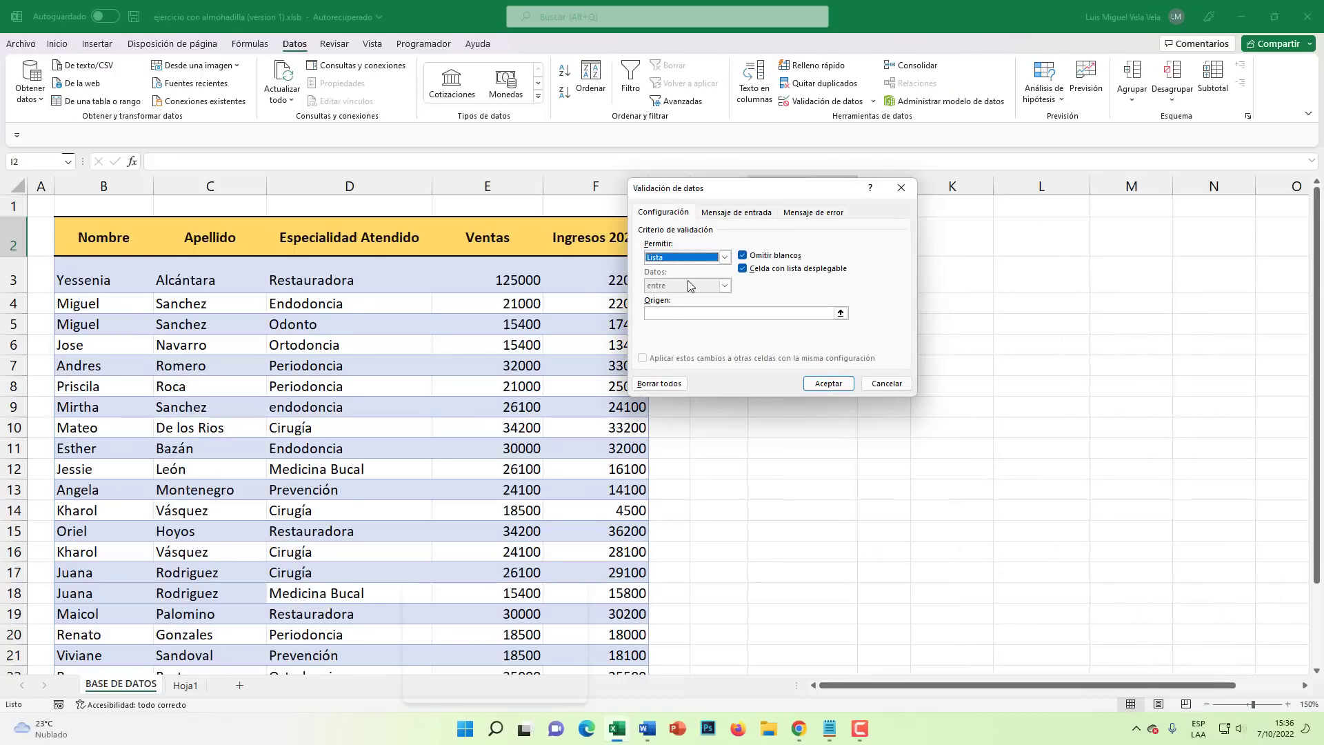
left_click(668, 314)
type("=")
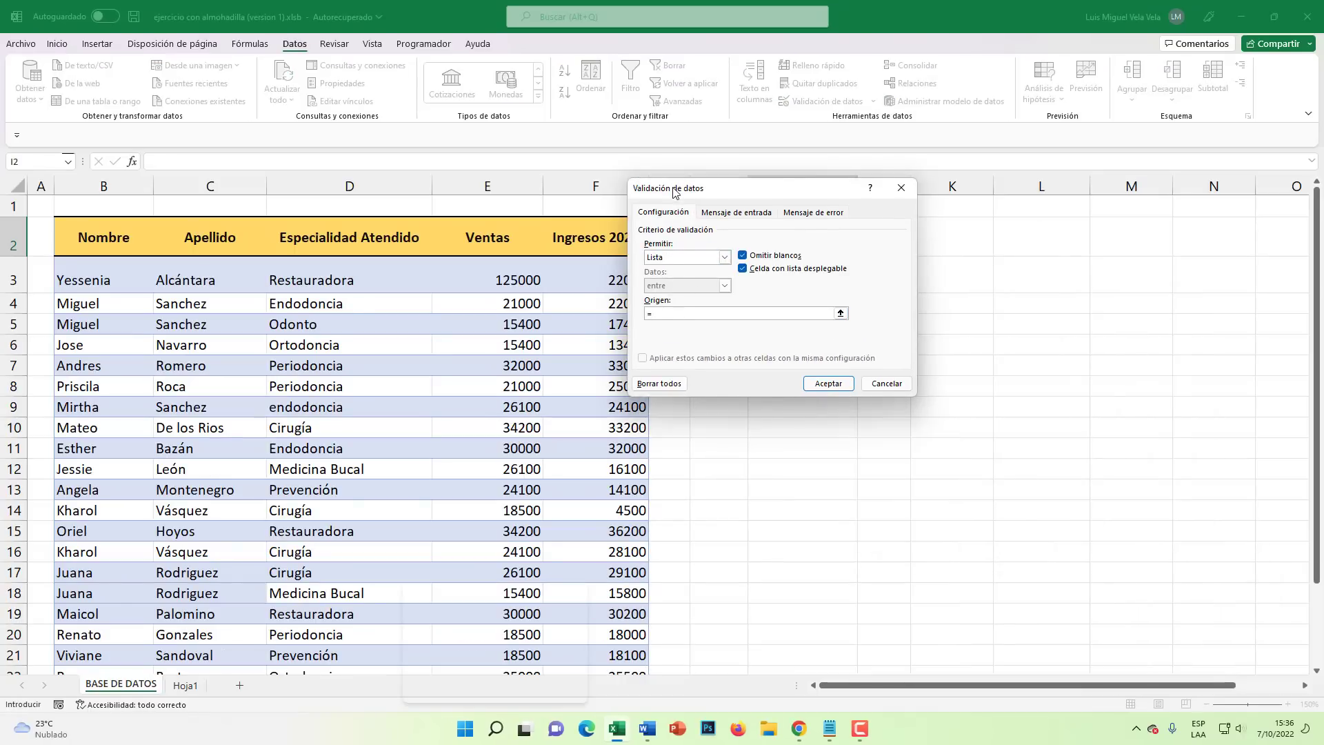
left_click_drag(99, 238, 586, 247)
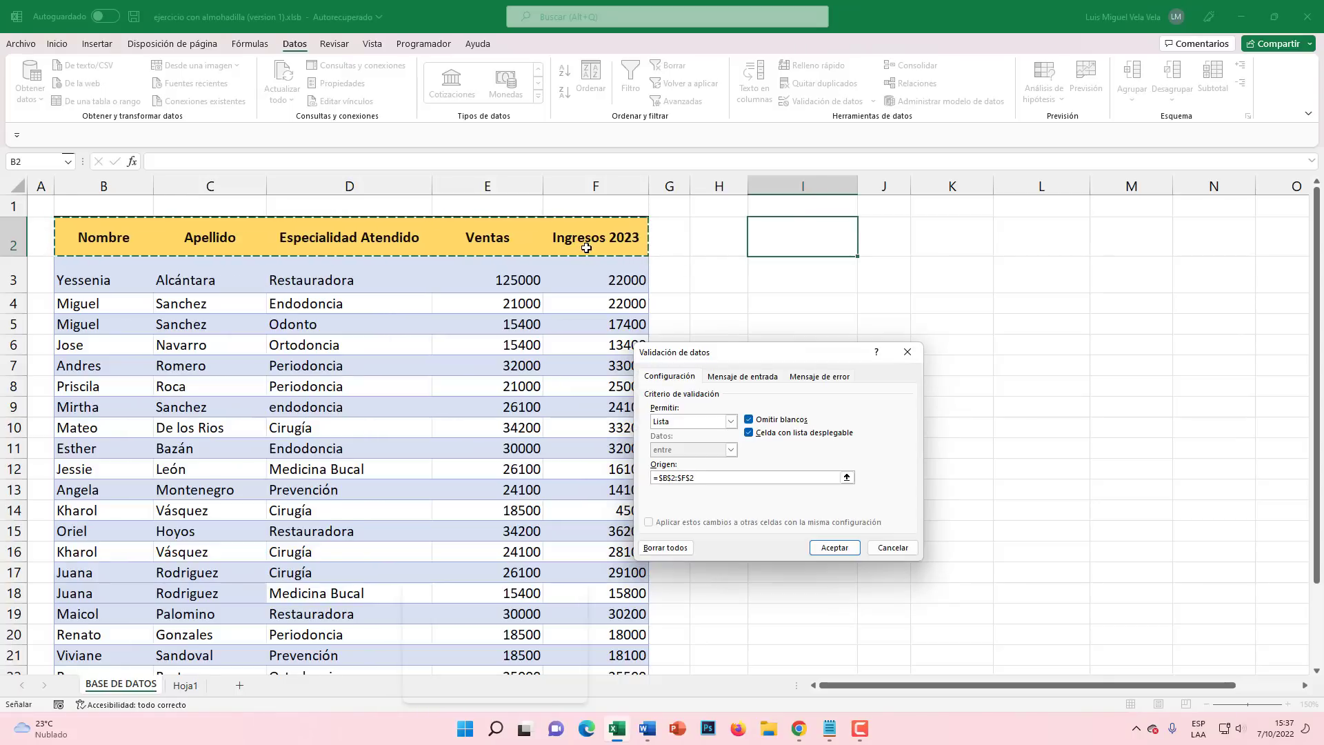
left_click(834, 547)
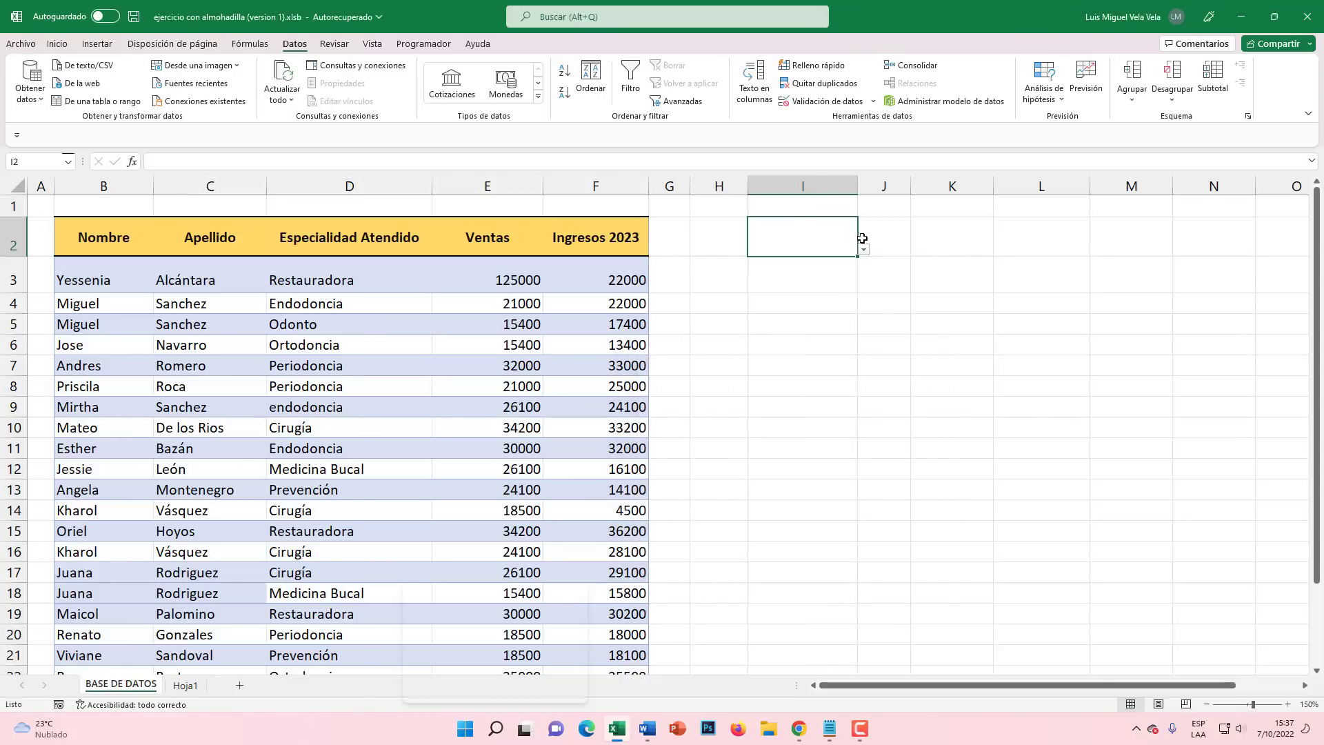
Choose Apellido from I2's header dropdown
left_click(863, 249)
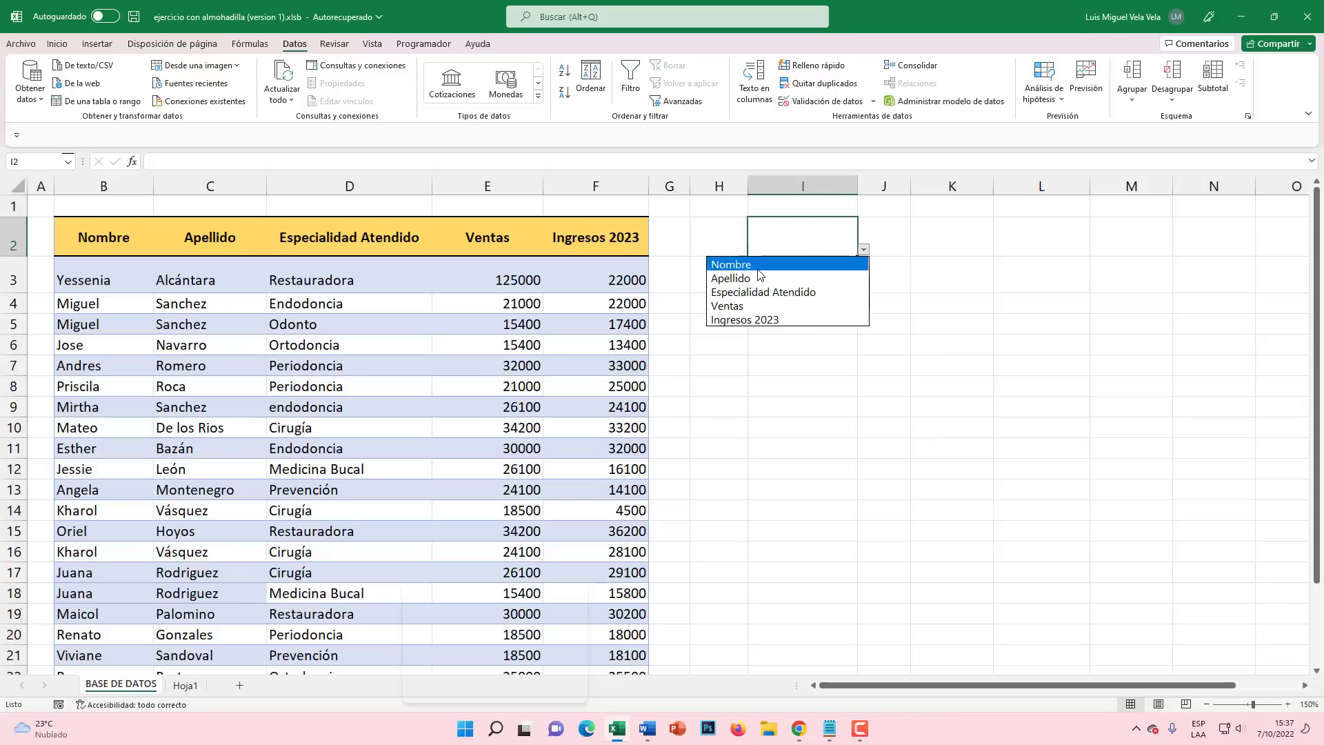
left_click(729, 265)
left_click(863, 248)
left_click(767, 279)
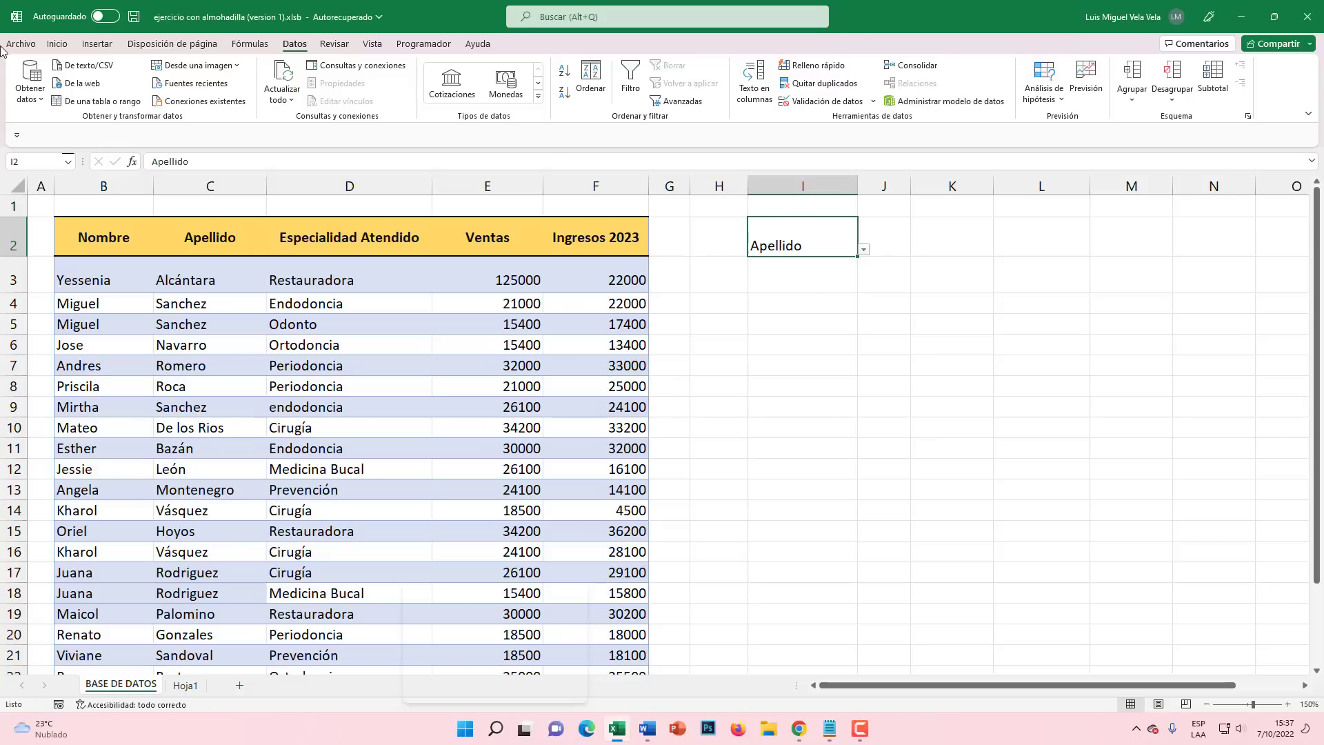
Give I2 a light-blue fill, centre it horizontally and vertically, and add all borders
left_click(58, 44)
left_click(290, 92)
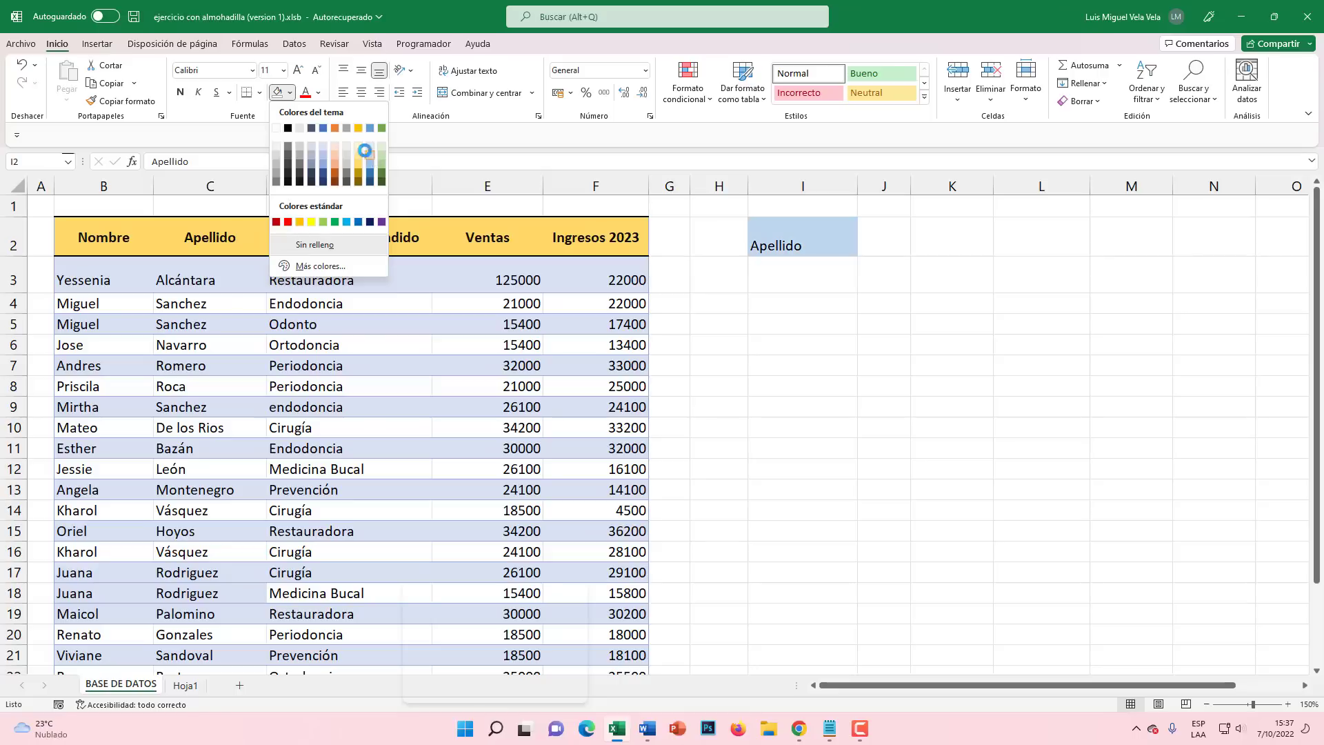
left_click(371, 147)
left_click(361, 93)
left_click(362, 70)
left_click(259, 92)
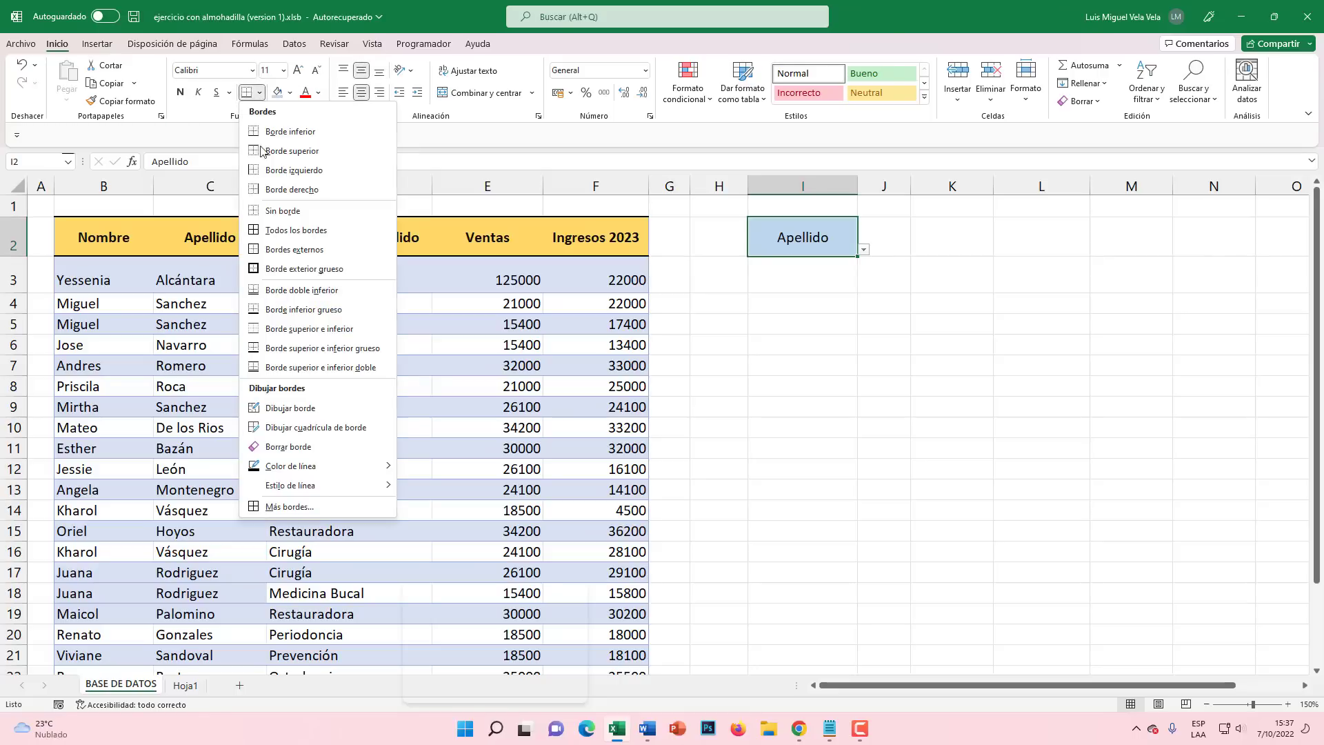
left_click(276, 231)
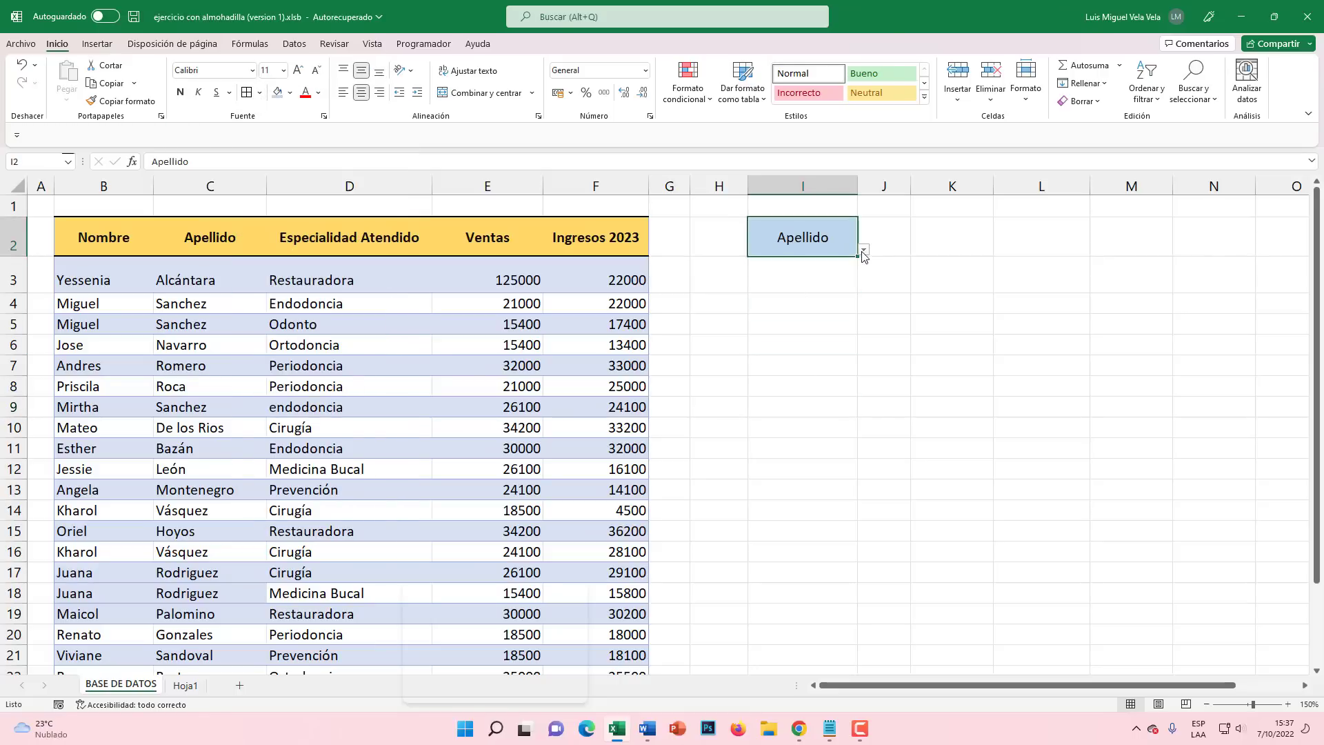
Test the I2 dropdown by switching to Nombre and back to Apellido
left_click(864, 250)
left_click(867, 261)
left_click(864, 250)
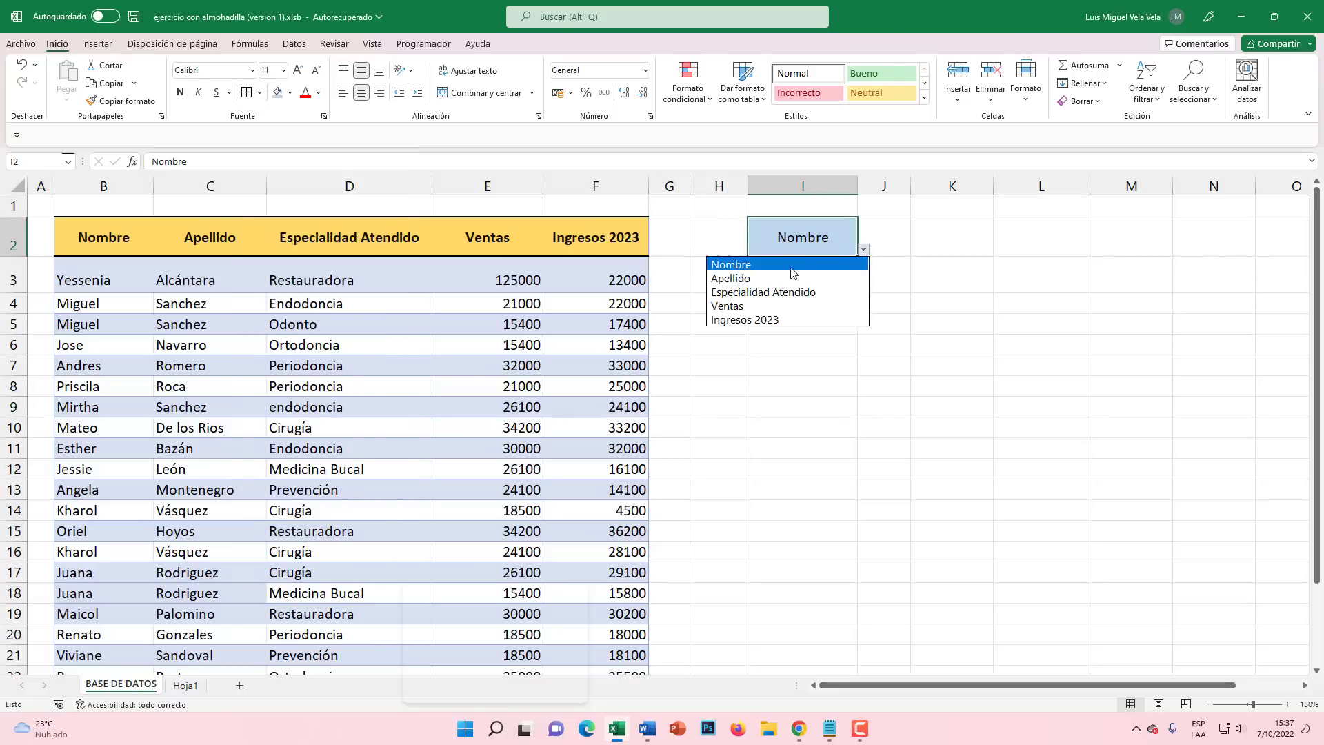
left_click(798, 276)
left_click_drag(87, 279, 89, 618)
scroll(106, 548, "up", 1)
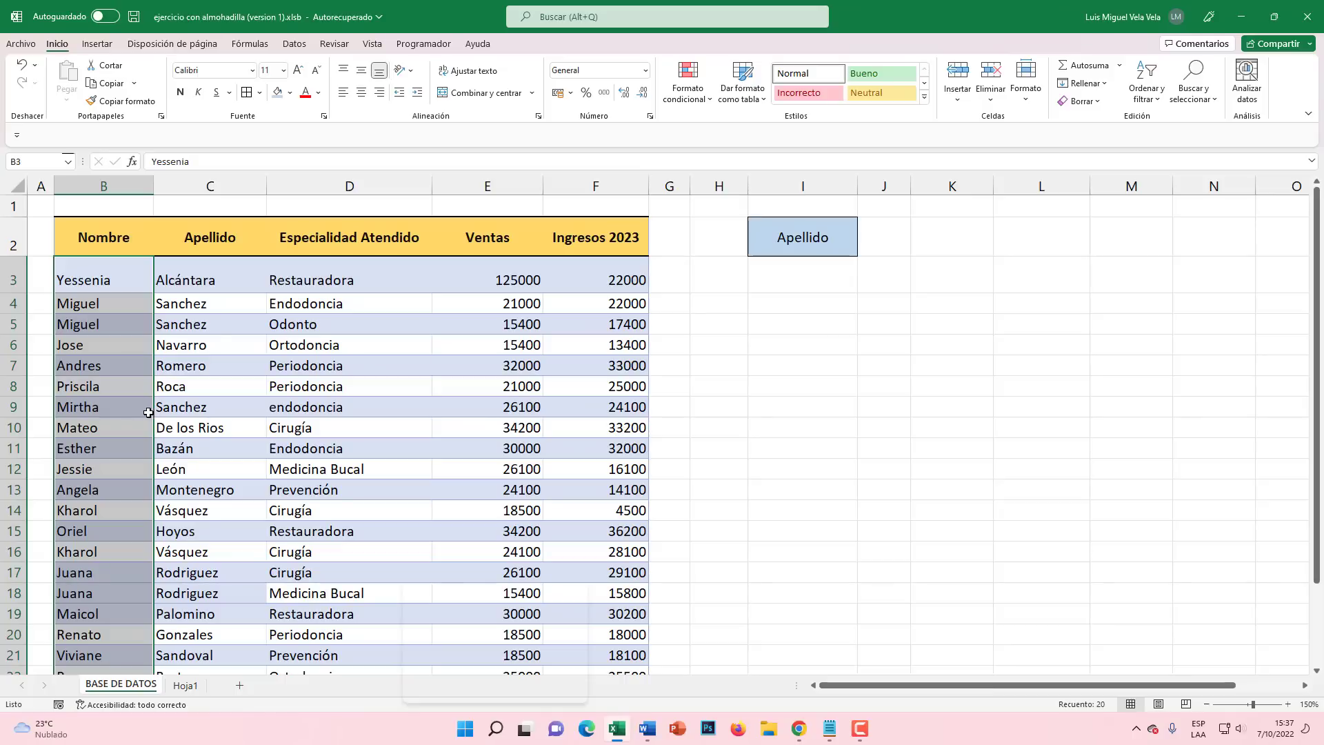
Inspect the Especialidad entries in column D and the data range from the Nombre header down
left_click(330, 422)
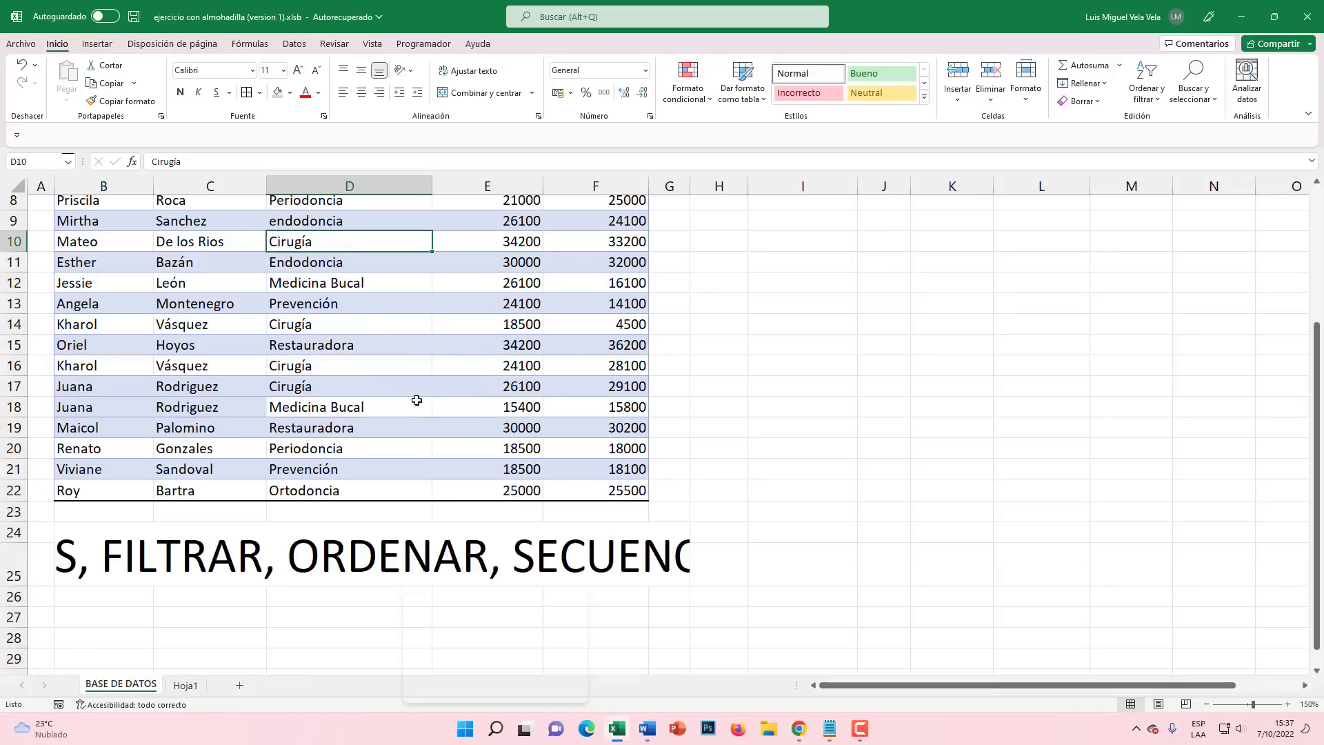
left_click(424, 327)
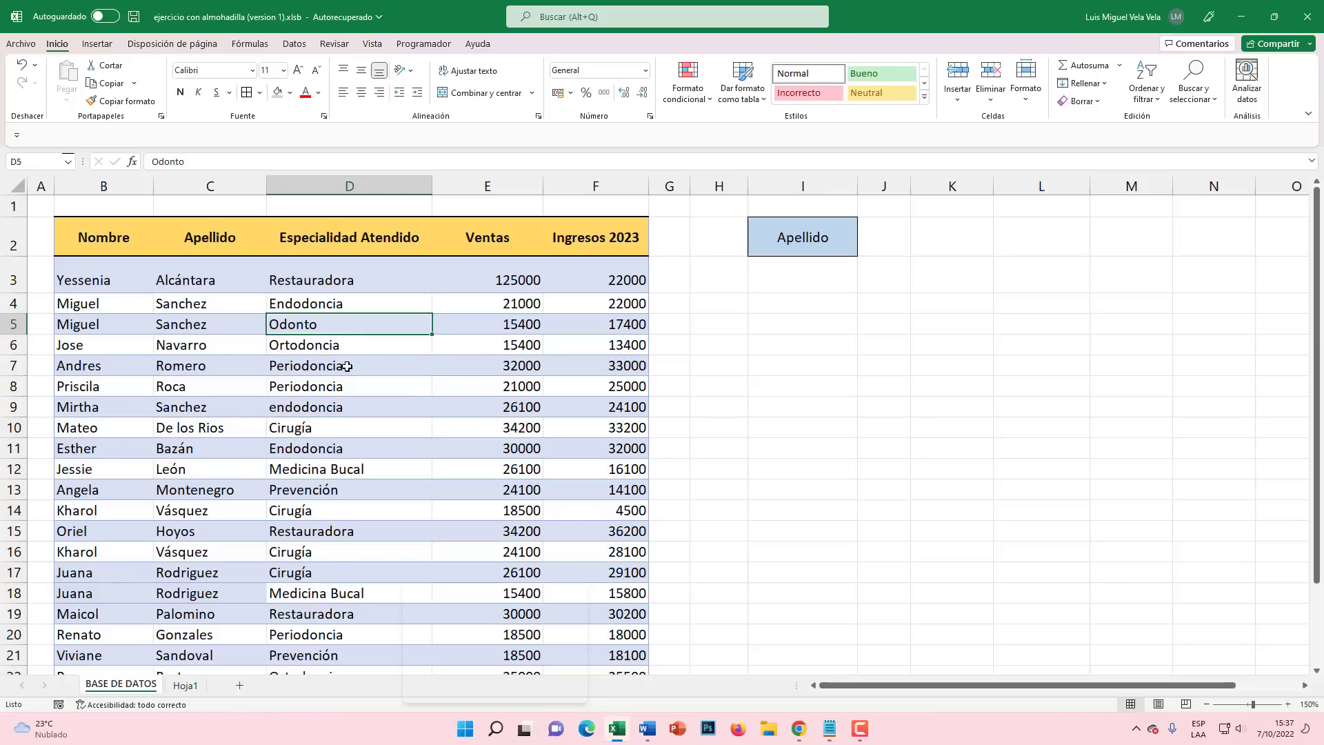
left_click(286, 446)
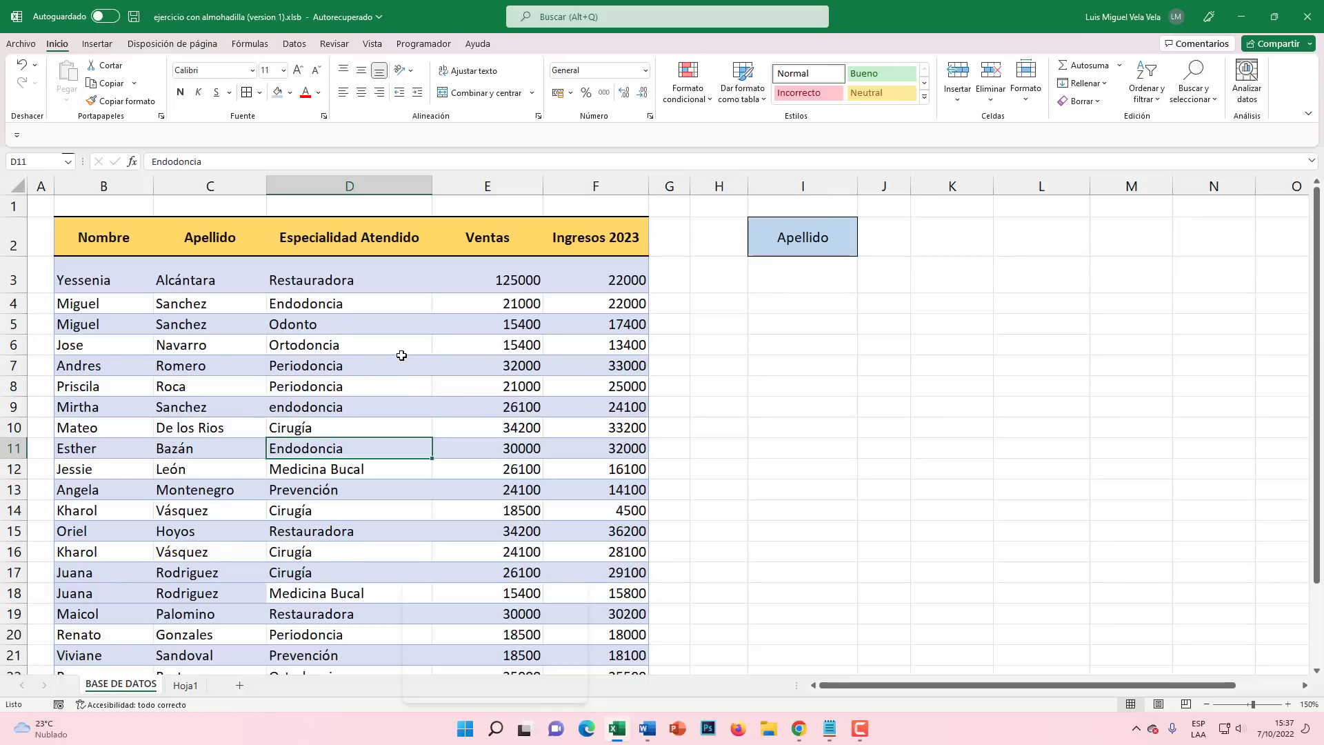
scroll(377, 393, "down", 2)
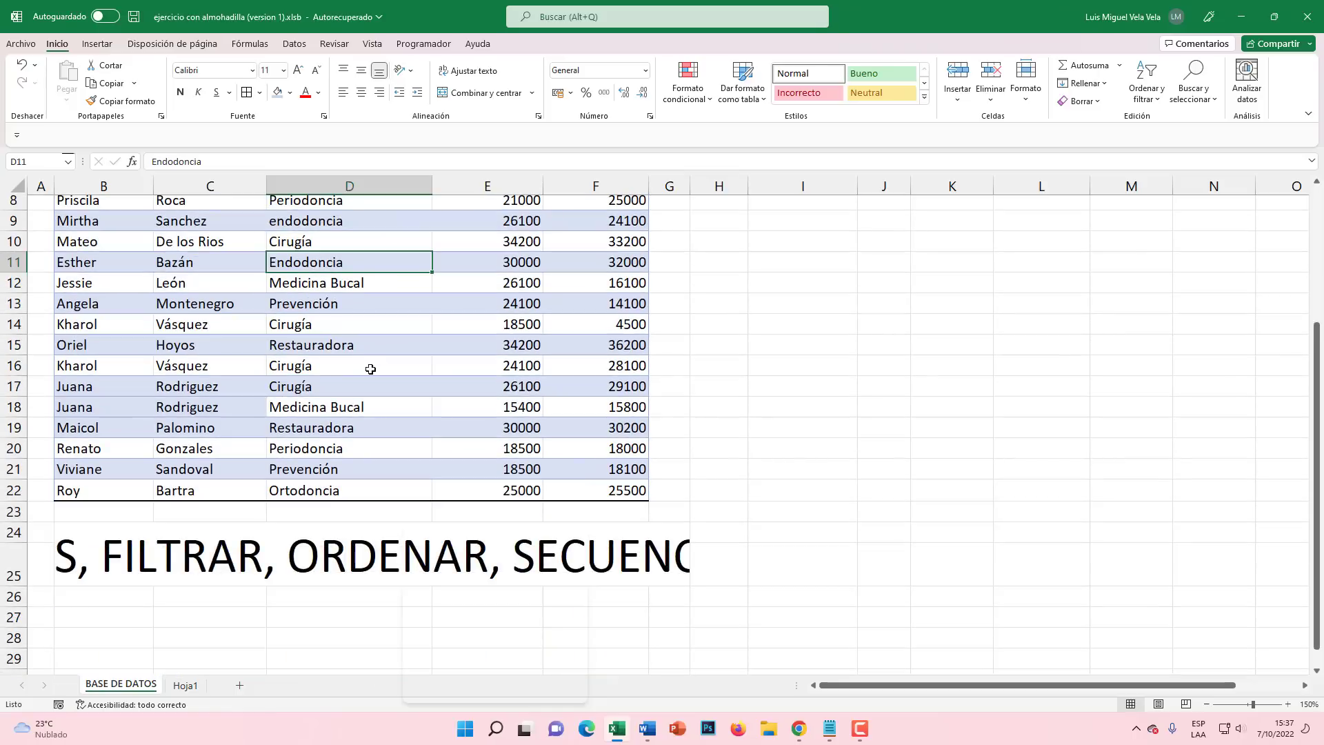
scroll(90, 552, "up", 2)
mouse_move(83, 237)
left_mouse_down()
mouse_move(489, 635)
mouse_move(593, 606)
left_mouse_up()
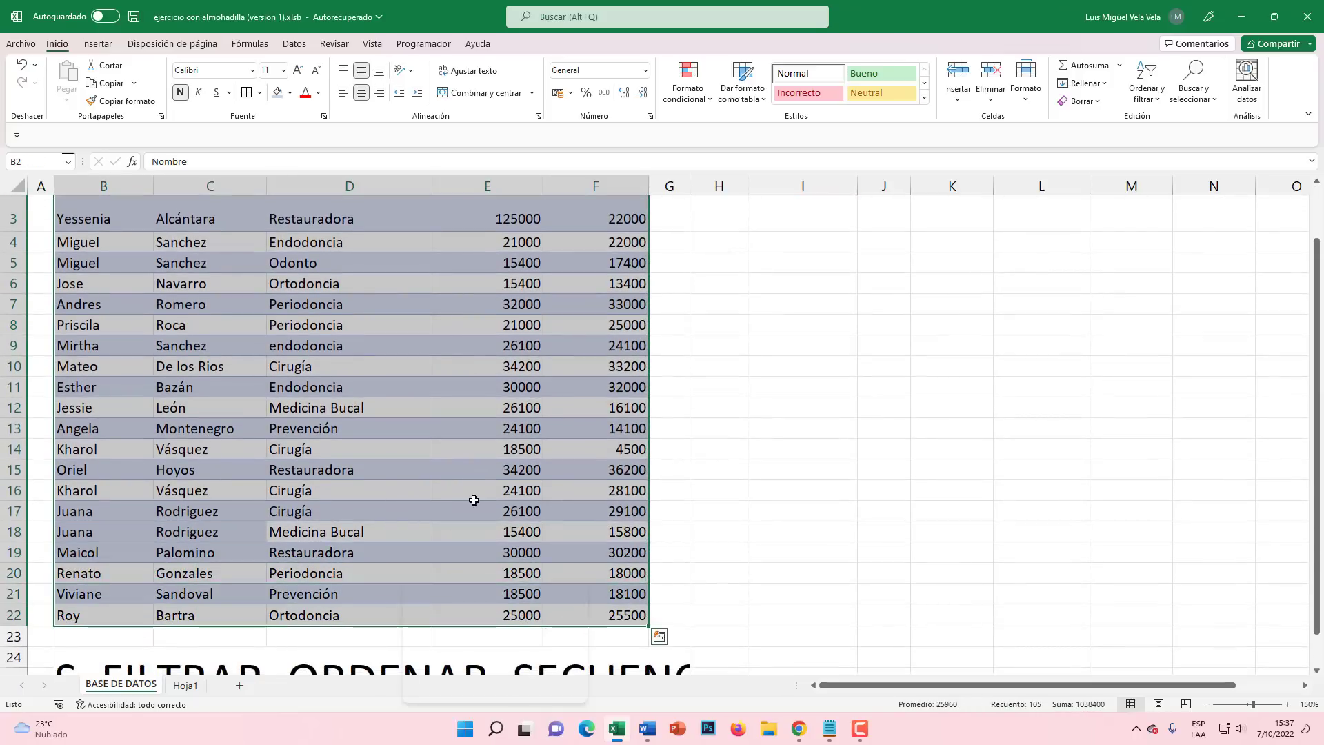
scroll(345, 418, "up", 1)
left_click(346, 419)
left_click(325, 474)
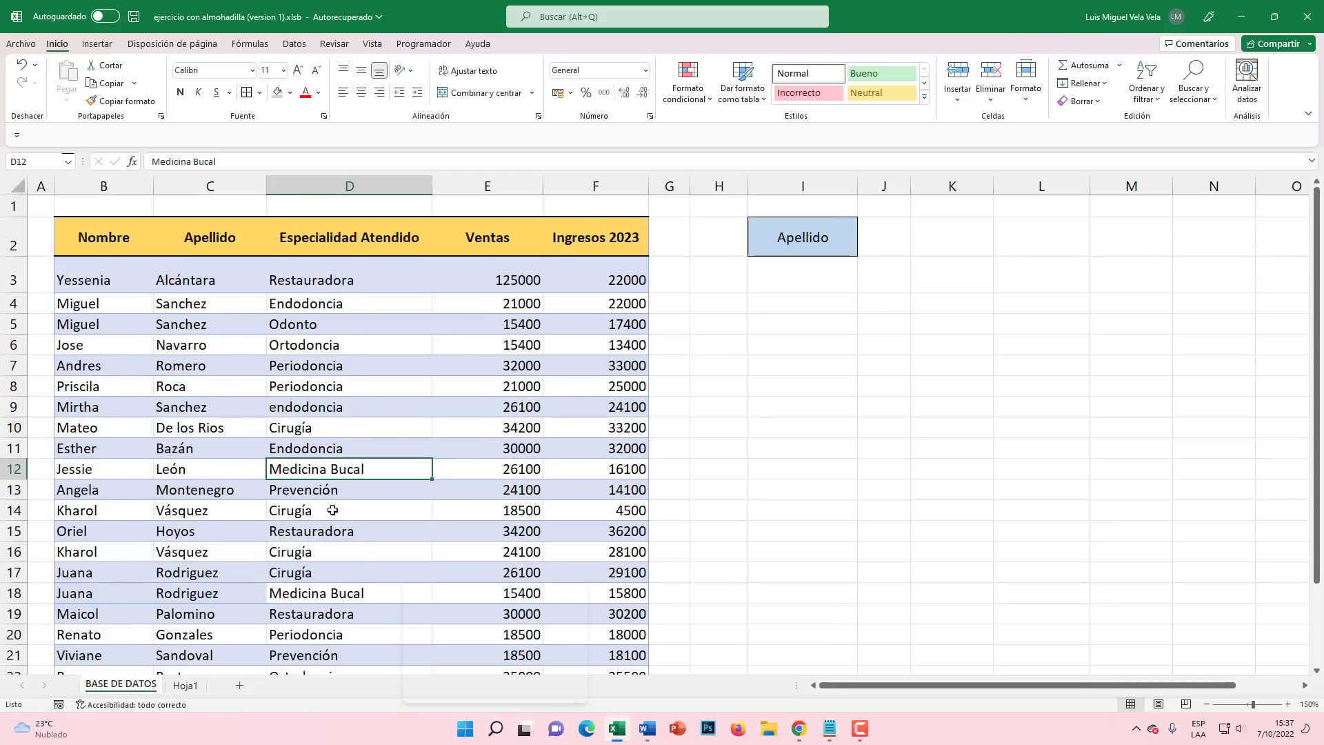
Scroll below the table to inspect the large title rows
scroll(332, 509, "down", 2)
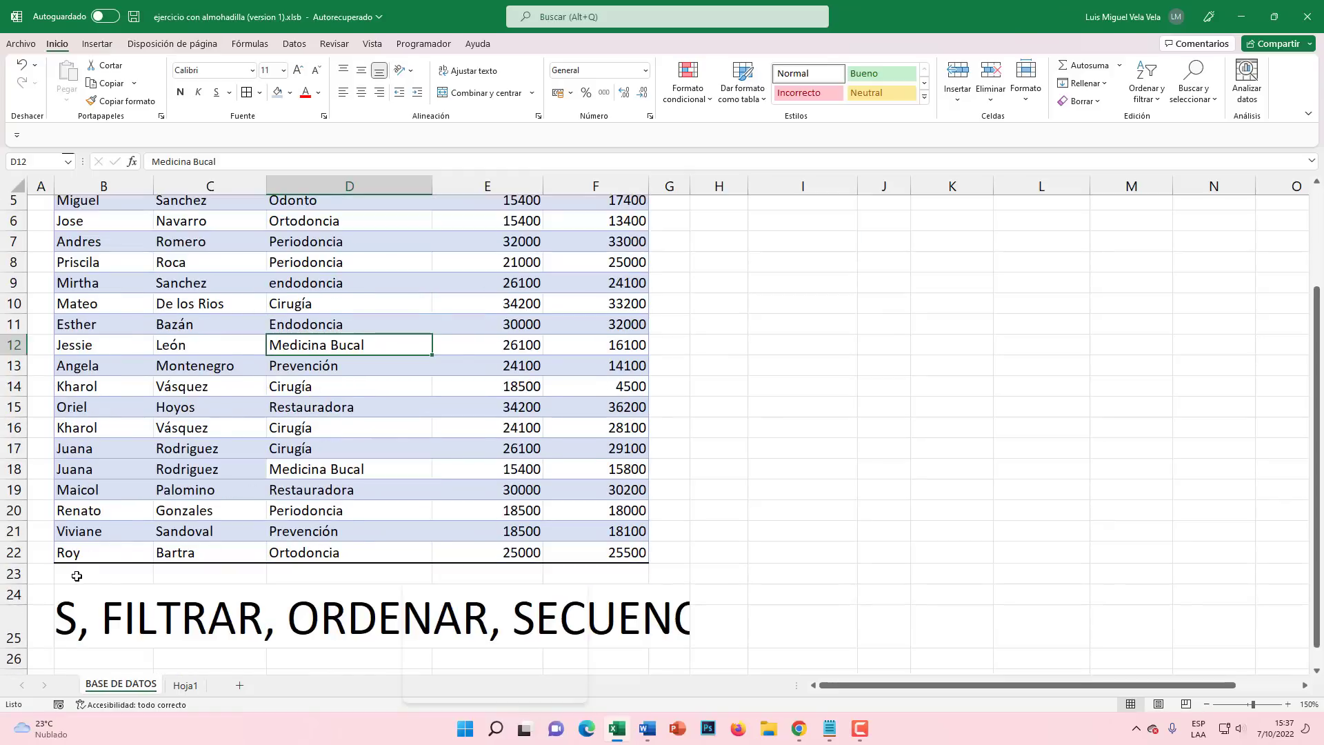
scroll(207, 545, "up", 2)
scroll(347, 472, "down", 2)
scroll(114, 573, "up", 2)
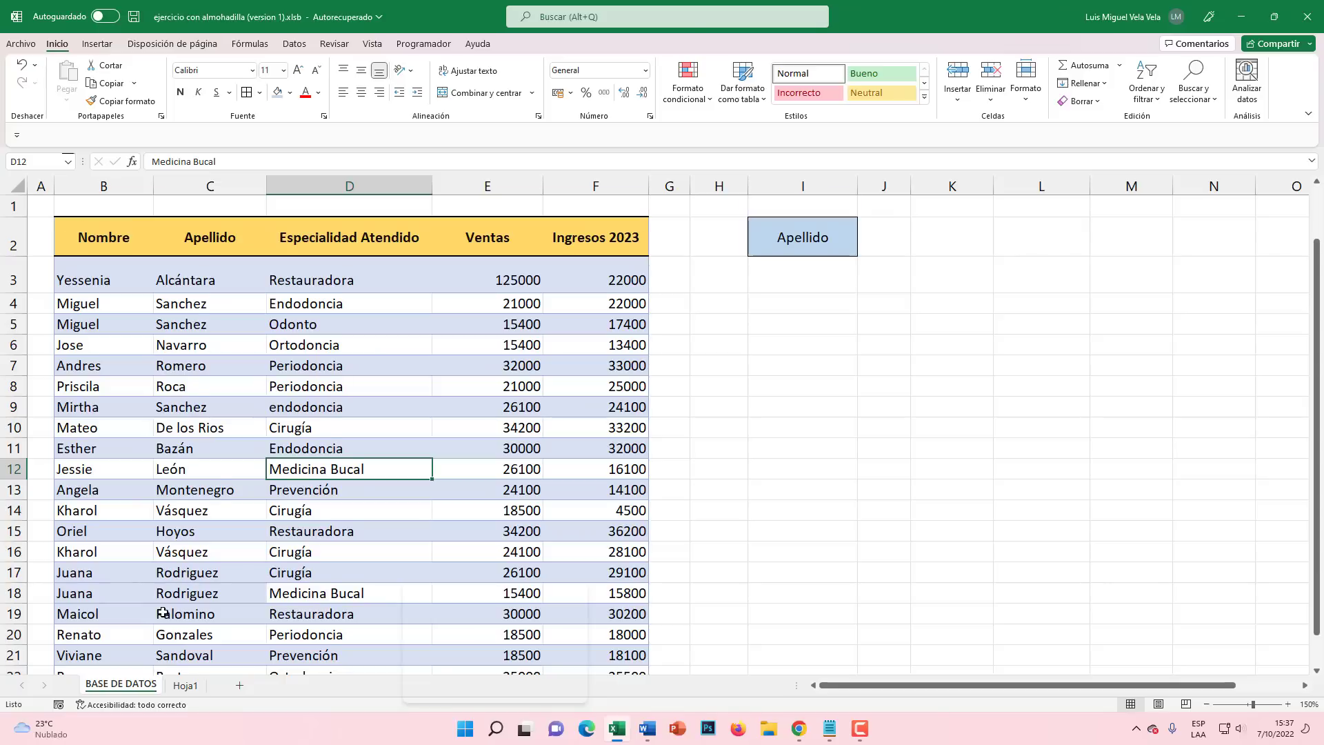
scroll(185, 574, "down", 1)
left_click_drag(80, 630, 597, 627)
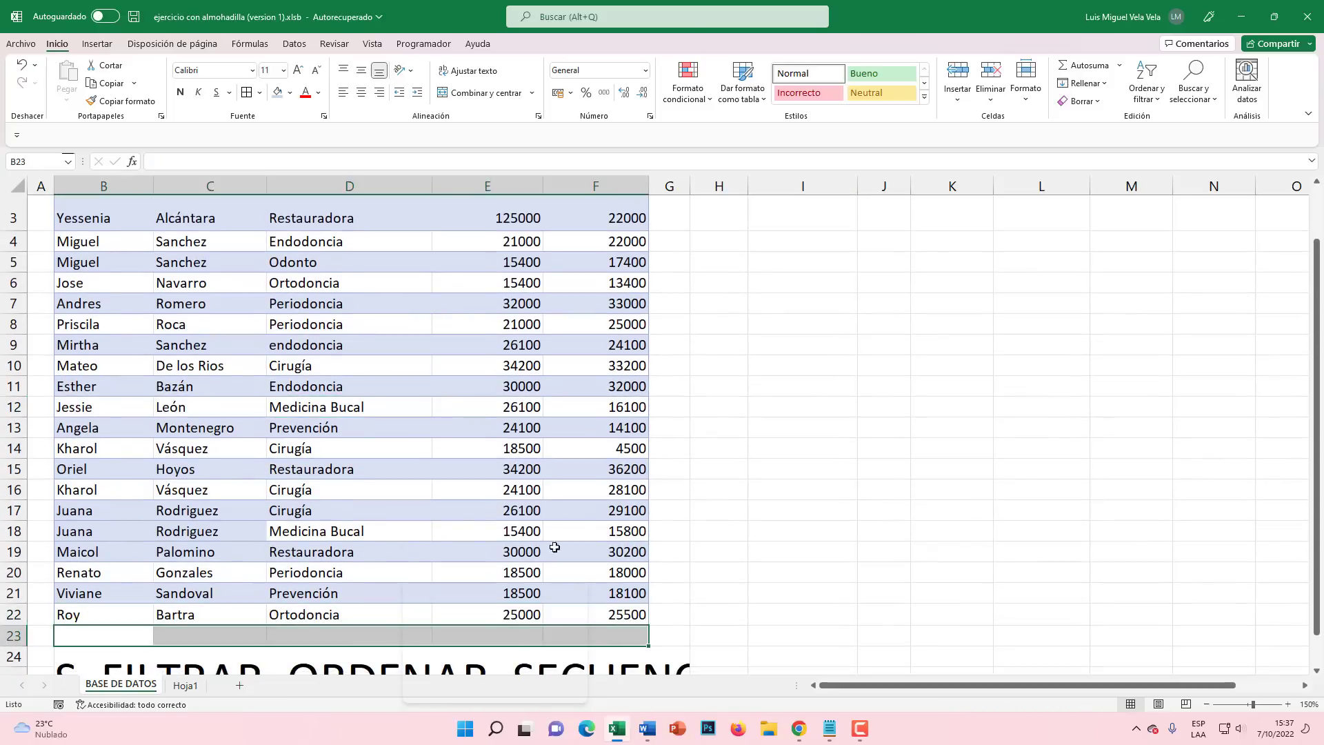
scroll(486, 427, "up", 1)
left_click(372, 395)
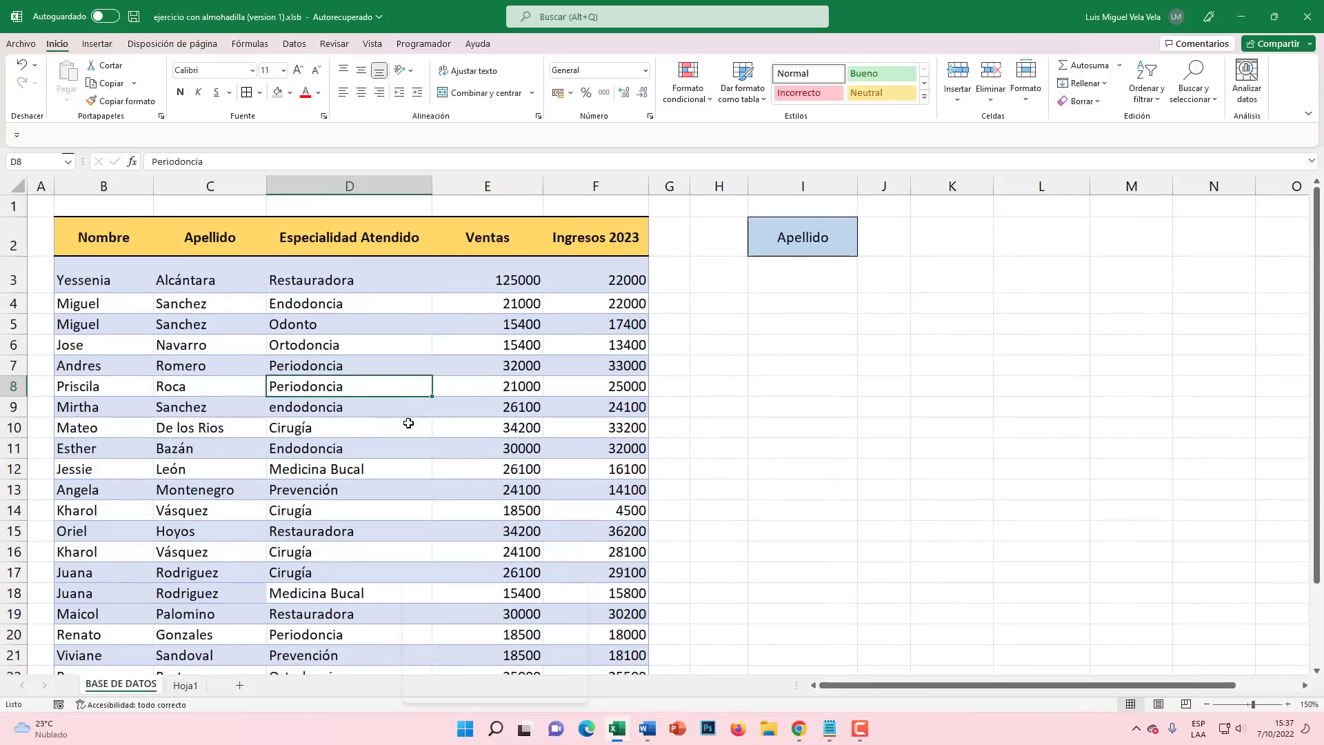
scroll(408, 423, "down", 1)
scroll(406, 386, "down", 4)
Delete title row 25 and remove the leftover title text in row 24
right_click(14, 389)
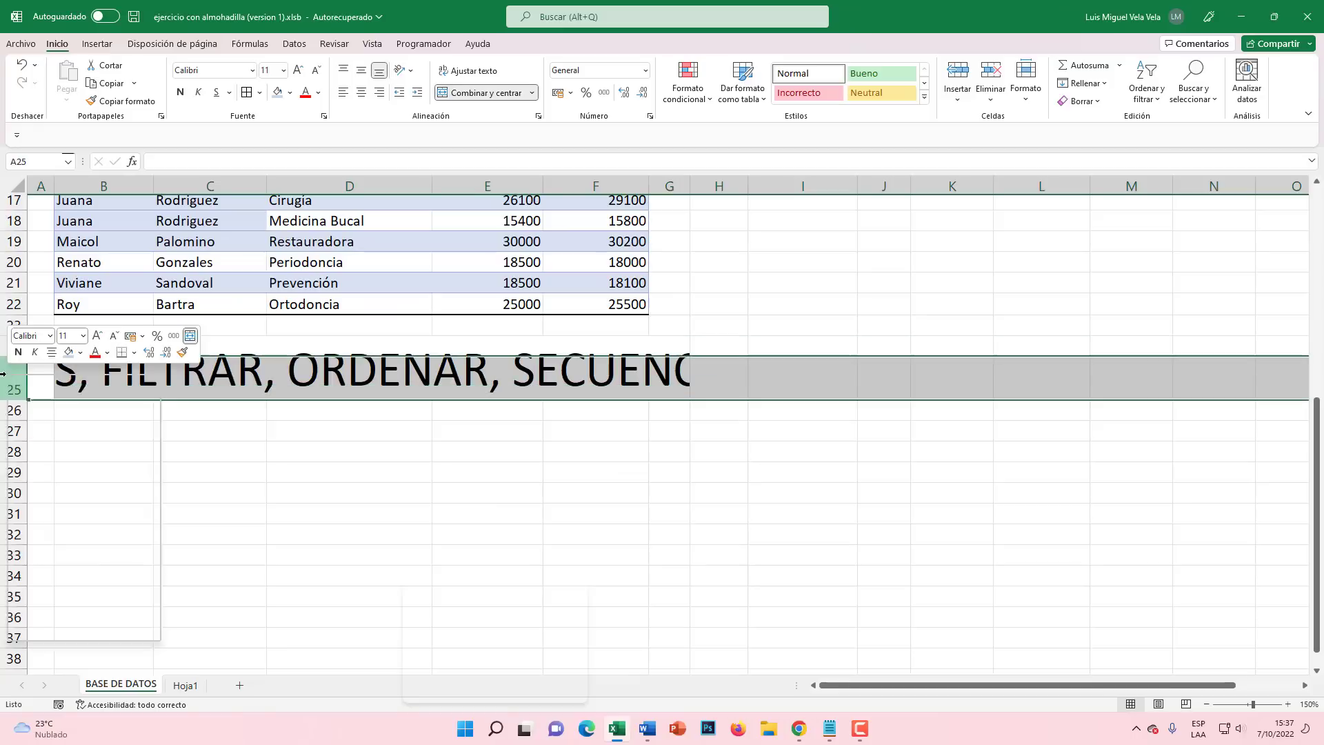
left_click(69, 530)
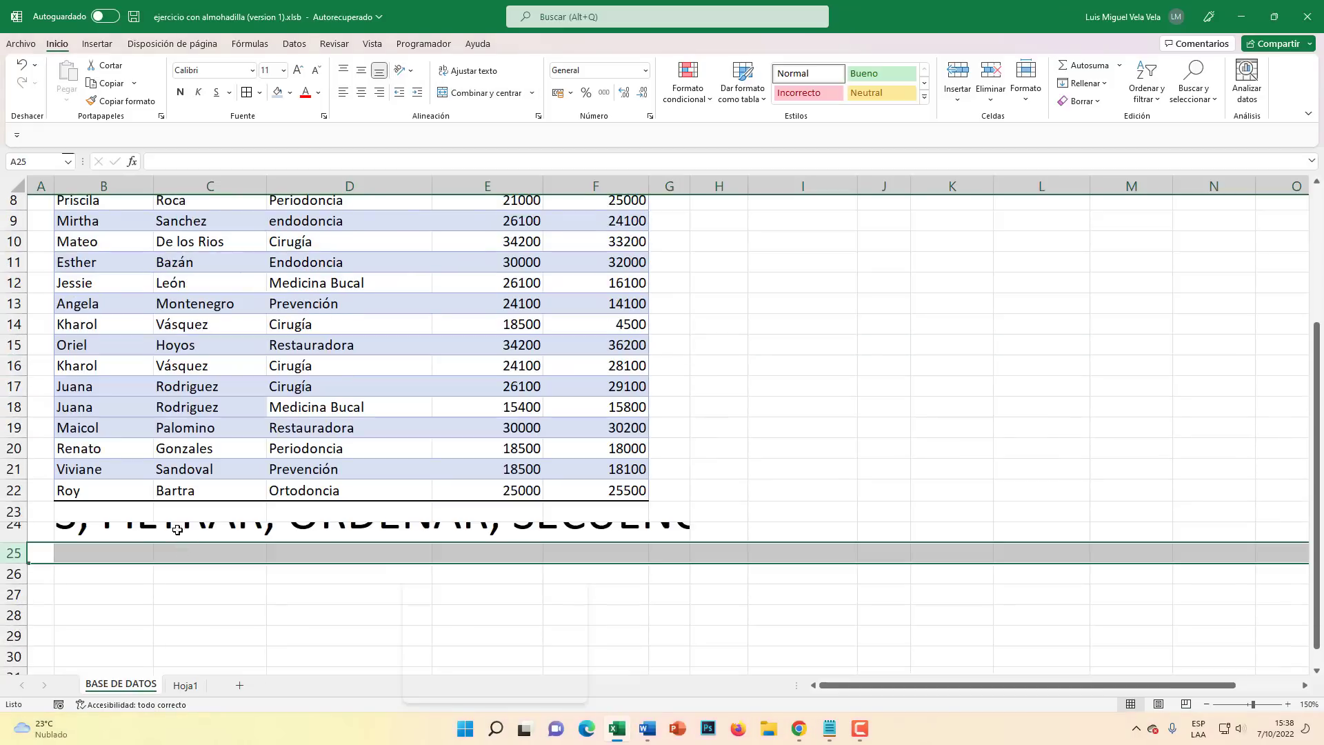
right_click(17, 538)
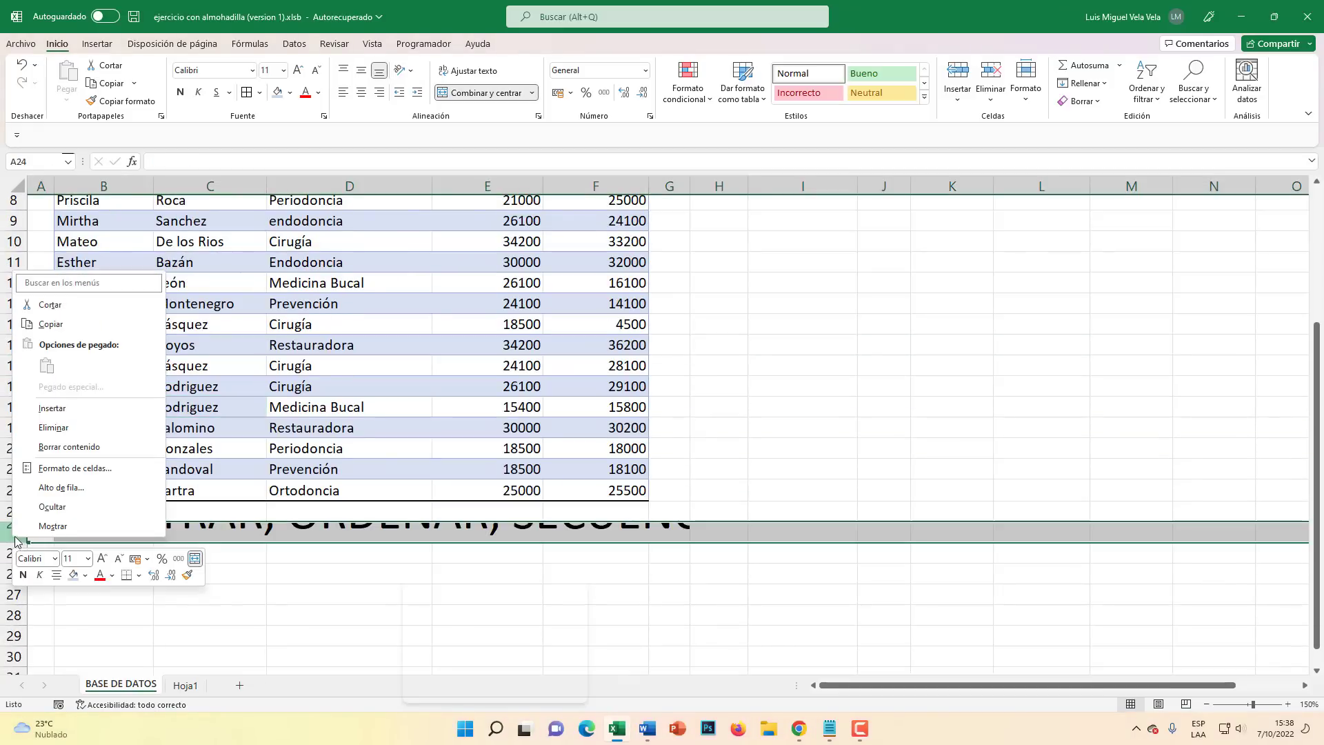
left_click(53, 427)
scroll(184, 594, "up", 3)
left_click(340, 384)
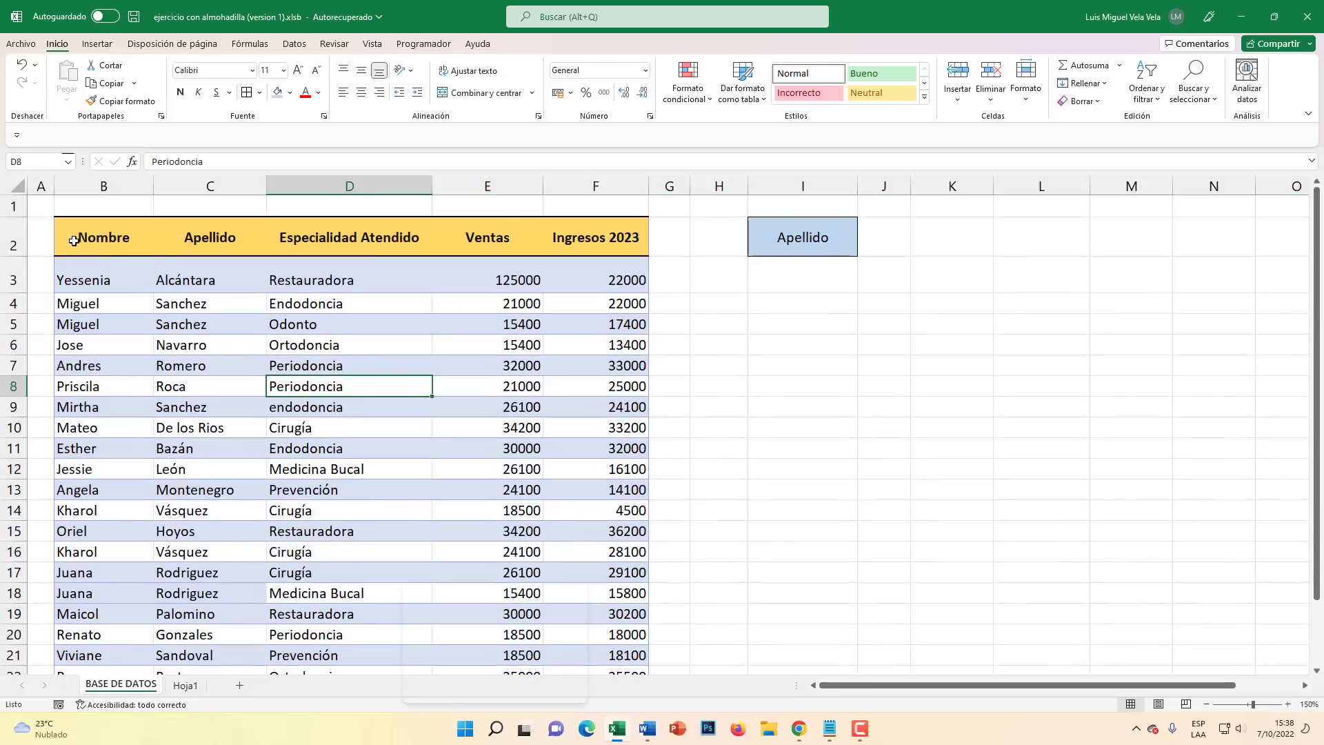
Convert B2:F22 into an Excel table, keeping the first row as headers
left_click_drag(74, 241, 581, 613)
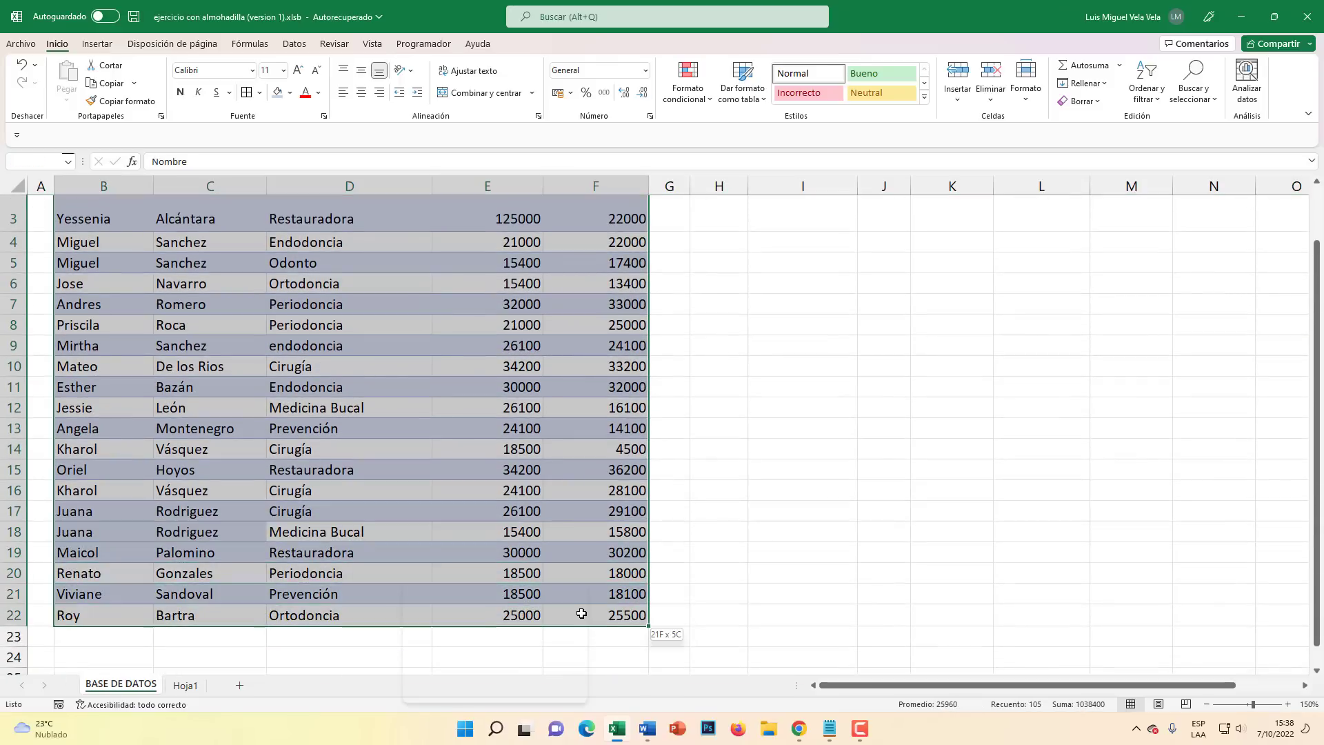
scroll(344, 413, "up", 1)
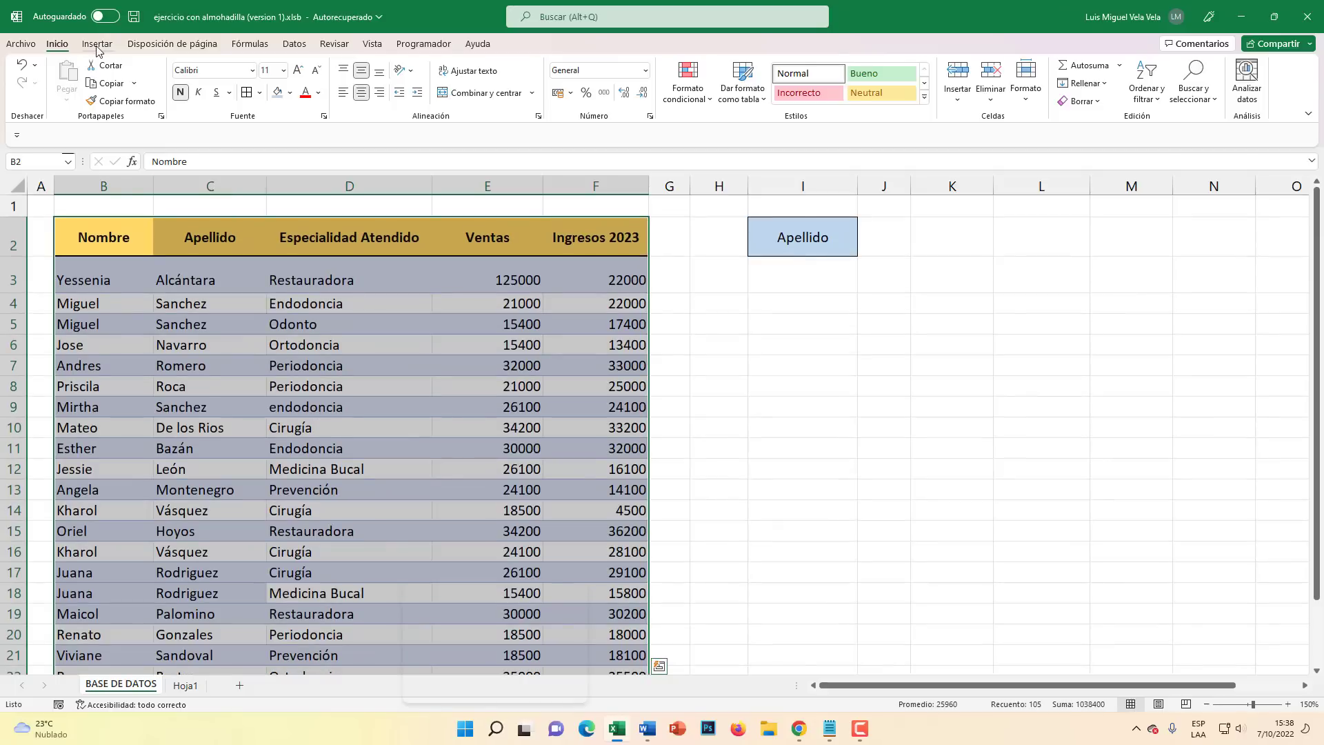
left_click(97, 45)
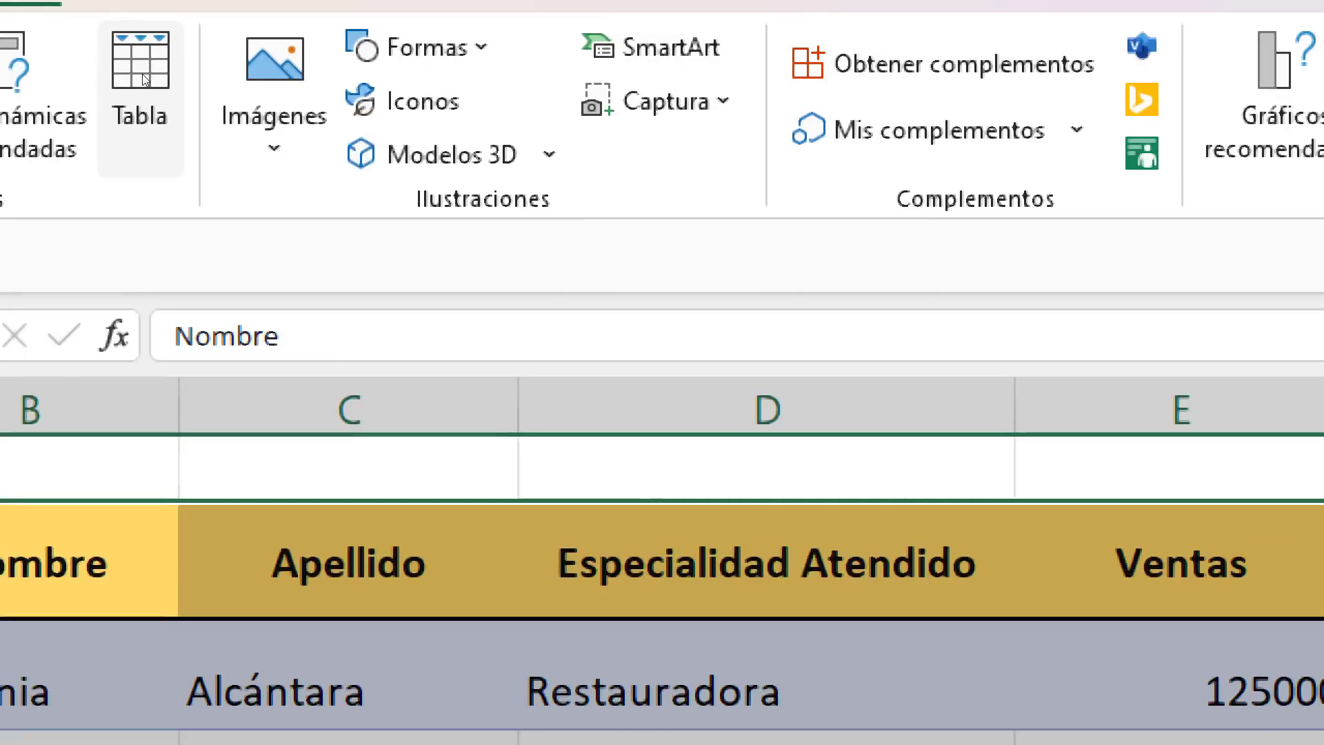
left_click(141, 76)
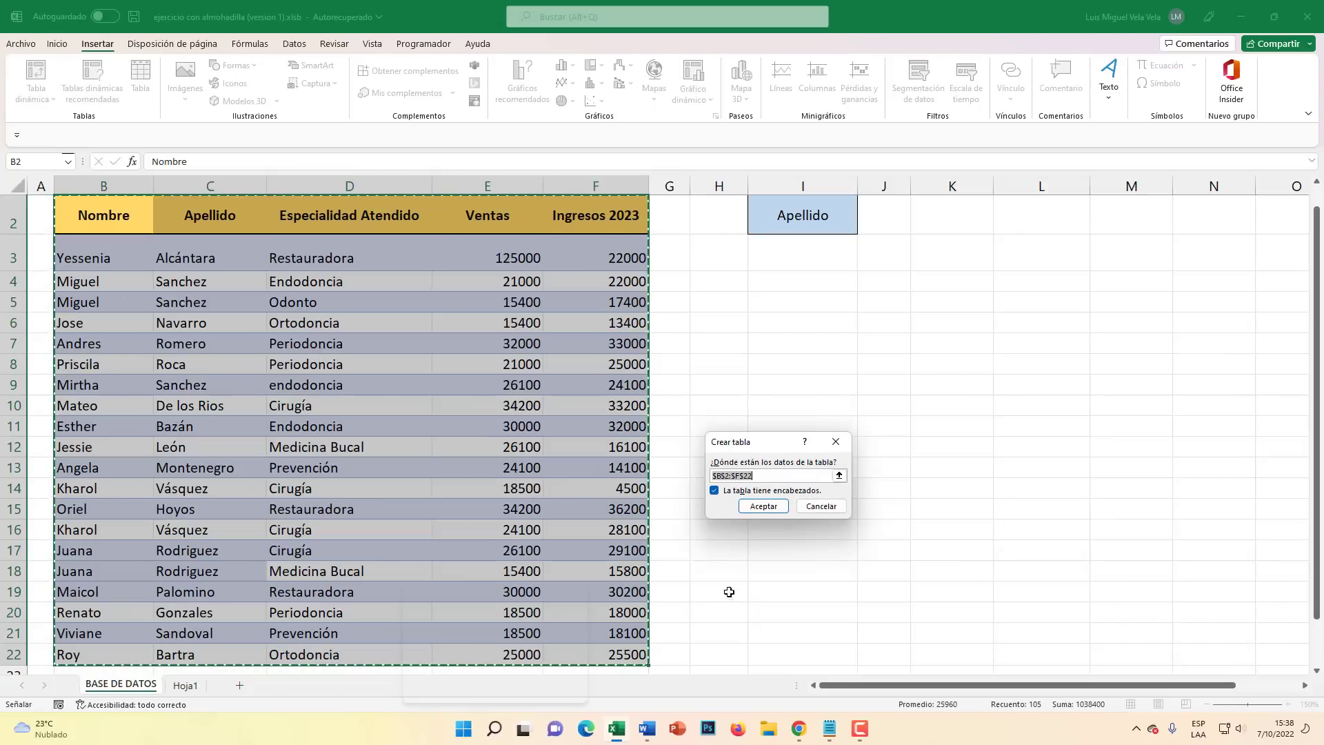
left_click(763, 505)
left_click(358, 367)
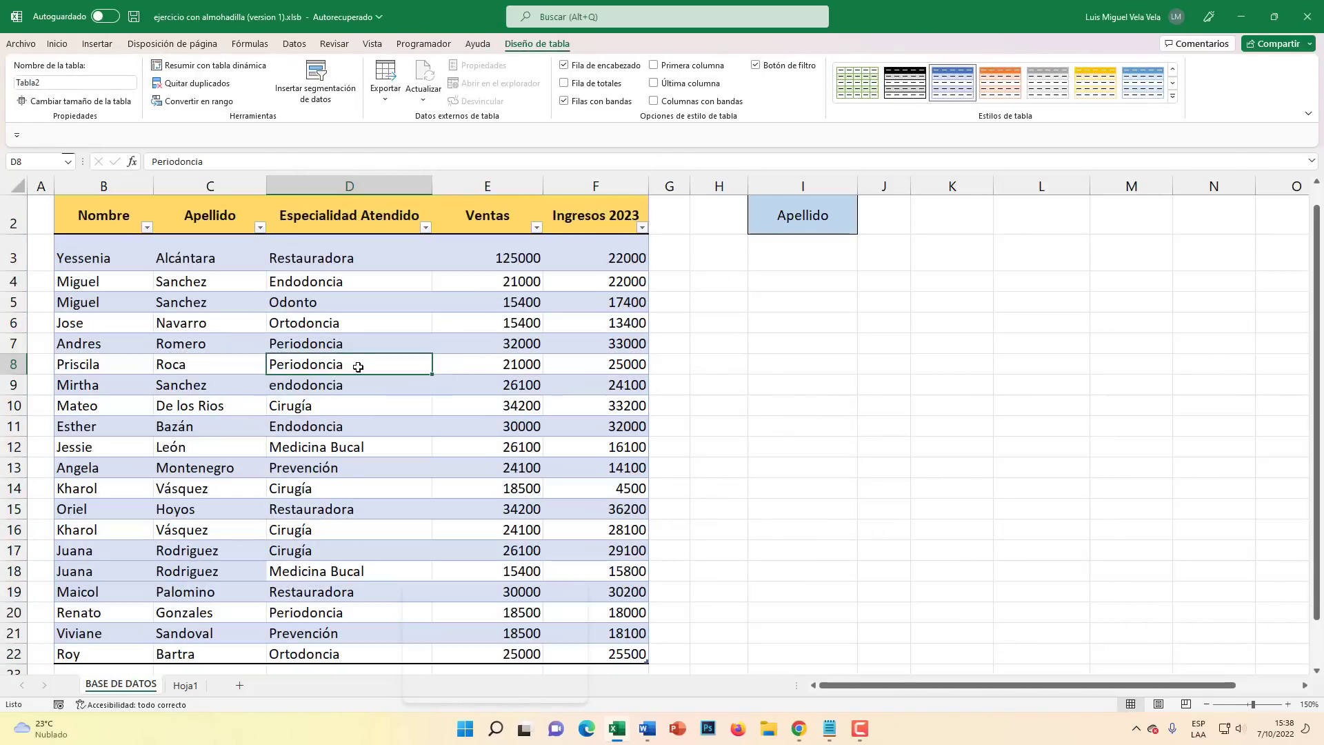
scroll(788, 378, "up", 1)
left_click(800, 240)
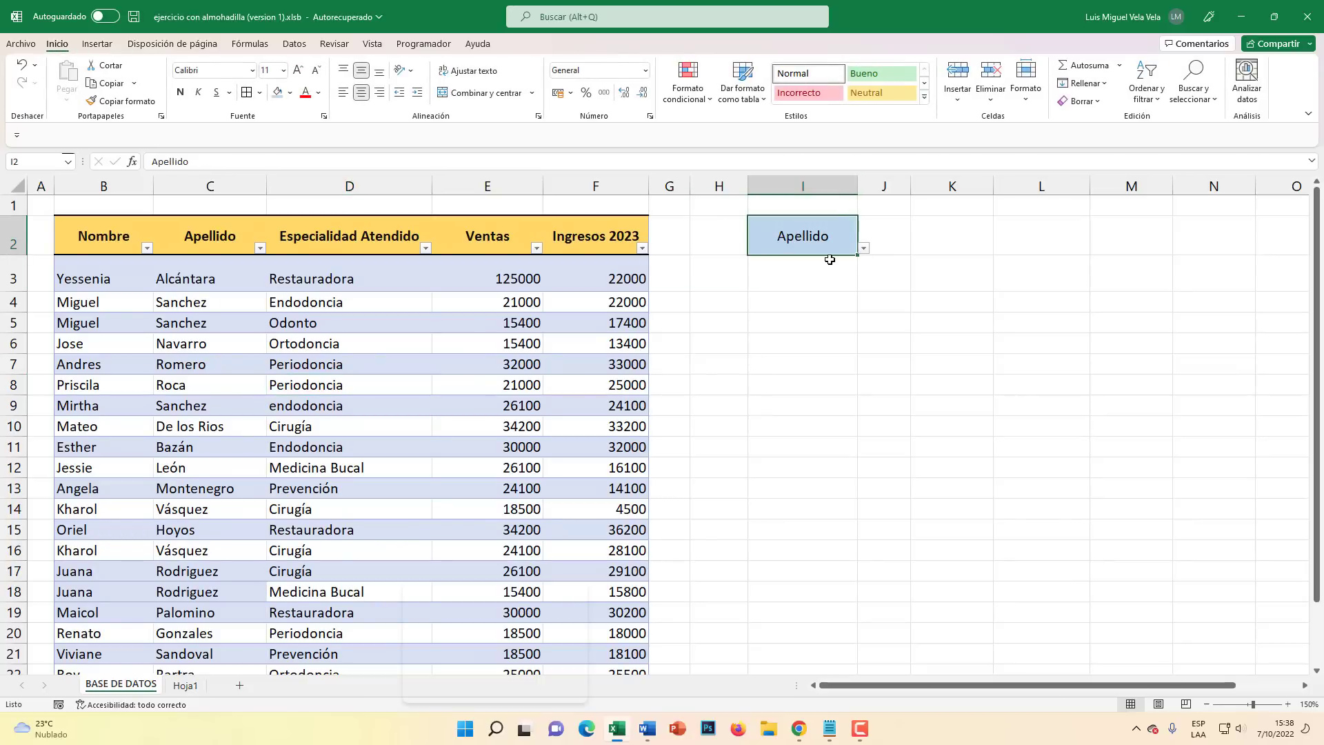
scroll(455, 344, "down", 2)
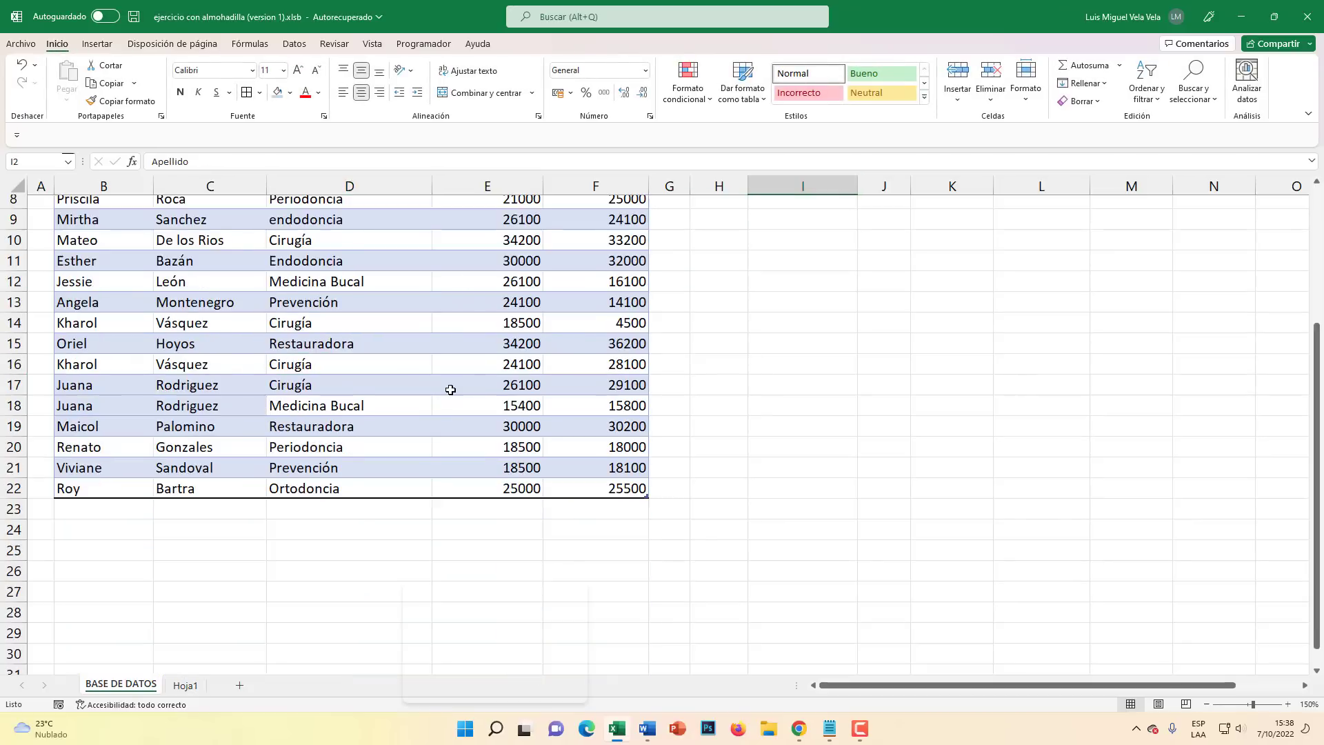
scroll(441, 387, "up", 2)
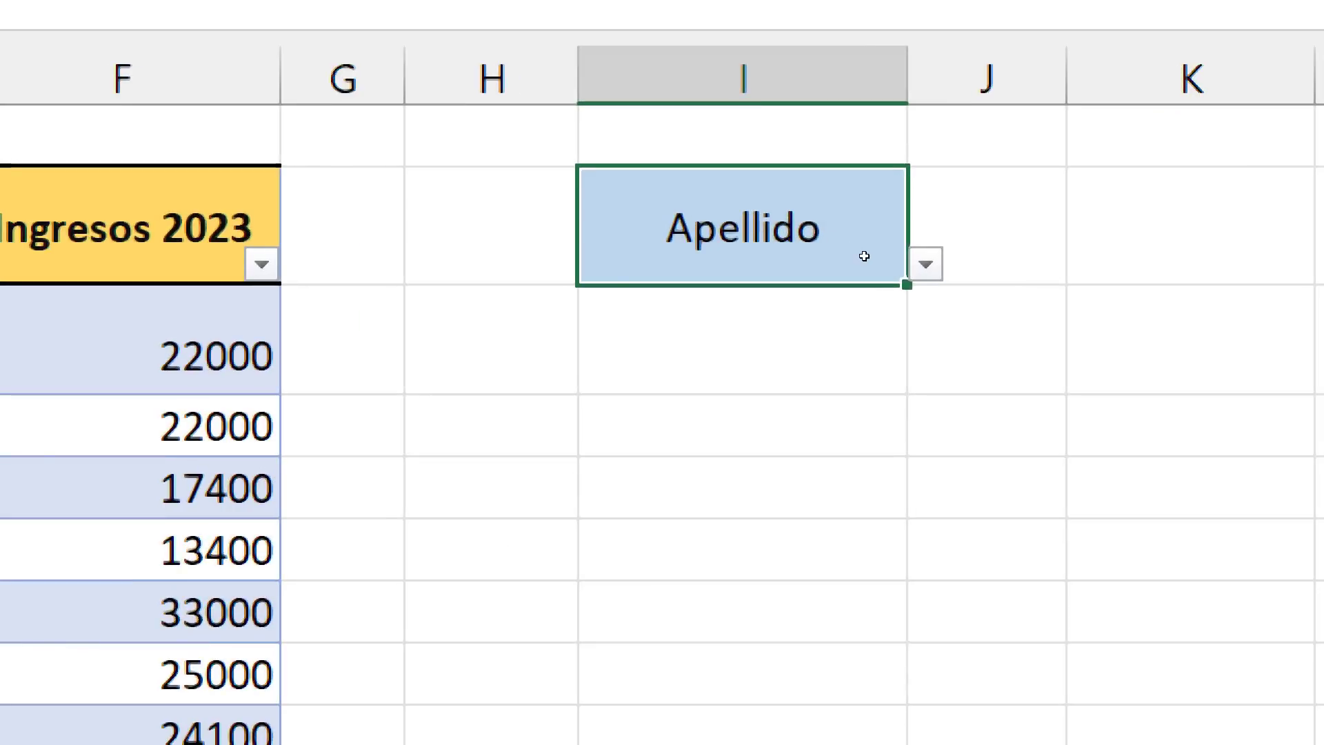
Choose Nombre in the I2 dropdown and mark the result area below I2
key("alt+Down")
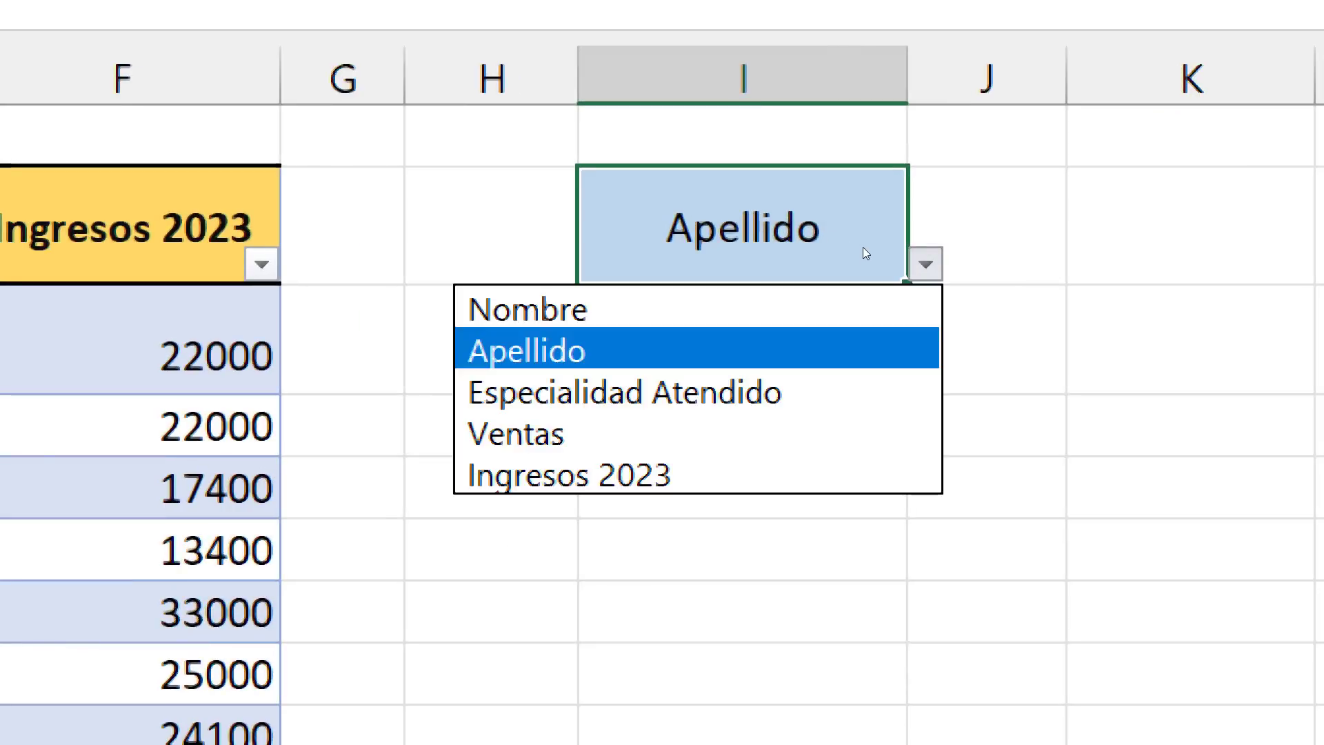
key("Up")
key("Down")
key("Down")
key("Down")
key("Up")
key("Up")
key("Up")
key("Up")
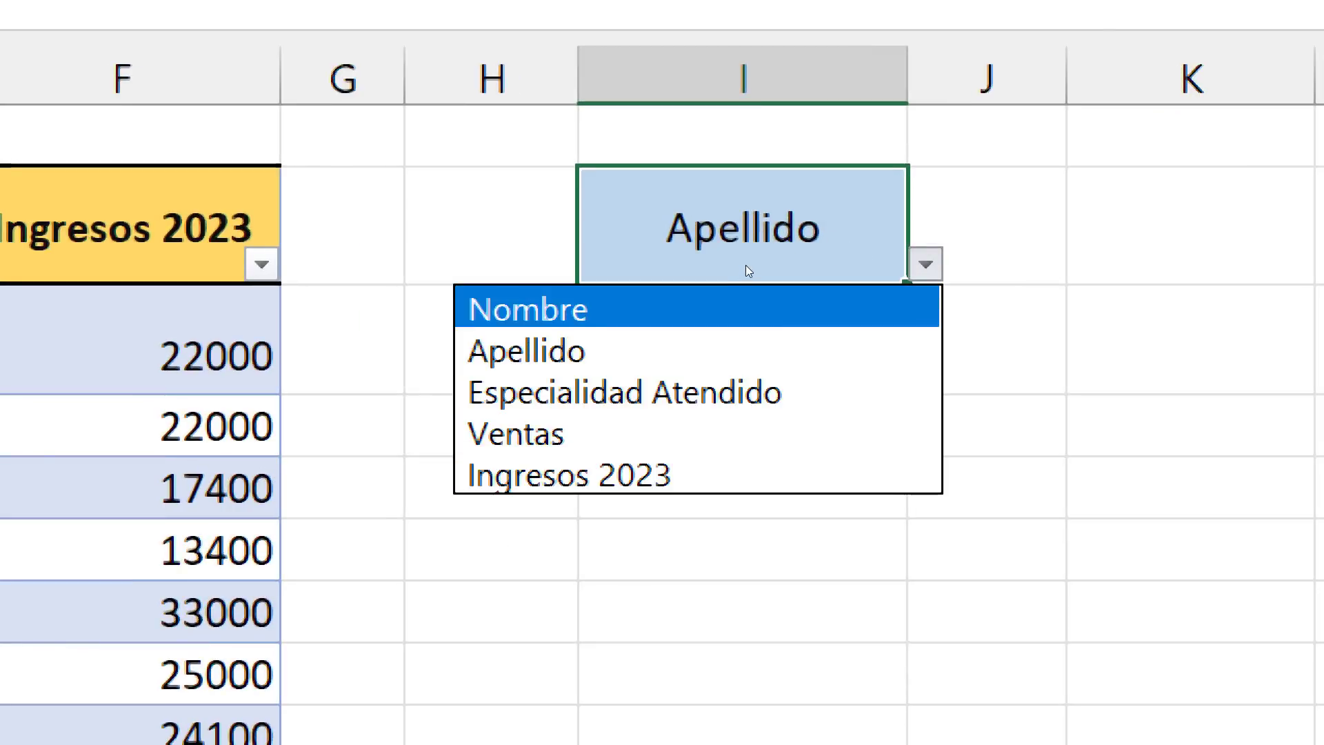
key("Return")
left_click_drag(798, 296, 798, 607)
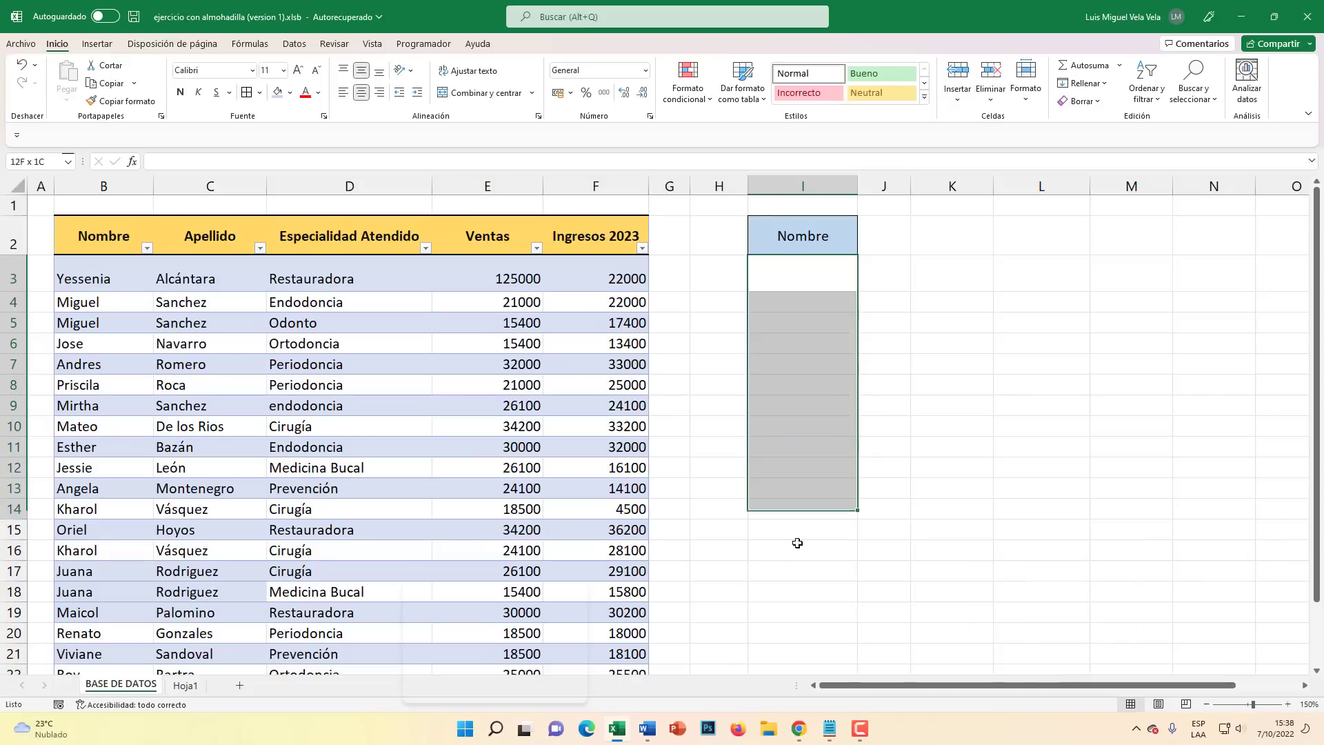
left_click_drag(797, 369, 797, 586)
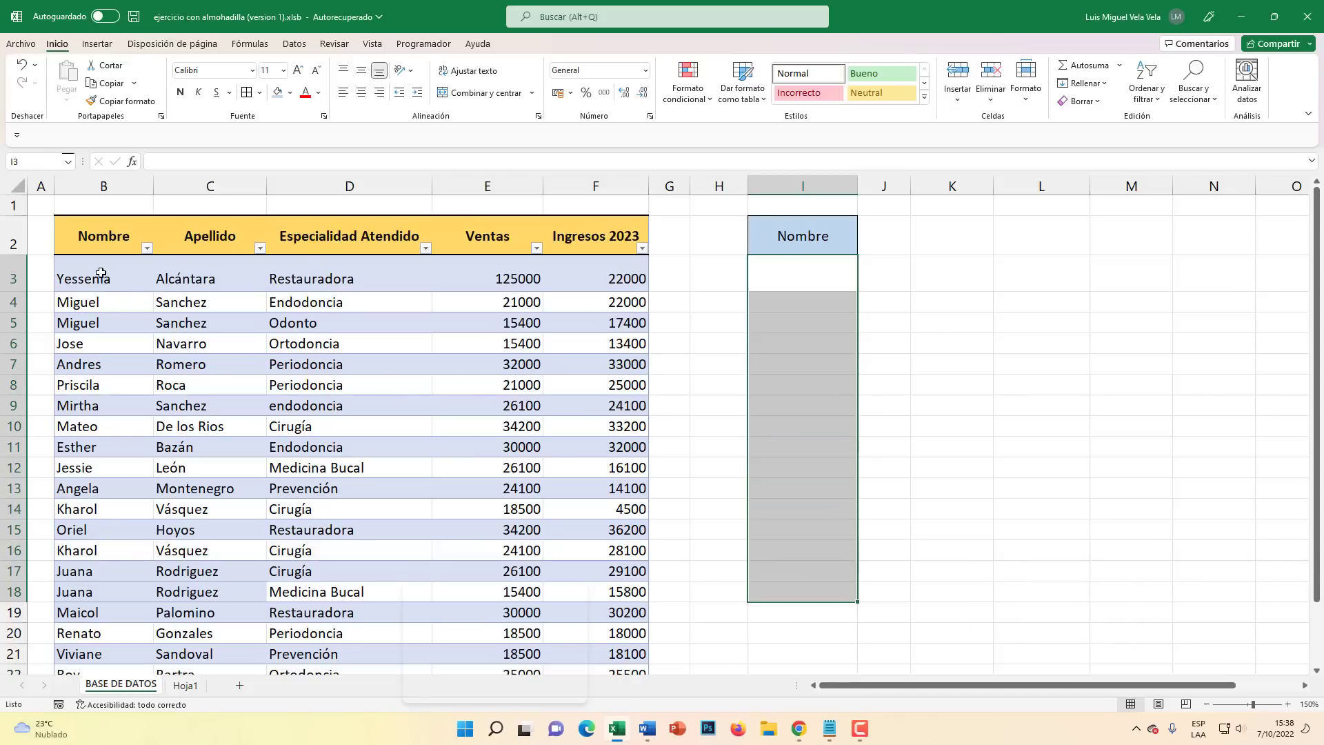
left_click_drag(100, 273, 101, 619)
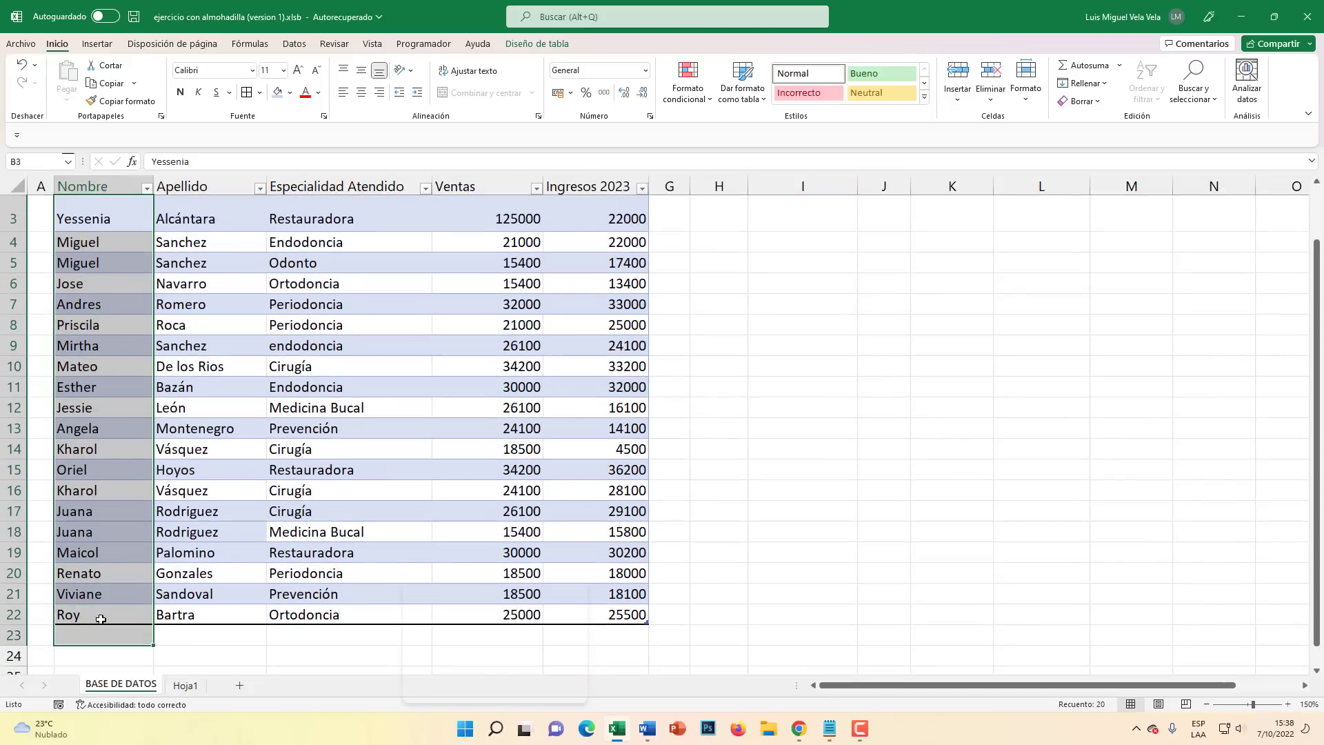
scroll(101, 618, "up", 1)
Enter =INDICE(Tabla2;1;2) in I3, returning Alcántara
left_click(824, 271)
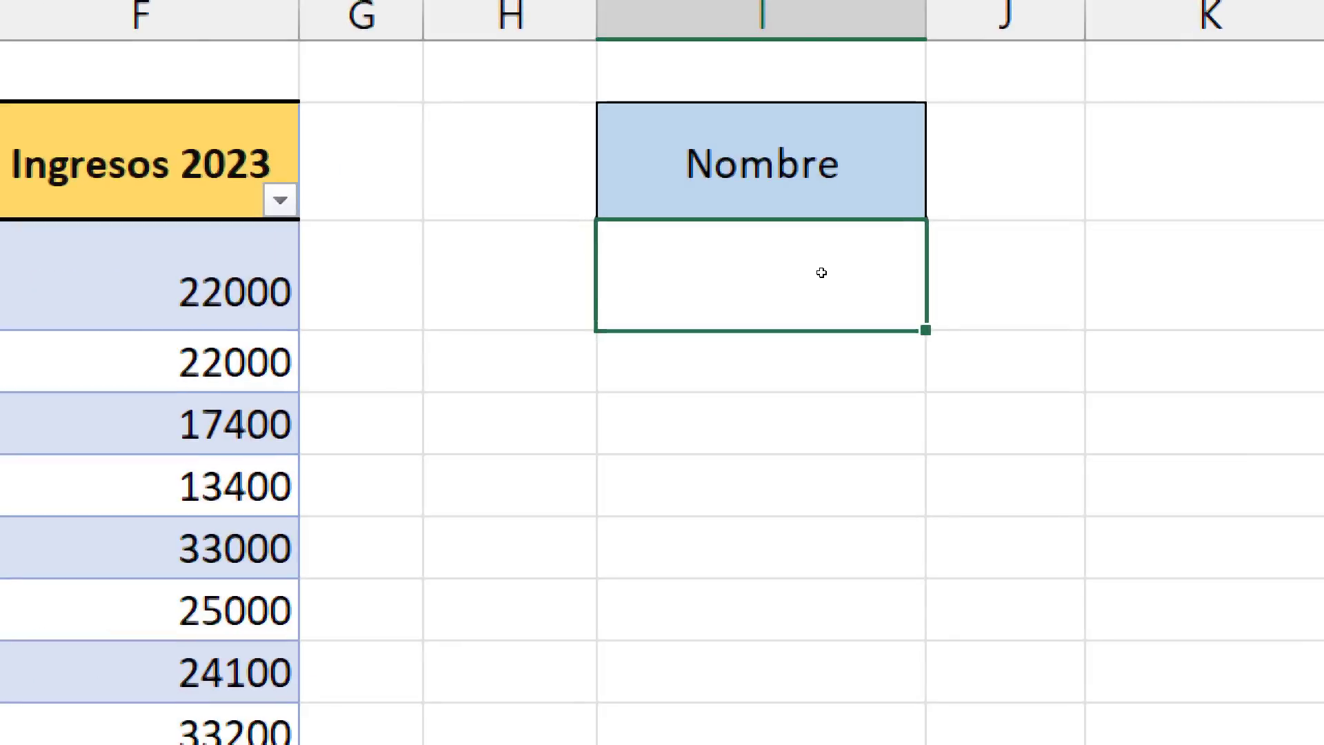
type("=in")
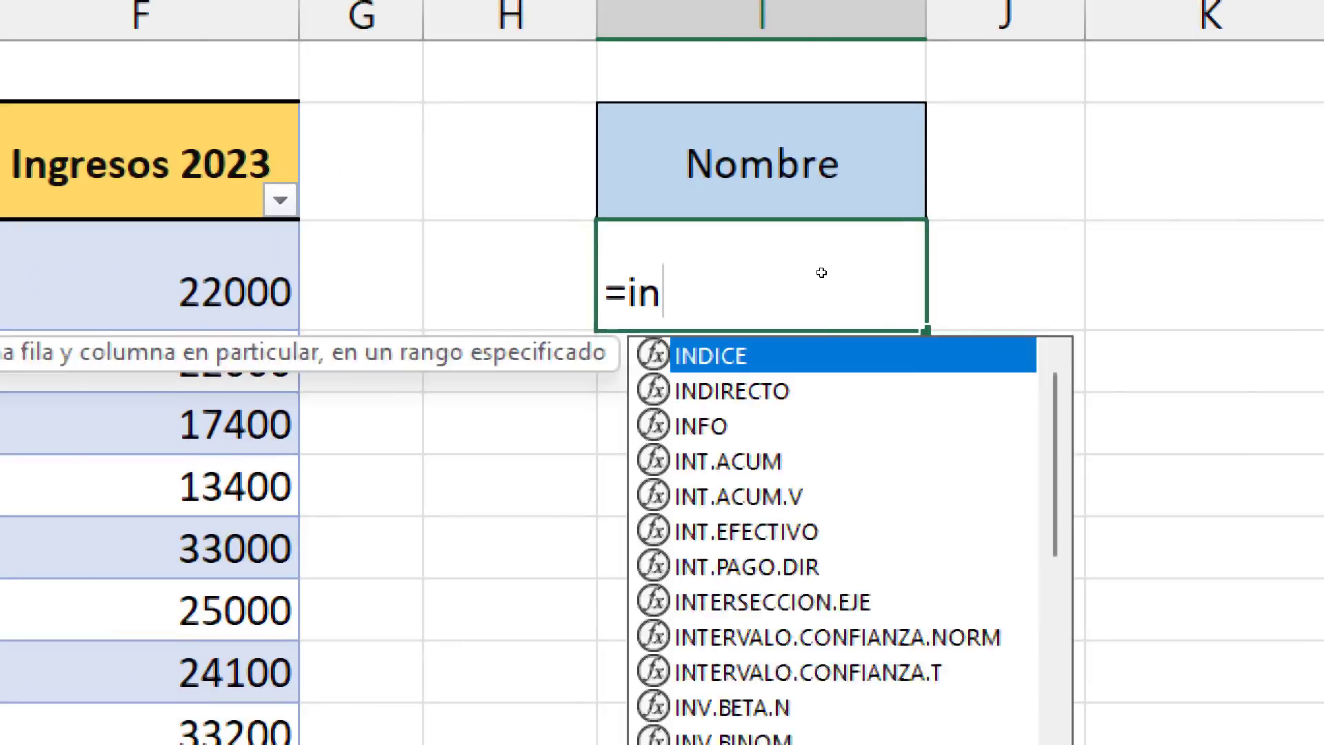
type("dice")
key("Tab")
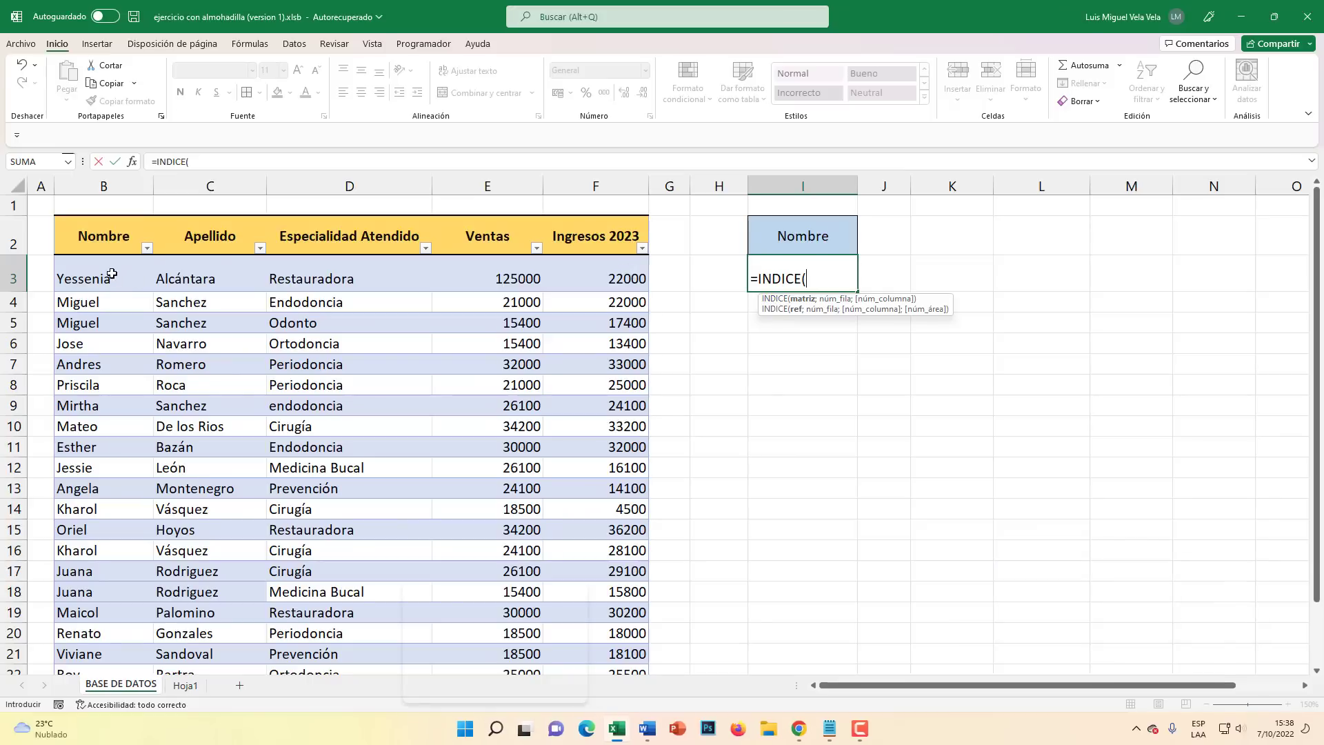
mouse_move(107, 276)
left_mouse_down()
mouse_move(584, 634)
mouse_move(662, 601)
left_mouse_up()
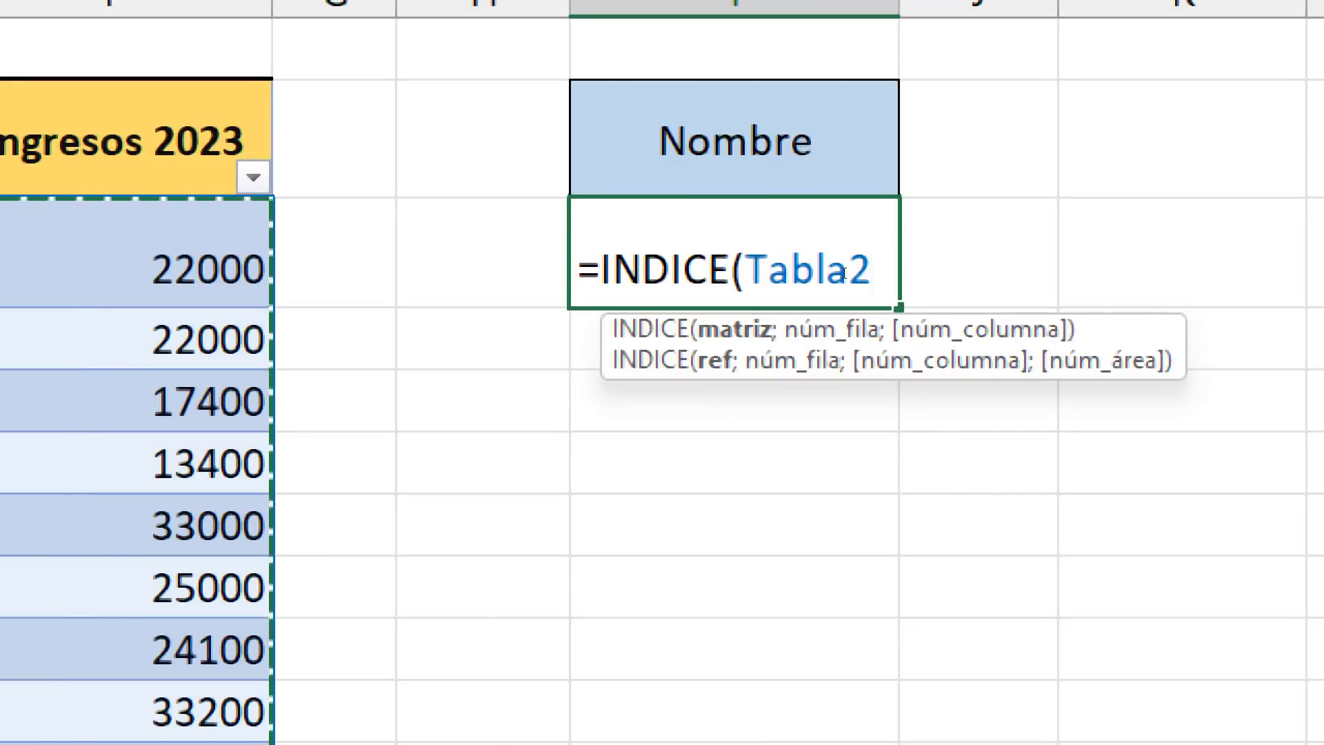
type(";")
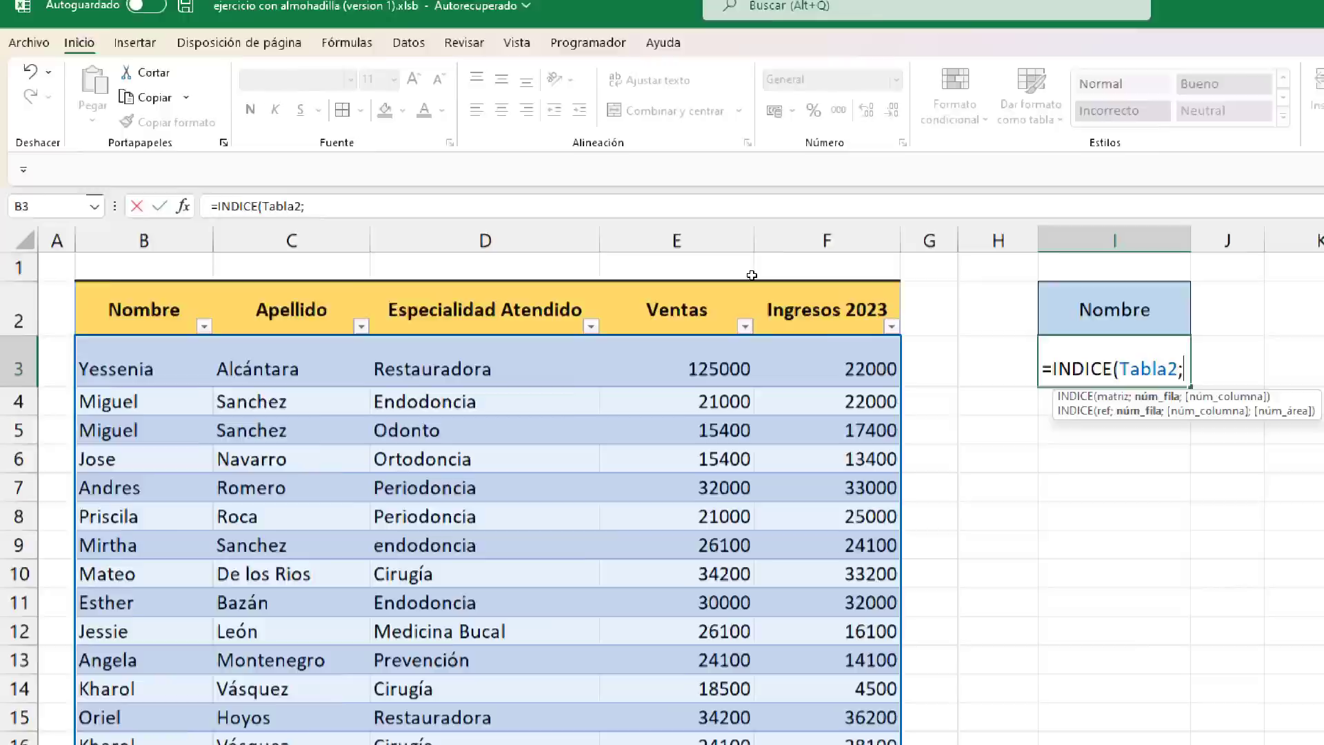
type("1;")
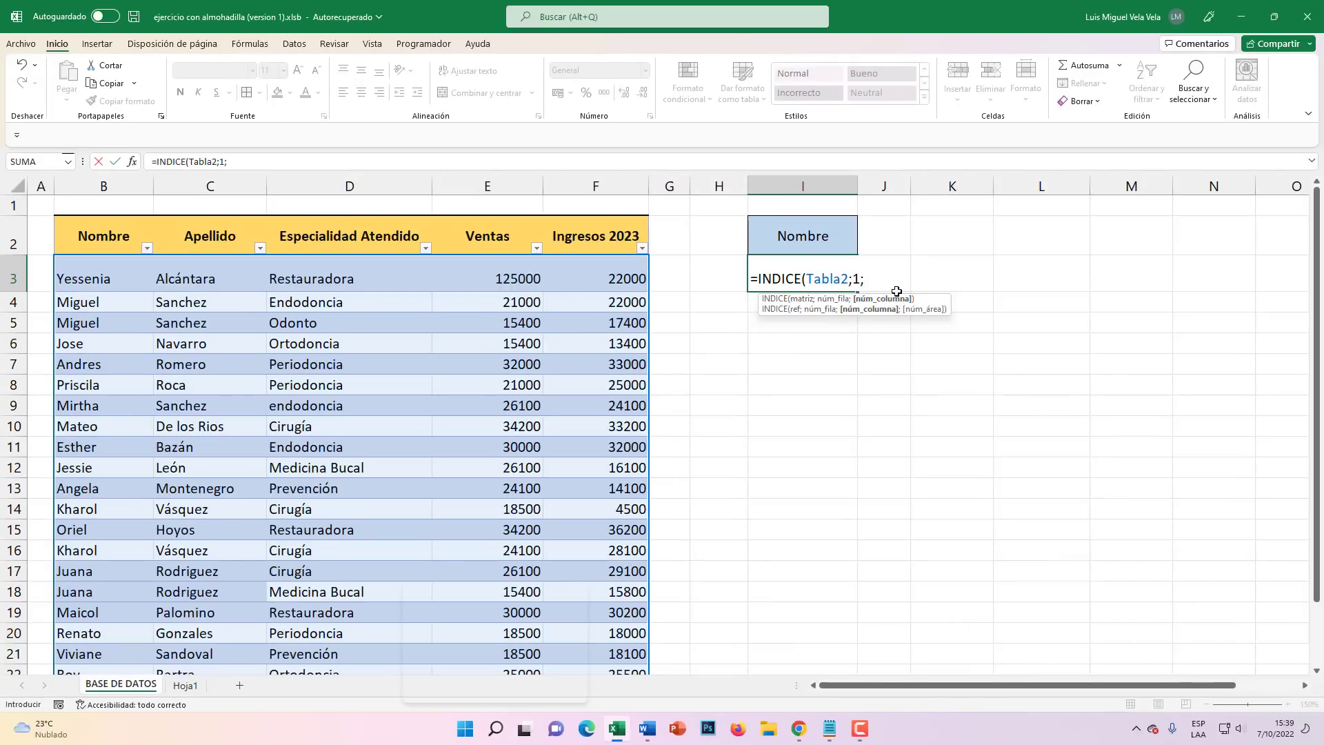
type(")")
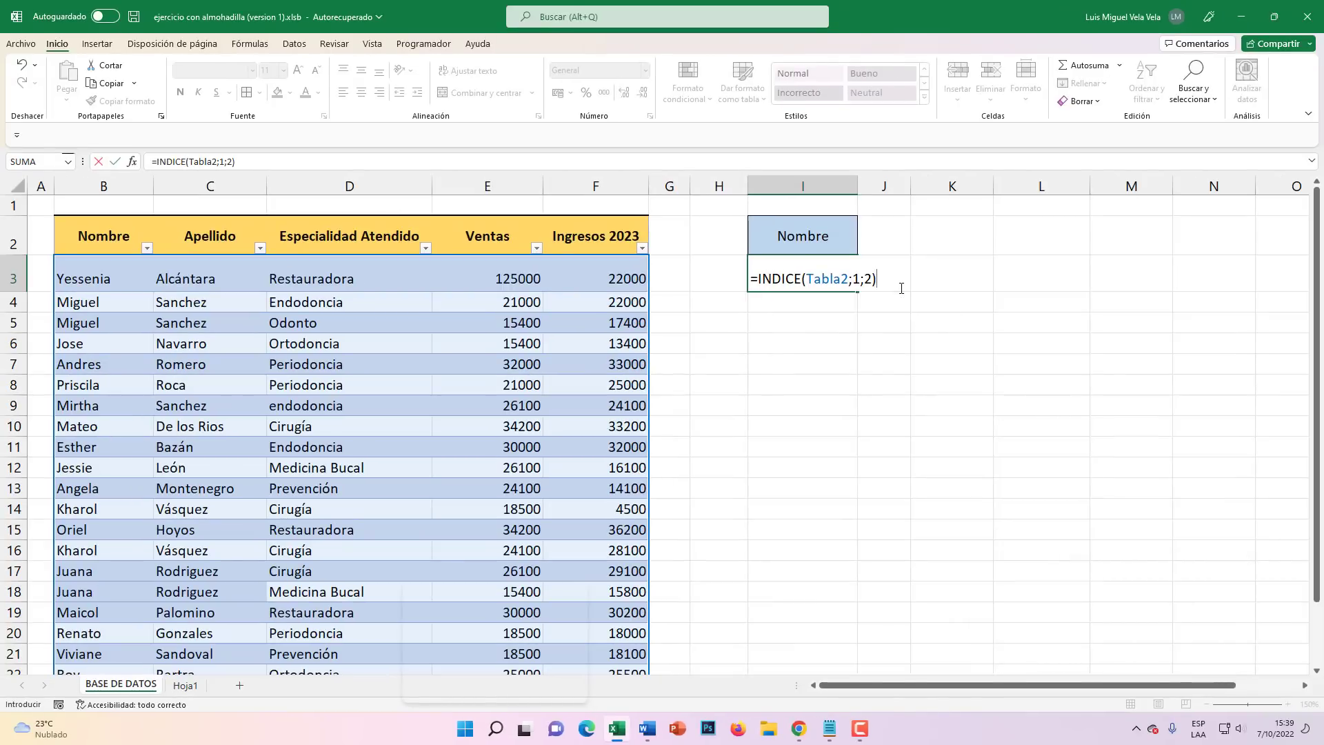
key("Return")
Centre the I3 result horizontally and vertically
left_click(818, 274)
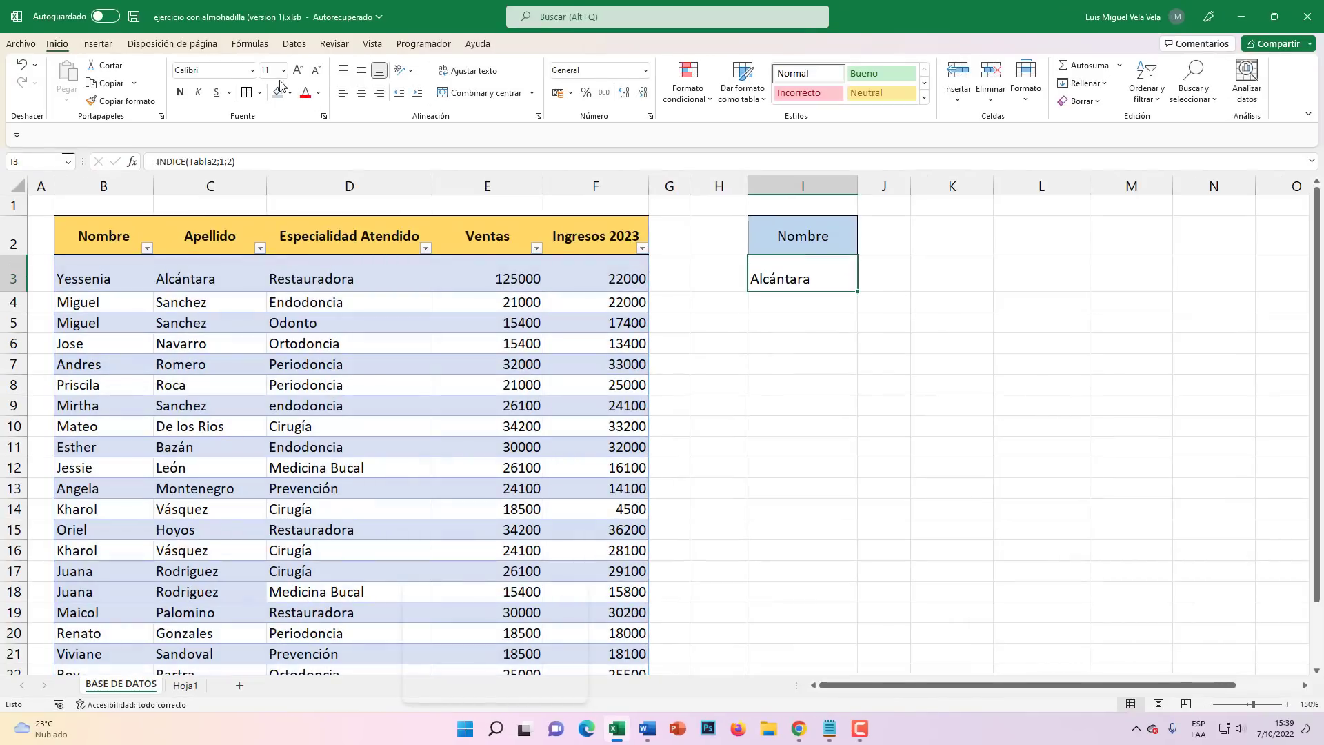
left_click(361, 69)
left_click(361, 92)
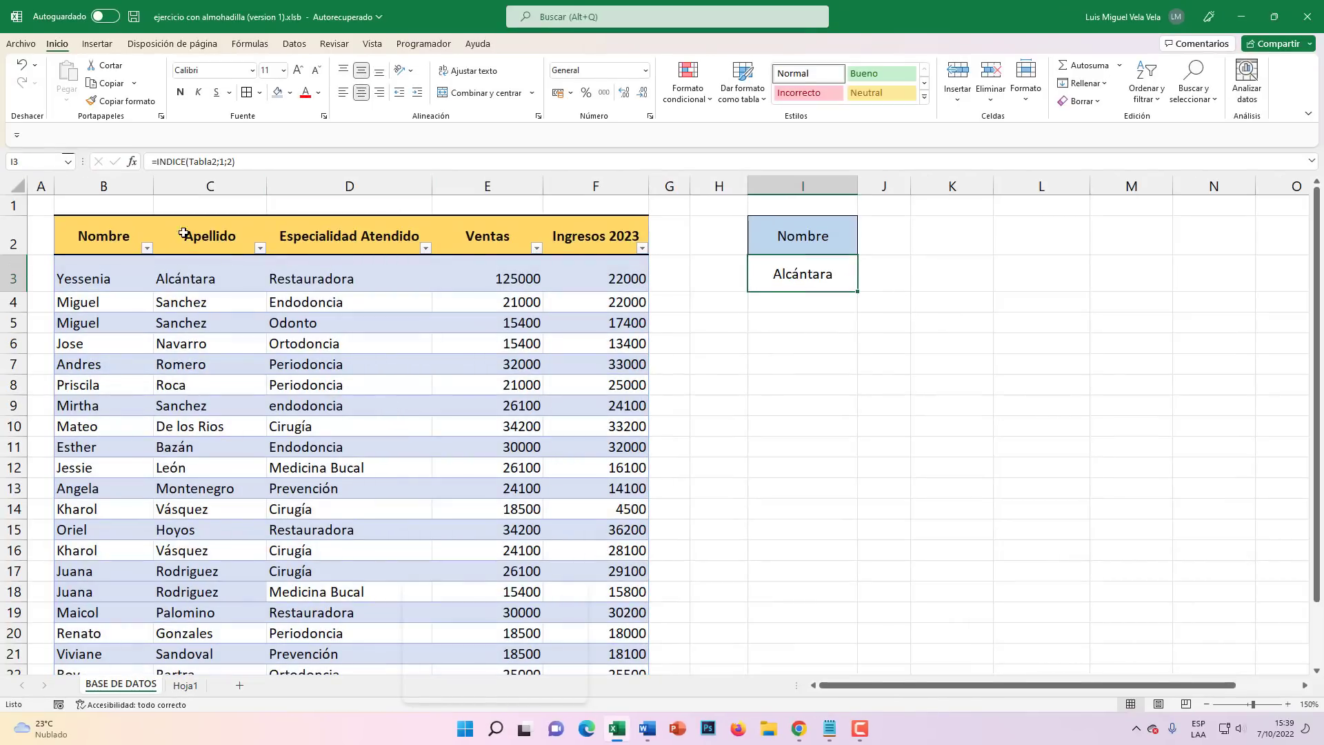
Fill the Navarro surname cell C6 with red
left_click(198, 363)
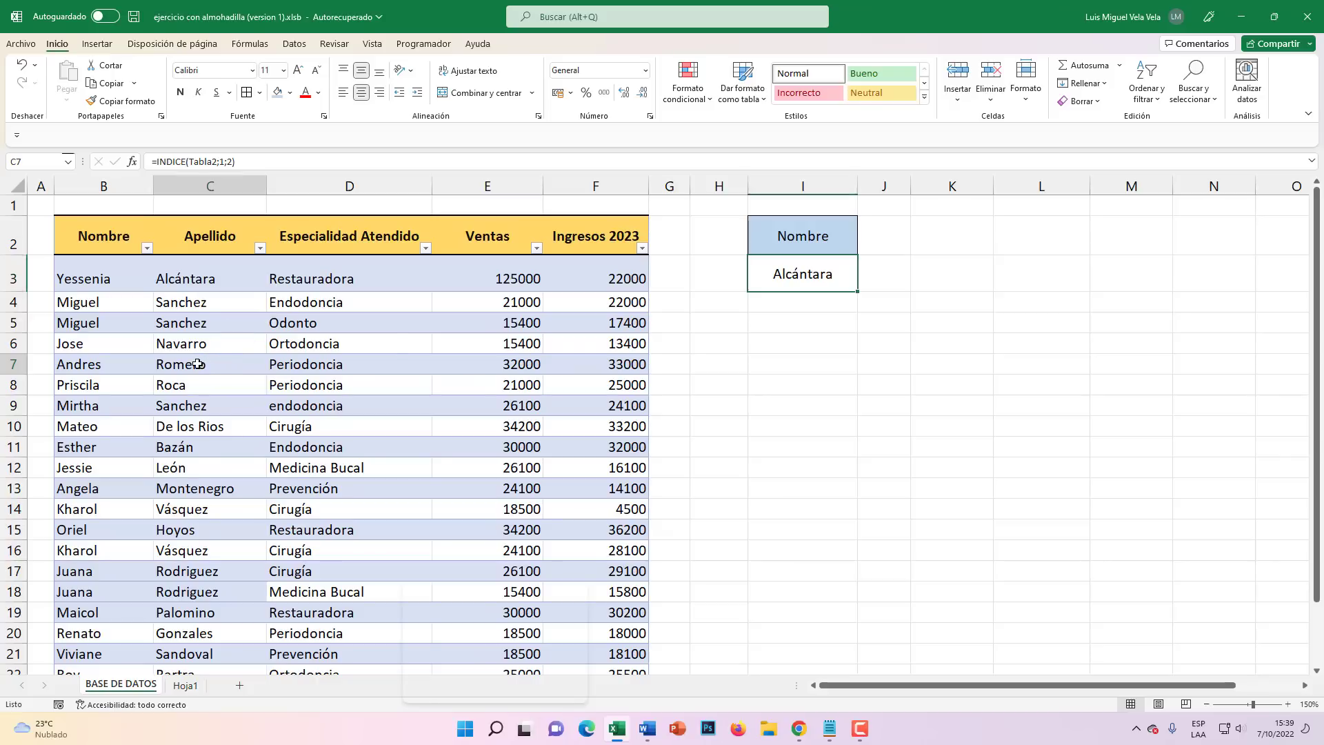
left_click(191, 340)
left_click(290, 92)
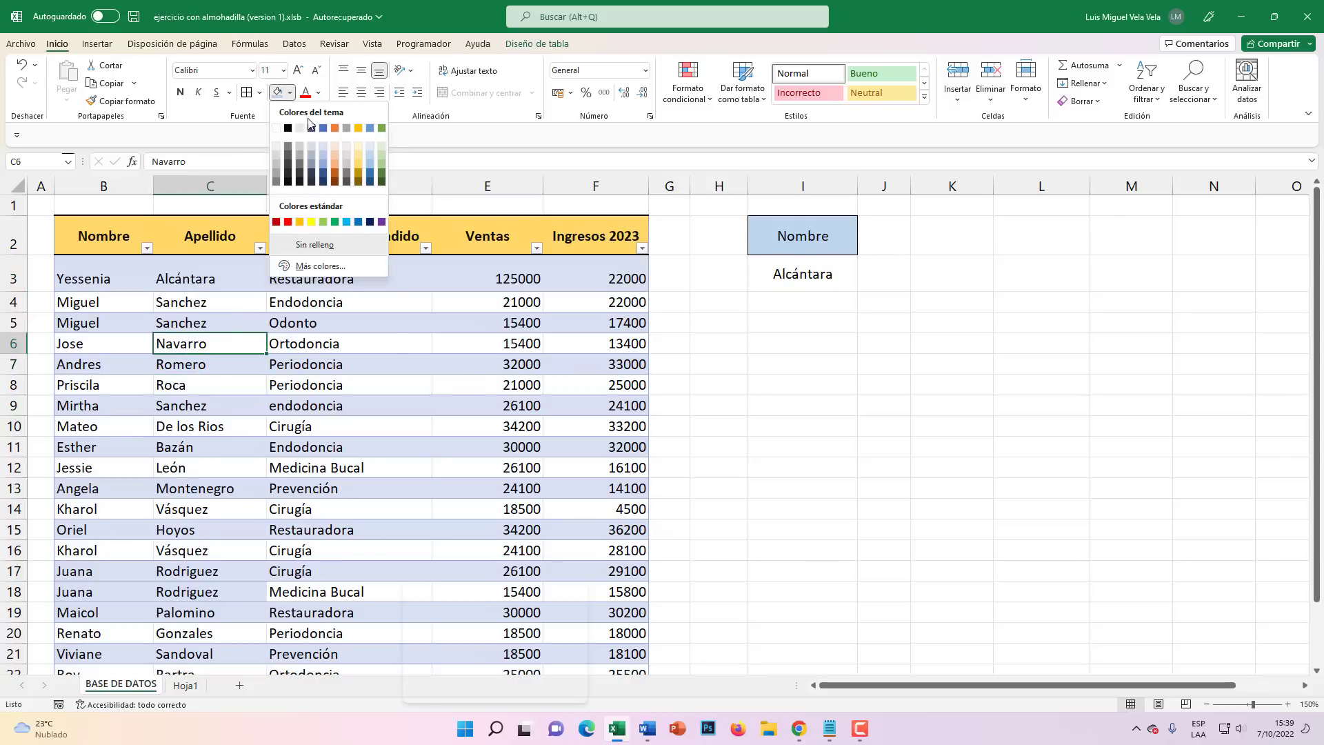
left_click(290, 223)
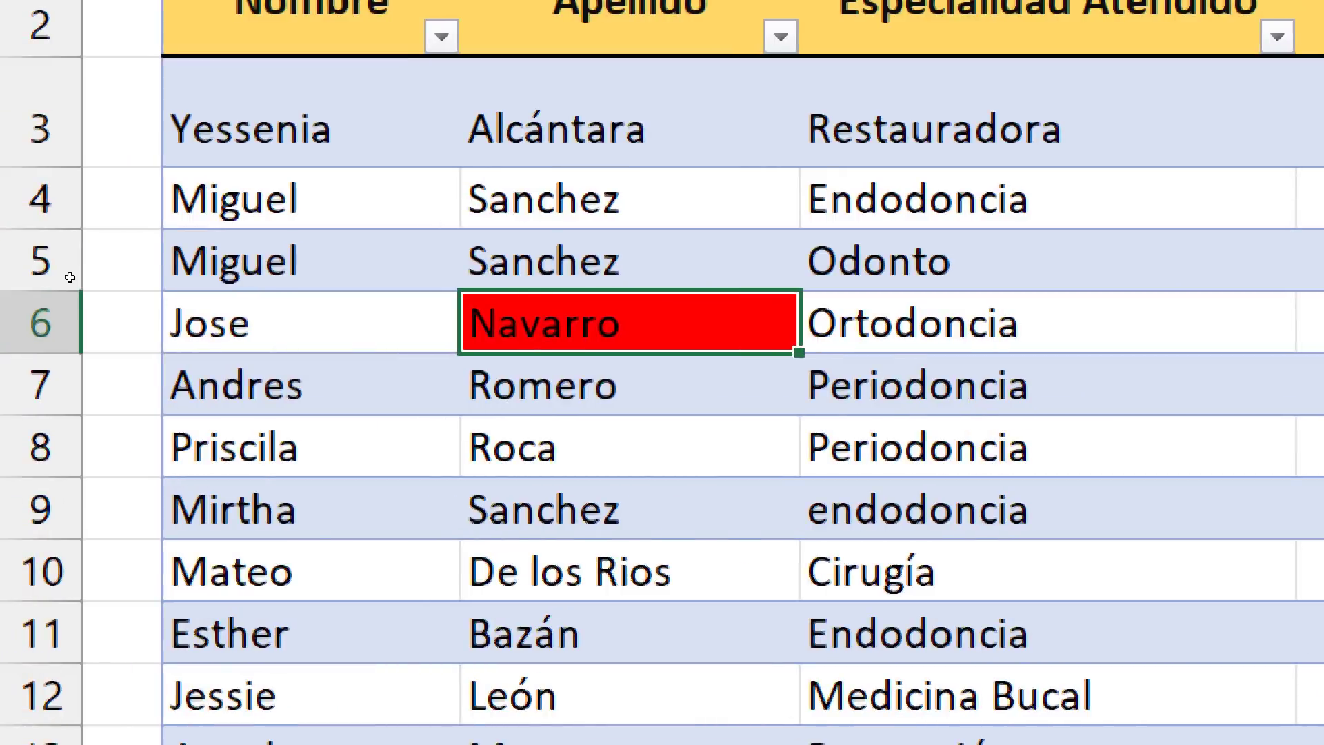
Select rows 3 to 6 and columns B and C to locate Navarro's row and column
left_click(10, 278)
left_click(8, 305)
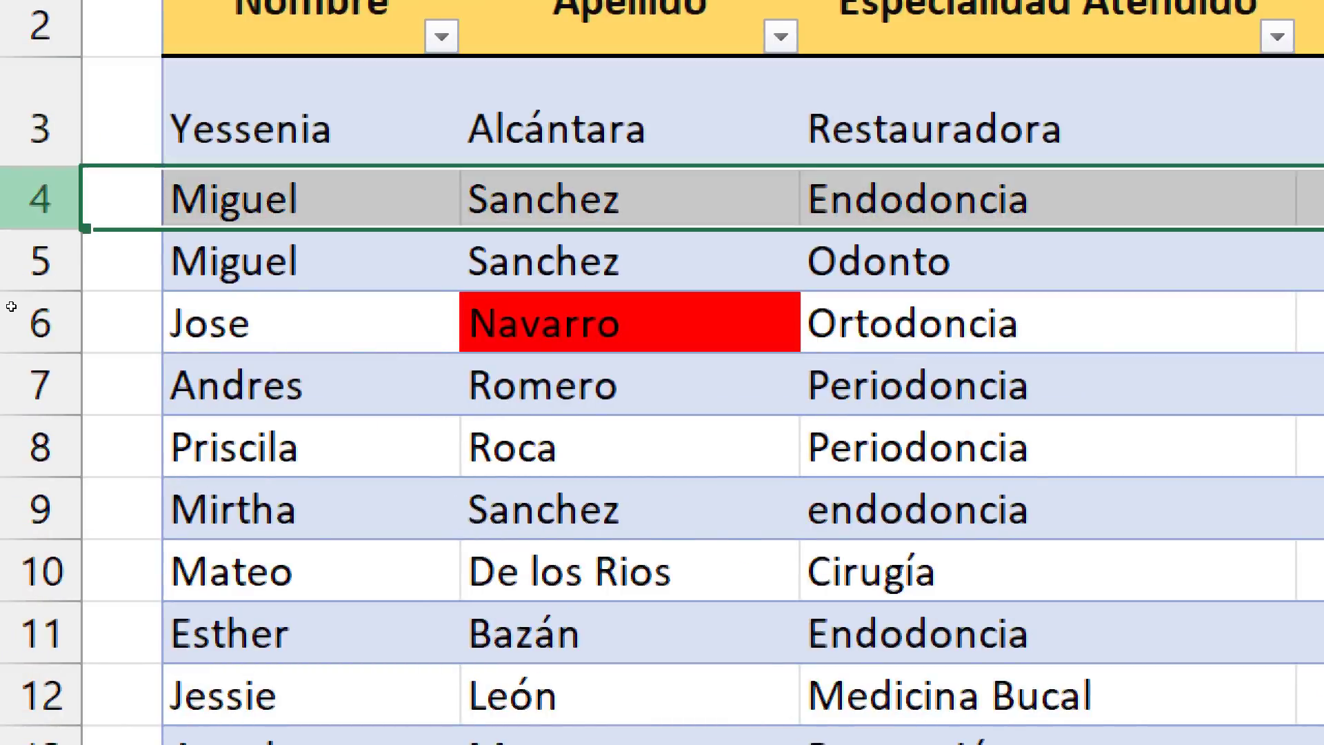
left_click(7, 334)
left_click(12, 343)
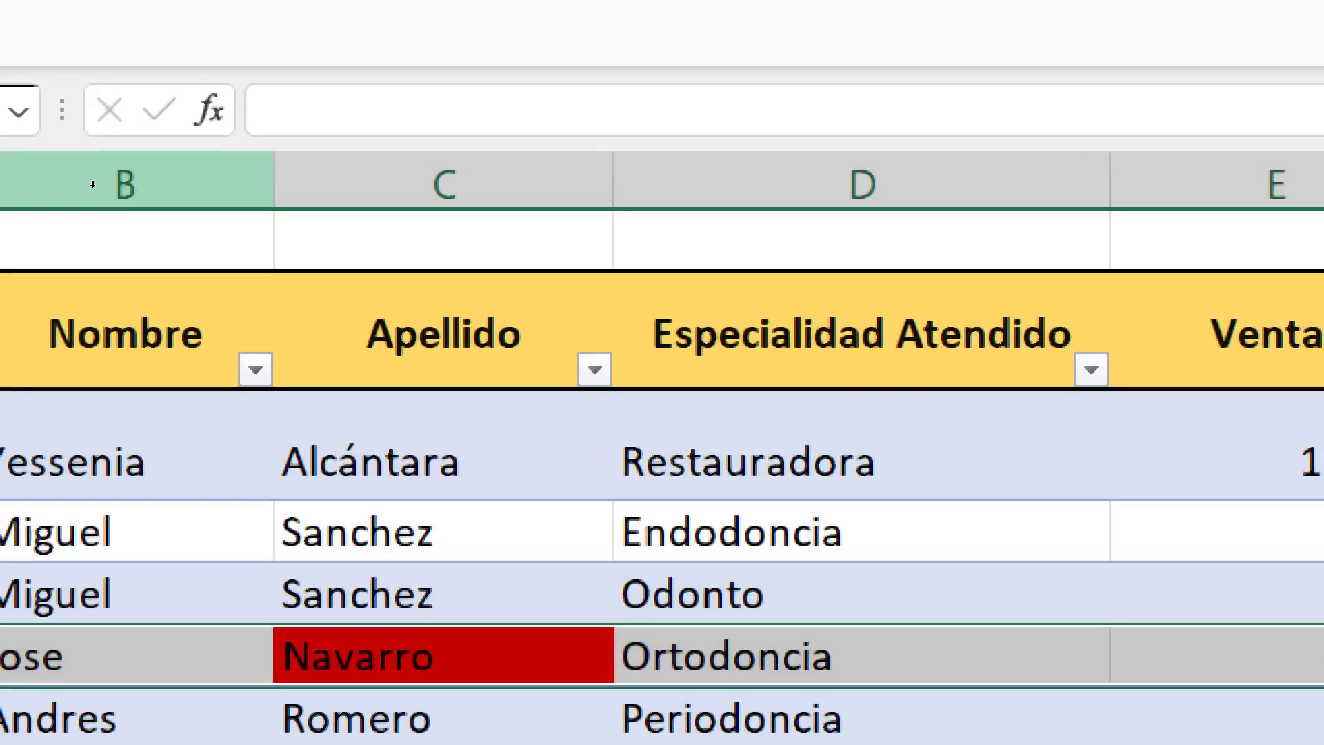
left_click(93, 184)
left_click(207, 184)
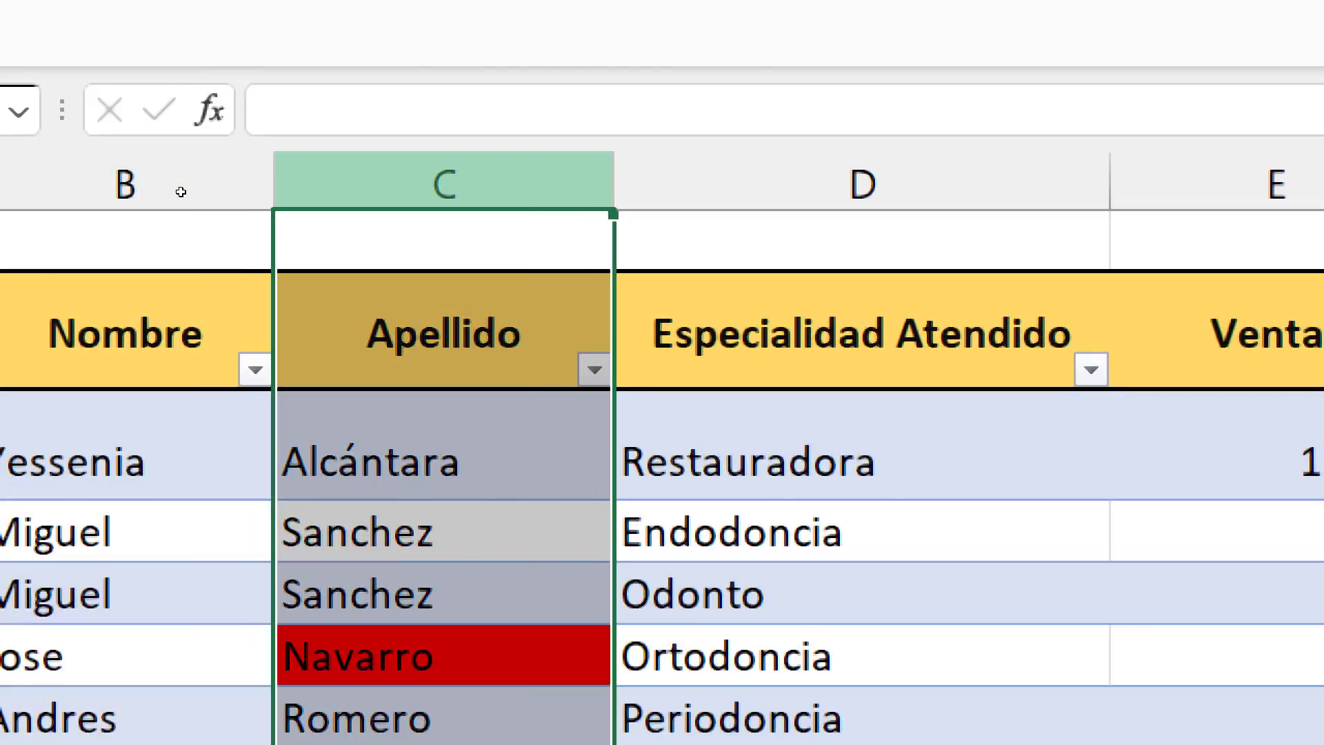
Change the I3 formula's row argument from 1 to 4, giving =INDICE(Tabla2;4;2)
double_click(813, 273)
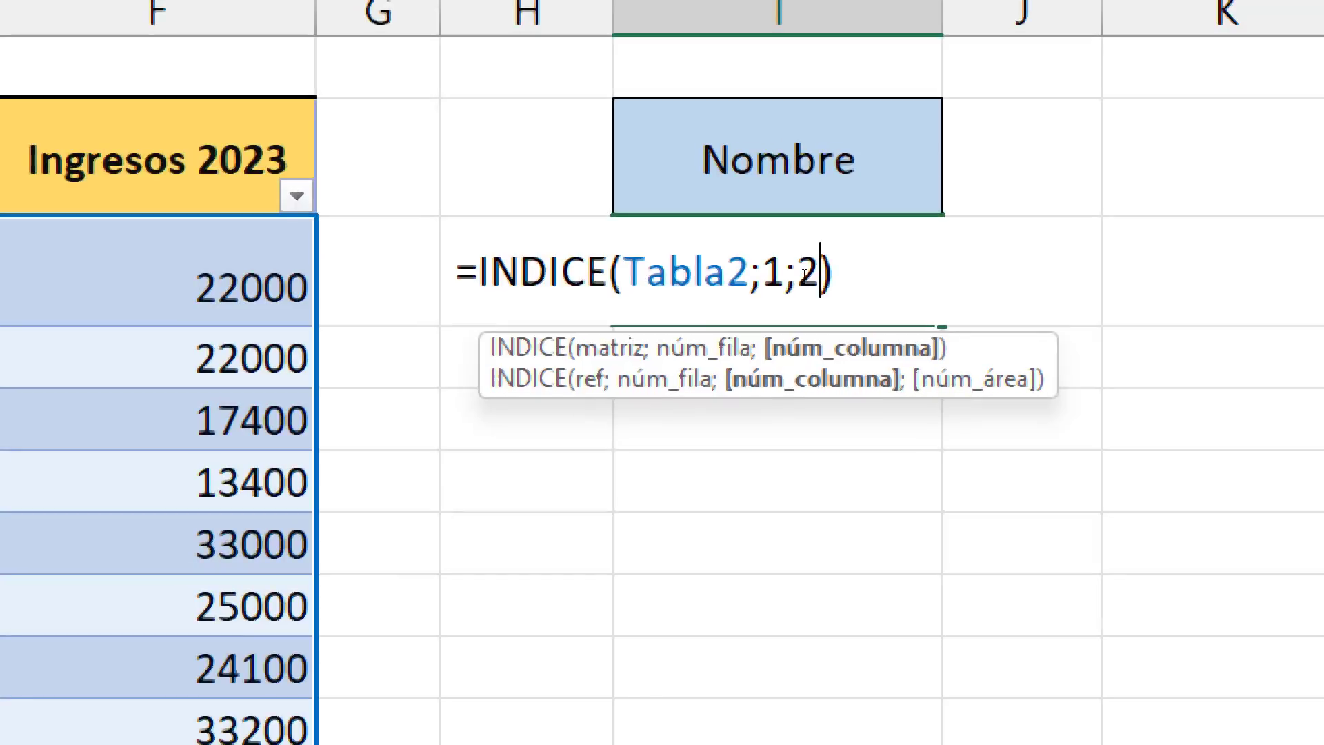
double_click(772, 274)
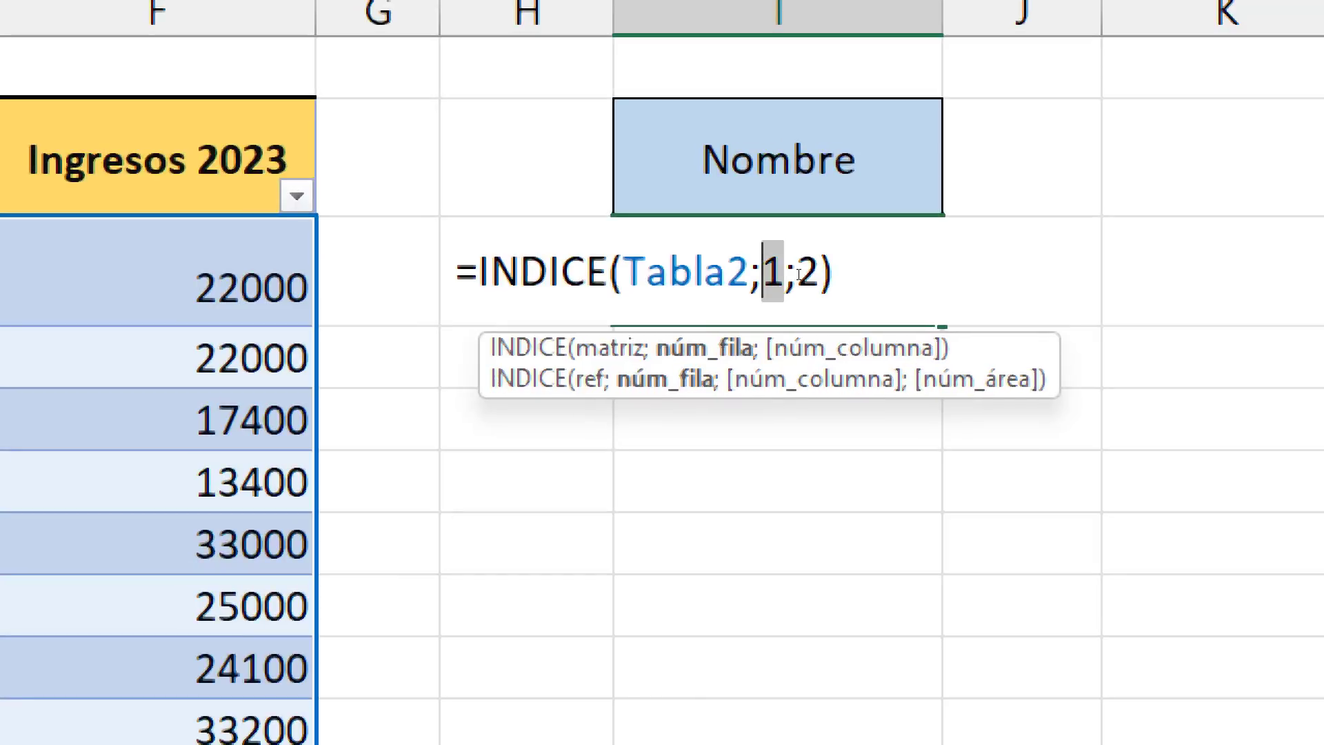
type("4")
left_click(814, 274)
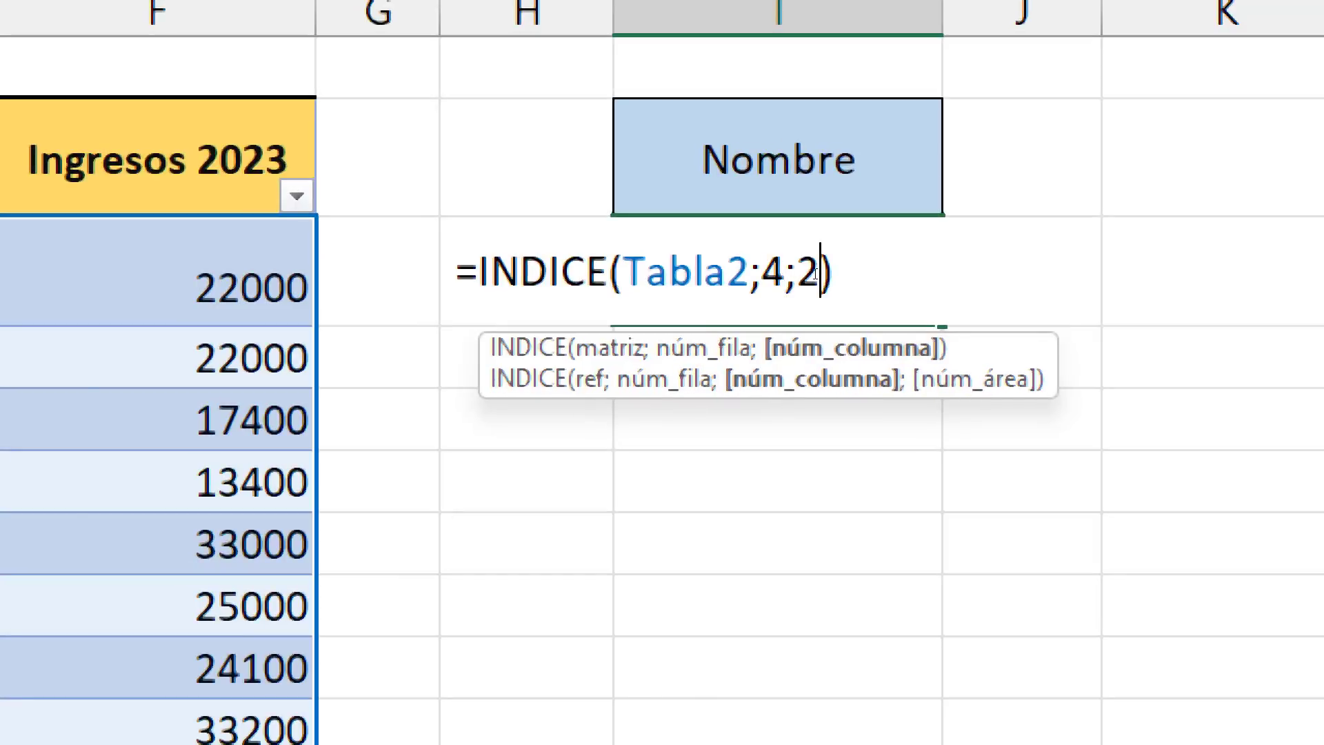
key("Return")
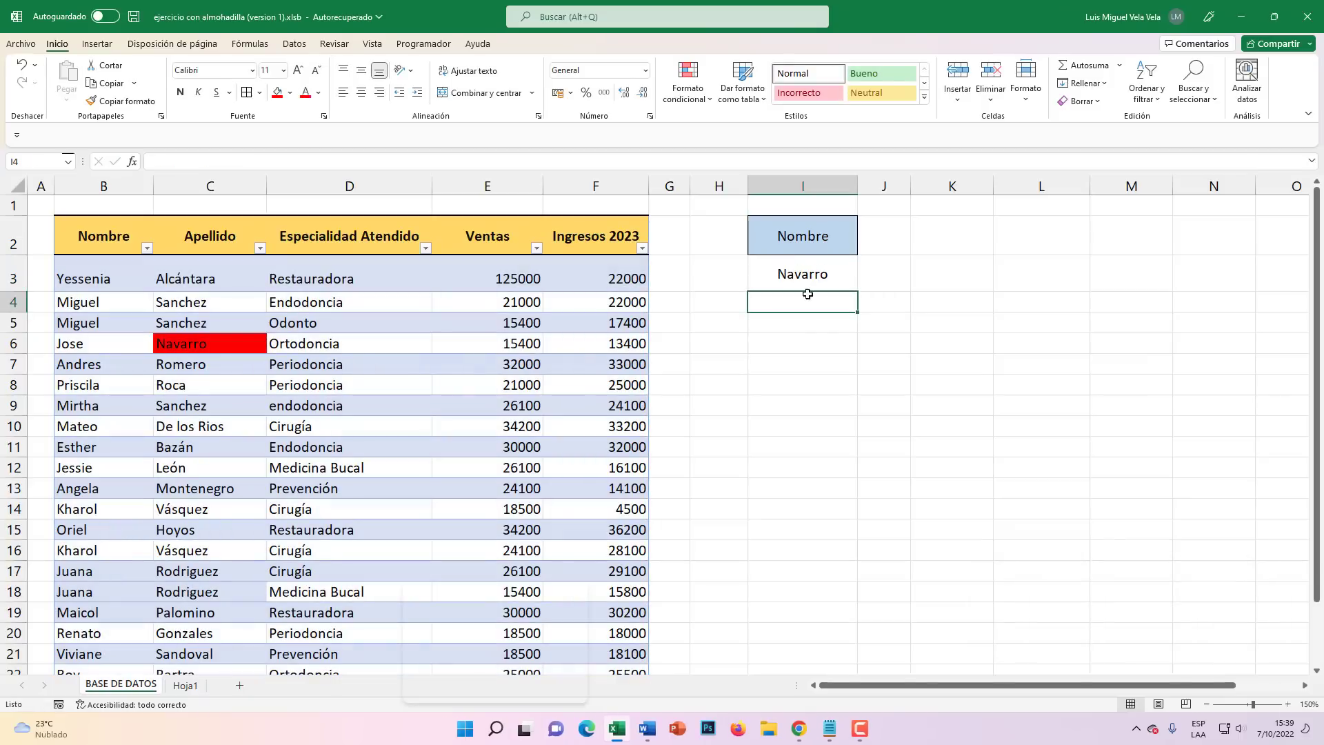
left_click(827, 279)
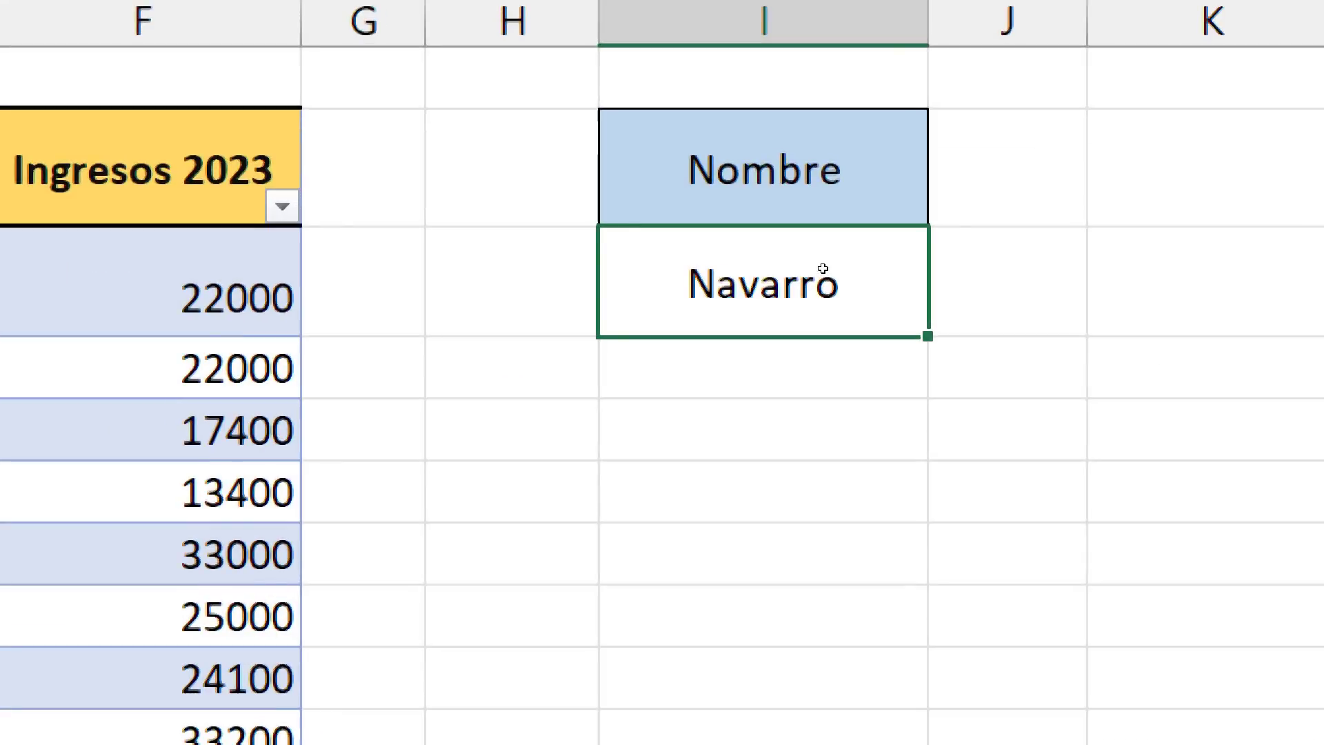
Recheck the I3 formula and browse I2's header choices, leaving it on Nombre
double_click(825, 274)
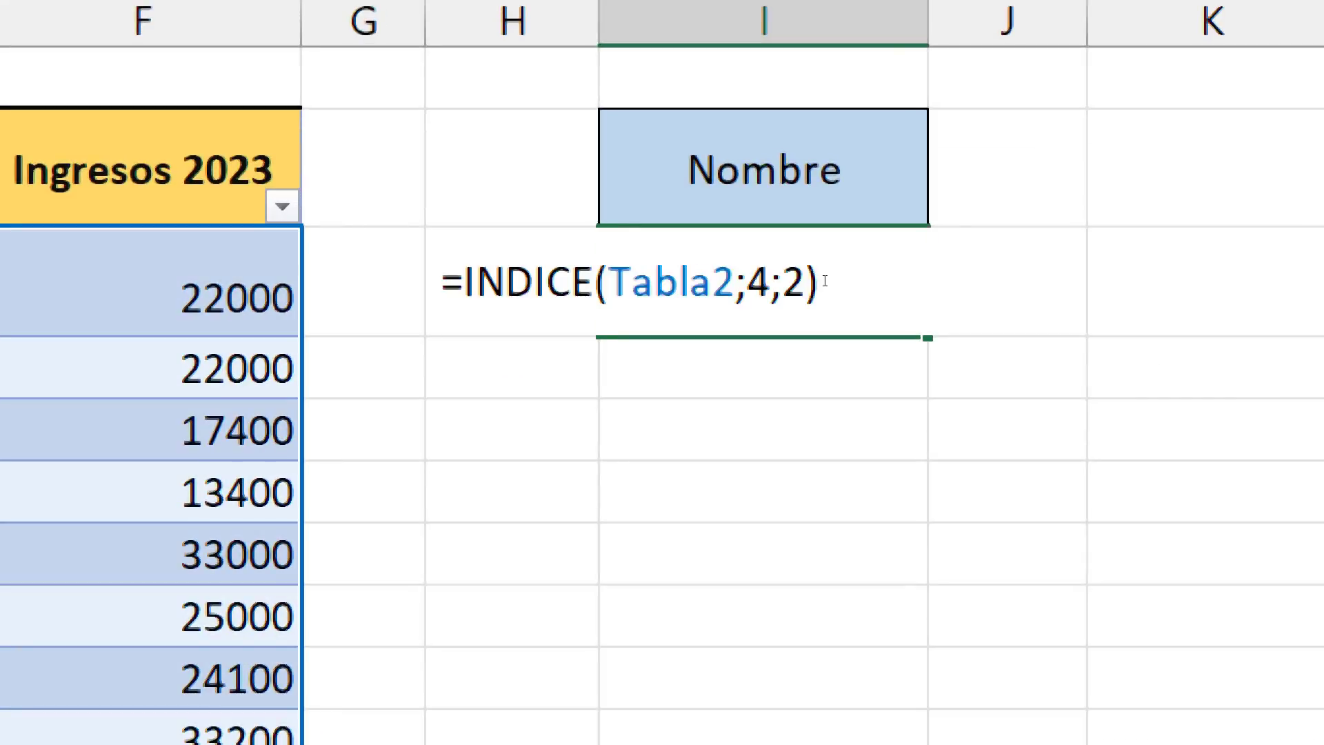
key("ctrl+Return")
key("Up")
key("alt+Down")
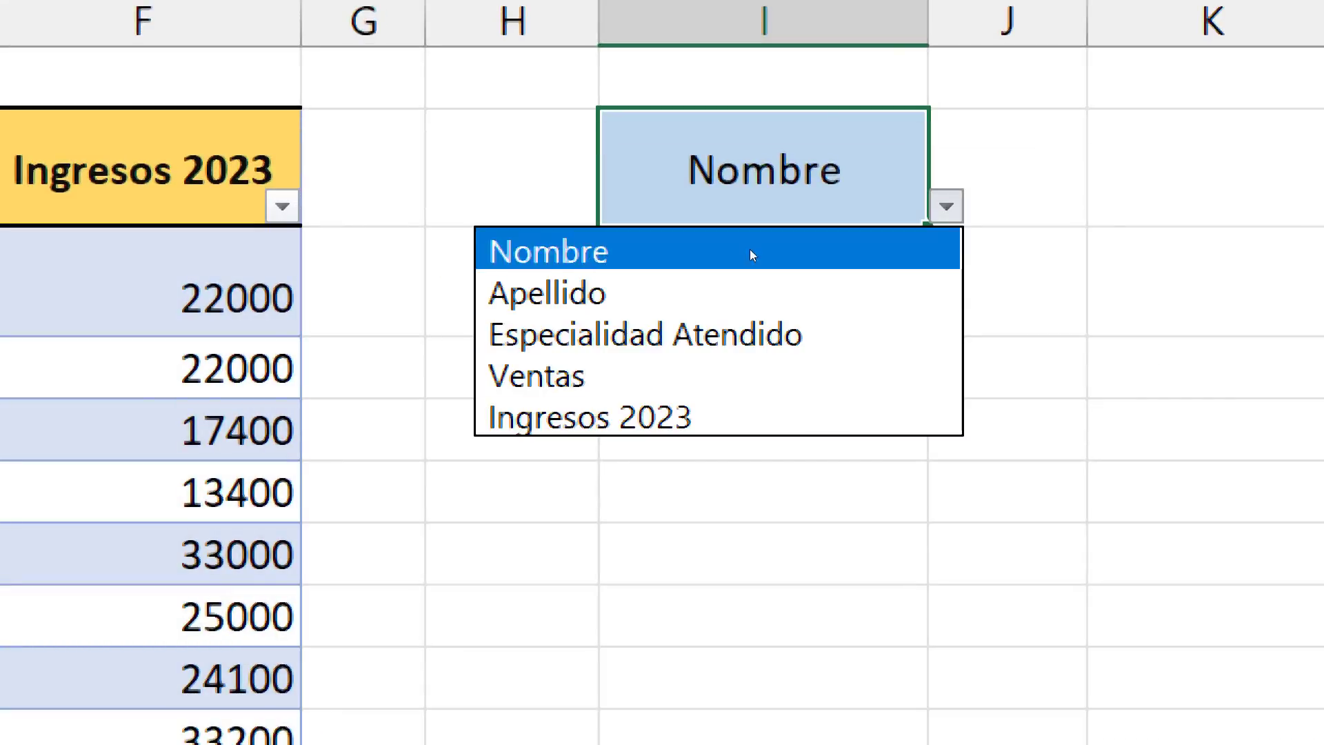
key("Up")
key("Up")
key("End")
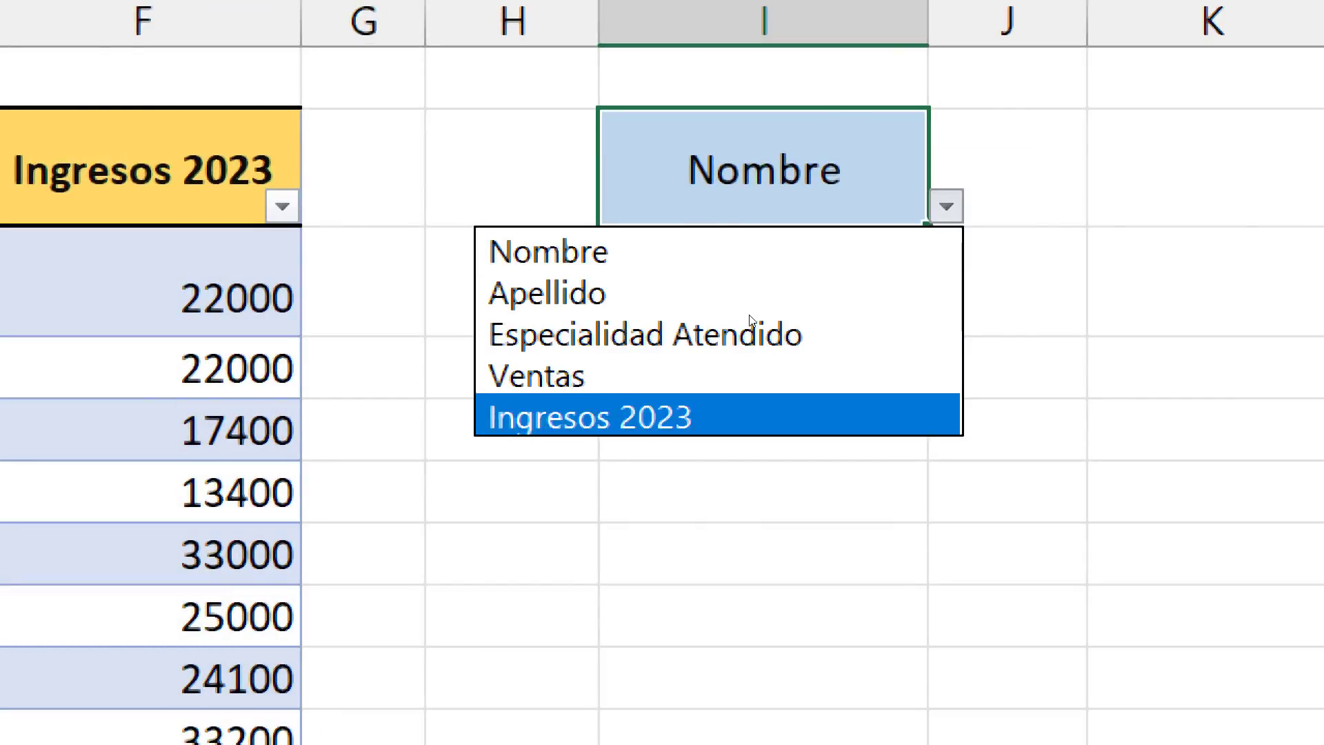
key("Home")
key("Escape")
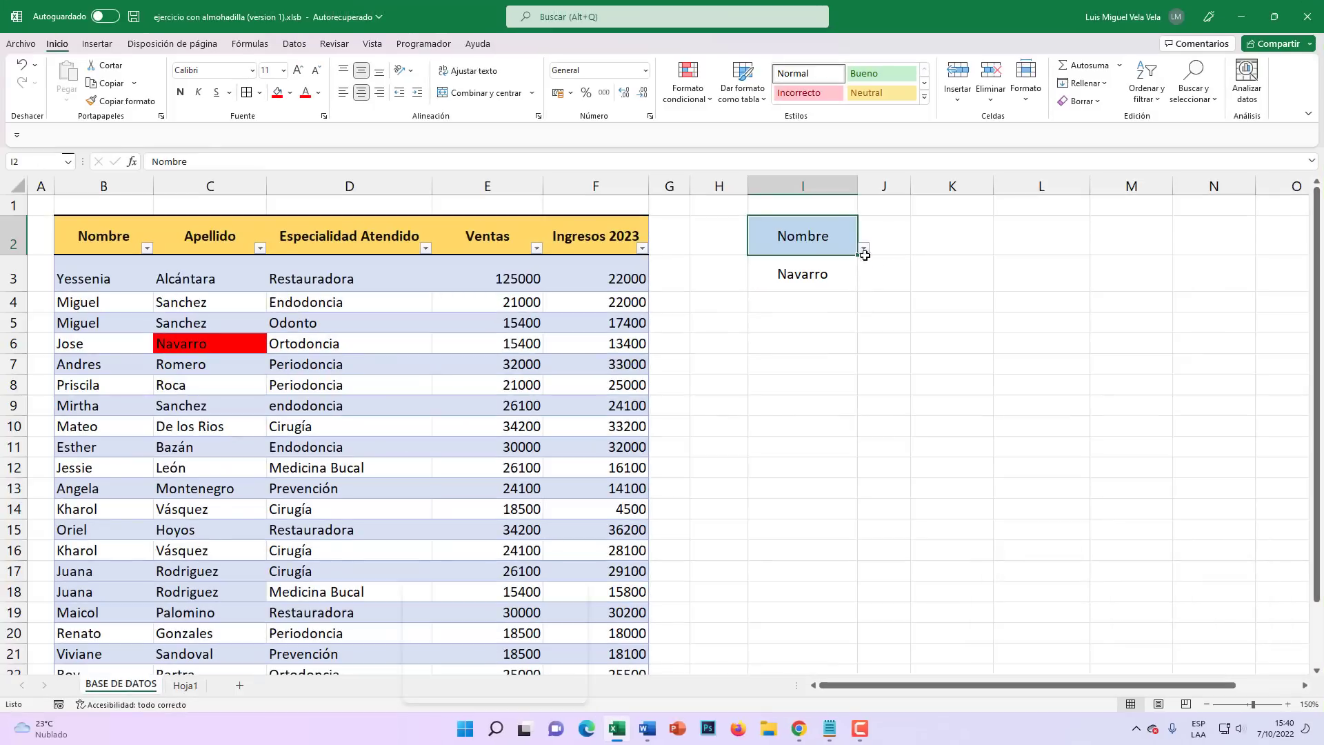
left_click(933, 260)
left_click(933, 238)
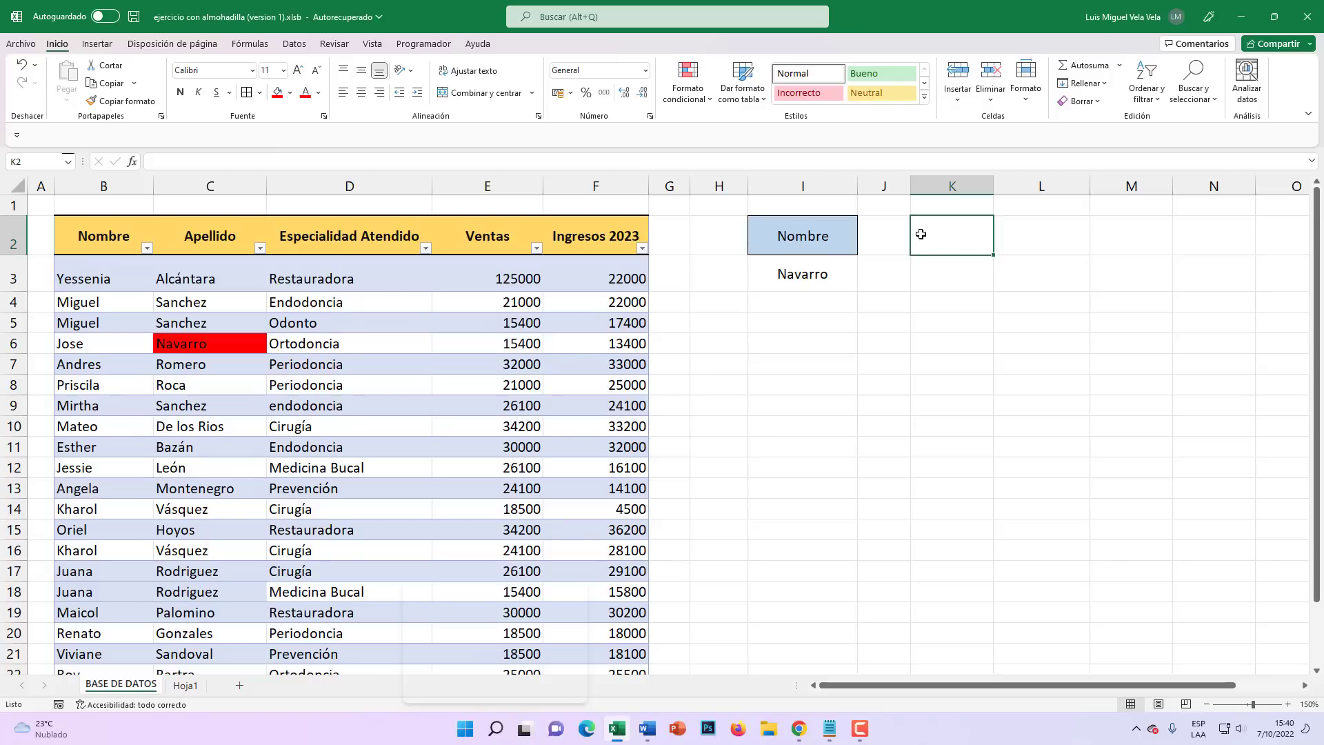
Enter =COINCIDIR(I2;Tabla2[#Encabezados];0) in K2, returning 1 for Nombre
type("=")
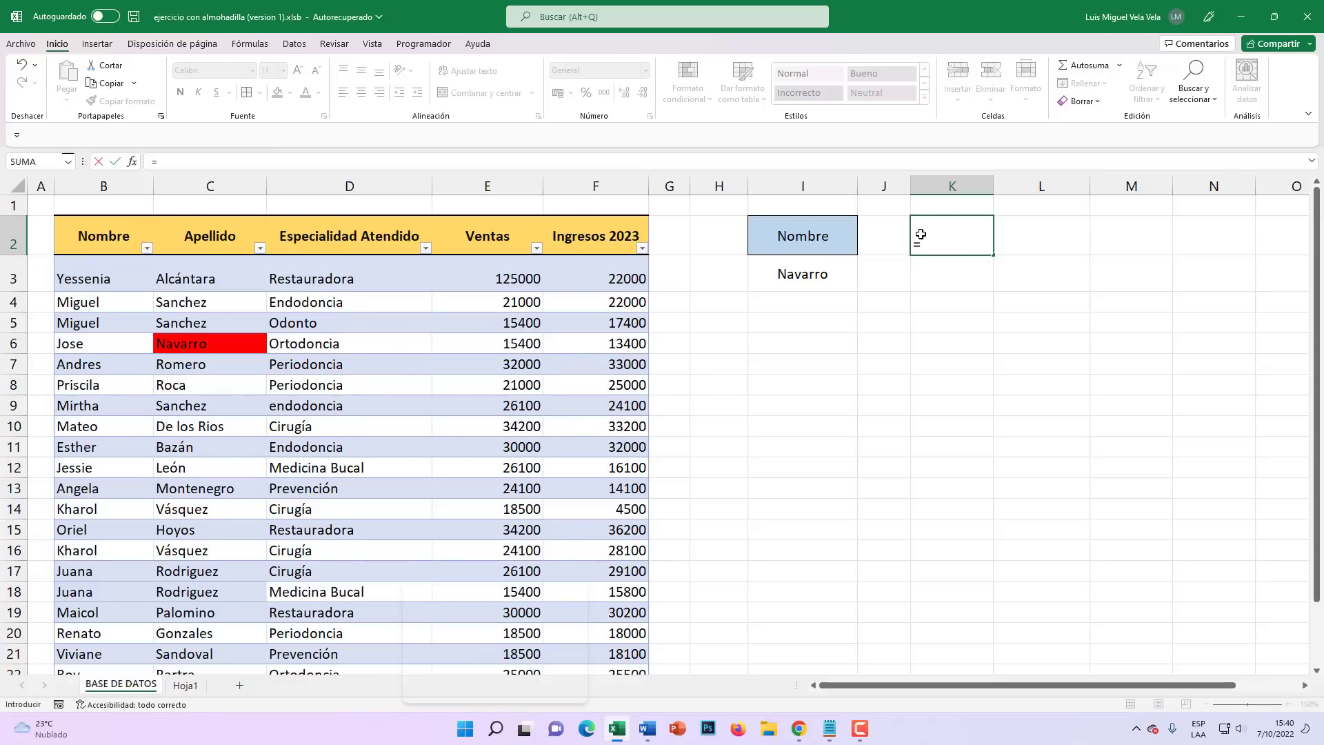
type("coin")
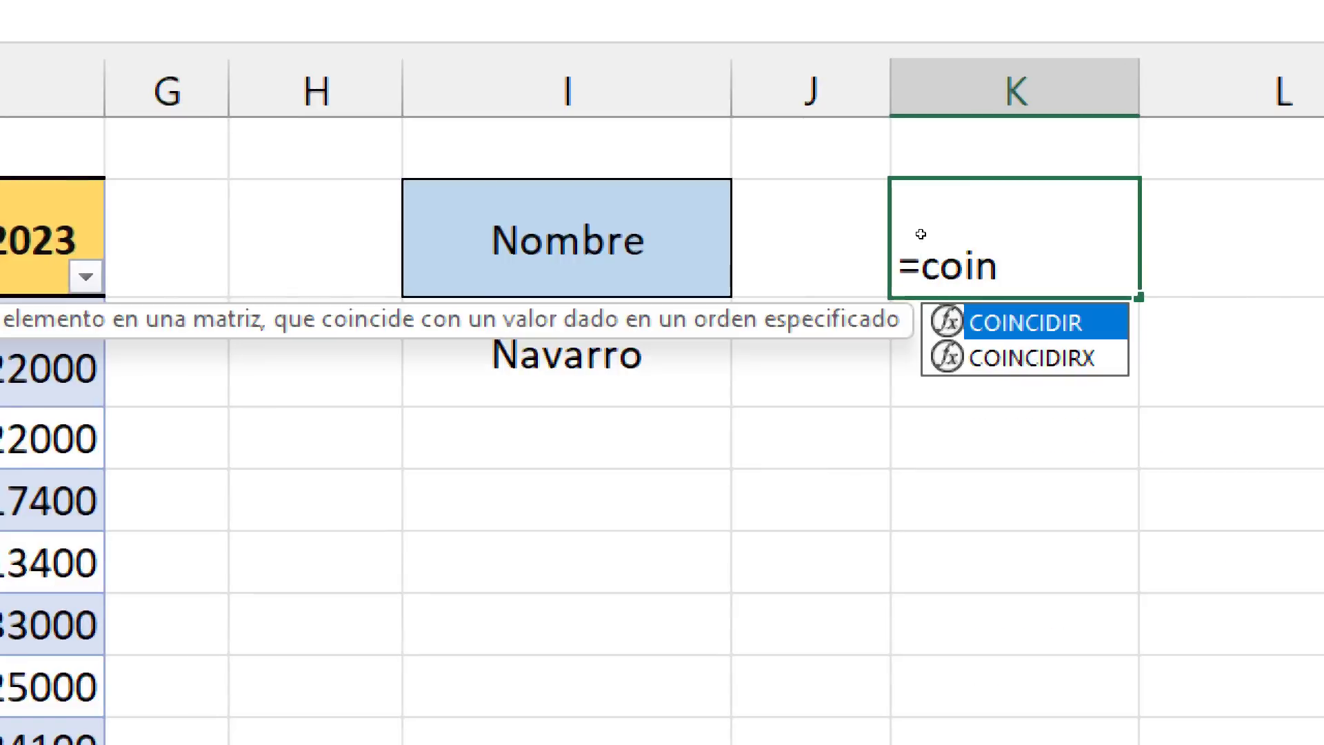
key("Tab")
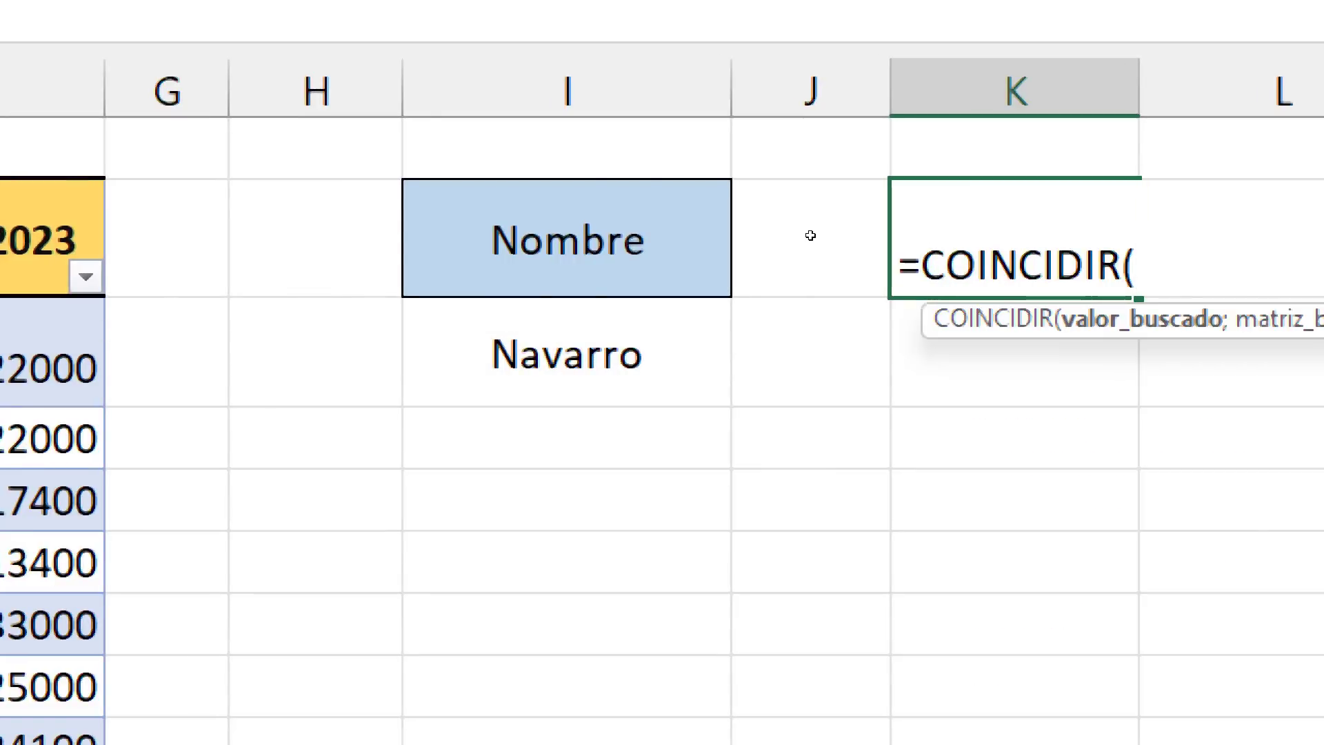
key("Left")
key("Left")
type(";")
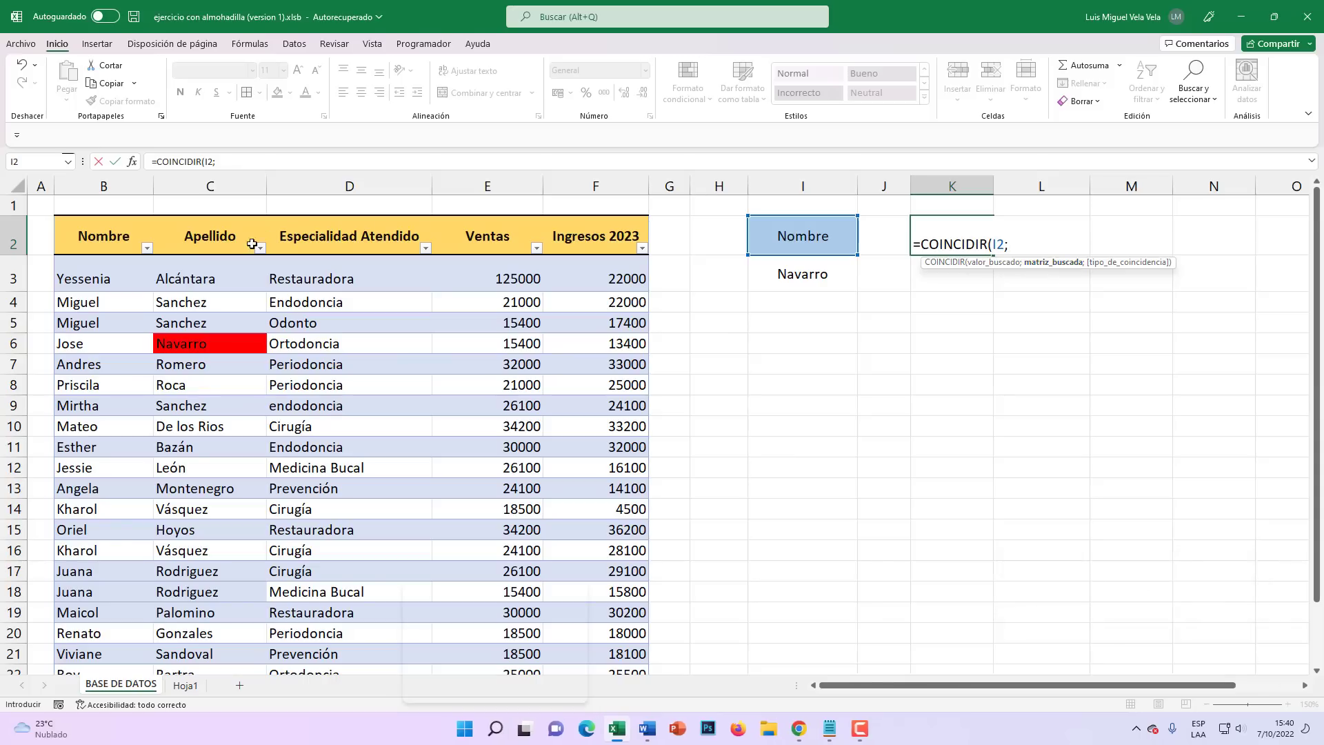
left_click_drag(114, 236, 592, 239)
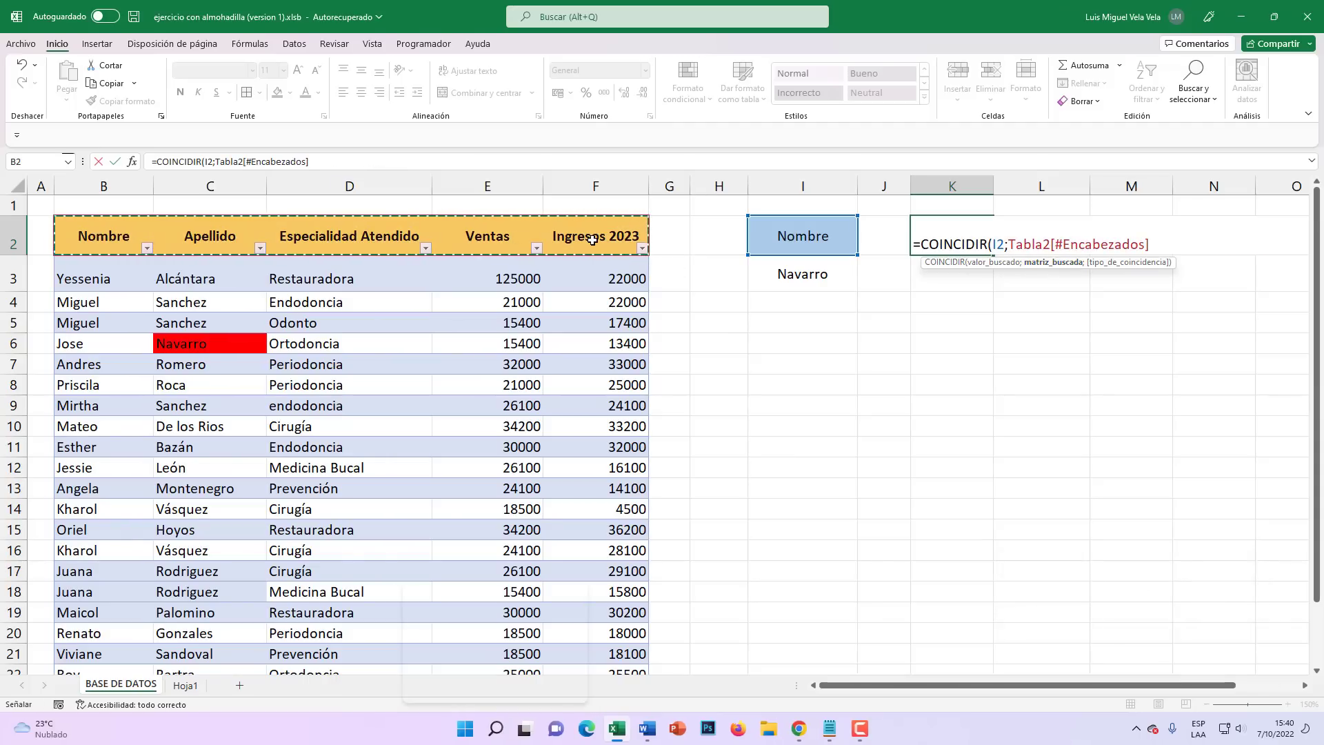
type(";")
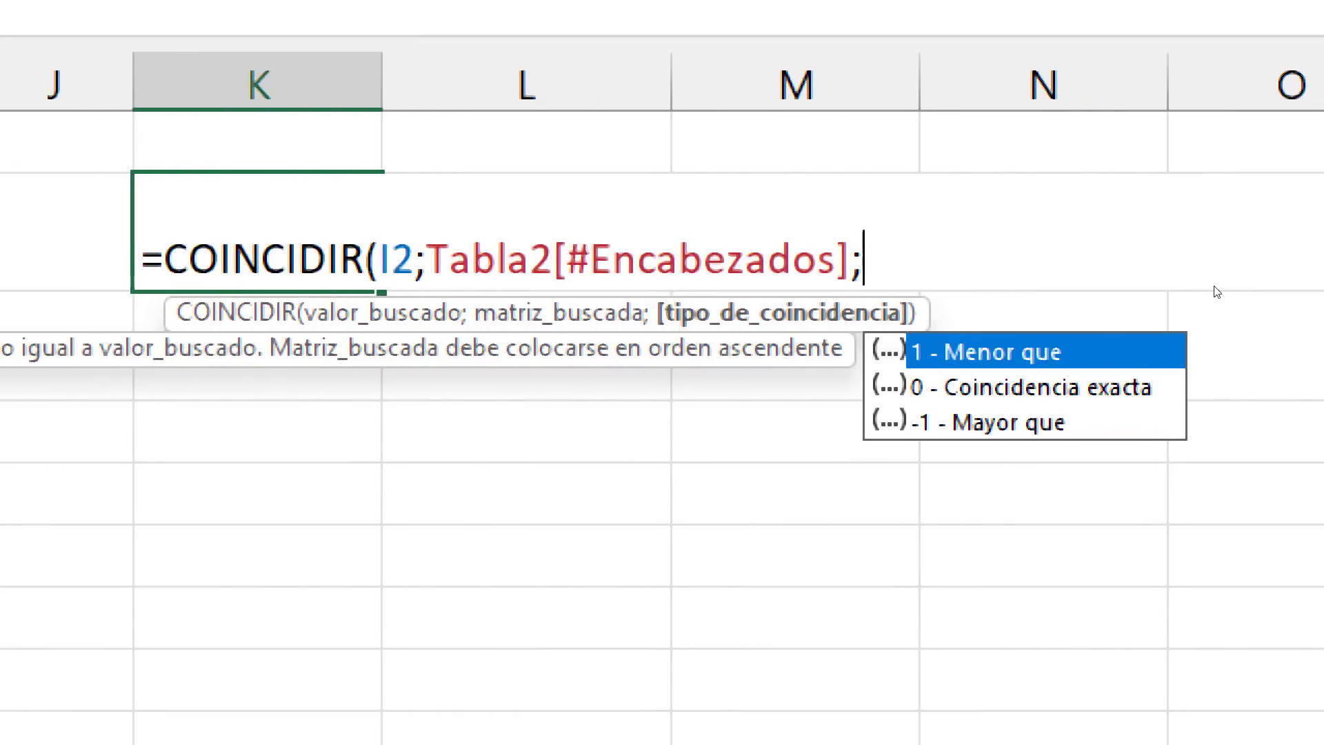
type("0")
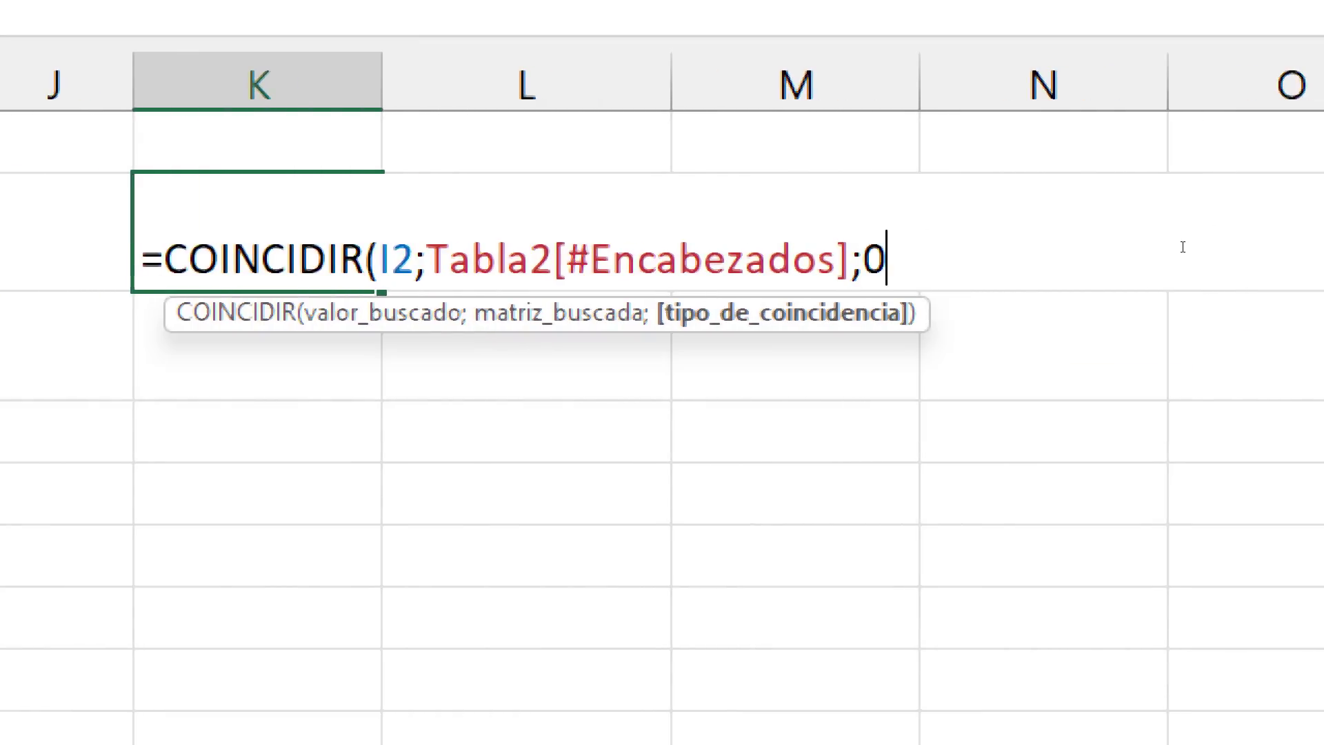
type(")")
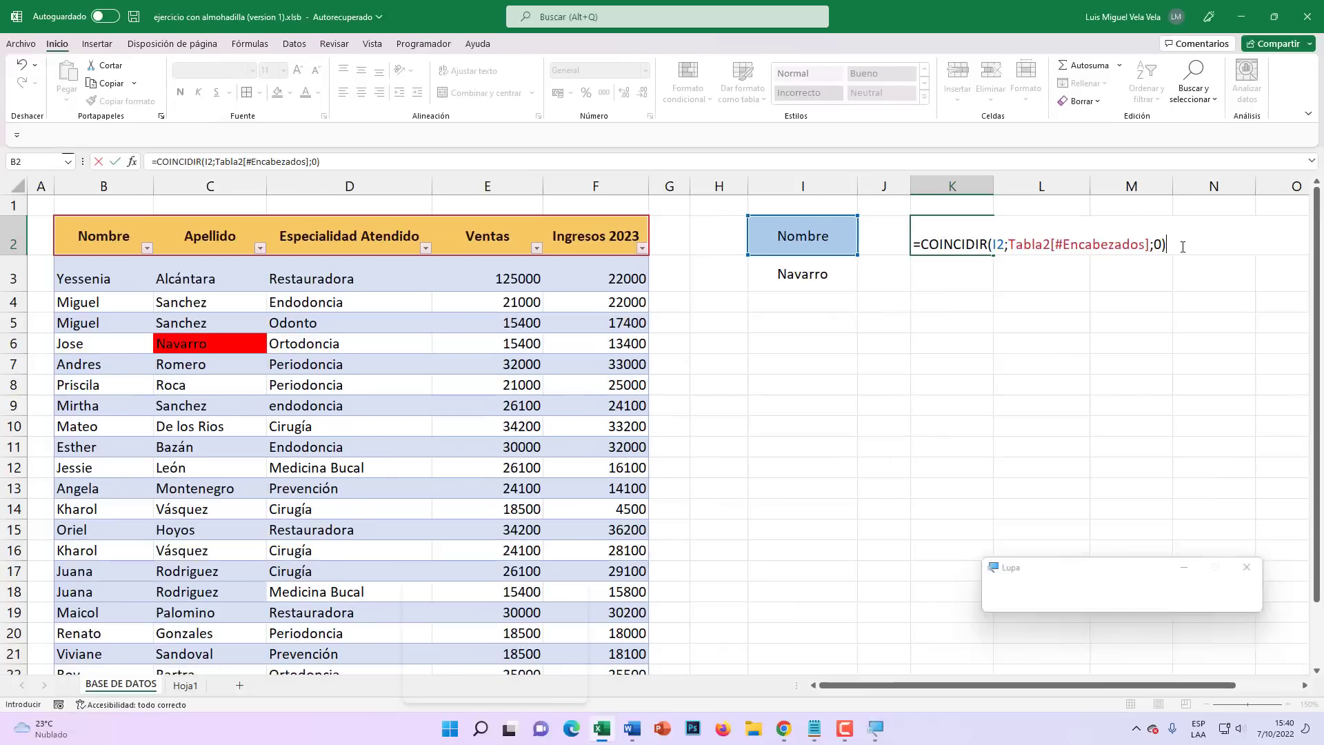
key("Return")
left_click(963, 229)
Choose Apellido in the I2 dropdown, then vertically centre K2 and enlarge its font
left_click(830, 233)
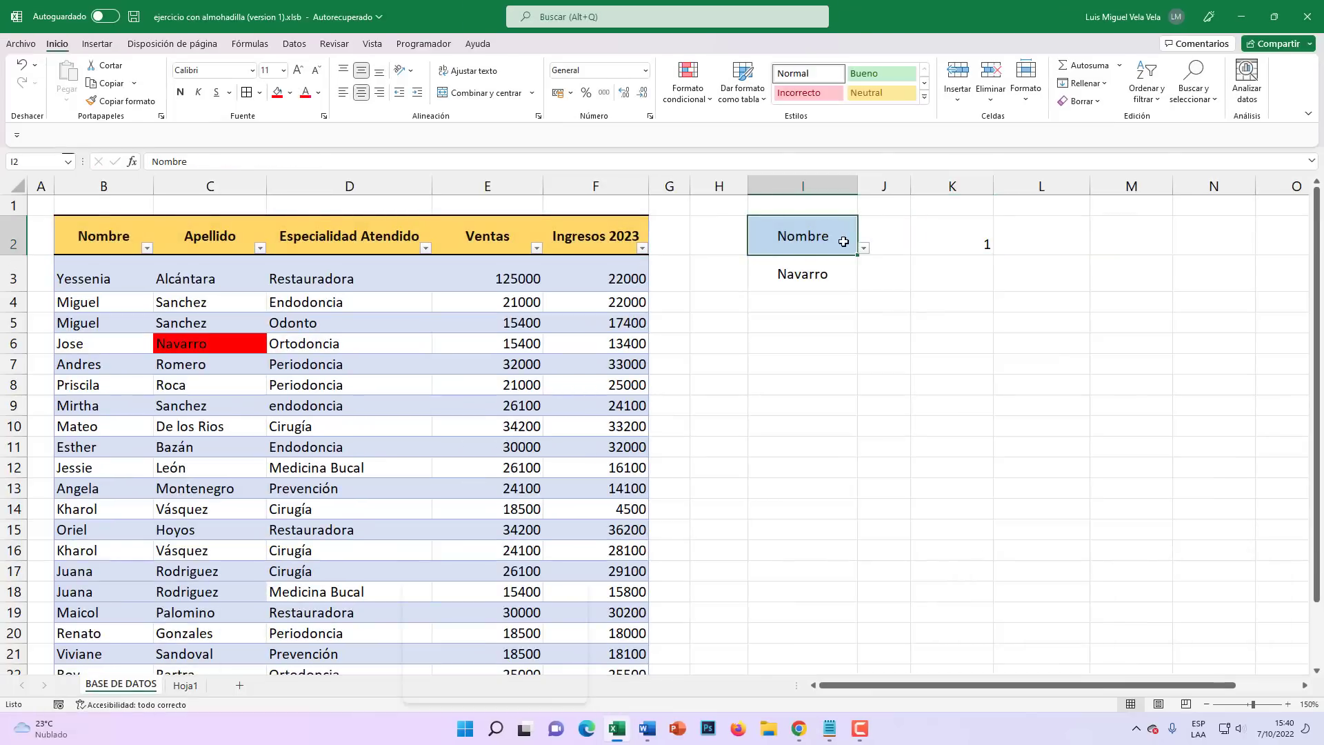
left_click(863, 248)
left_click(792, 276)
left_click(938, 241)
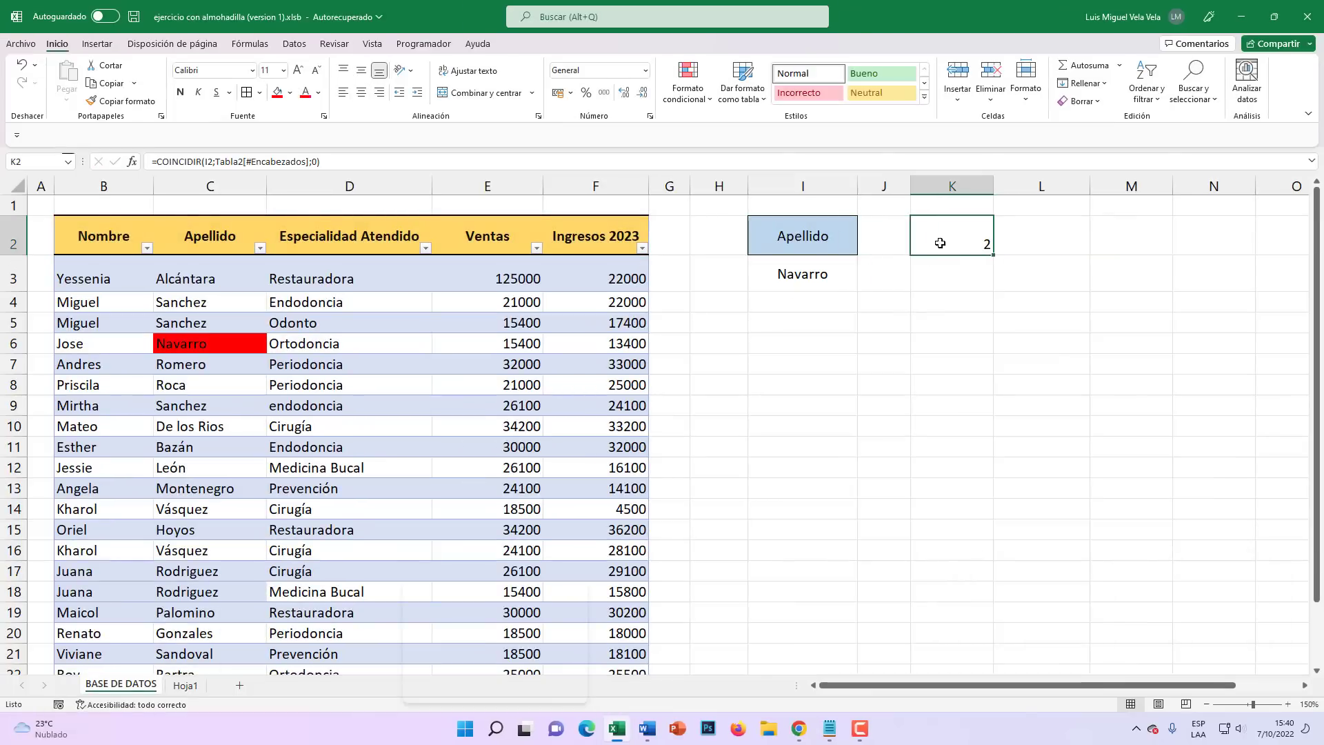
left_click(361, 71)
left_click(297, 70)
left_click(298, 70)
left_click(297, 70)
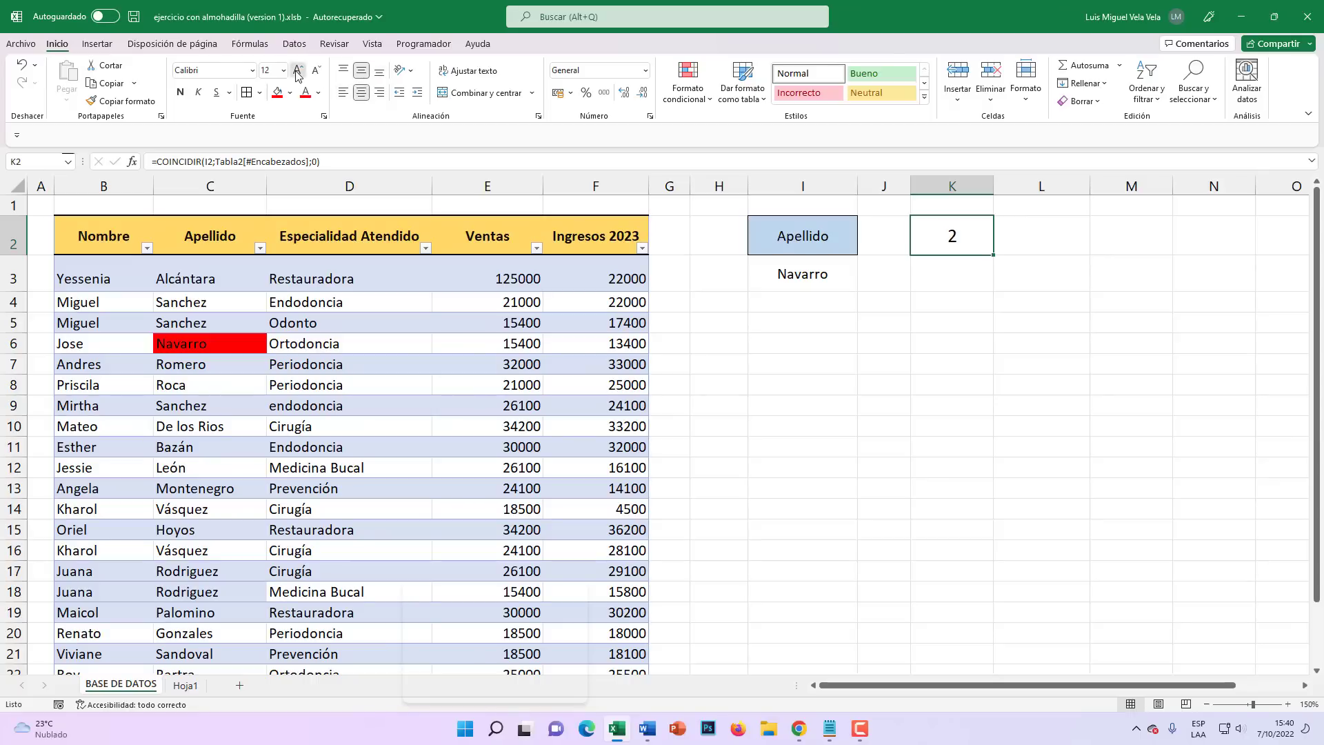
left_click(298, 70)
left_click(297, 70)
Select table columns Nombre, Apellido, Especialidad Atendido and Ventas to compare header positions
left_click(789, 237)
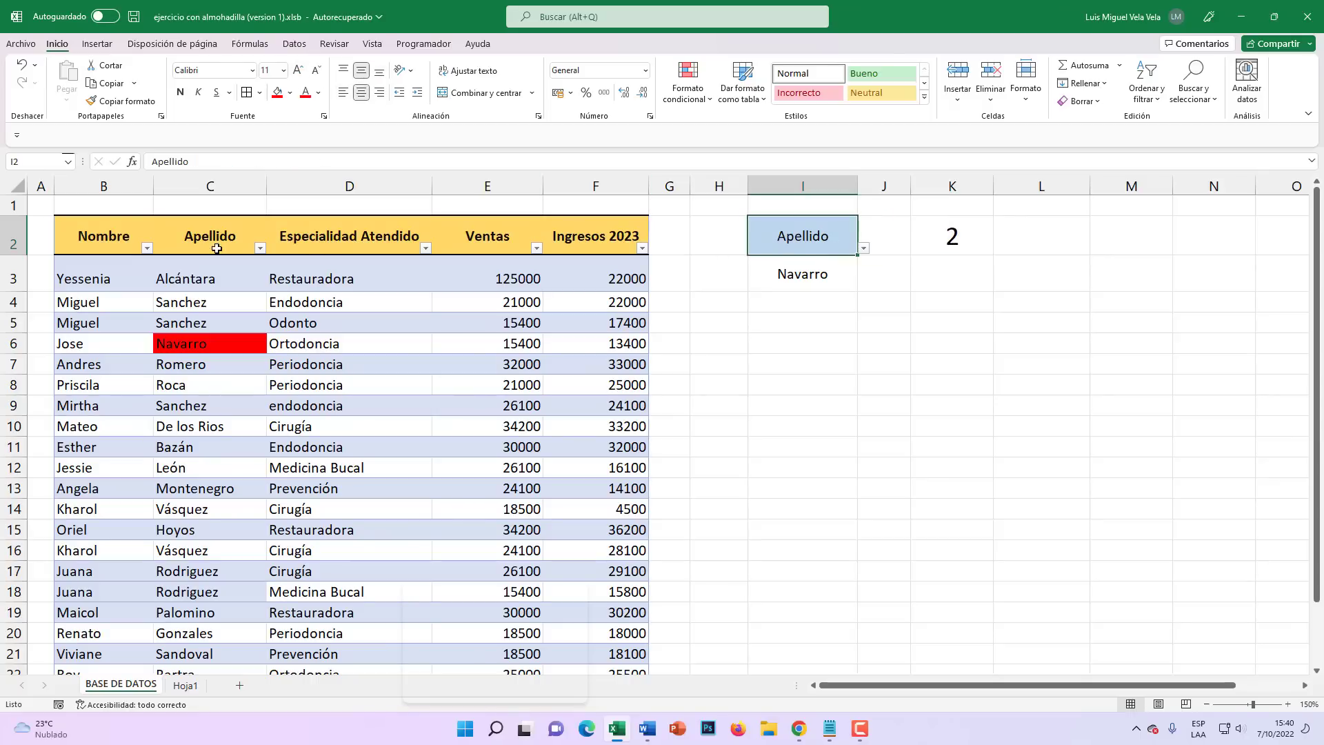
left_click(104, 186)
left_click(211, 186)
left_click(491, 201)
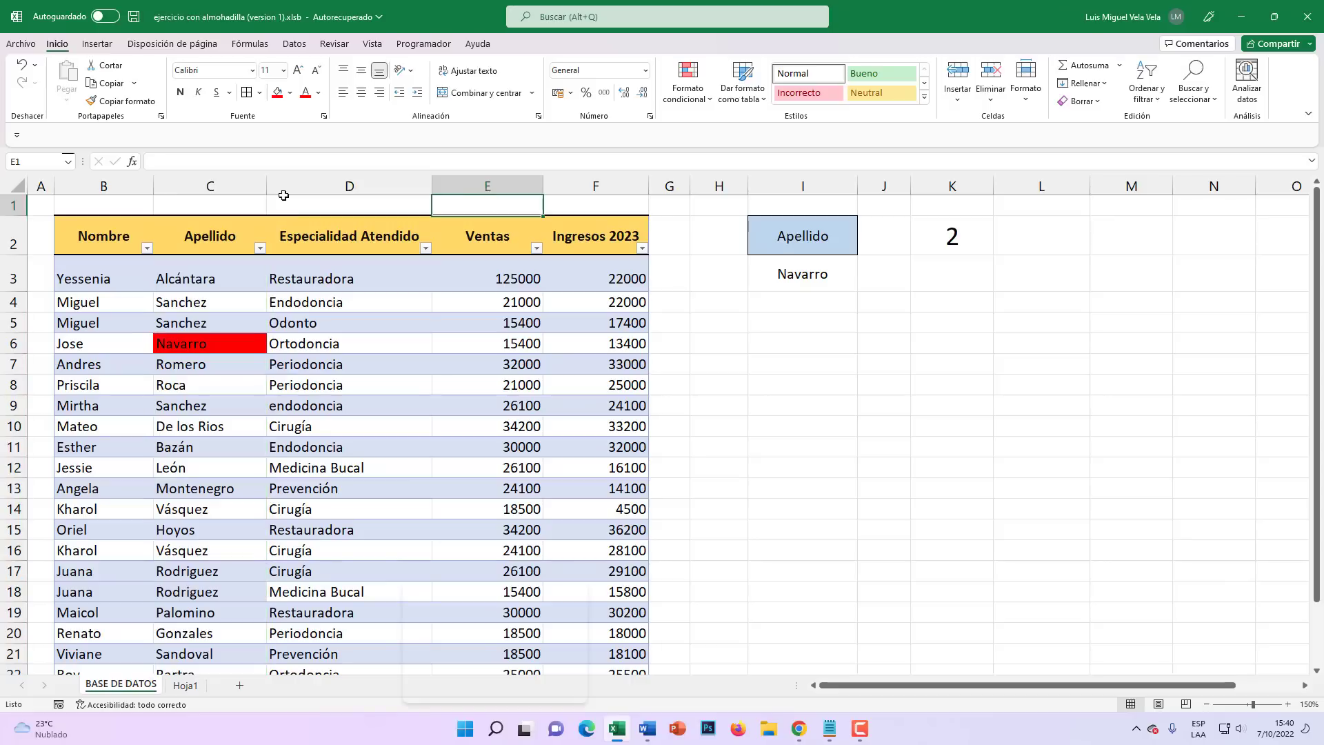
left_click(104, 187)
left_click(210, 186)
left_click(284, 176)
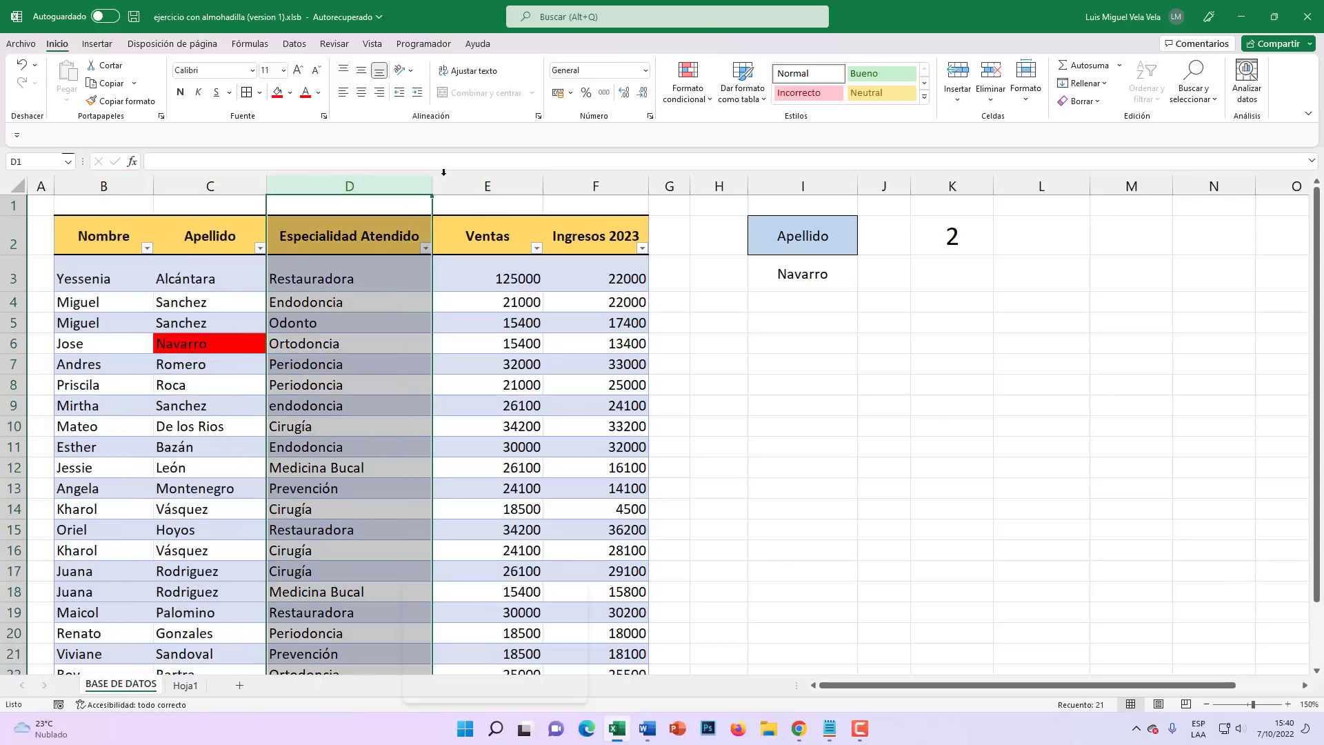
left_click(488, 185)
Set I2 to Ventas and check that K2's COINCIDIR formula now returns 4
left_click(824, 226)
left_click(863, 248)
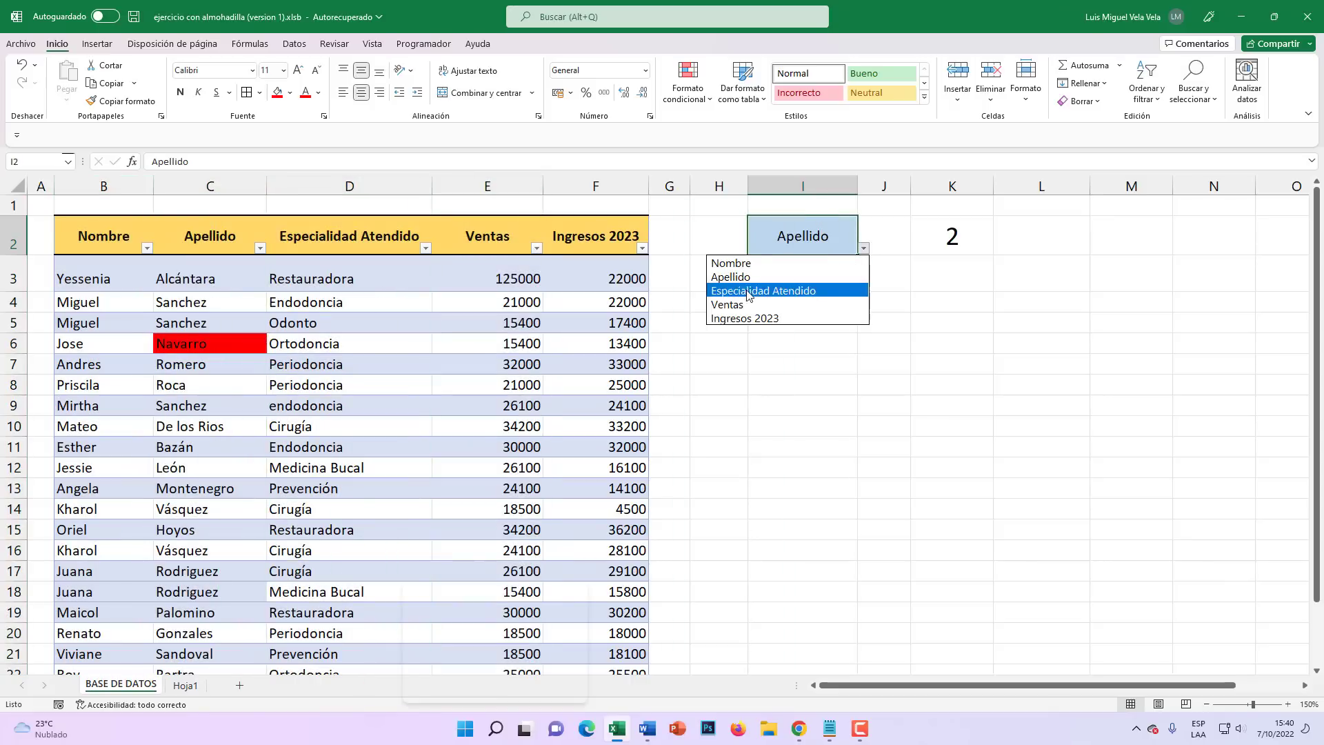
left_click(785, 304)
left_click(935, 237)
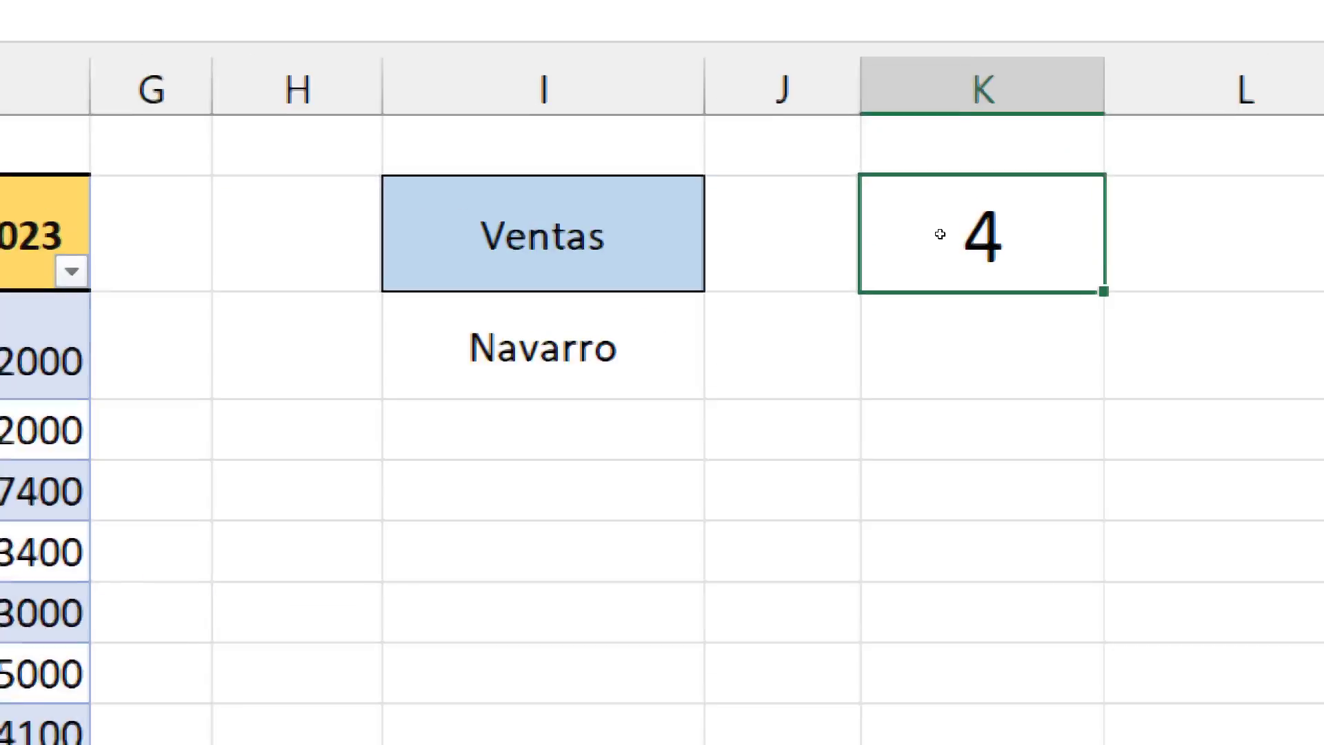
double_click(952, 231)
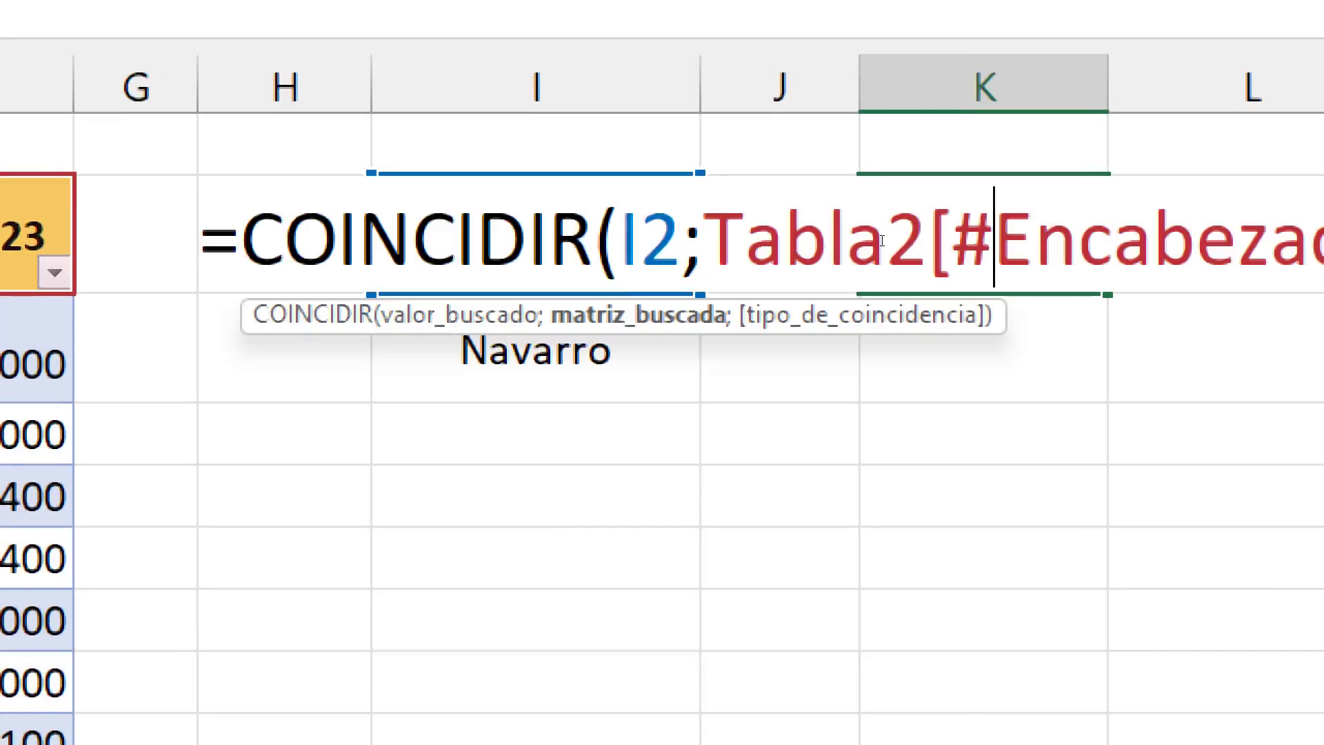
key("Escape")
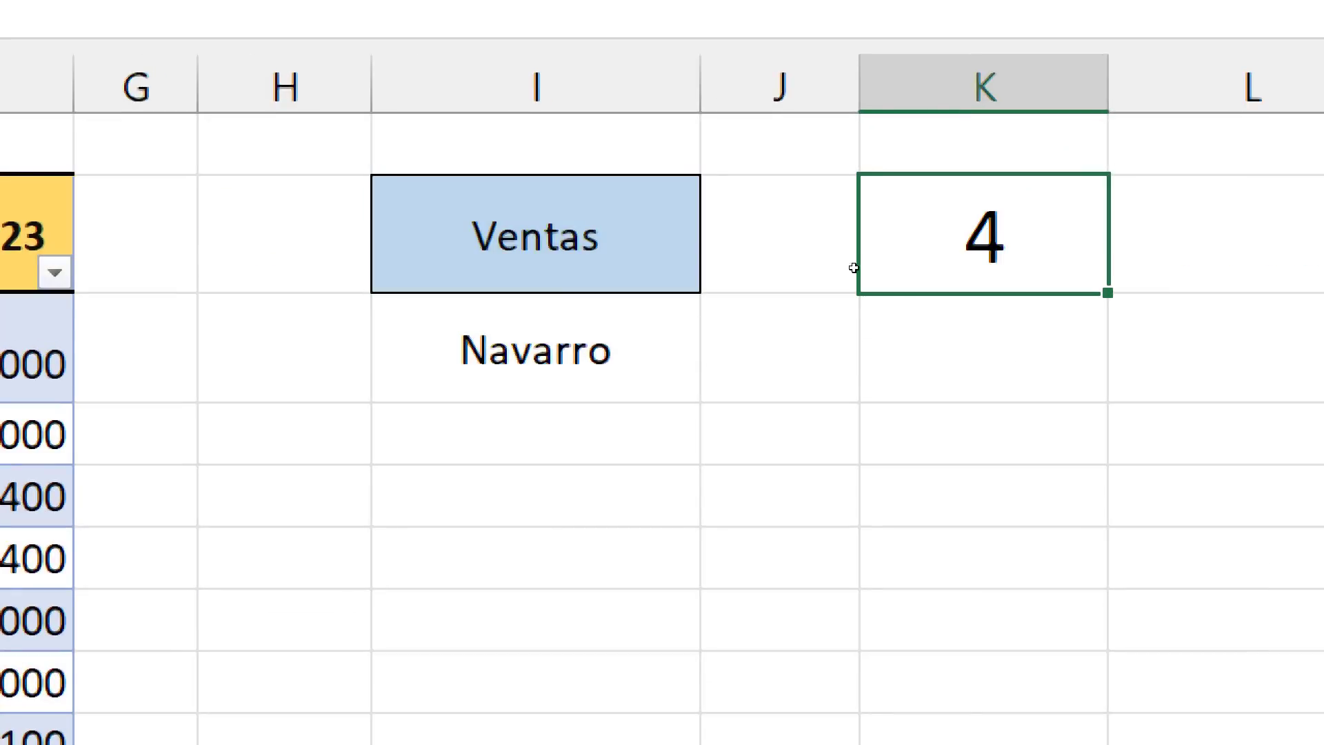
Edit I3's INDICE formula with the cursor at its column argument
key("Left")
key("Left")
key("Down")
key("F2")
key("Left")
key("Left")
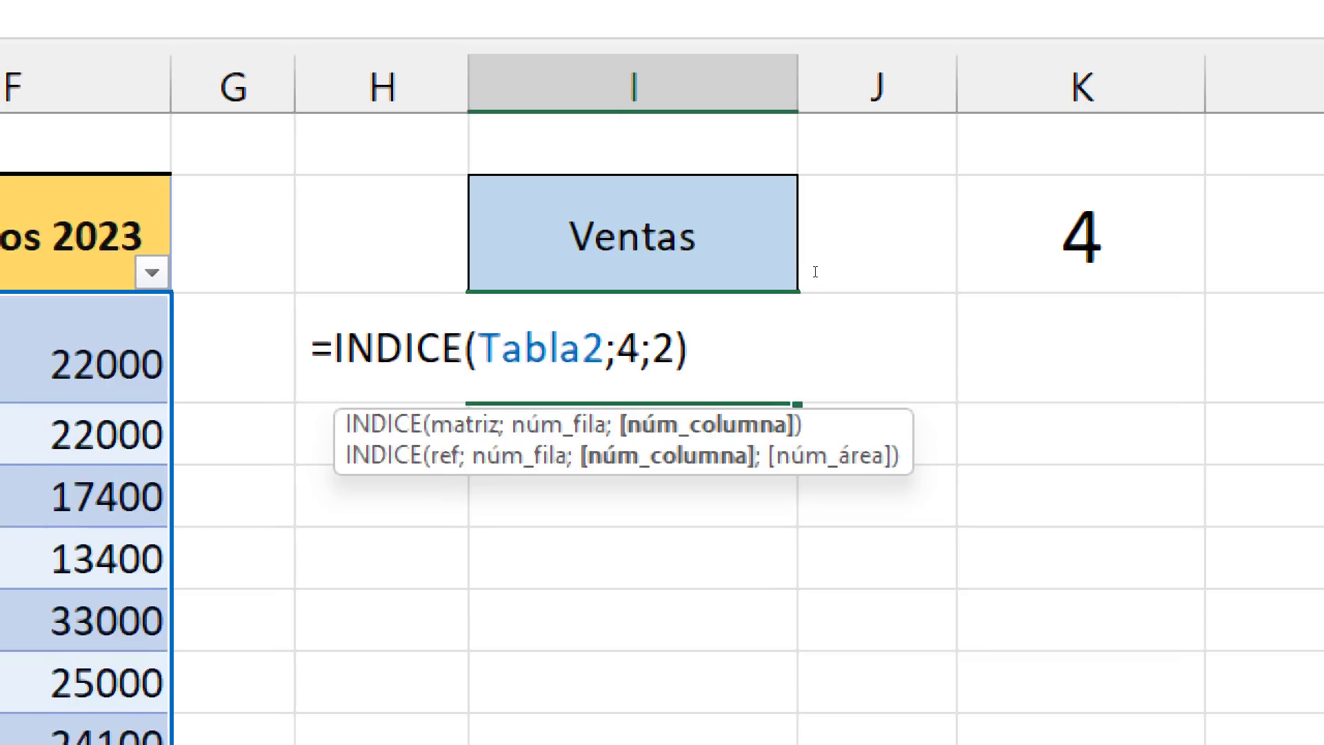
Replace INDICE's column argument 2 with COINCIDIR(I2;Tabla2[#Encabezados];0) in I3
key("shift+Right")
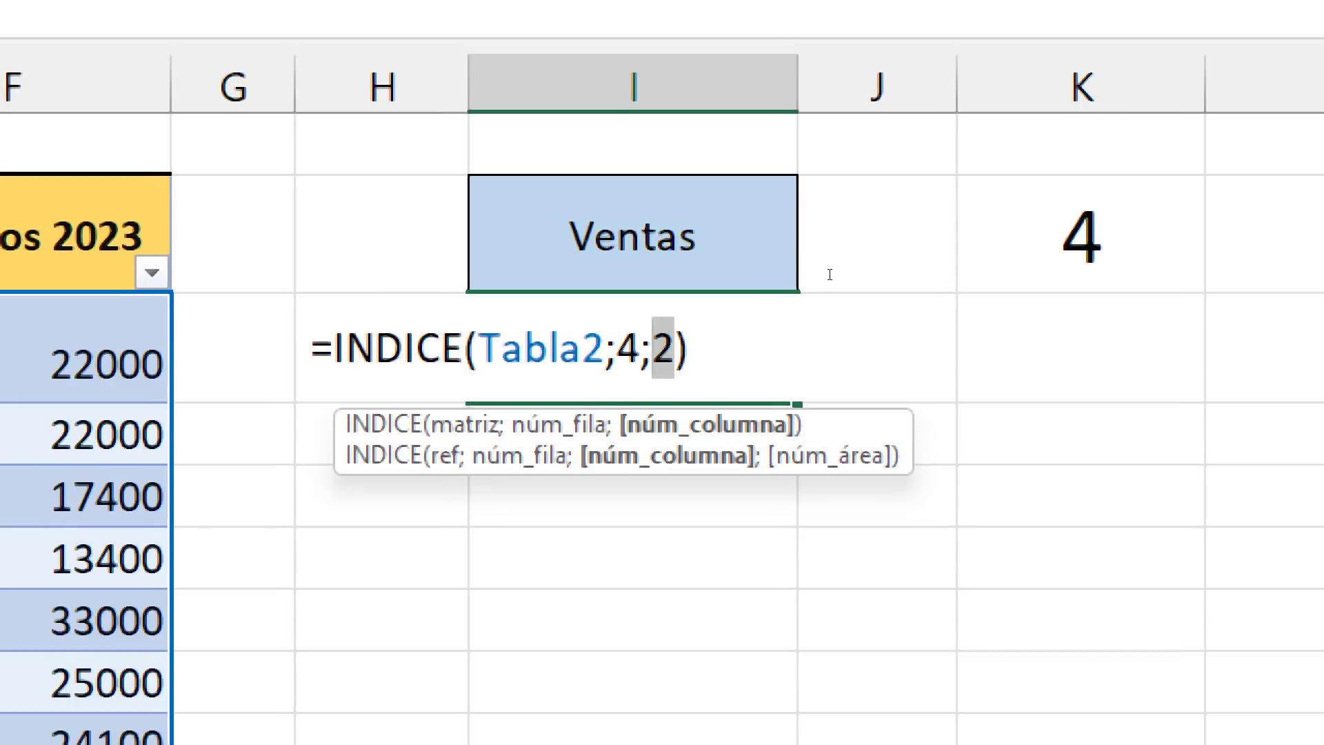
key("Delete")
type("co")
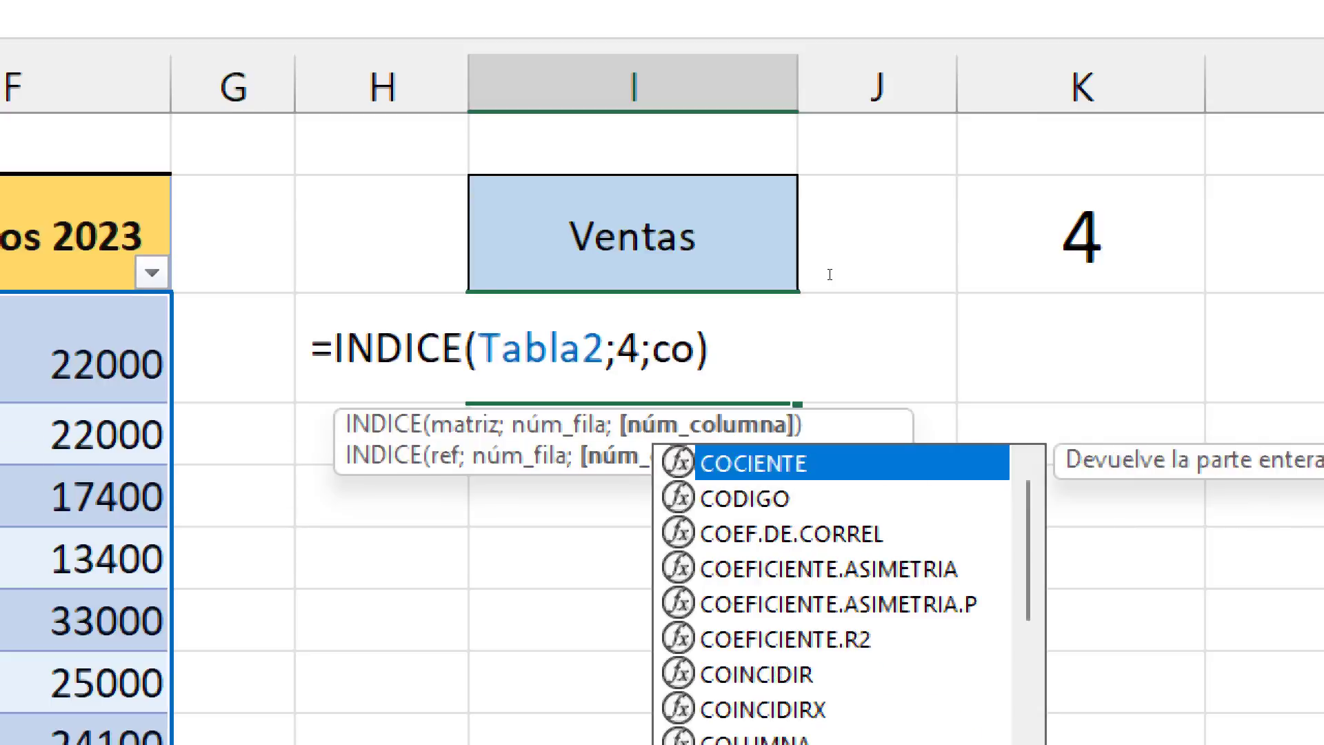
type("inci")
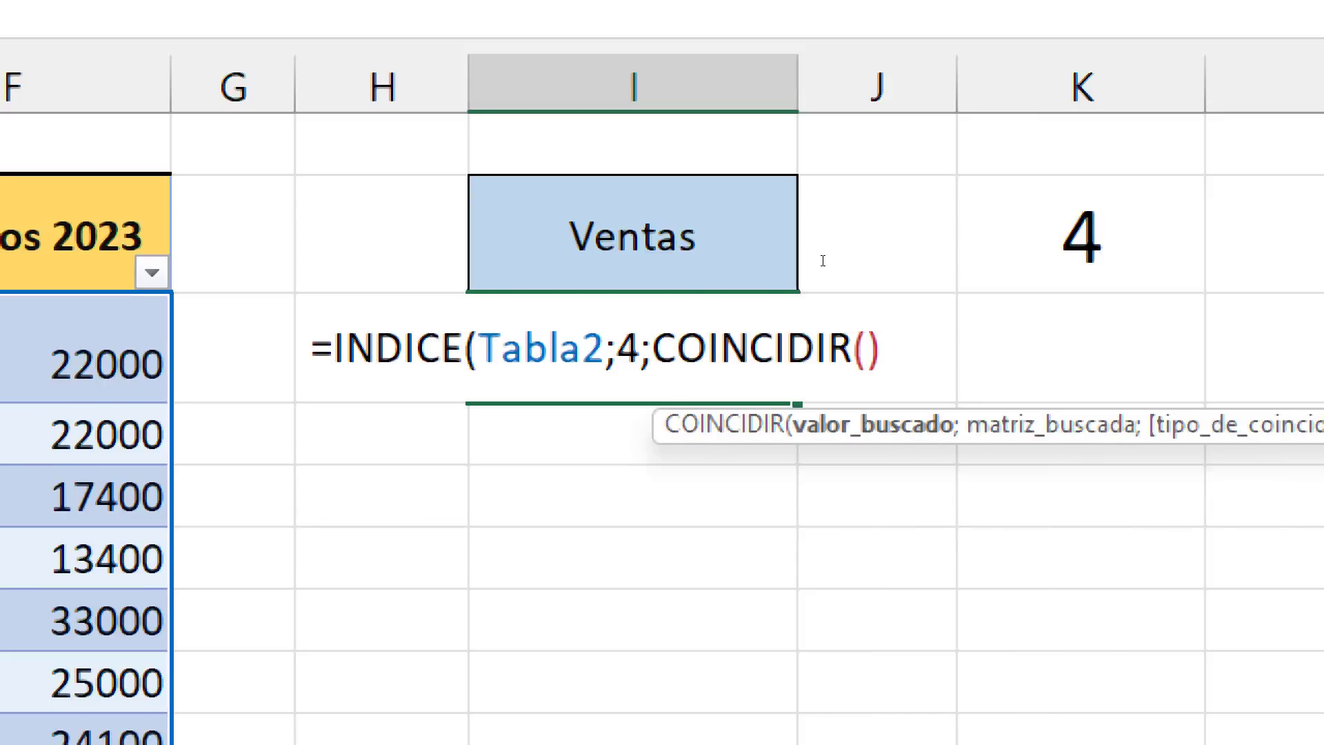
left_click(817, 238)
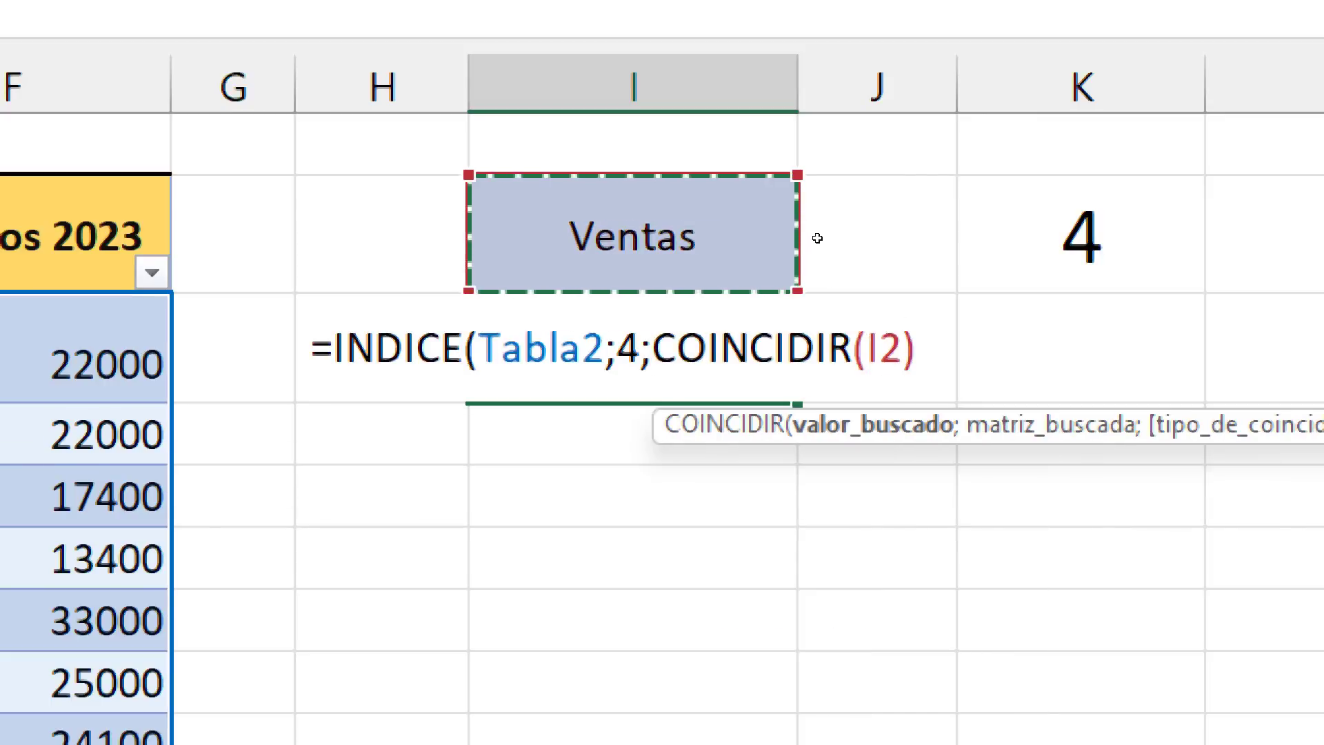
type(";")
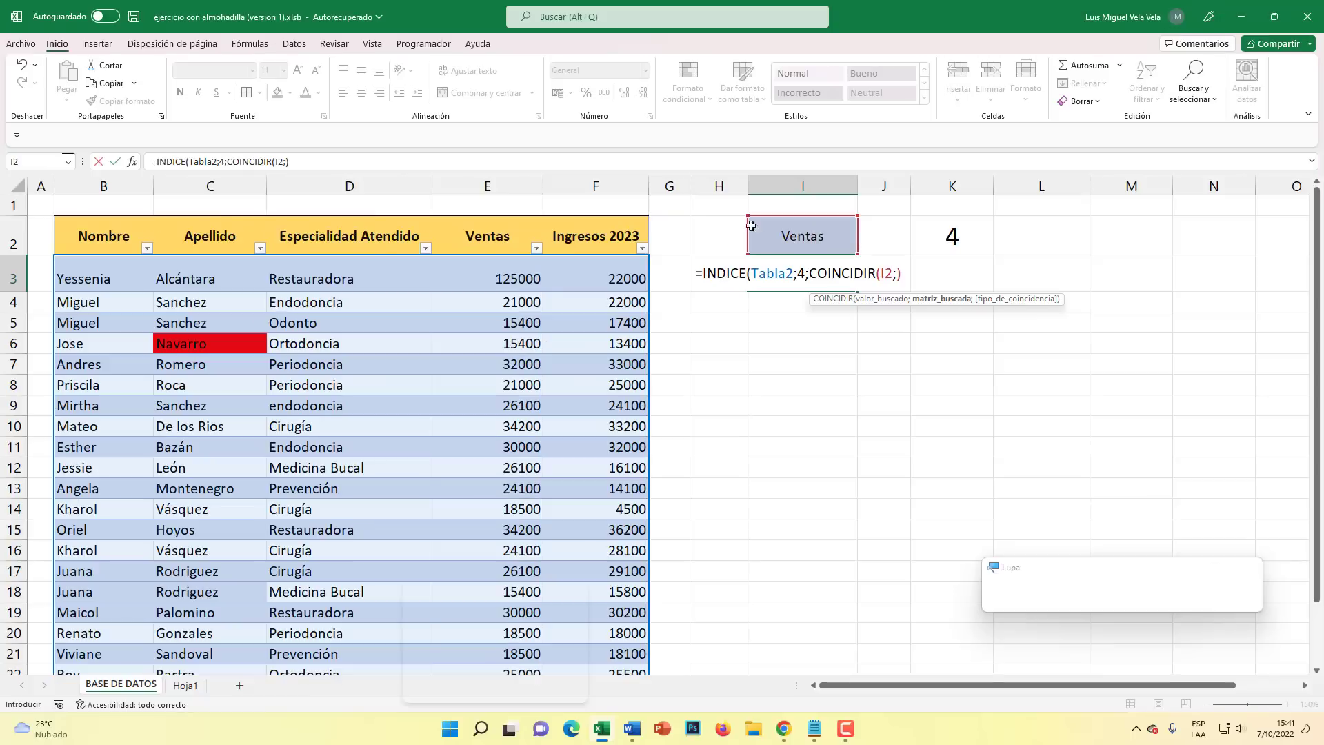
left_click_drag(110, 238, 661, 251)
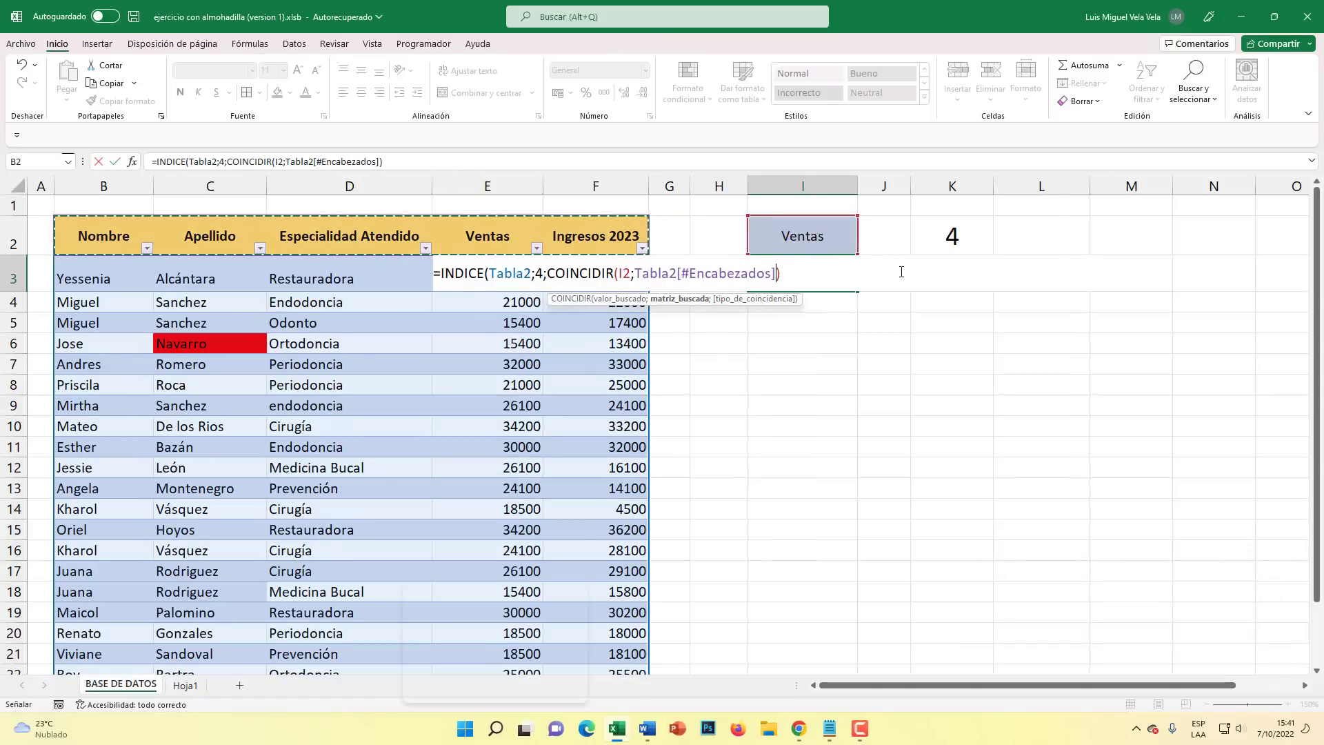
type(";")
key("Escape")
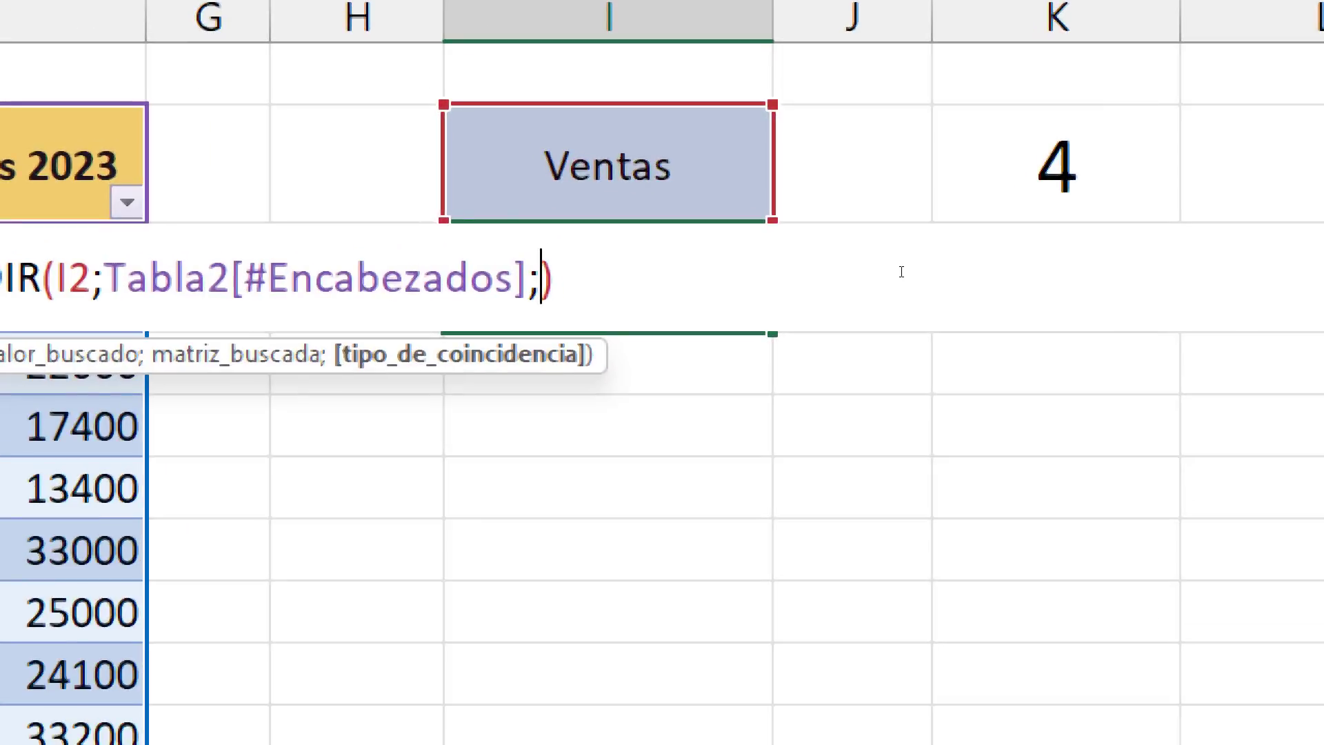
key("BackSpace")
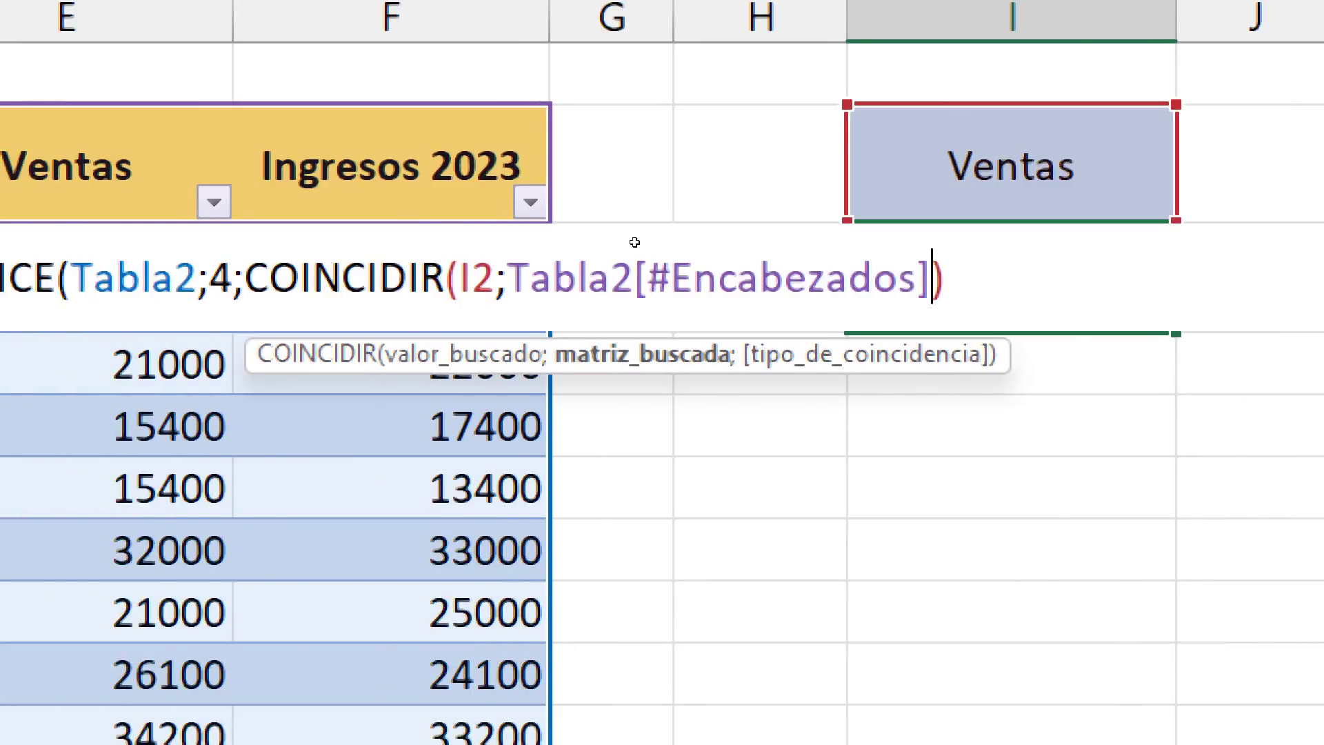
type(";")
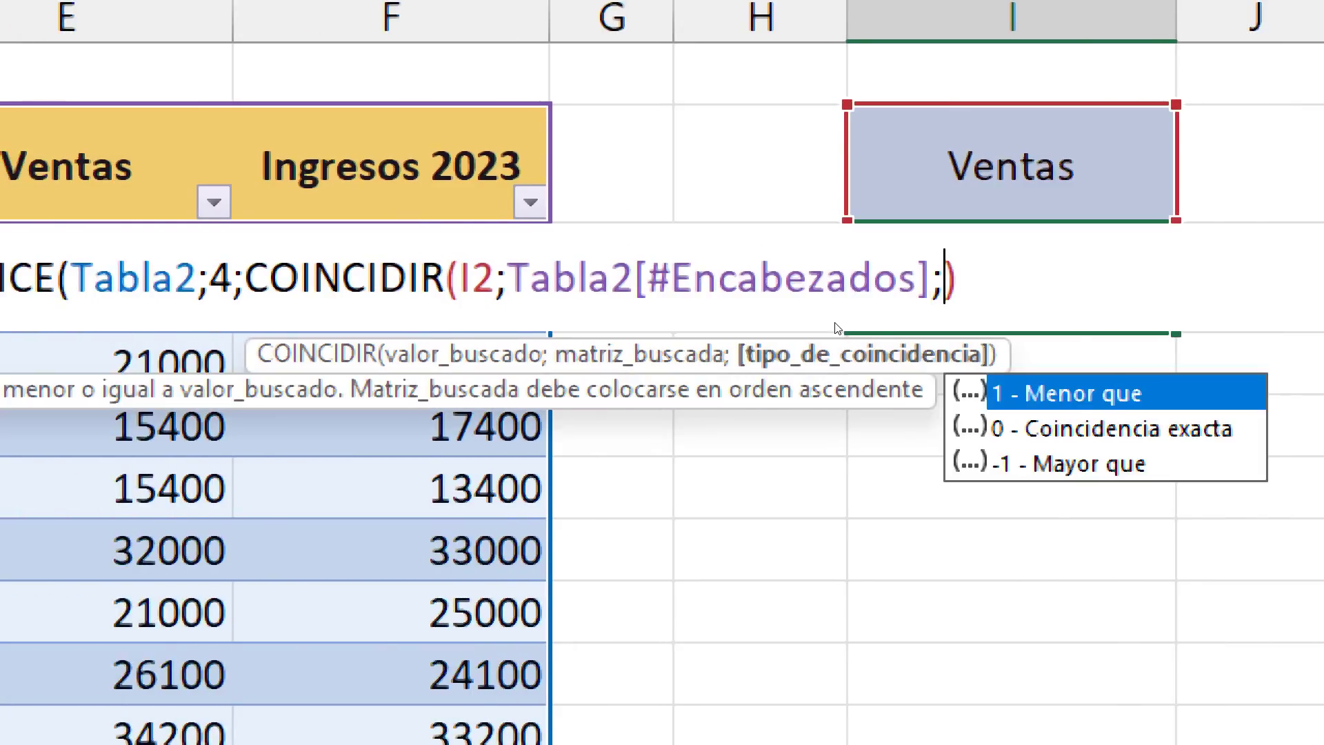
type("0")
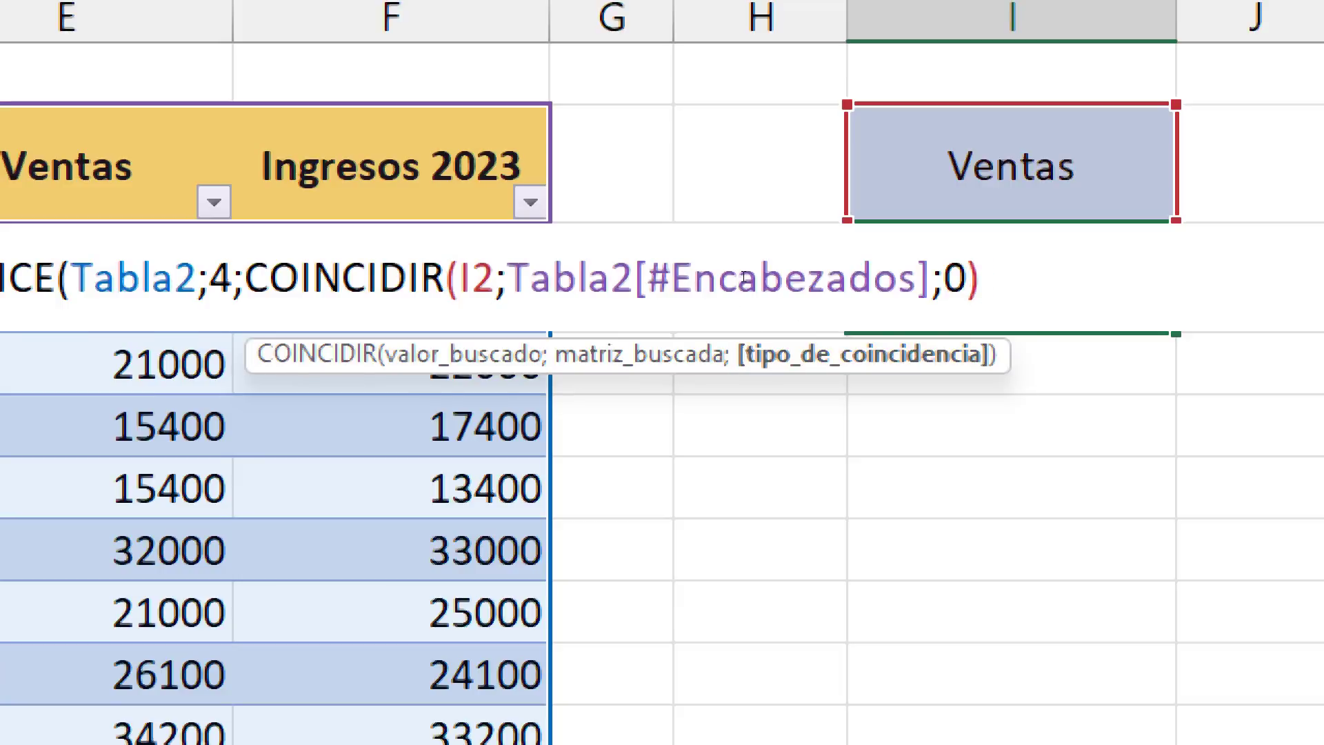
type(")")
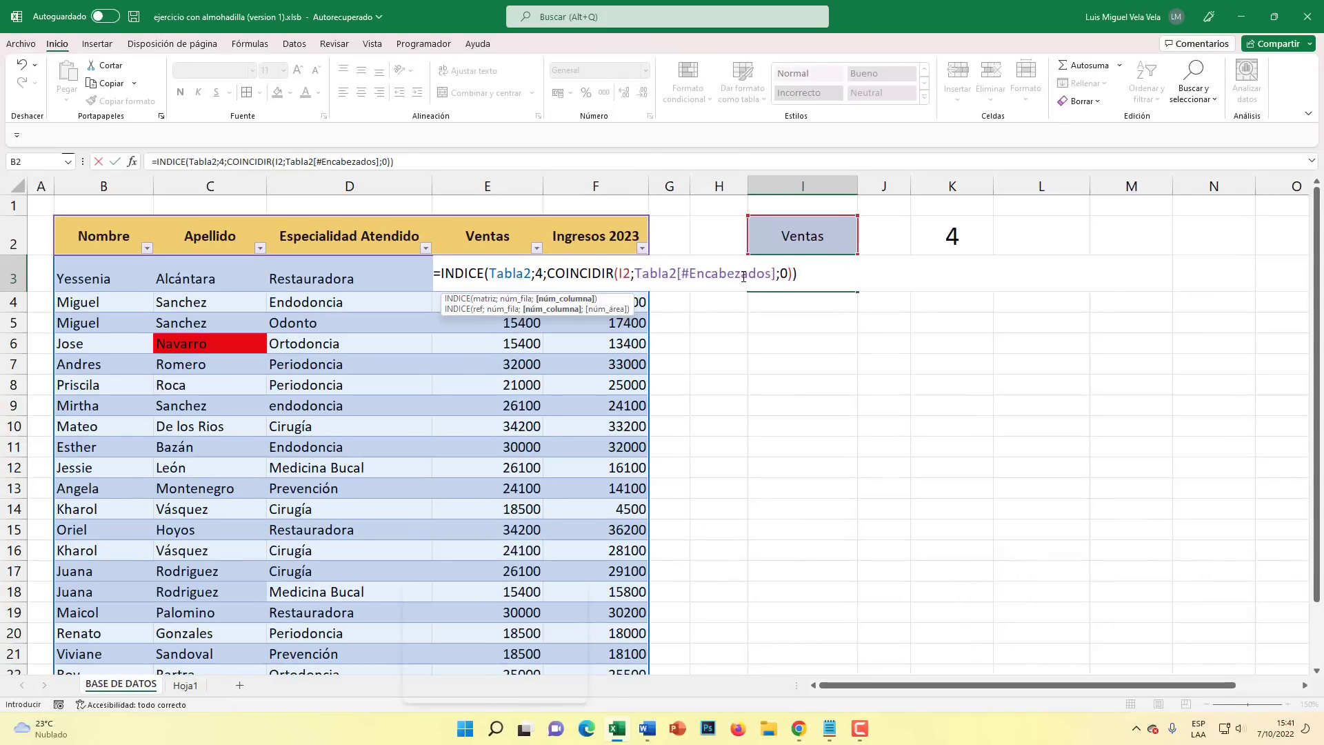
key("Return")
Switch the I2 header to Nombre so I3 returns Jose
left_click(810, 269)
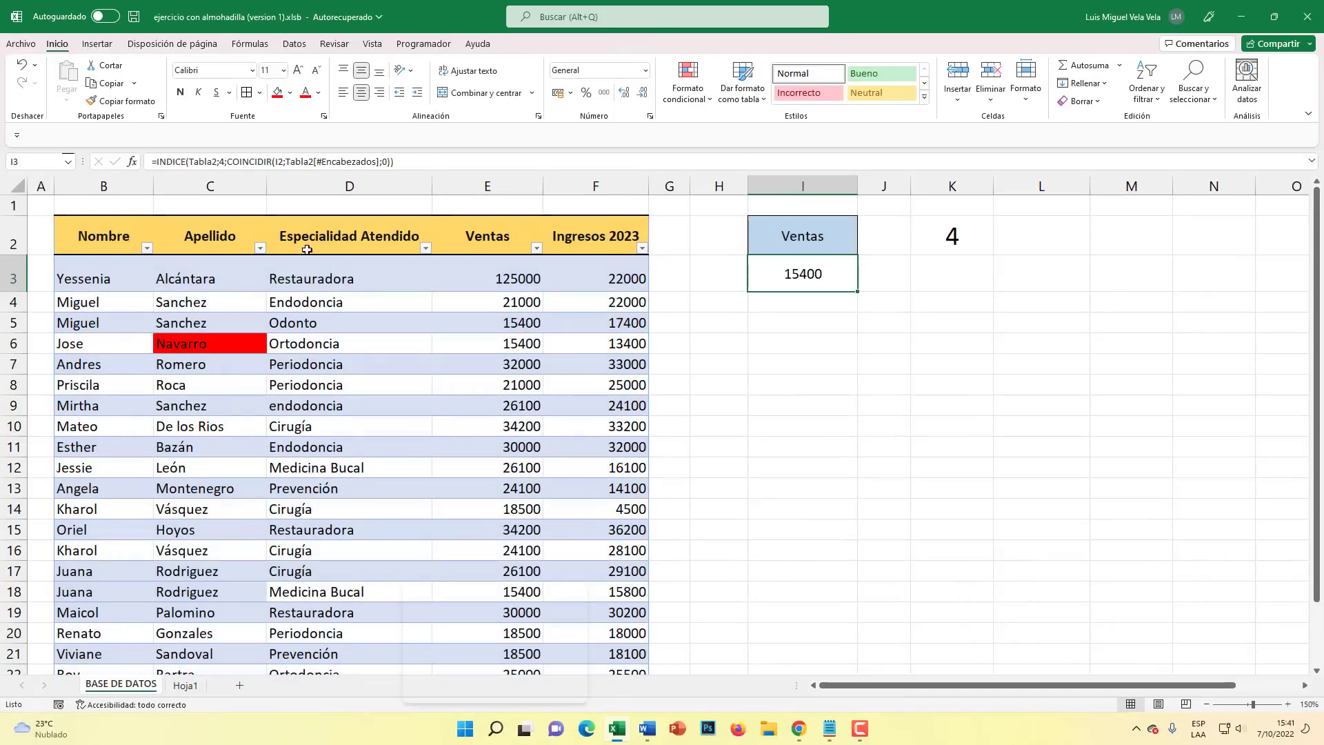
left_click(792, 242)
left_click(863, 248)
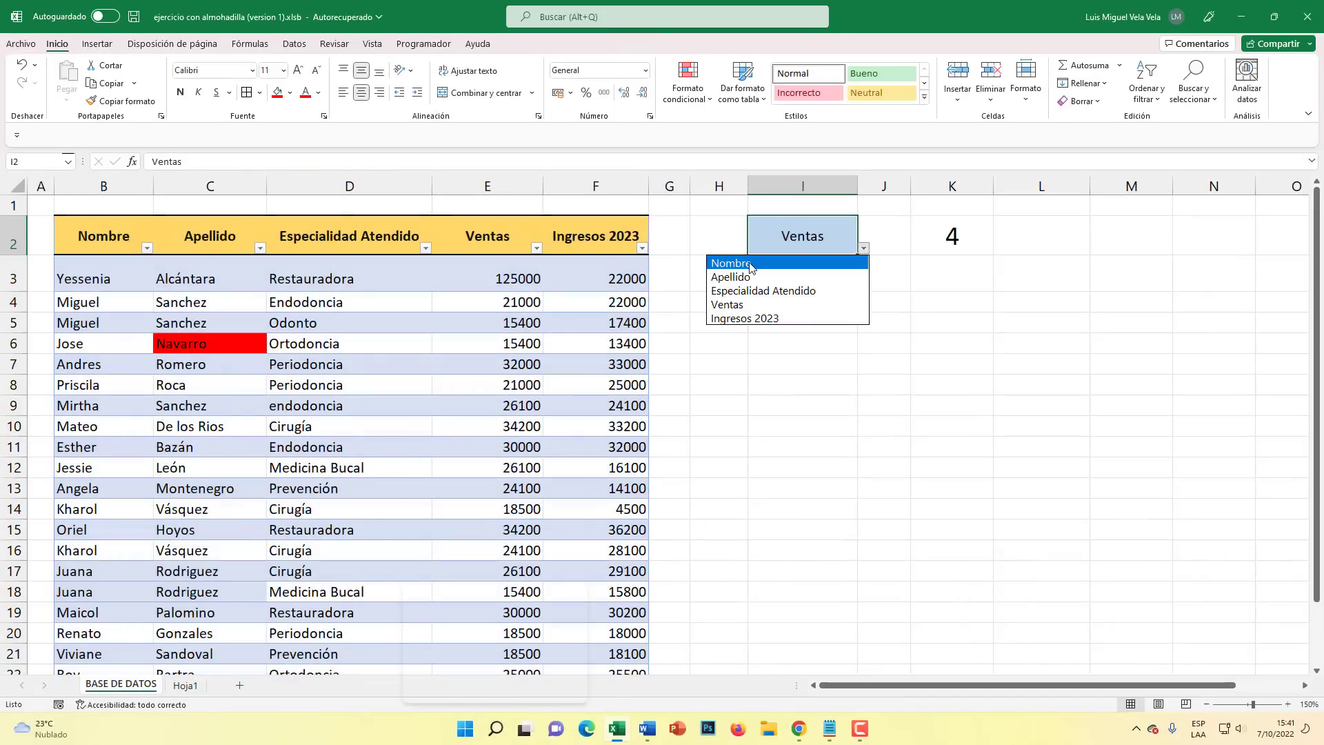
left_click(750, 263)
key("Down")
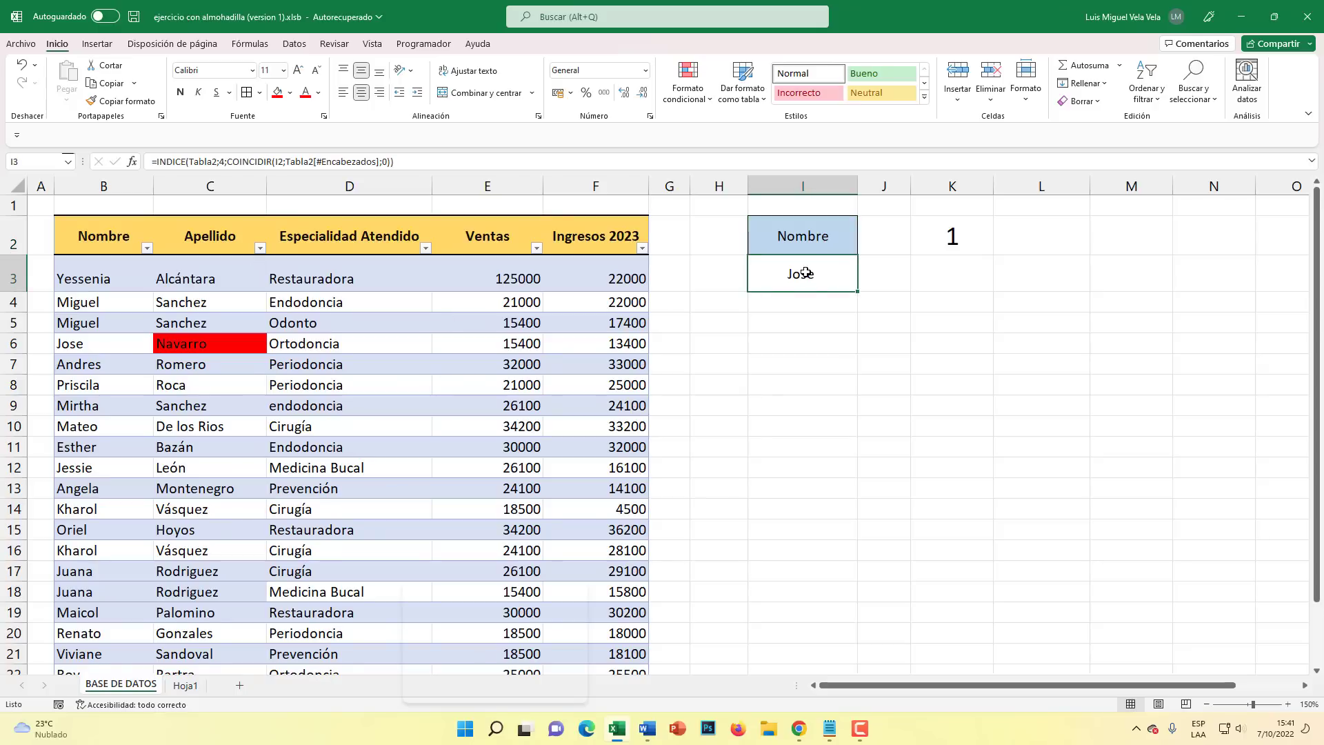
double_click(805, 272)
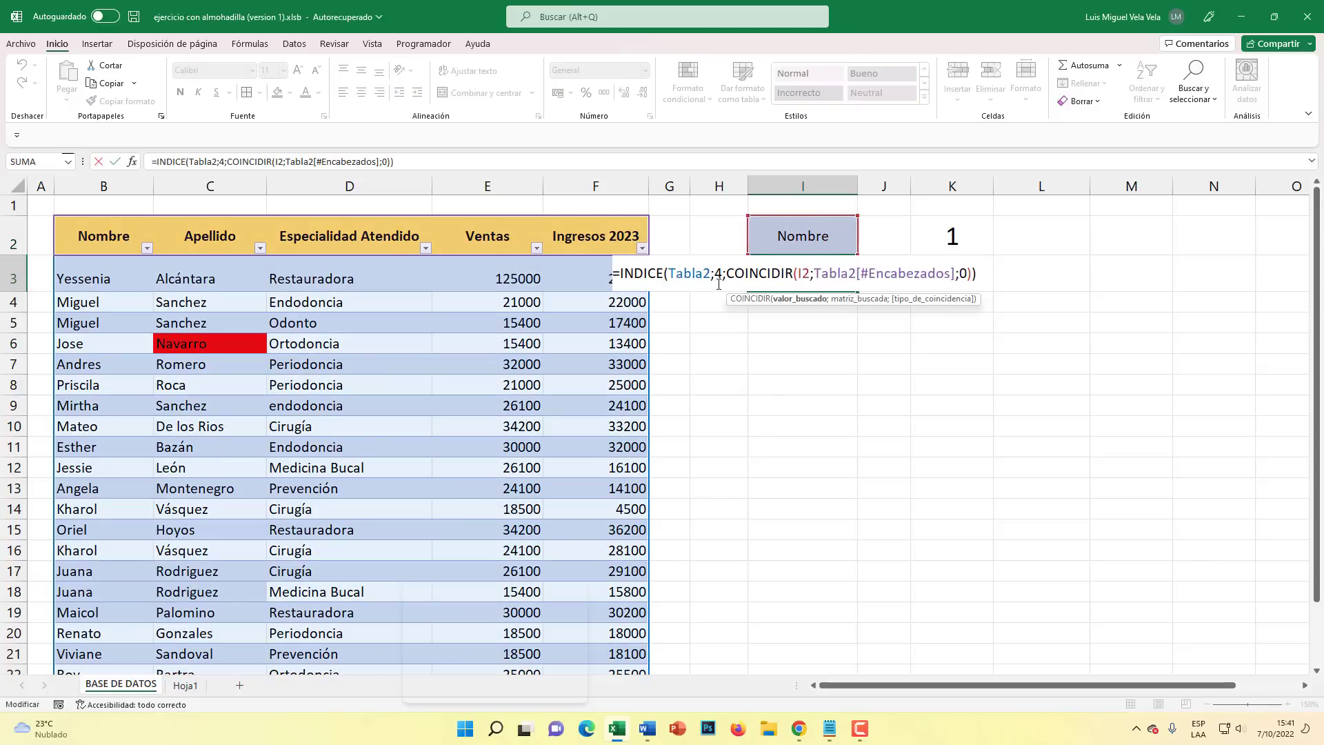
Delete the row argument 4 from I3's INDICE formula so the Nombre column spills down column I
left_click(686, 274)
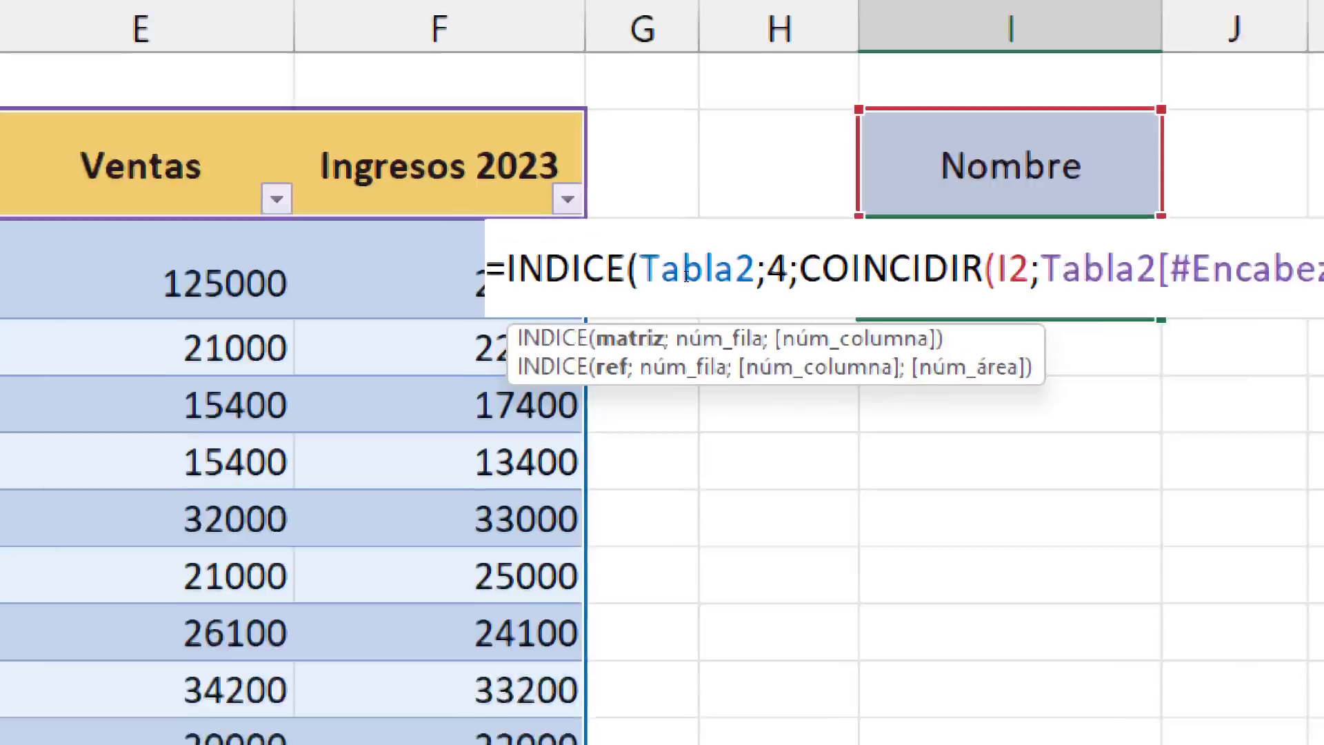
key("ctrl+Left")
key("ctrl+Left")
key("shift+Right")
key("shift+Right")
key("shift+Right")
key("shift+Right")
key("shift+Right")
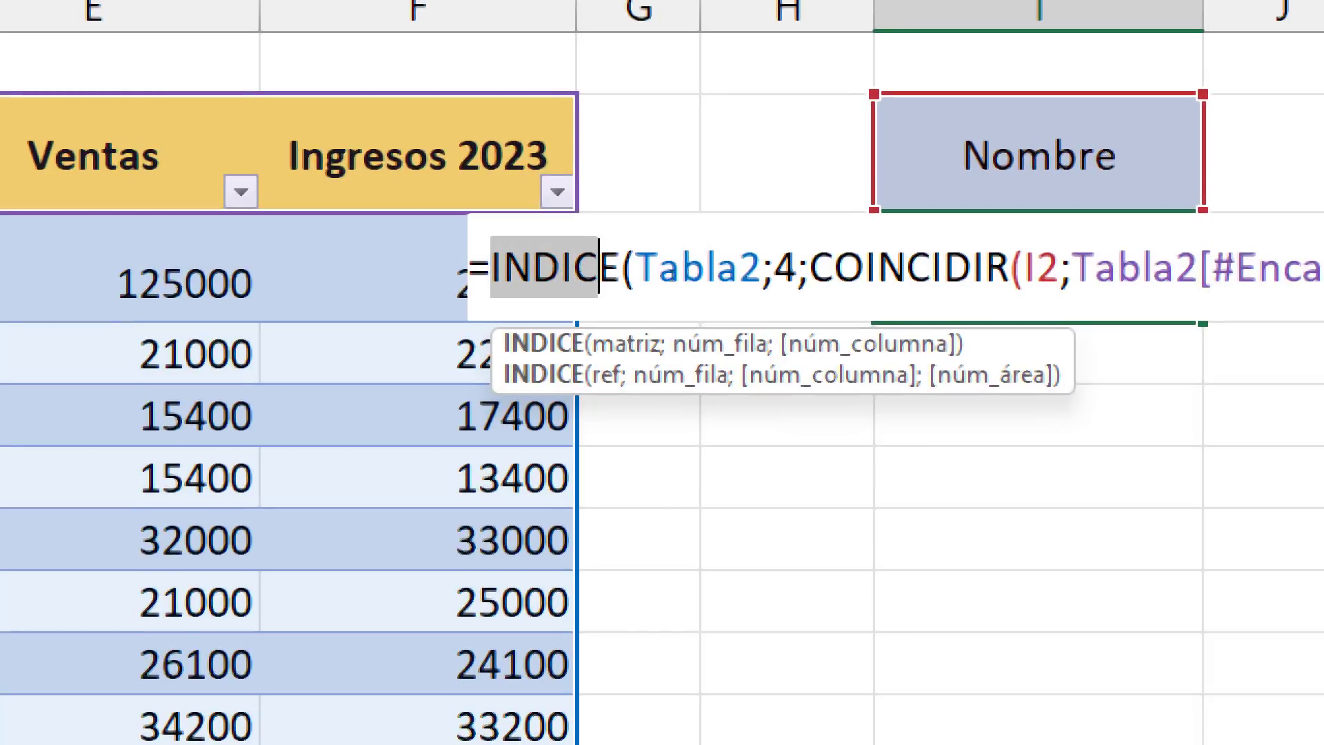
key("Right")
key("Right")
key("shift+Right")
key("shift+Right")
key("shift+Right")
key("shift+Right")
key("shift+Right")
key("shift+Right")
key("Right")
key("Right")
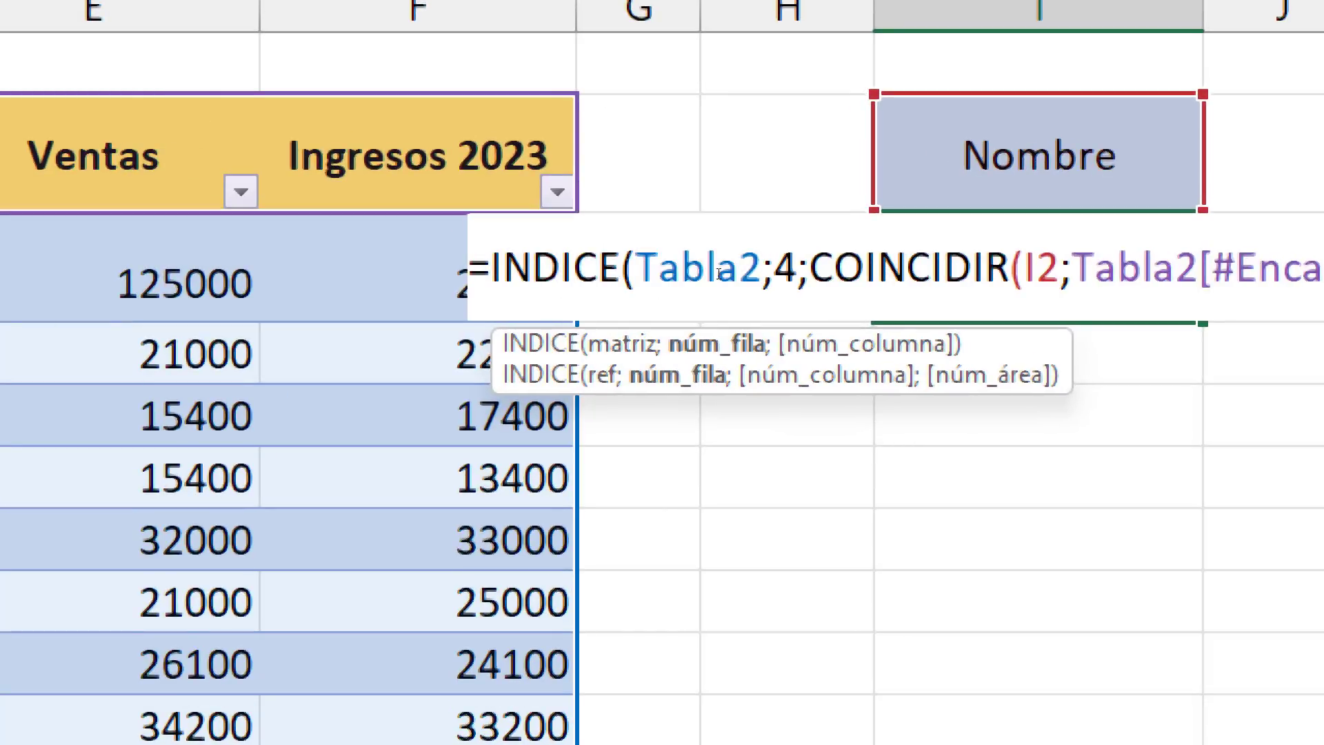
key("shift+Right")
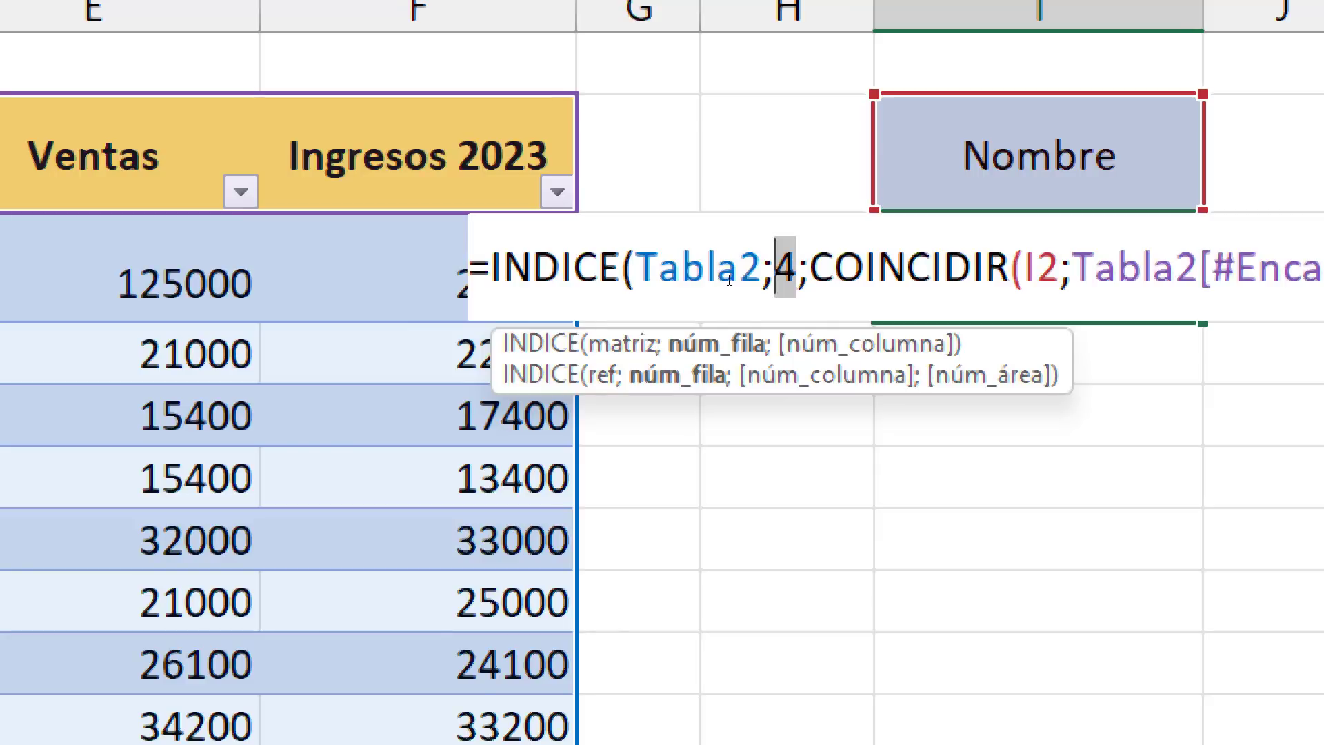
key("Delete")
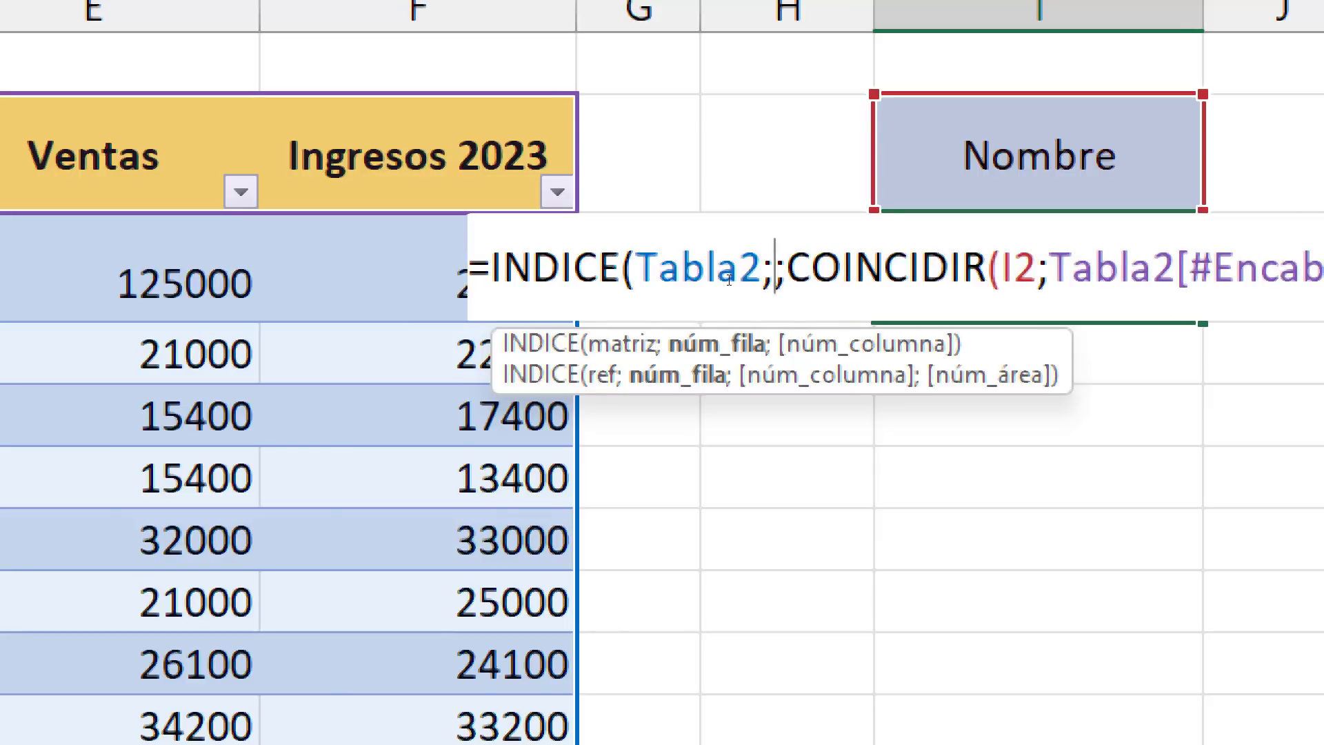
key("Return")
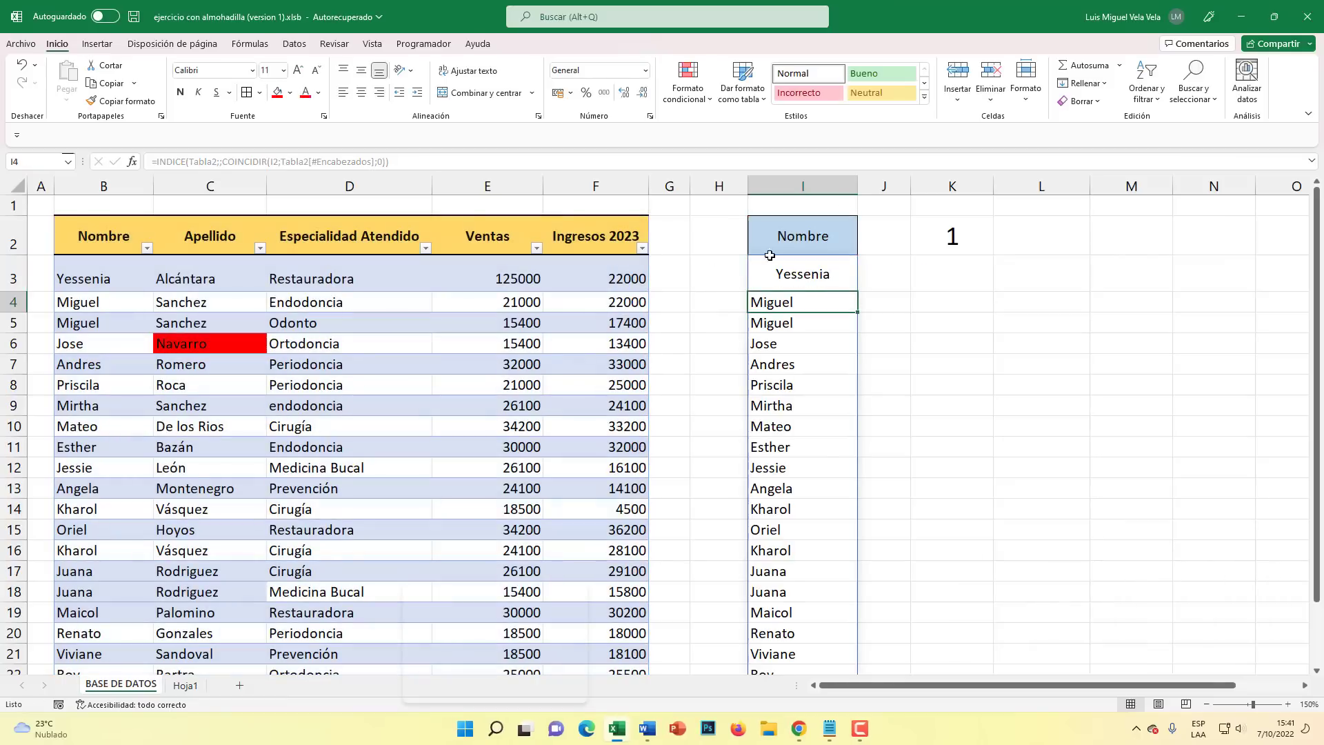
Left-align I3 and try the Apellido and Especialidad Atendido headers in I2
left_click(806, 273)
left_click(343, 91)
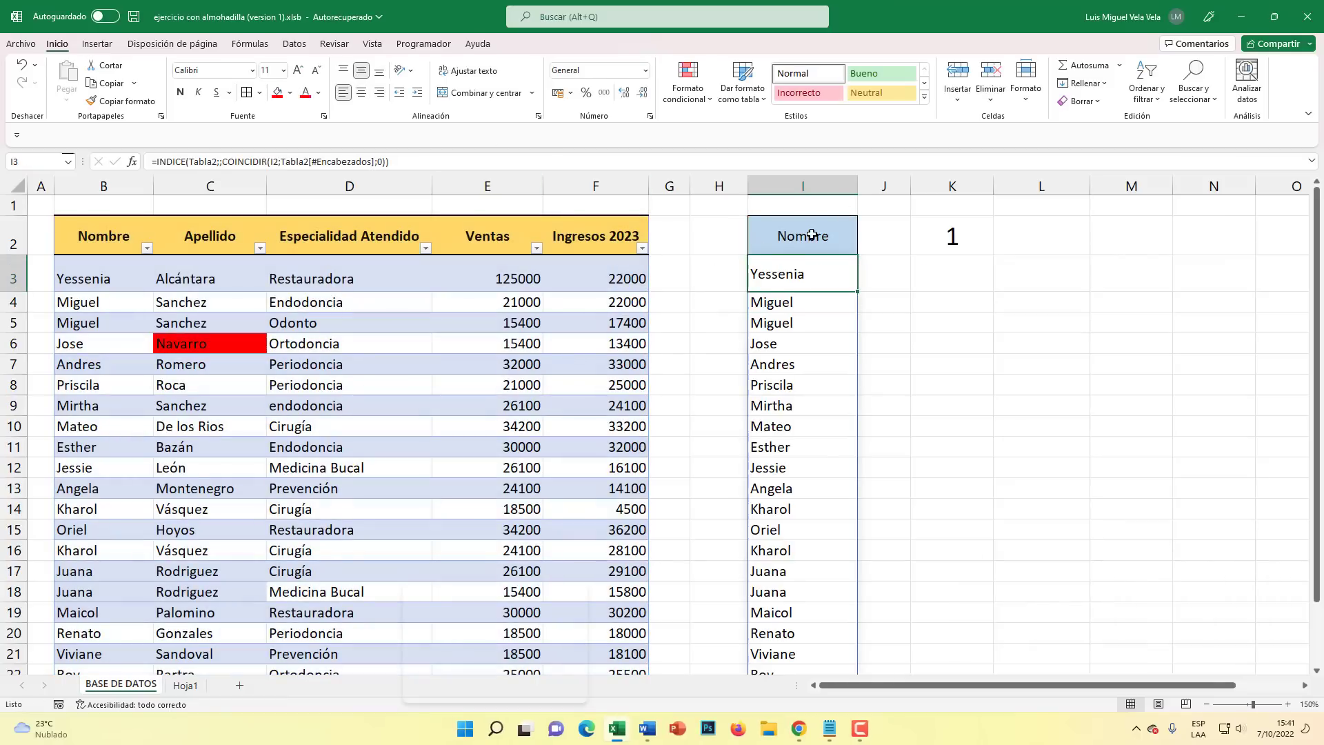
left_click(810, 233)
left_click(867, 250)
left_click(792, 274)
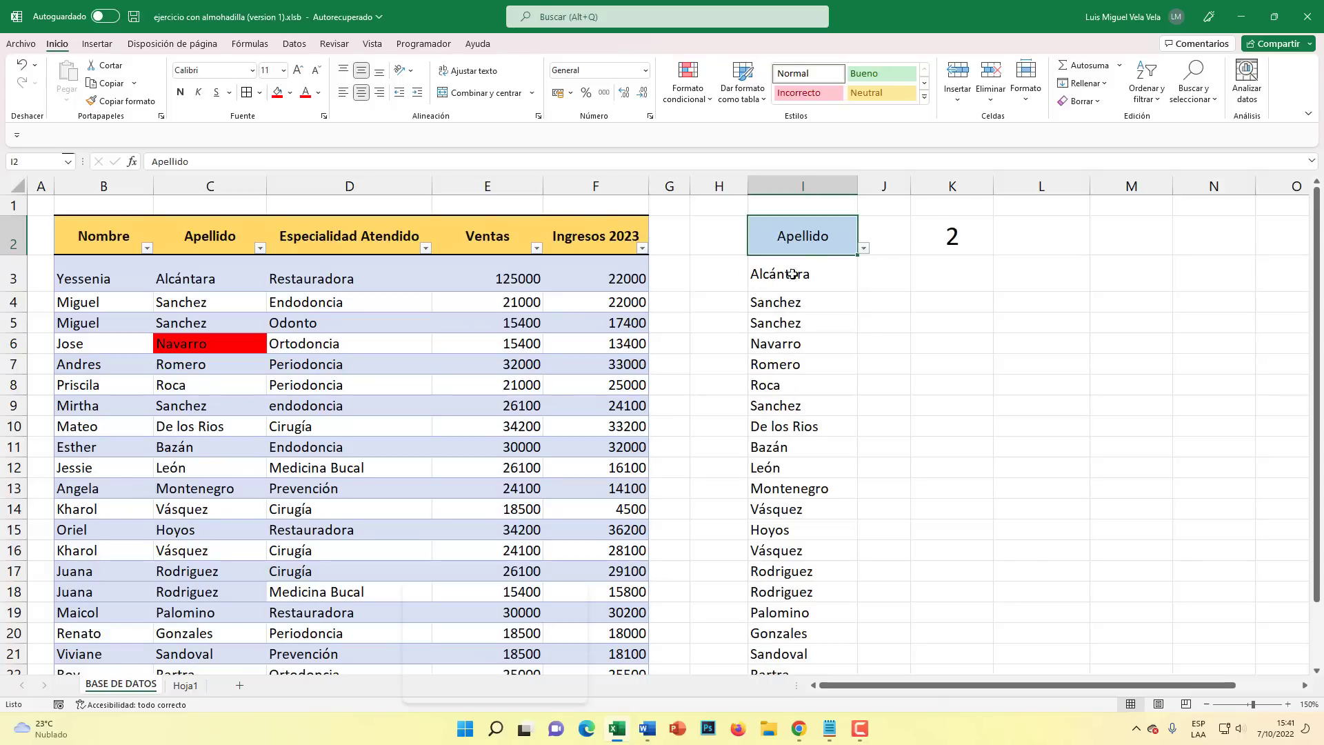
left_click(863, 248)
left_click(758, 288)
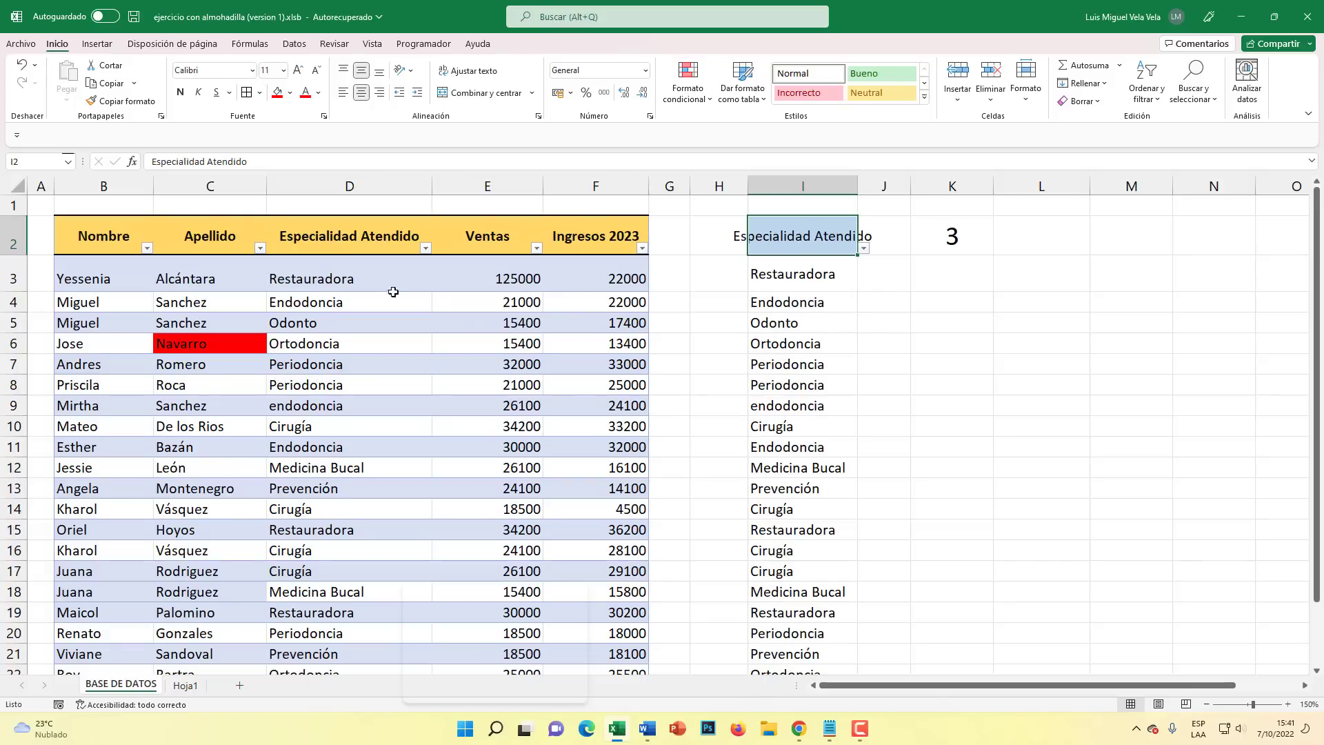
left_click(339, 209)
Switch the I2 header through Ventas to Ingresos 2023
left_click(803, 236)
left_click(864, 249)
left_click(732, 304)
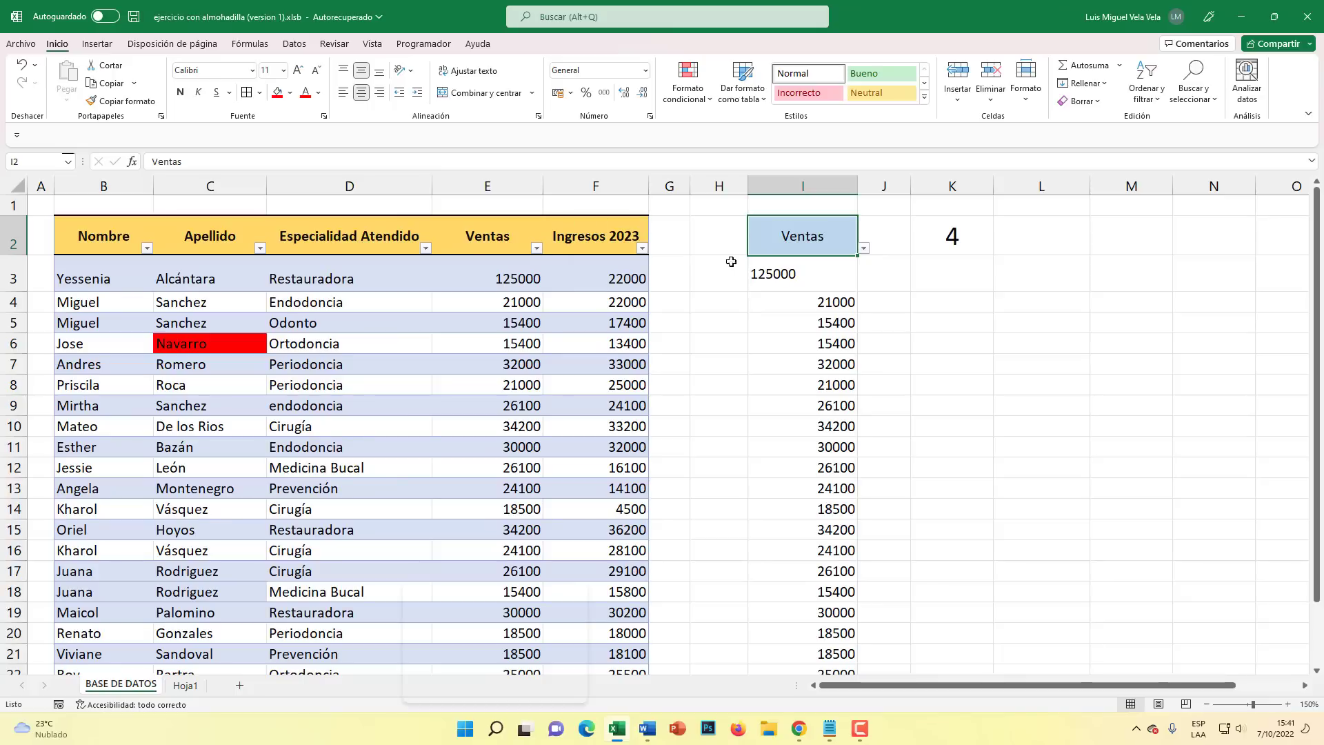
left_click(864, 249)
left_click(758, 318)
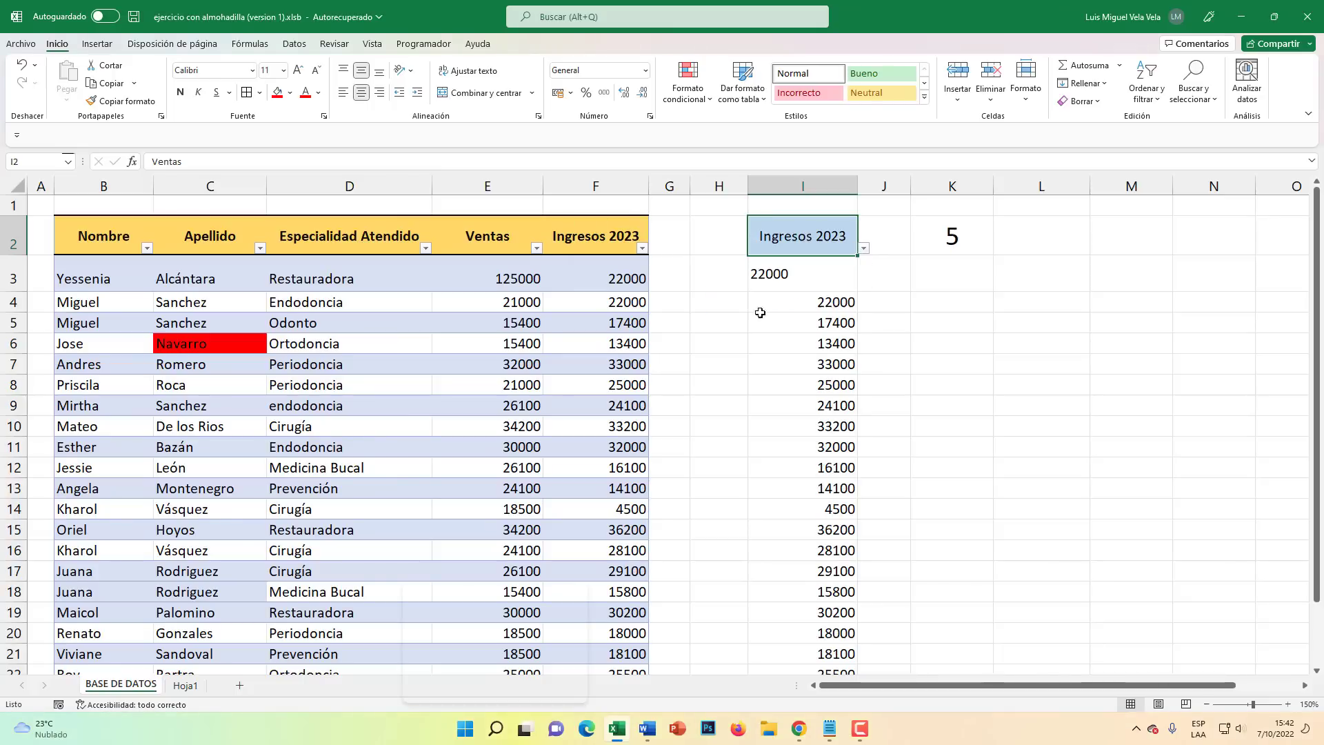
Centre column I's Ingresos 2023 values, widen column H, and select helper cell K2
left_click(831, 302)
left_click(802, 186)
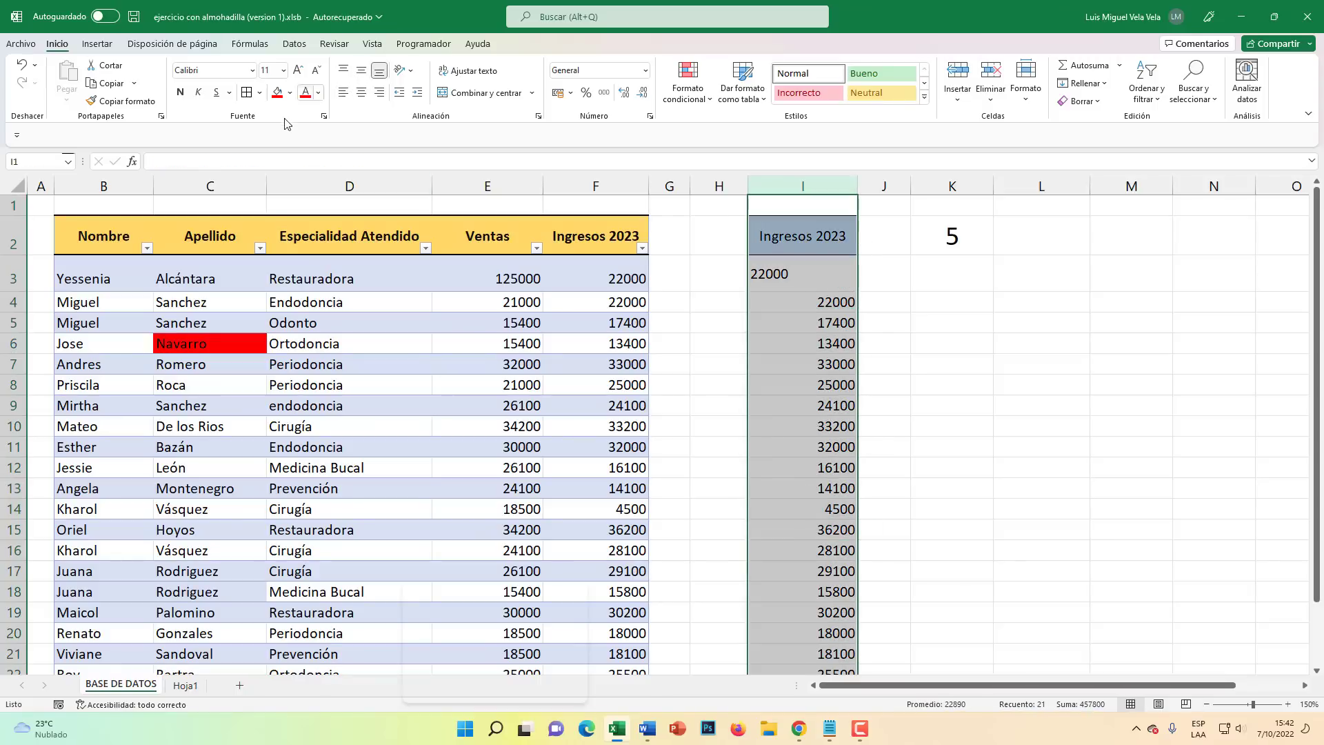
left_click(342, 91)
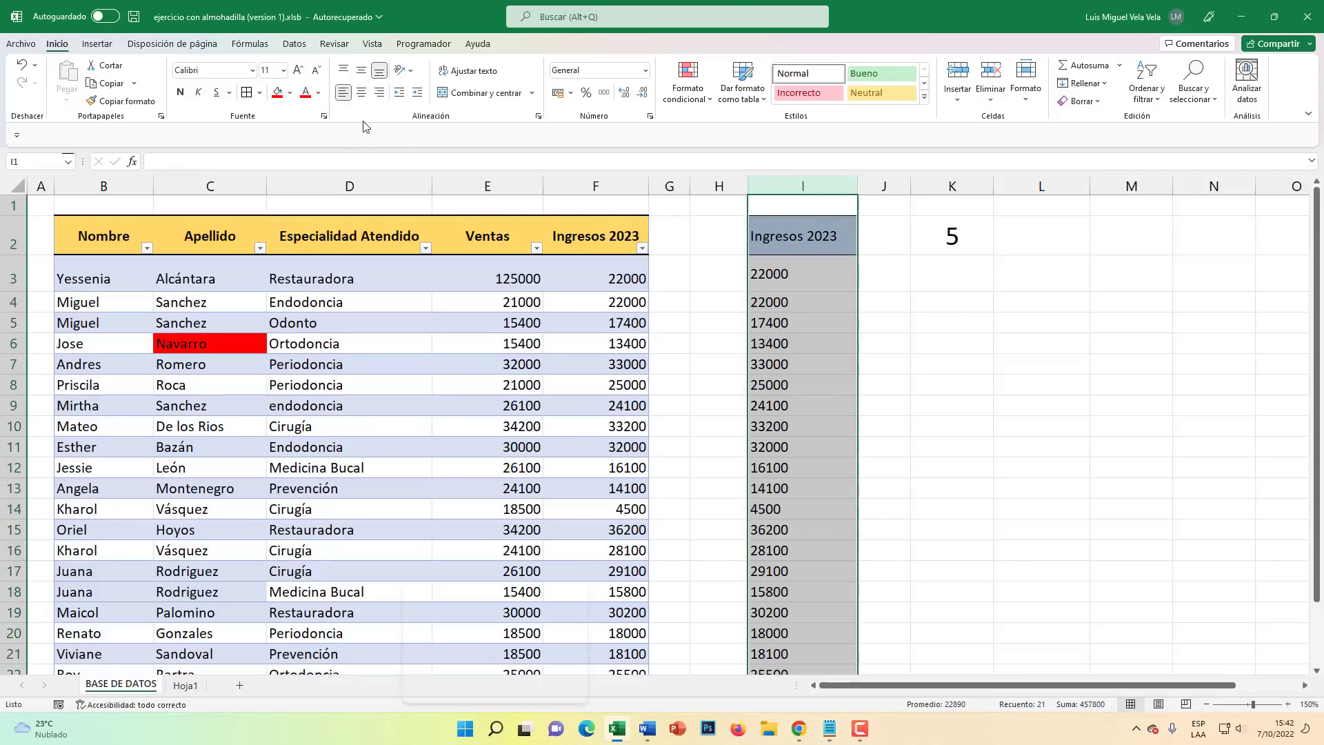
left_click(360, 92)
left_click_drag(750, 186, 811, 186)
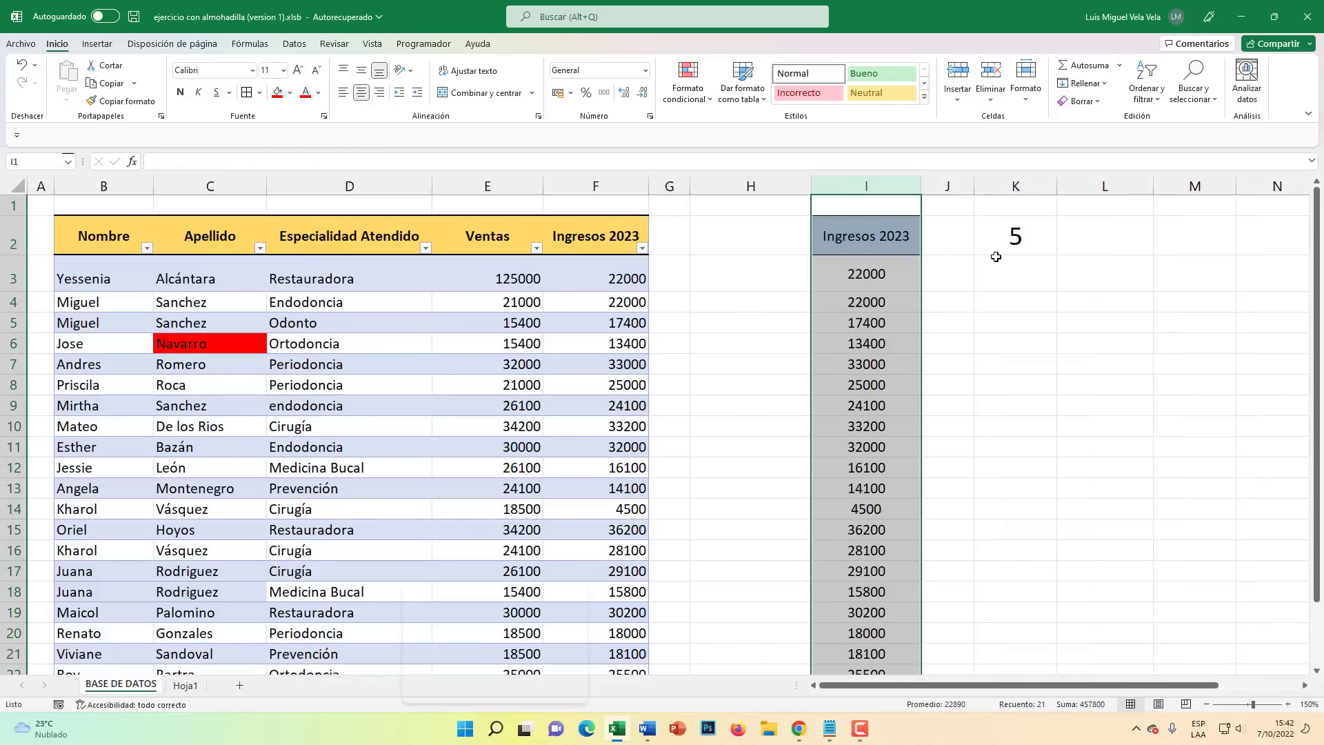
left_click(994, 246)
key("Delete")
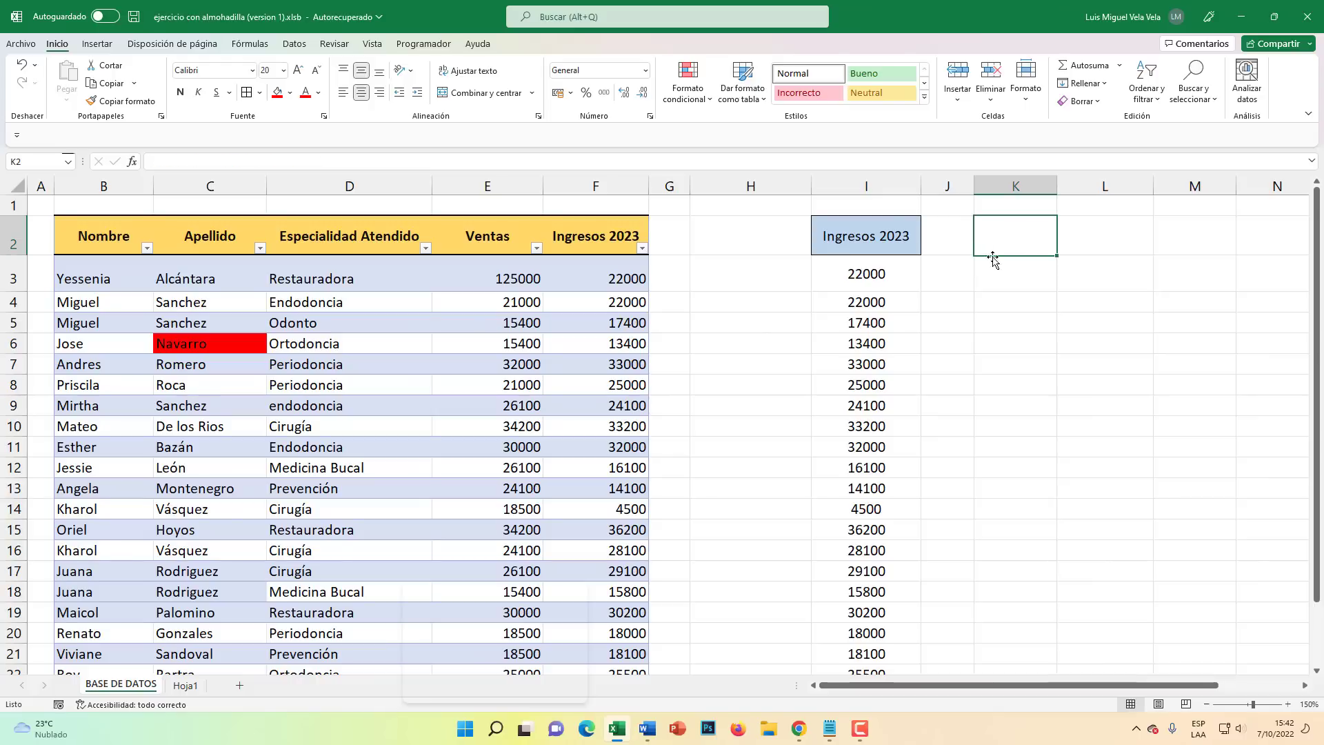
left_click(767, 282)
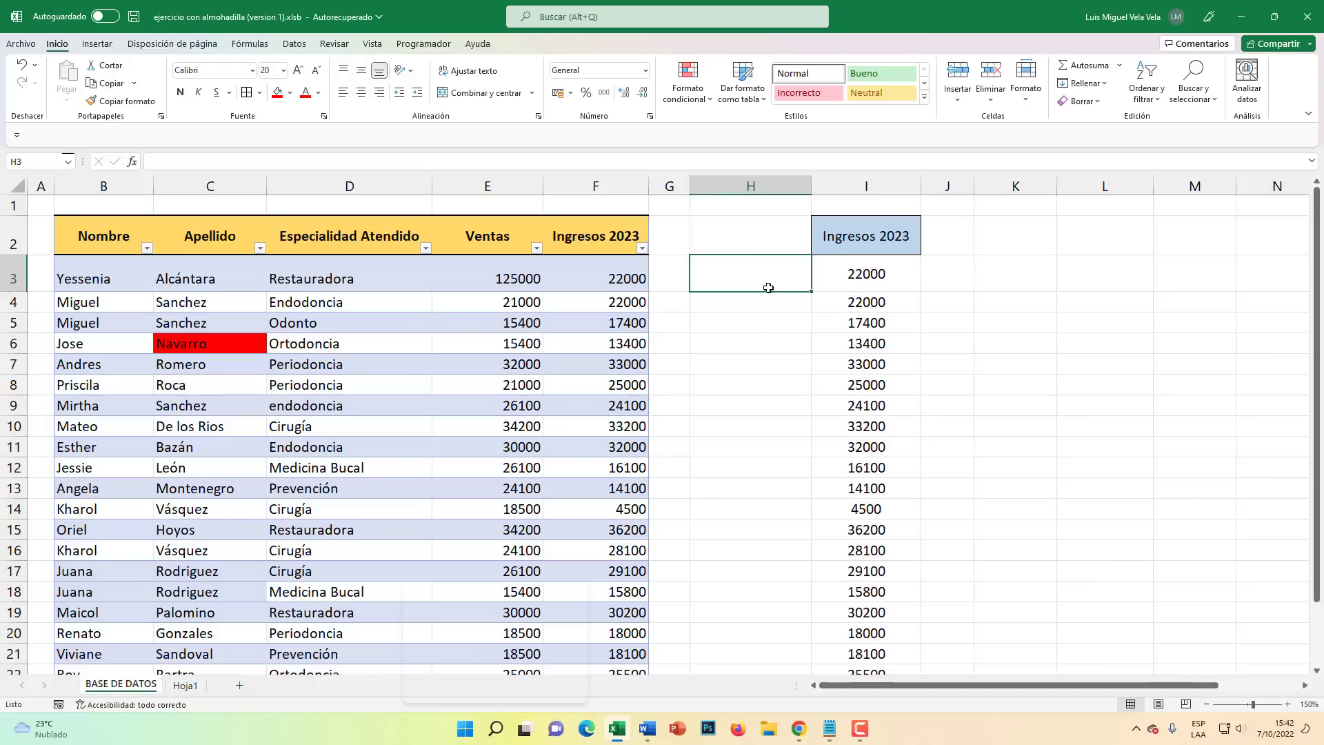
left_click(856, 284)
left_click_drag(858, 364, 858, 350)
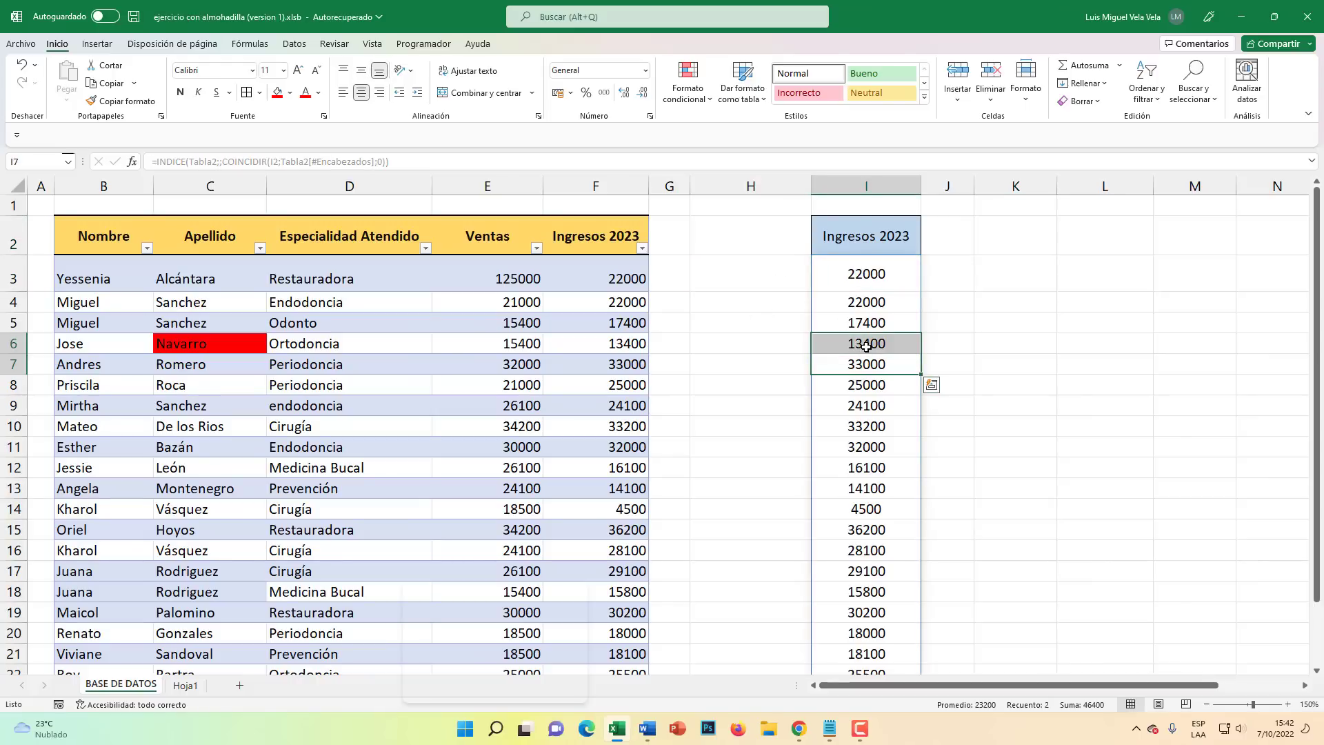
key("super+plus")
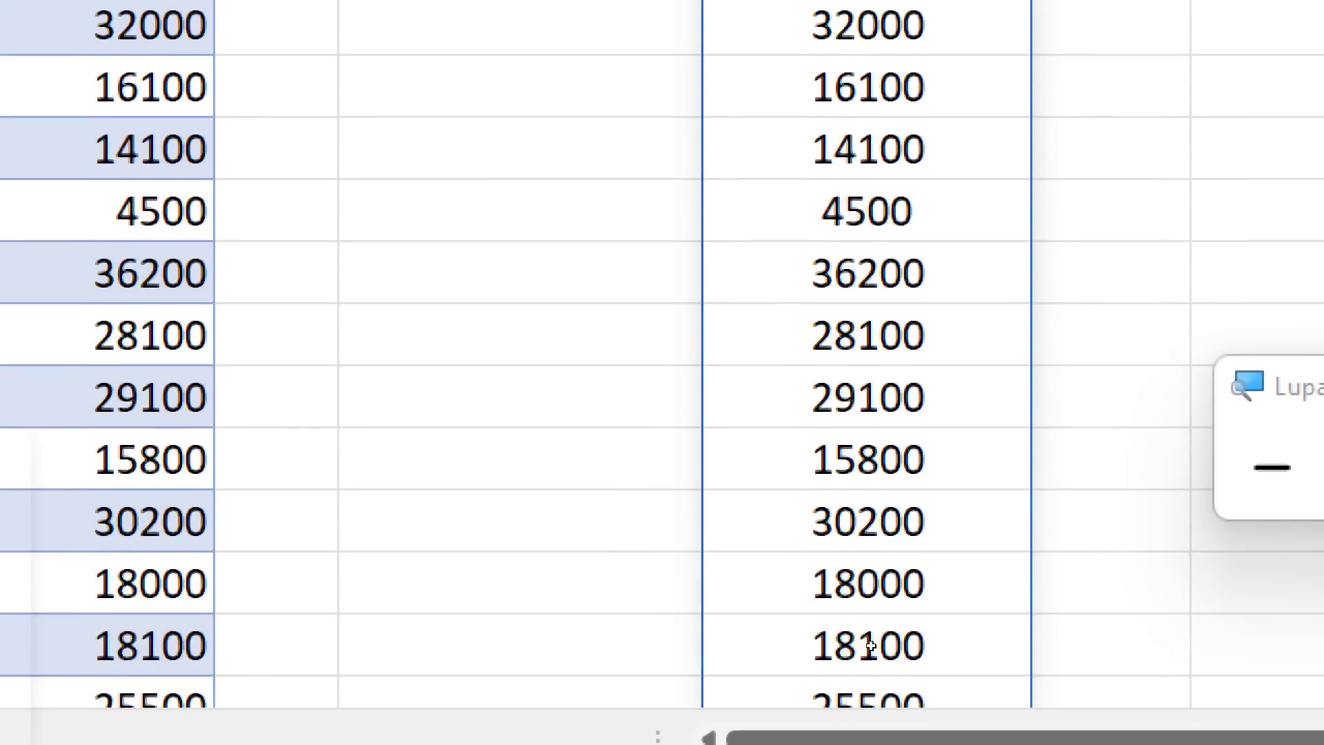
key("super+minus")
key("super+minus")
key("super+Escape")
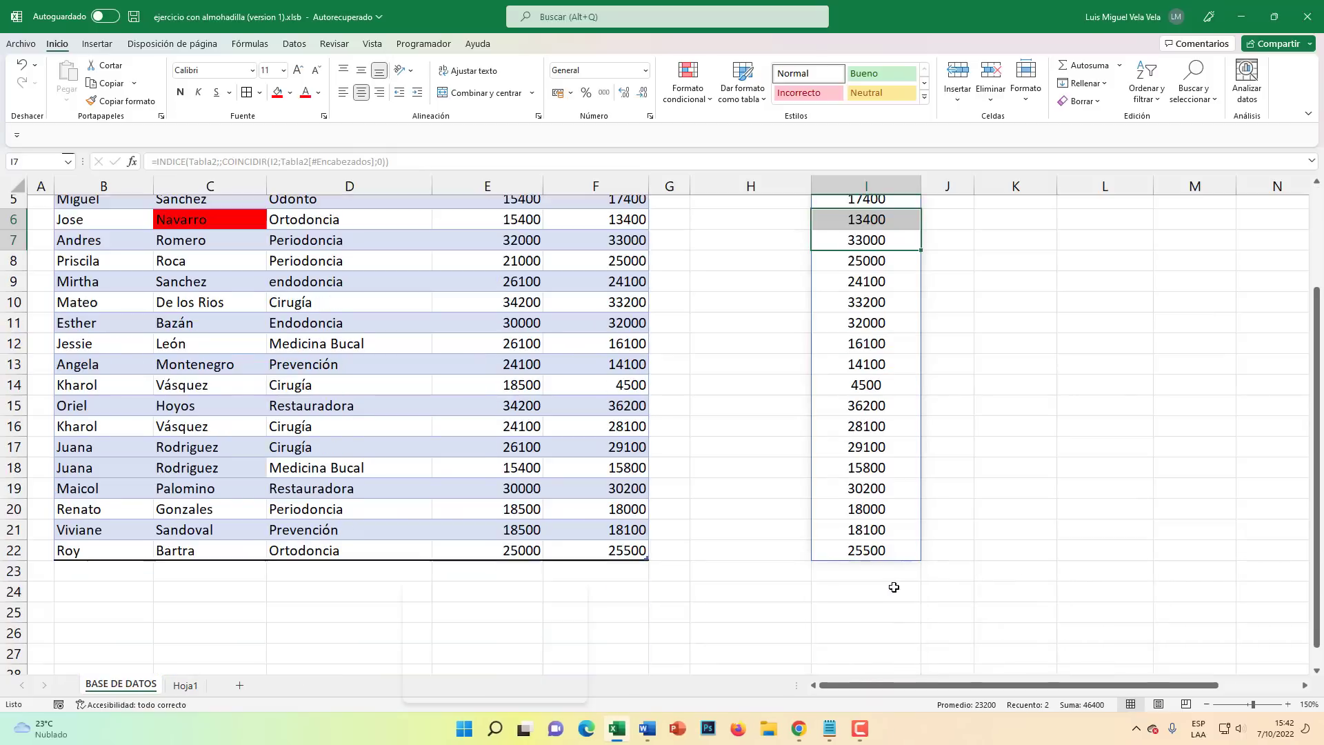
scroll(814, 524, "up", 2)
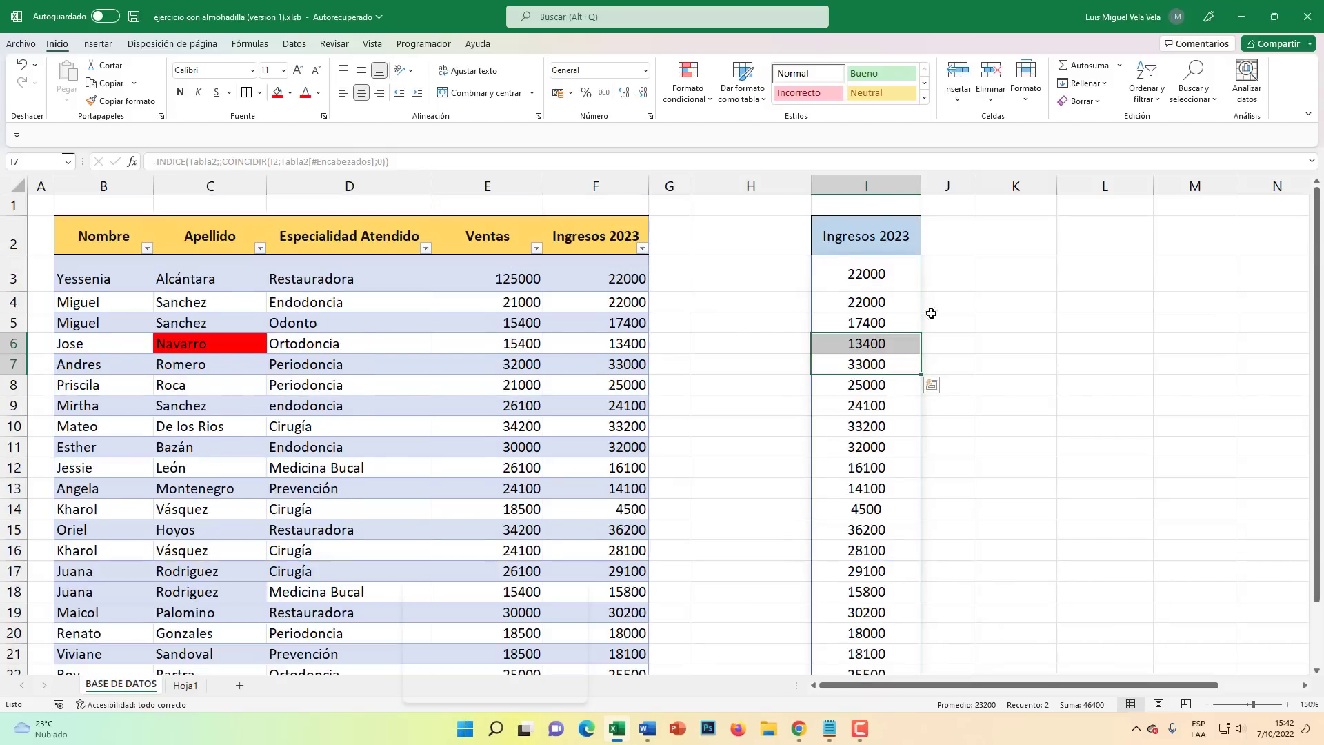
left_click(885, 425)
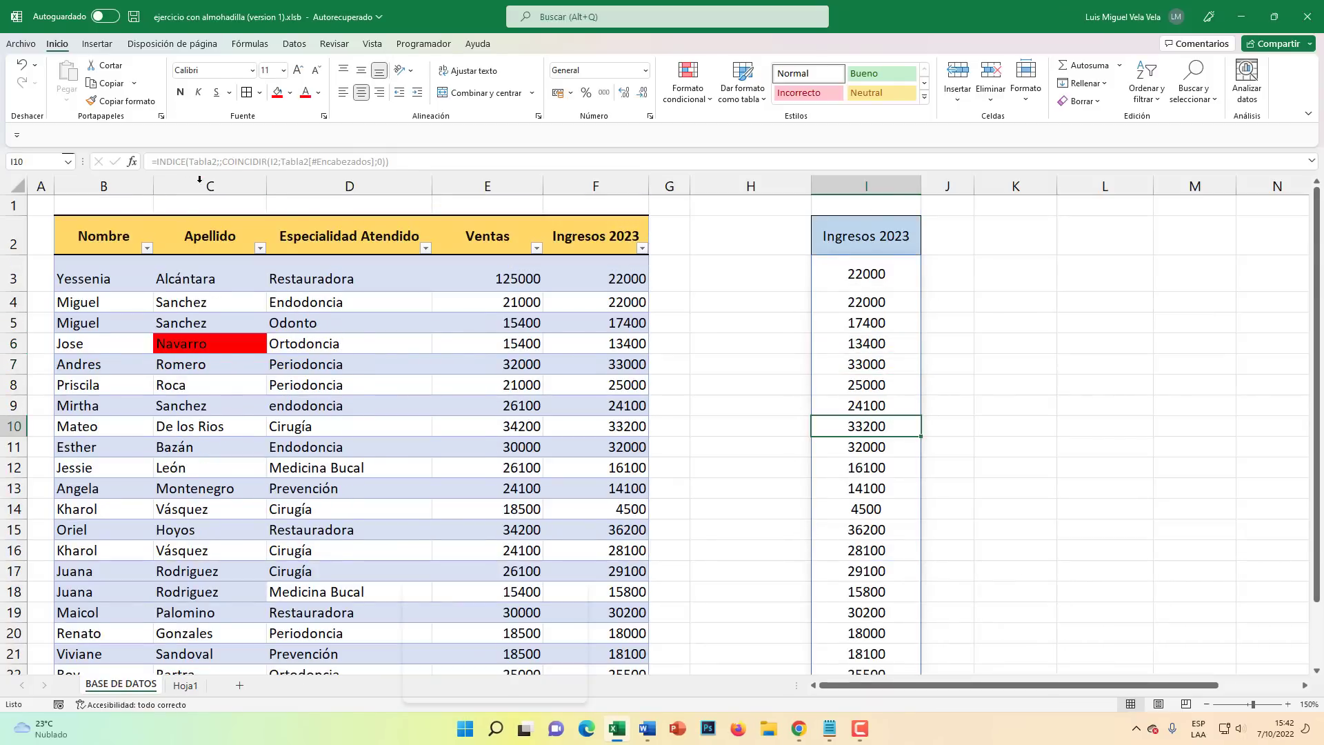
key("super+plus")
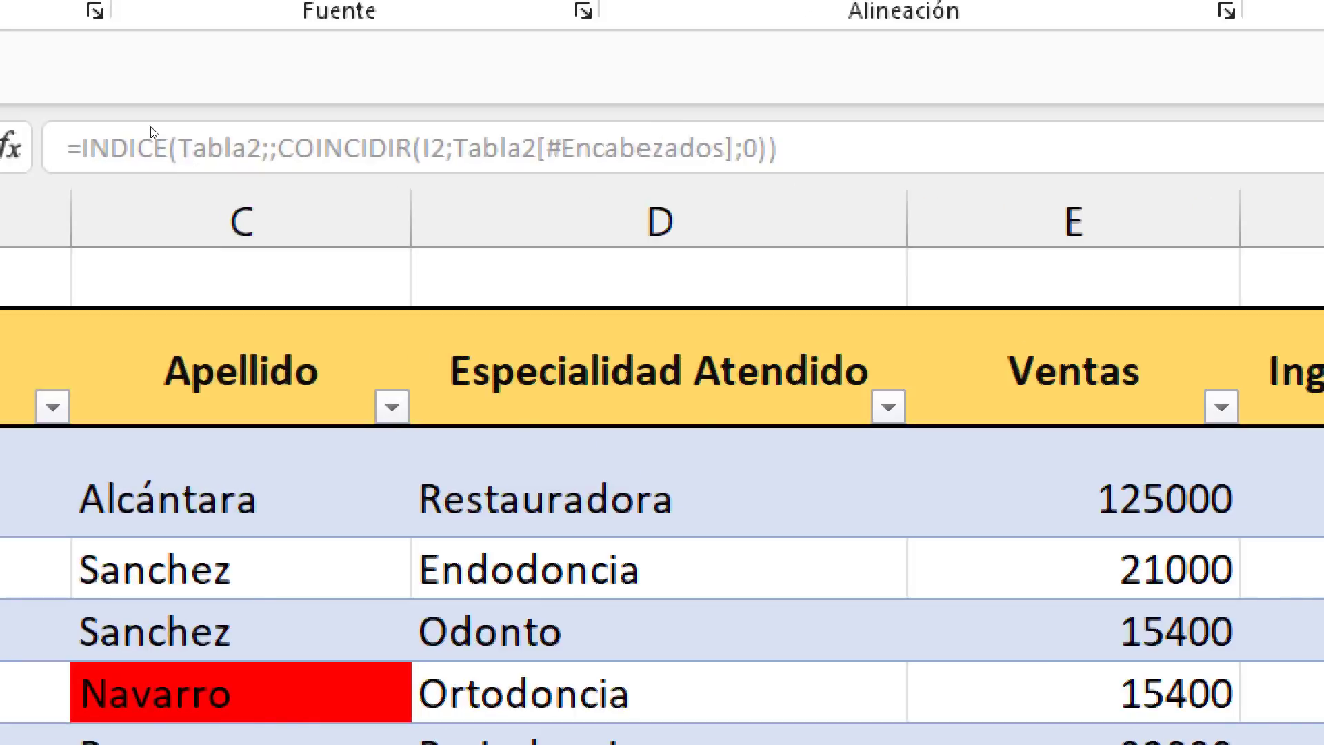
key("super+Escape")
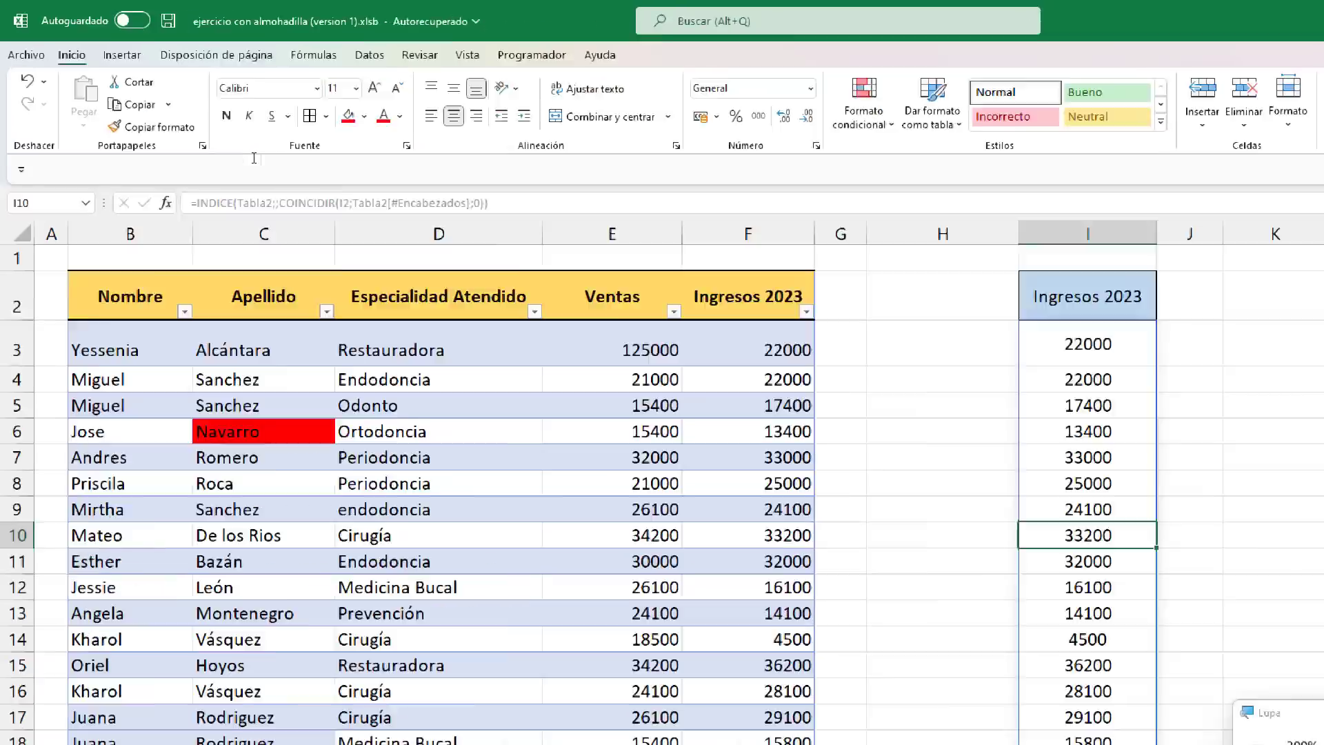
left_click(876, 273)
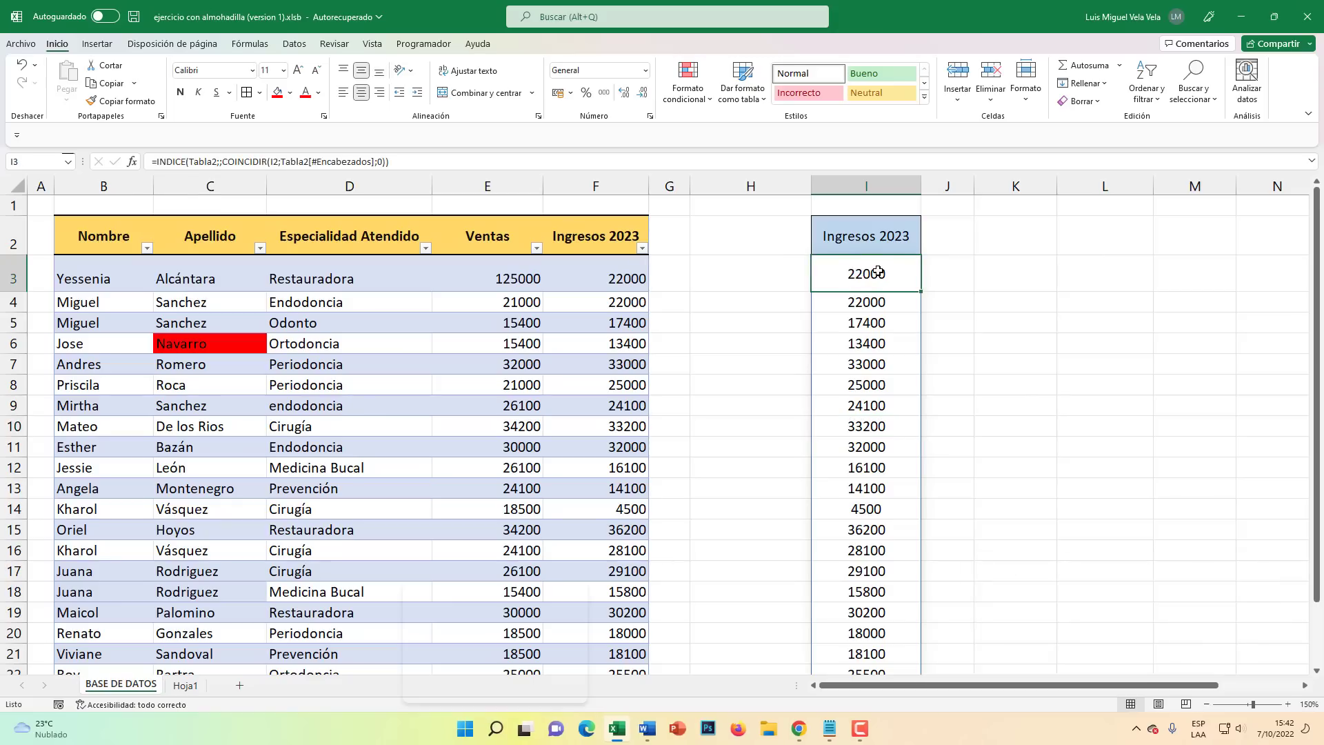
left_click(874, 307)
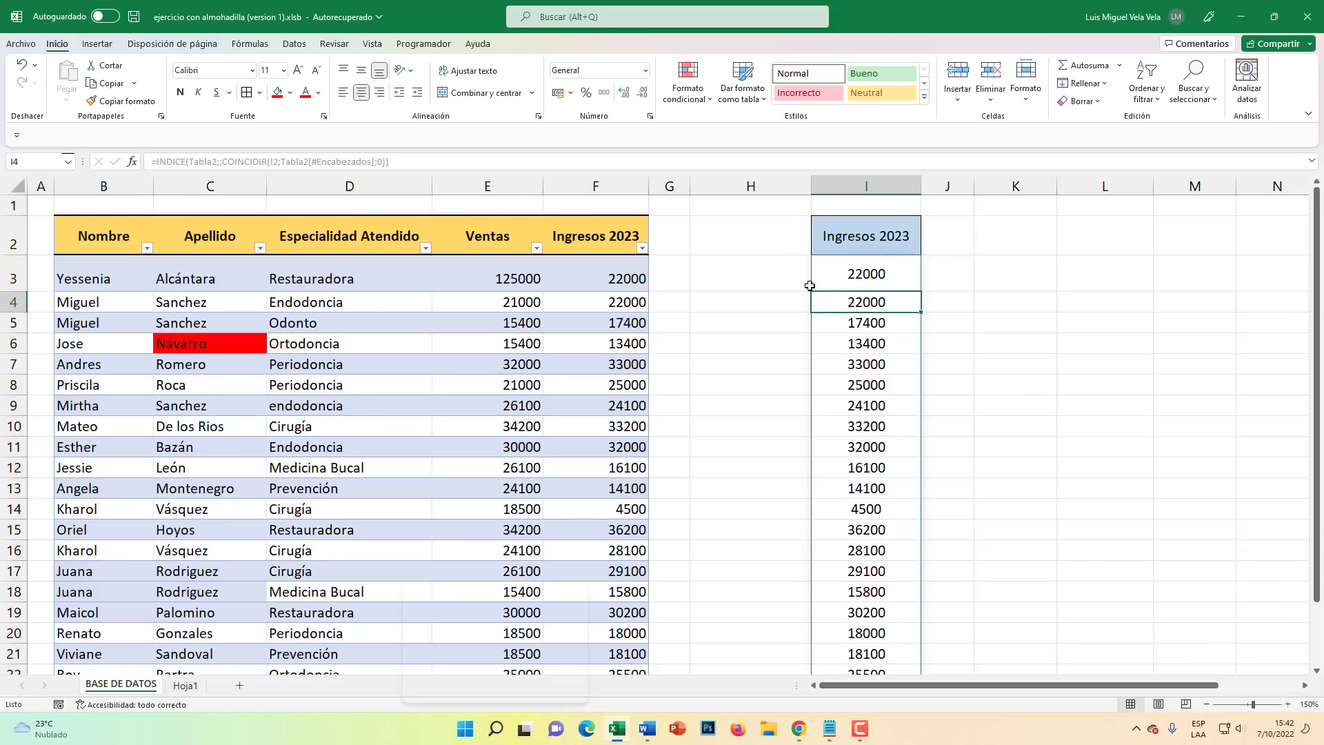
left_click(775, 275)
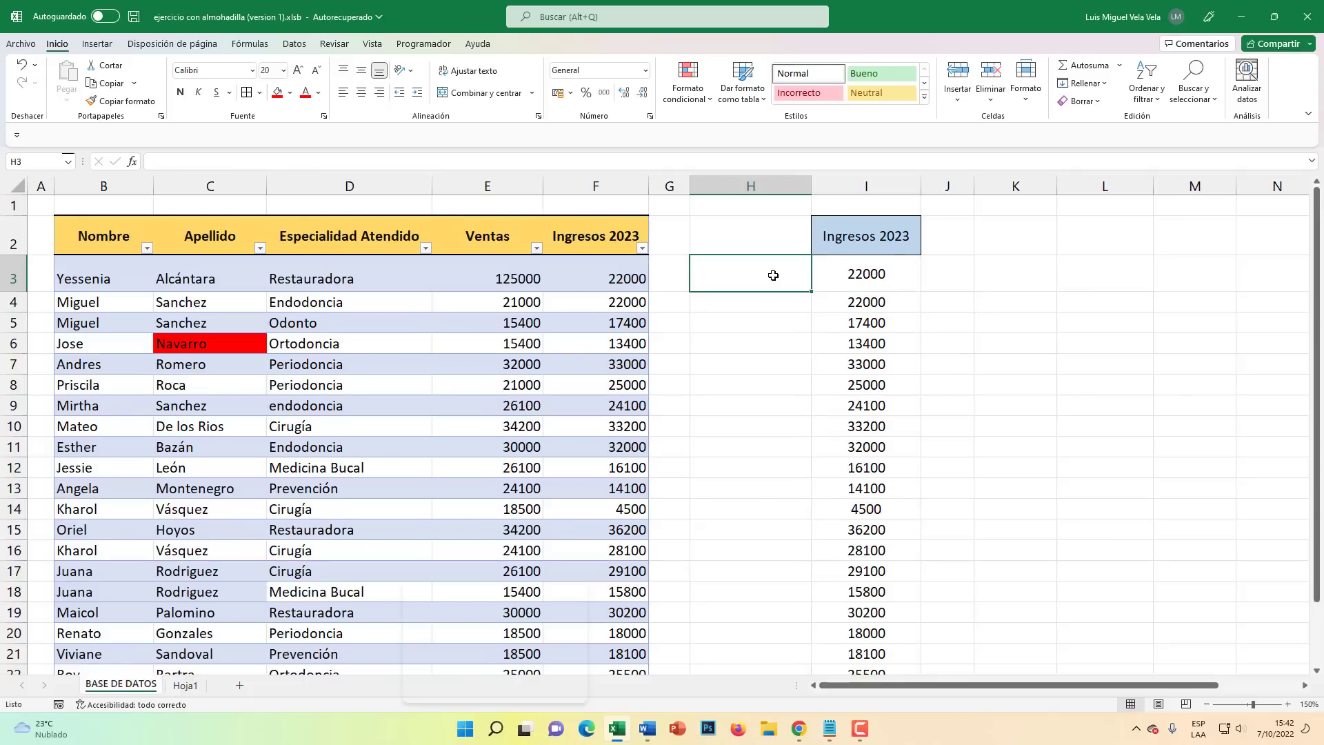
Start =SECUENCIA in H3, cancel it, and widen column H further
type("=")
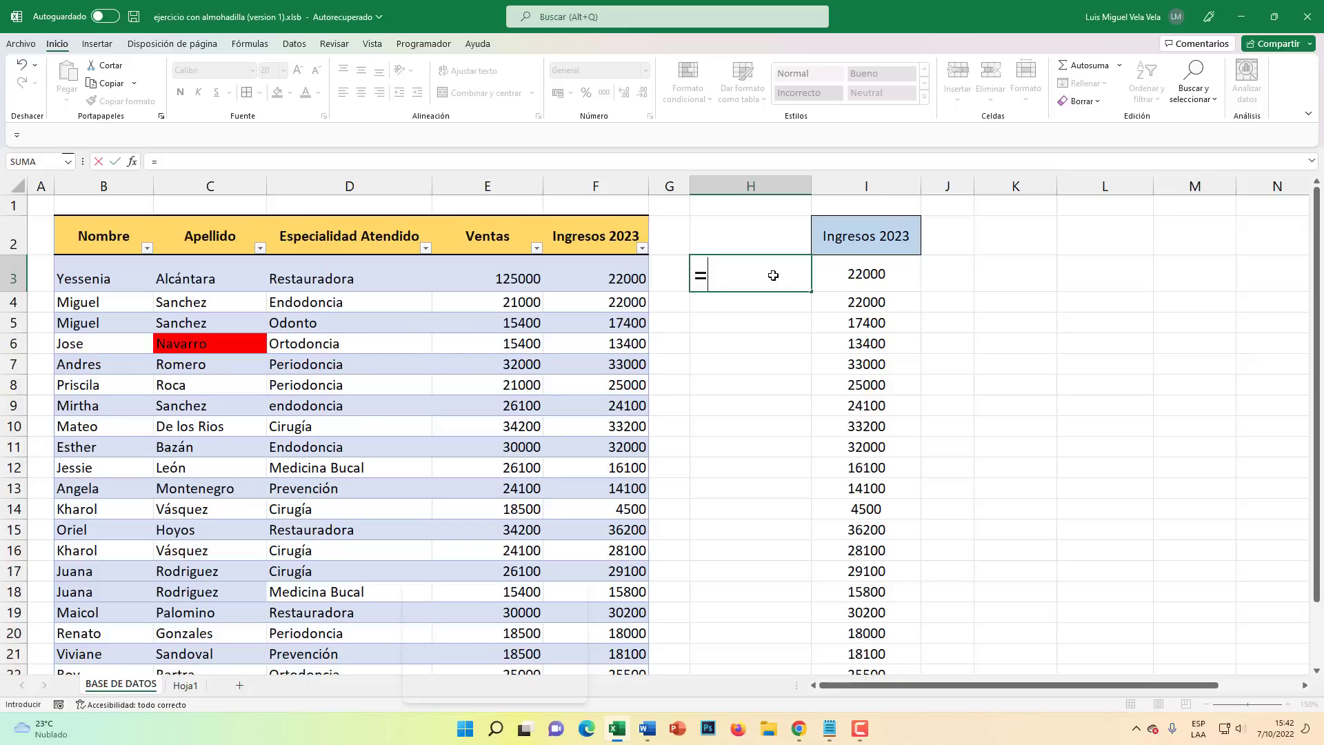
type("se")
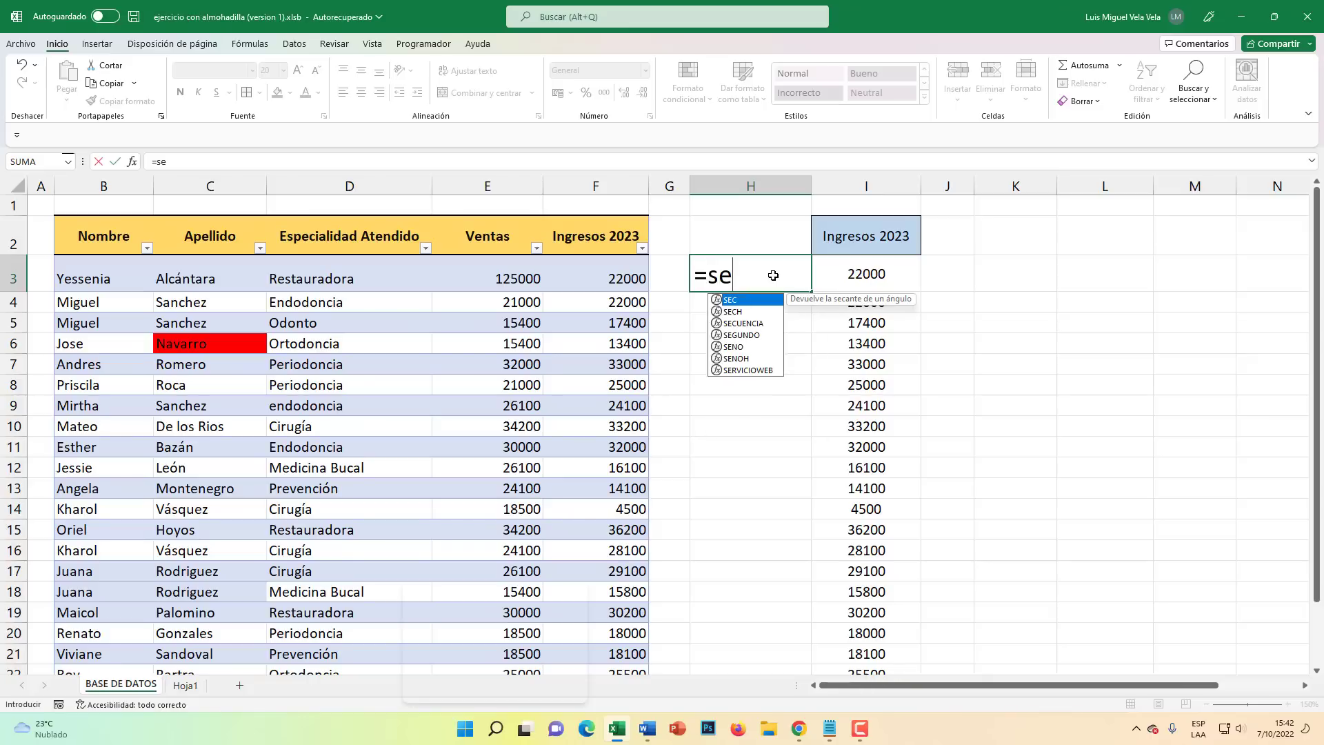
type("cuen")
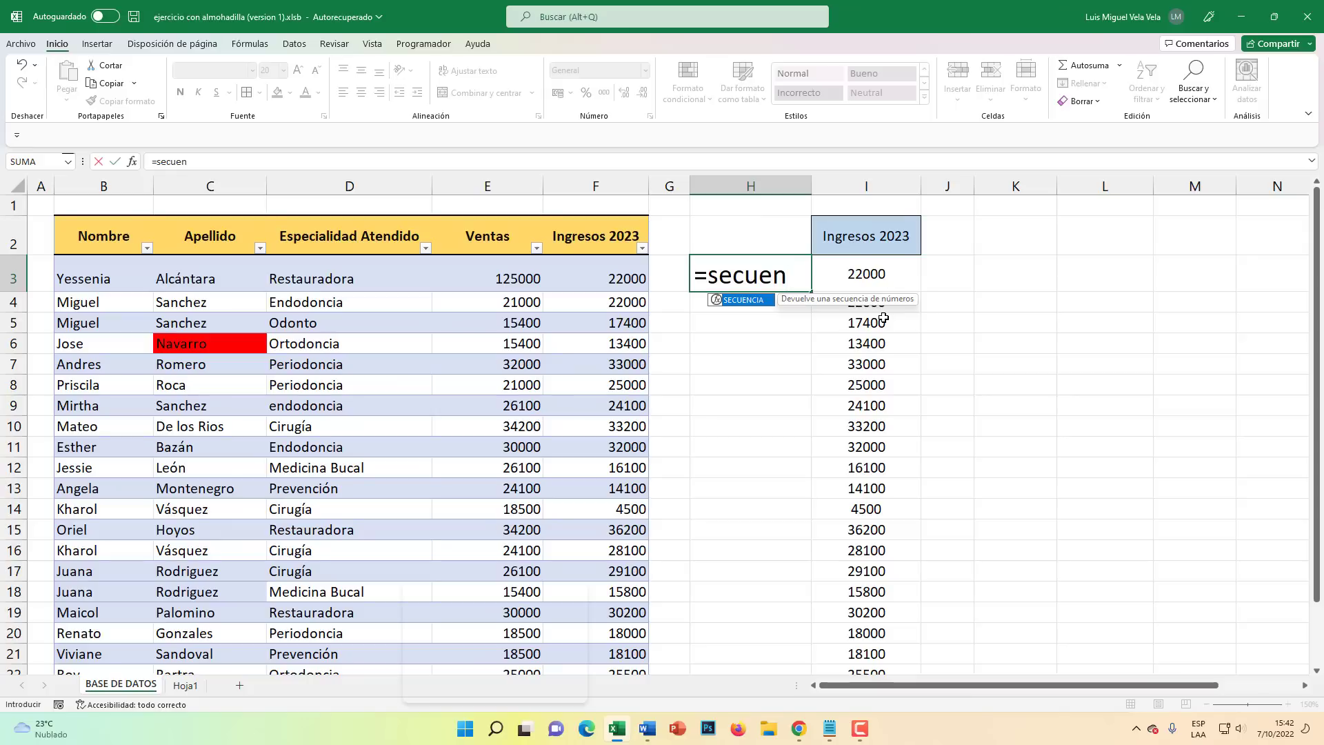
key("Tab")
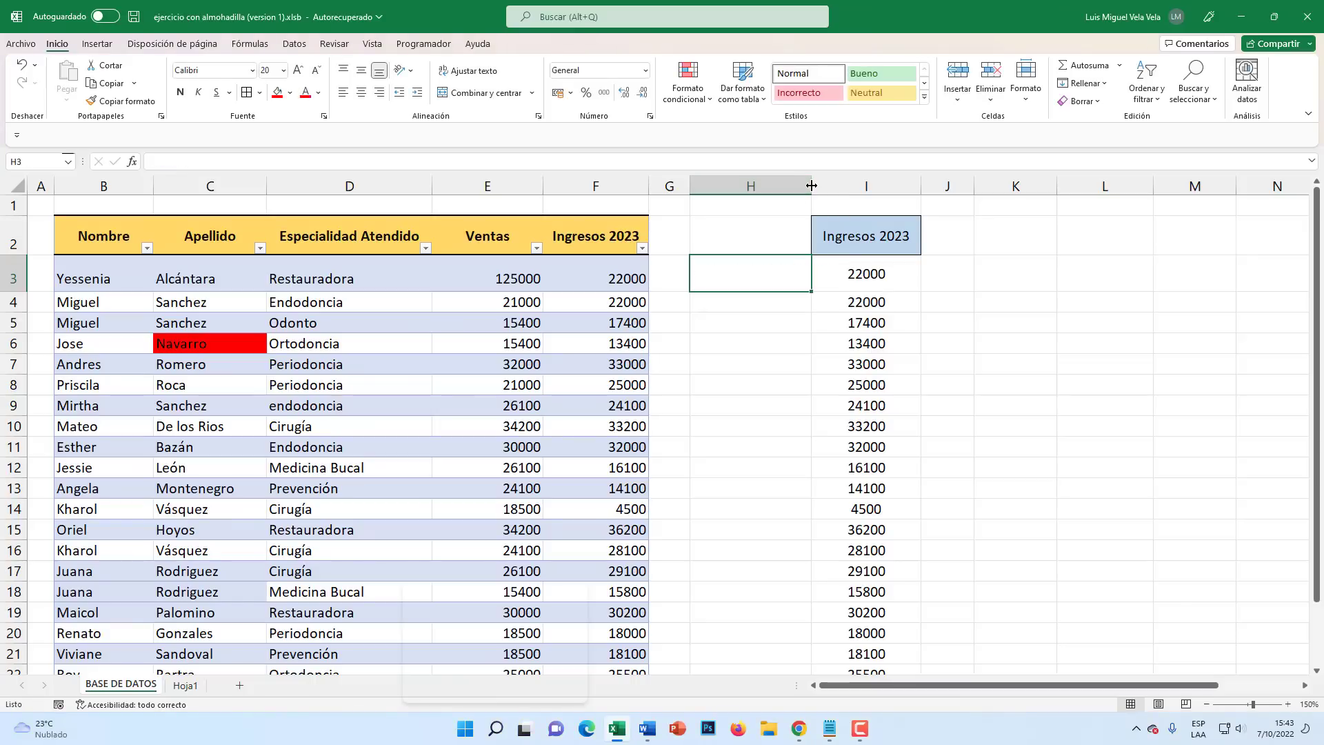
key("Escape")
left_click_drag(811, 185, 948, 181)
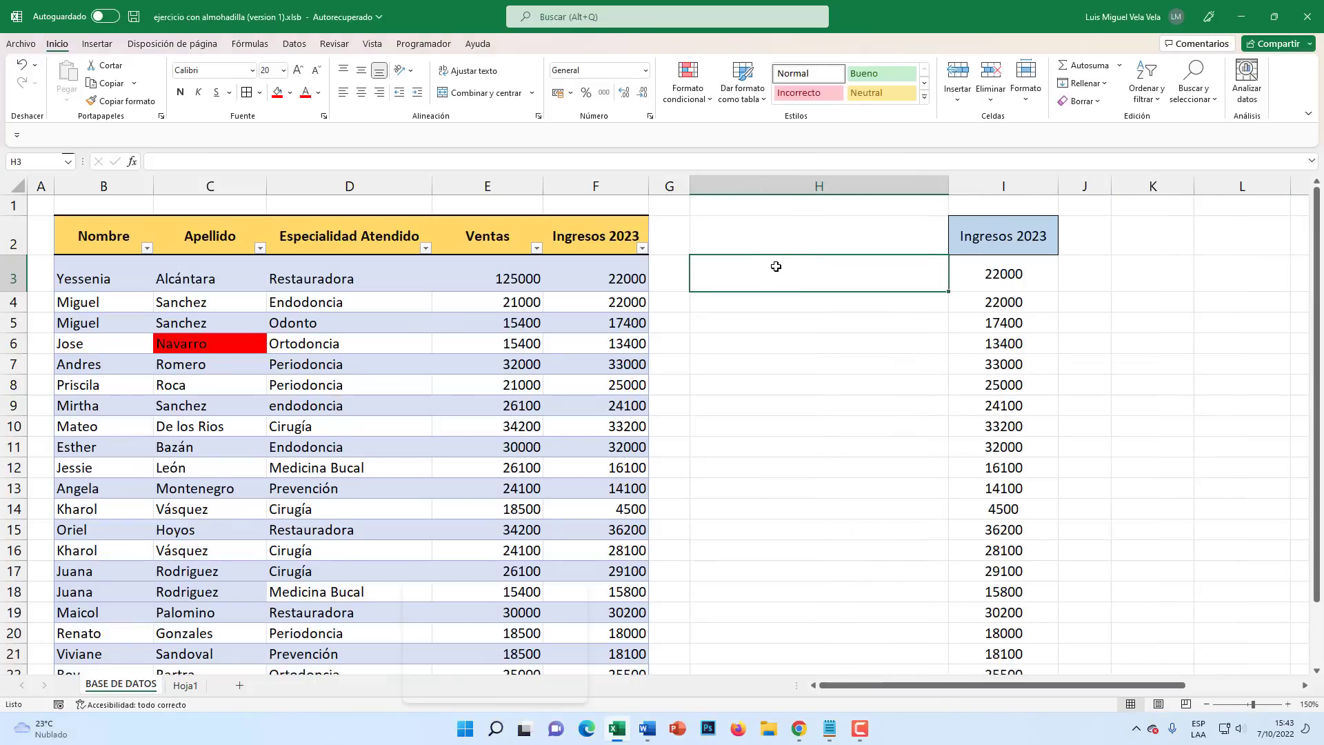
Retype =SECUENCIA( in H3 and begin its CONTAR row-count argument
type("=secuencia")
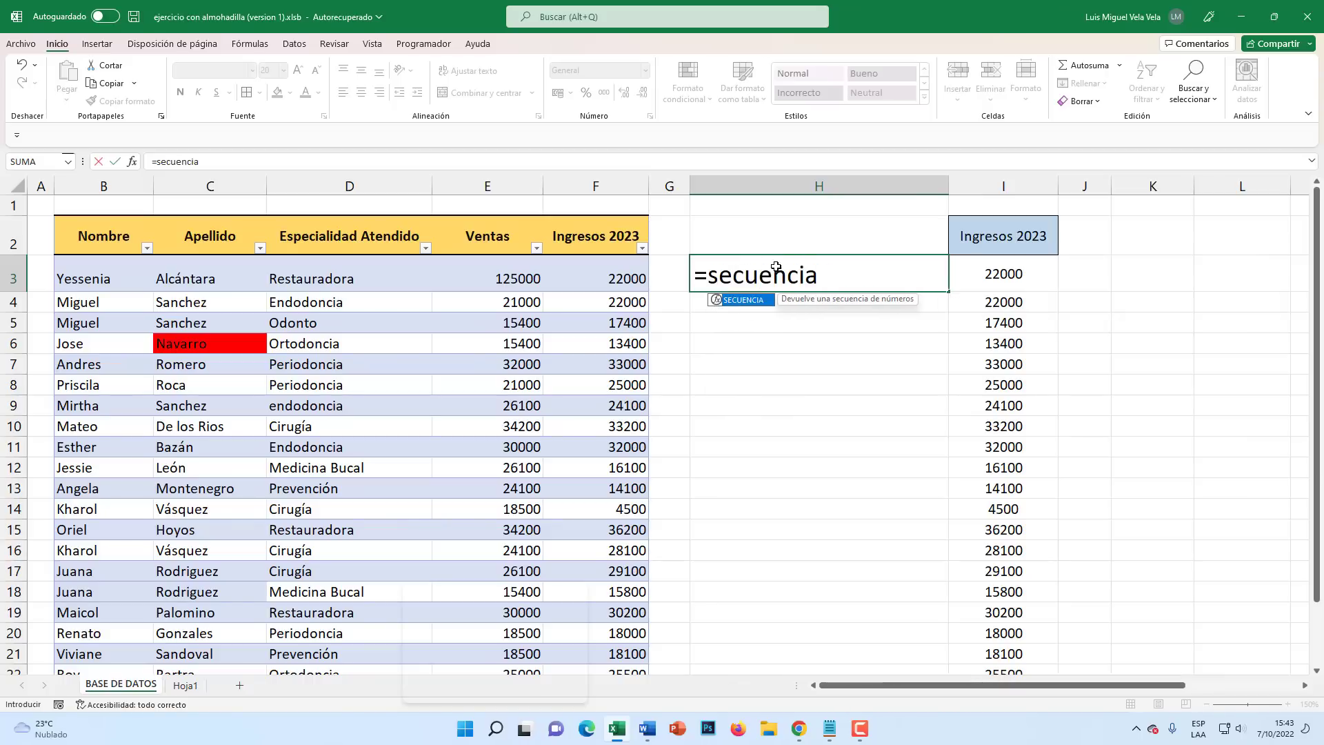
key("Tab")
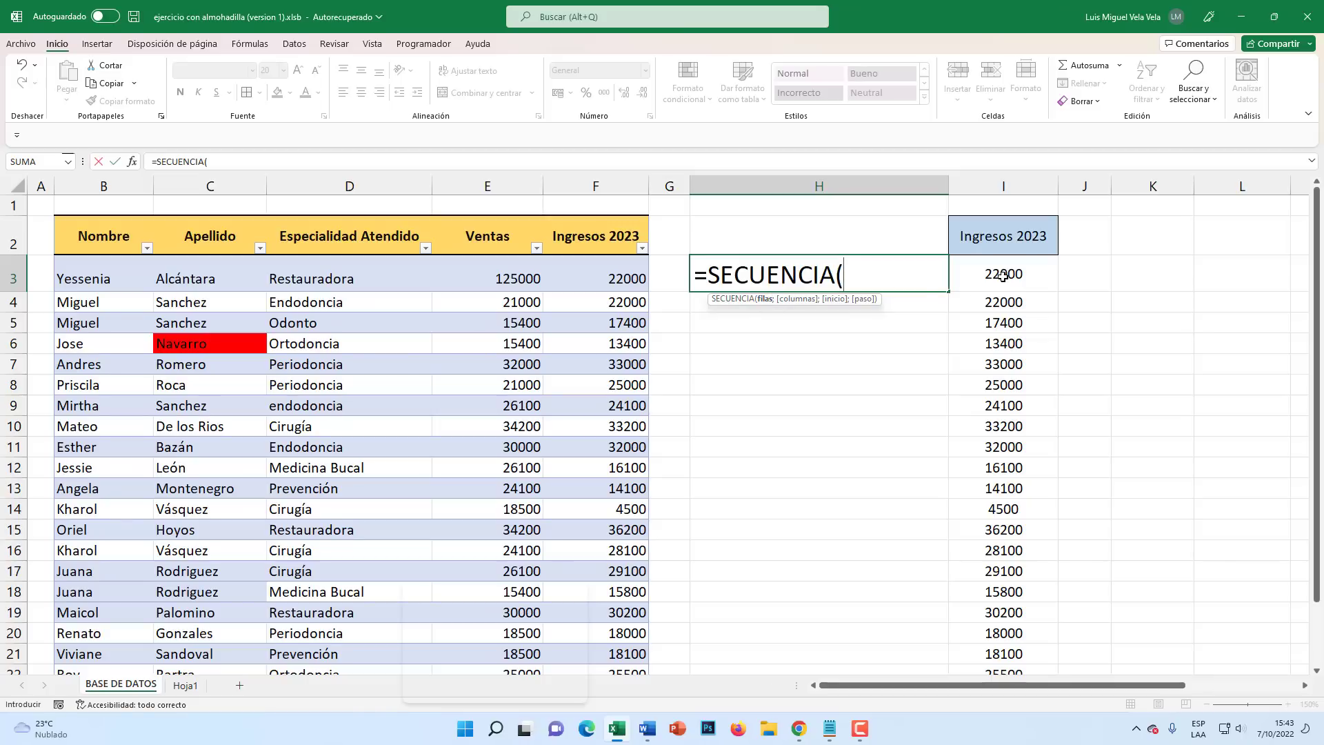
key("super+plus")
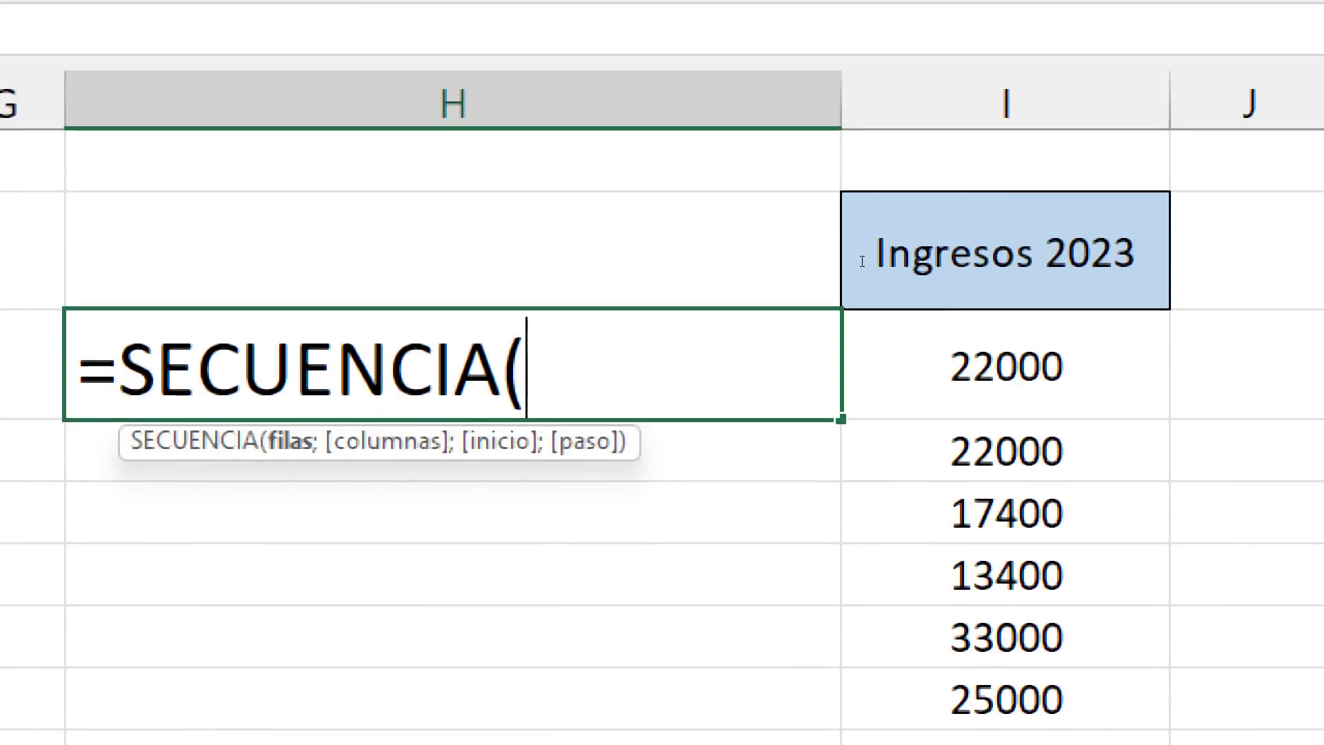
type("c")
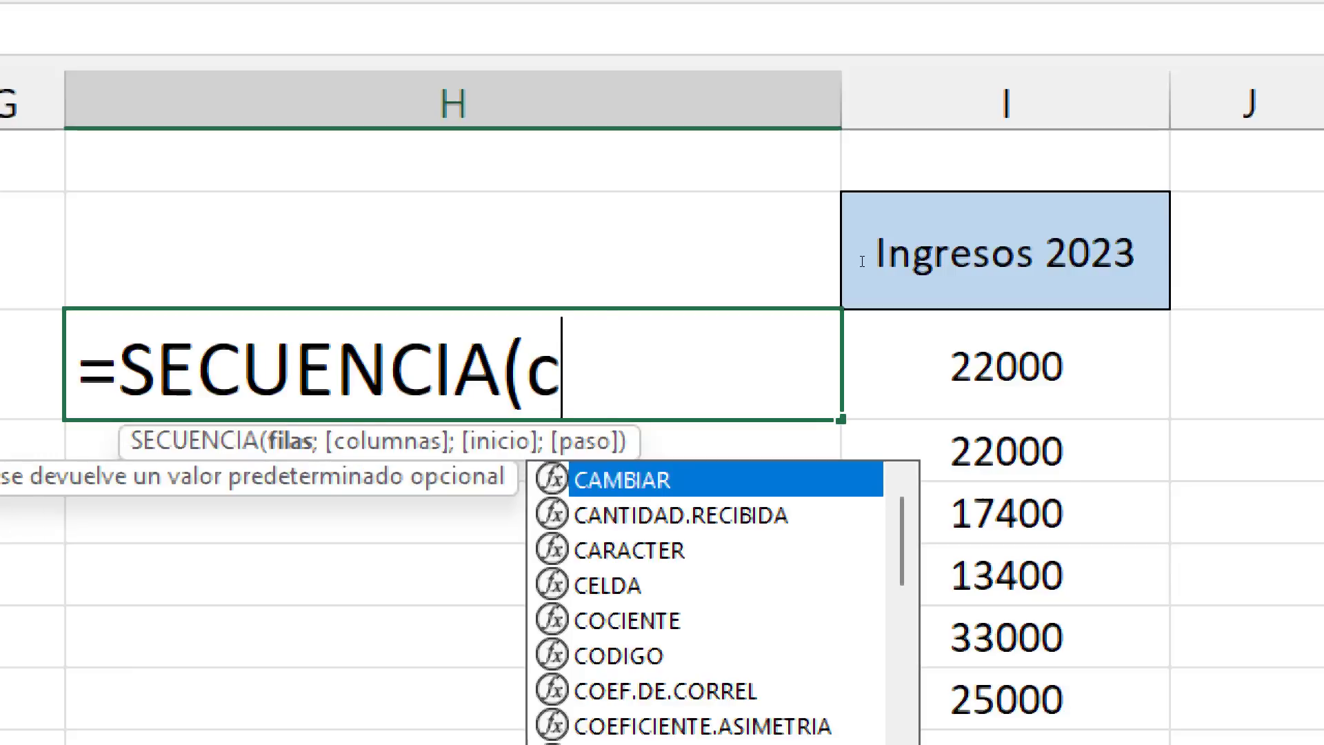
type("ontar")
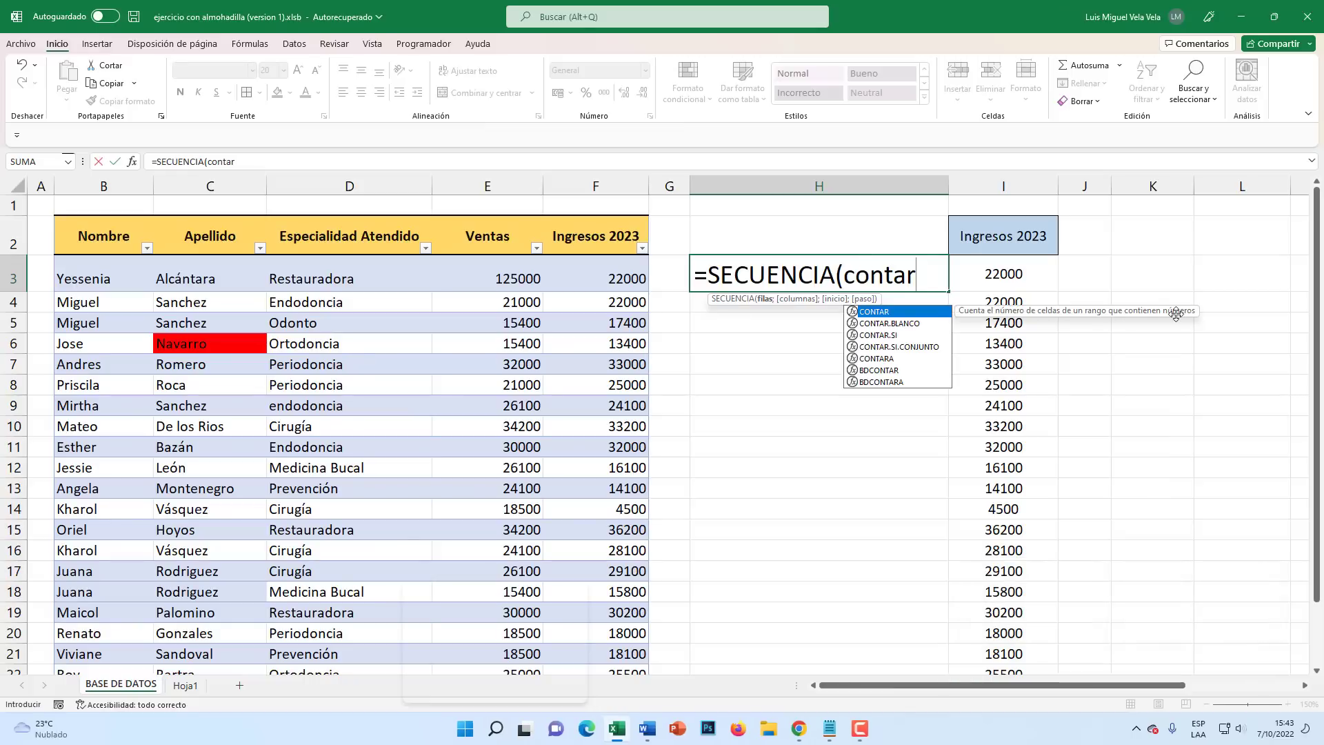
key("Escape")
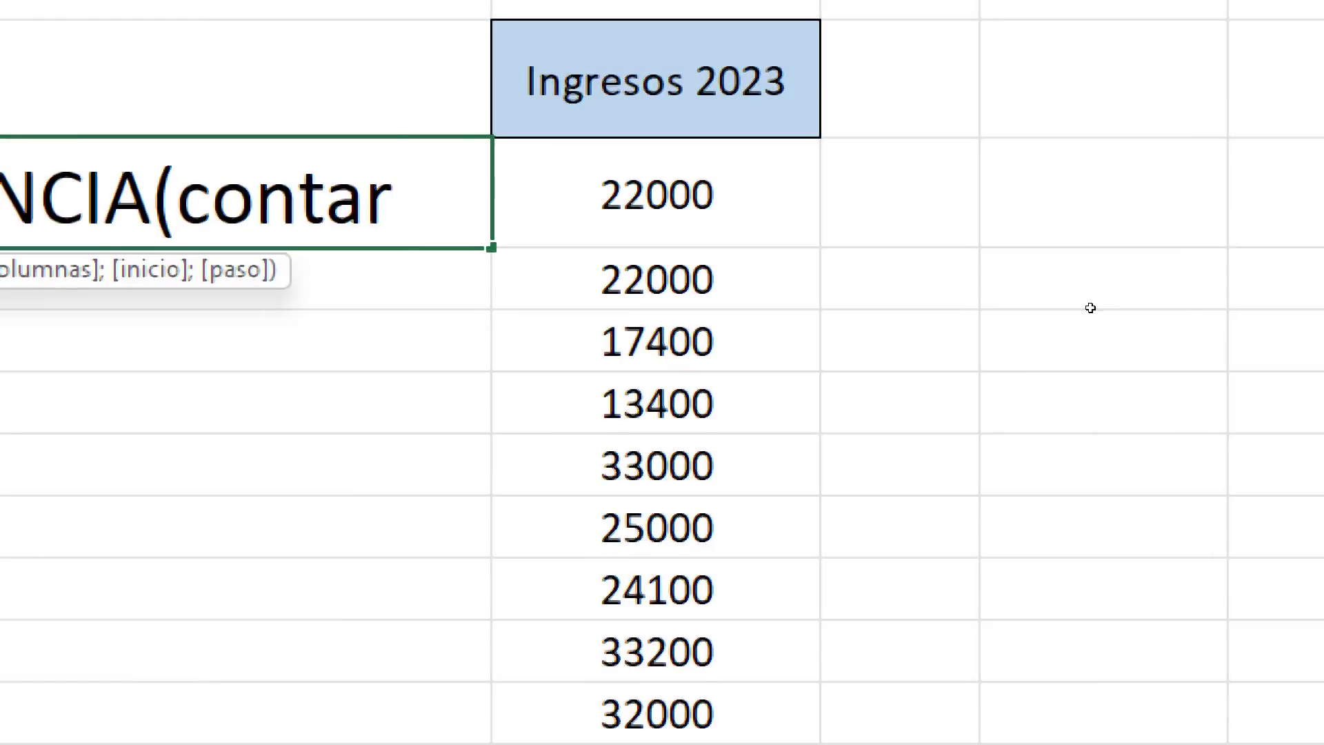
key("BackSpace")
type("r")
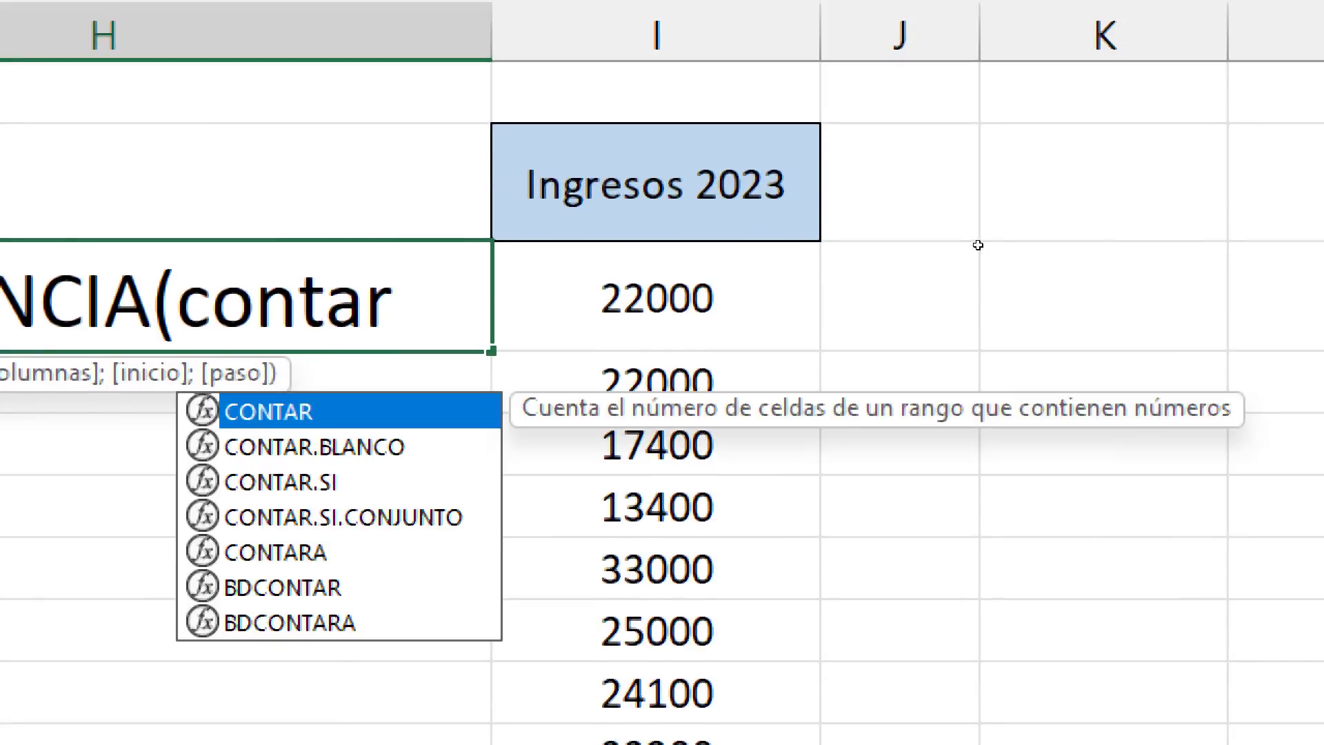
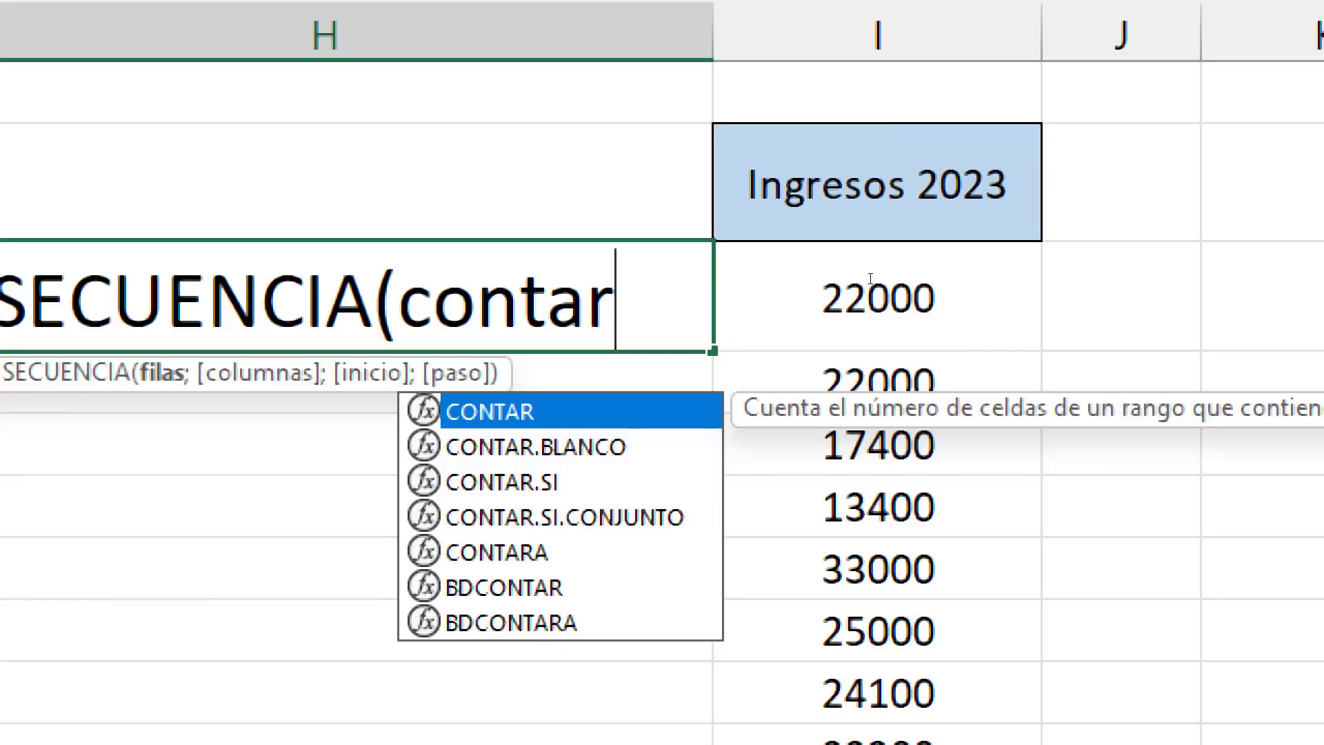
Complete =SECUENCIA(CONTARA(I3#)) in H3 so column H spills numbers 1 to 20
type("a")
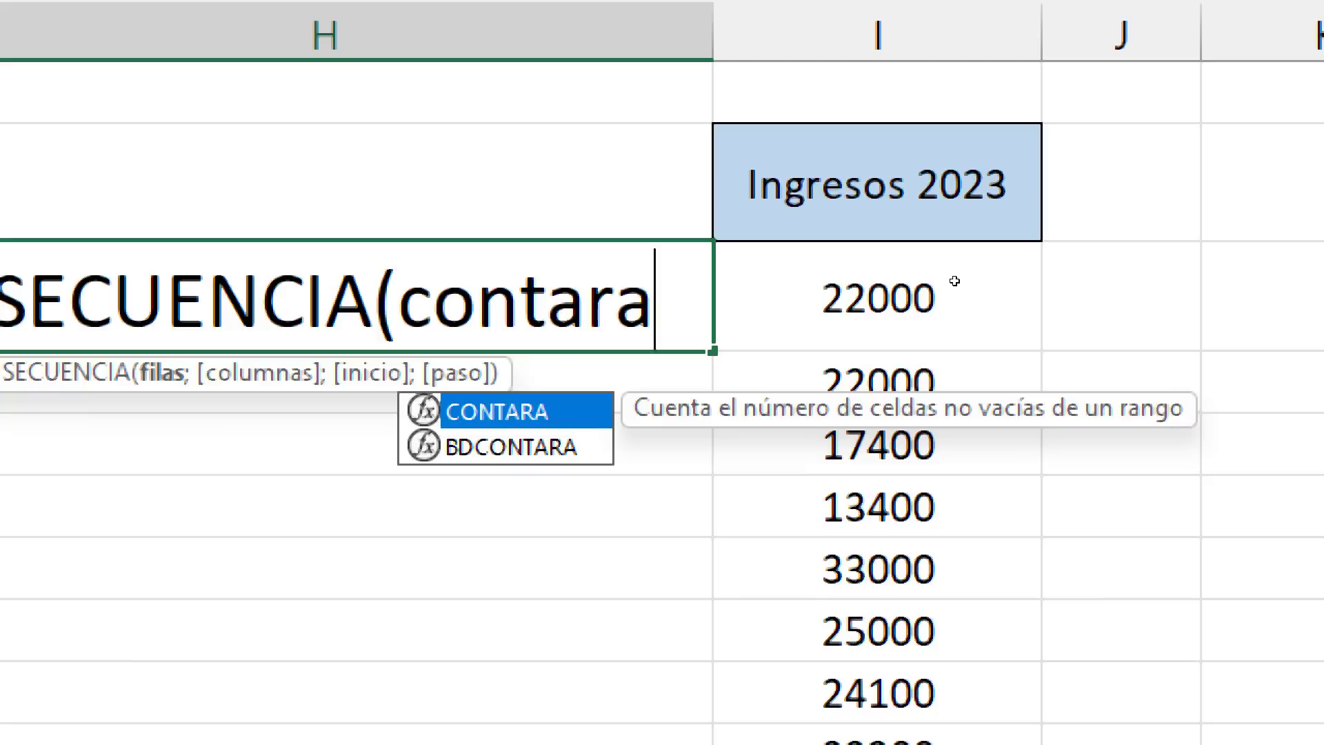
type("(")
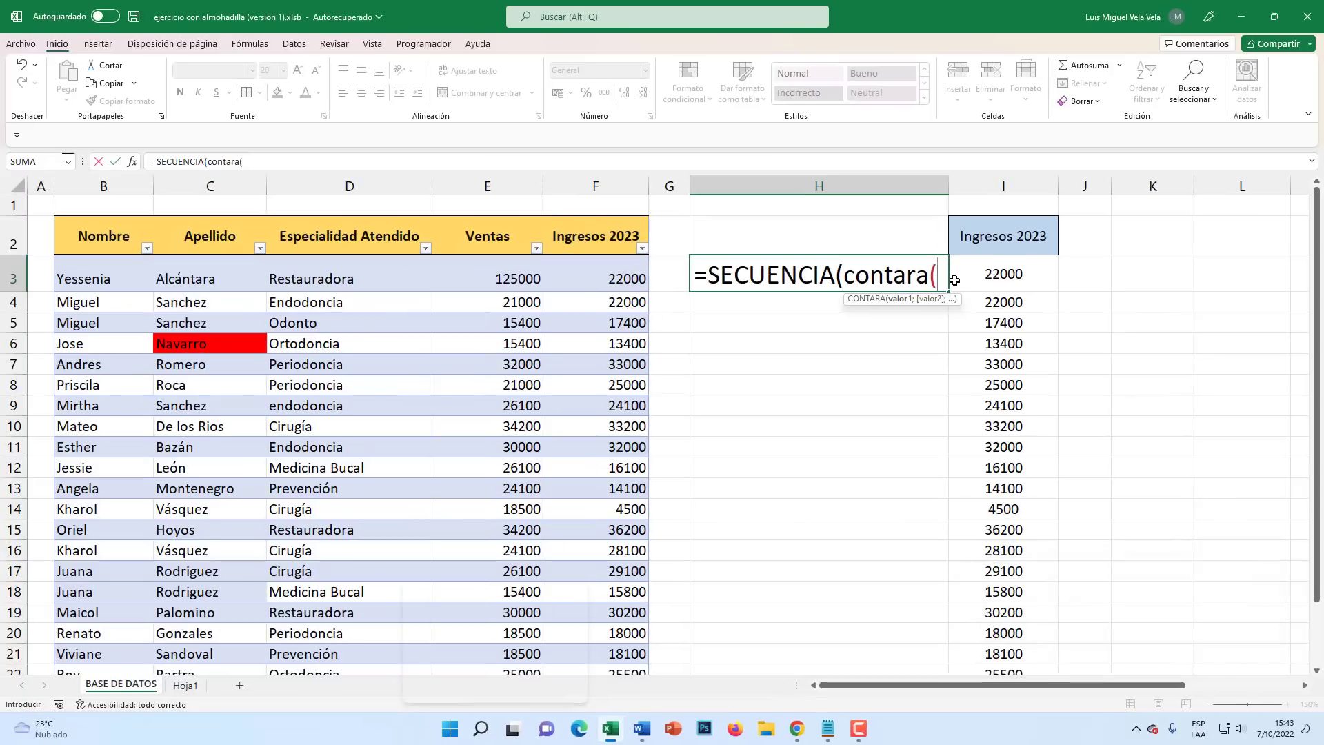
left_click(1001, 276)
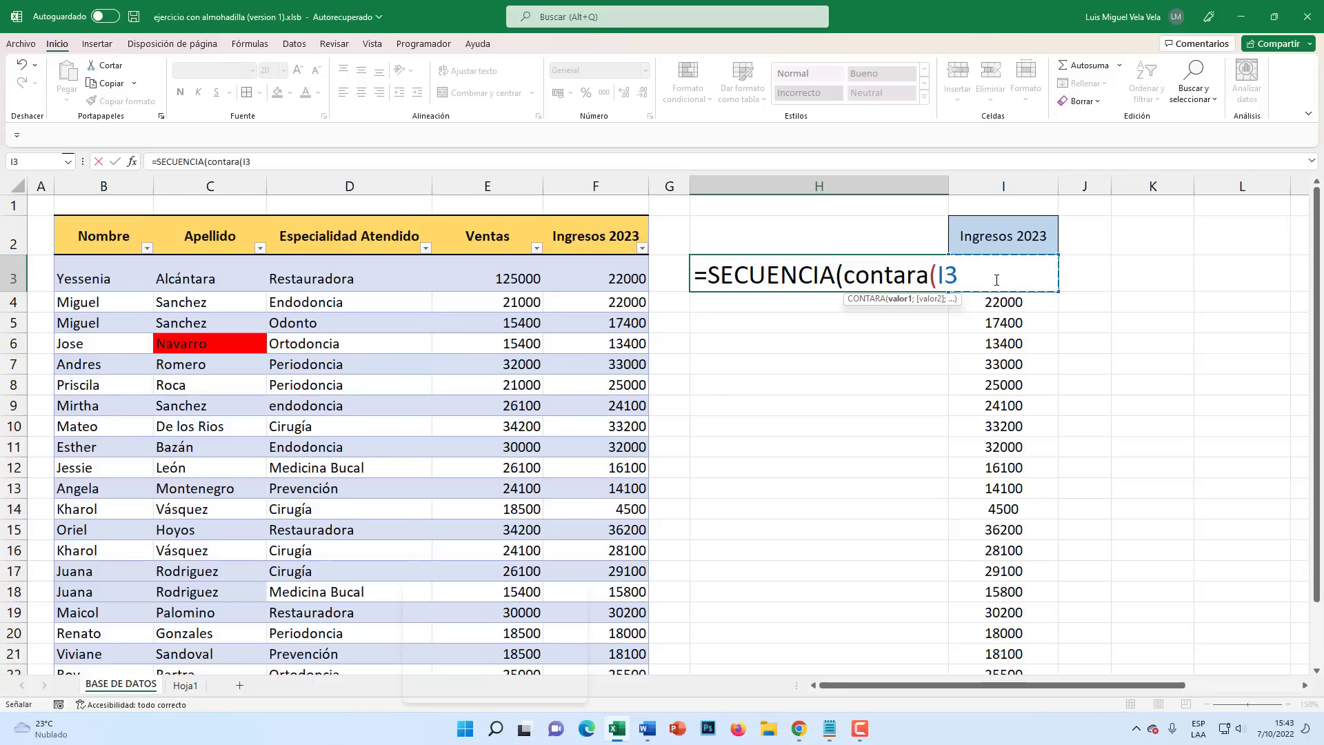
type("#")
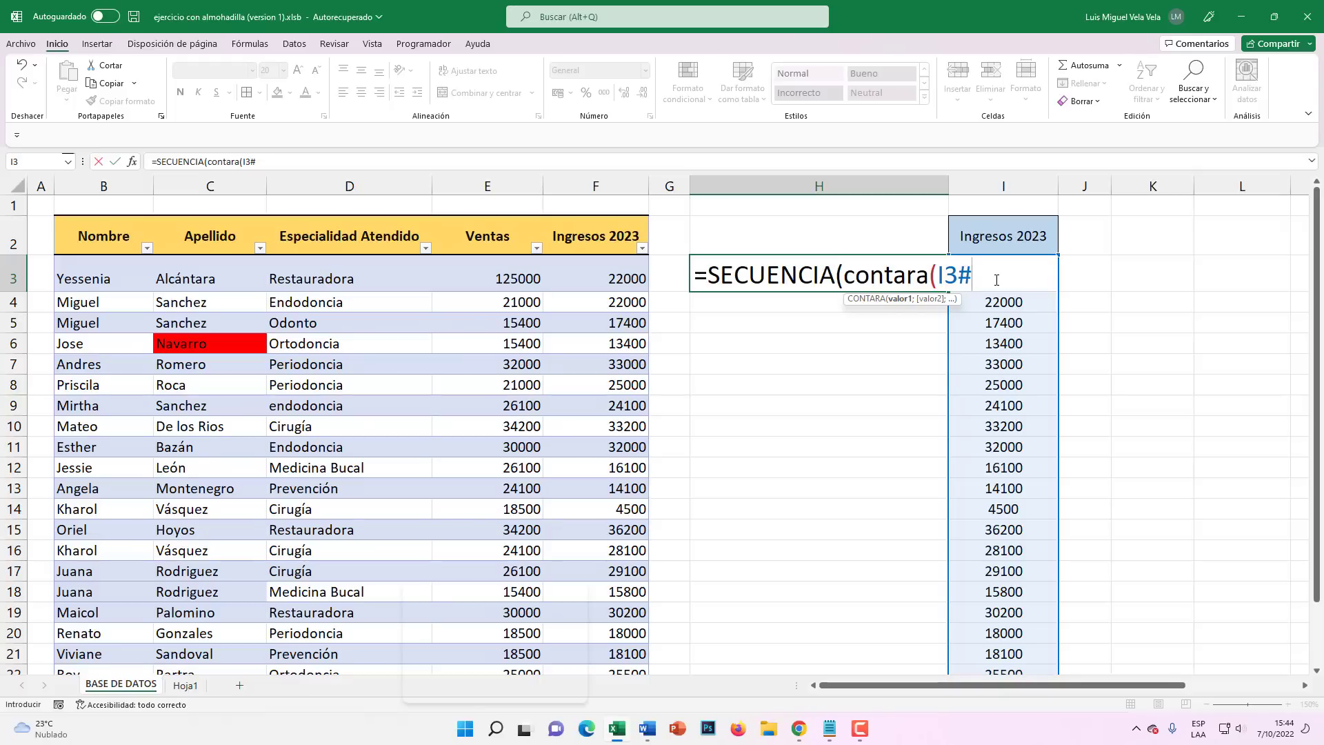
type(")")
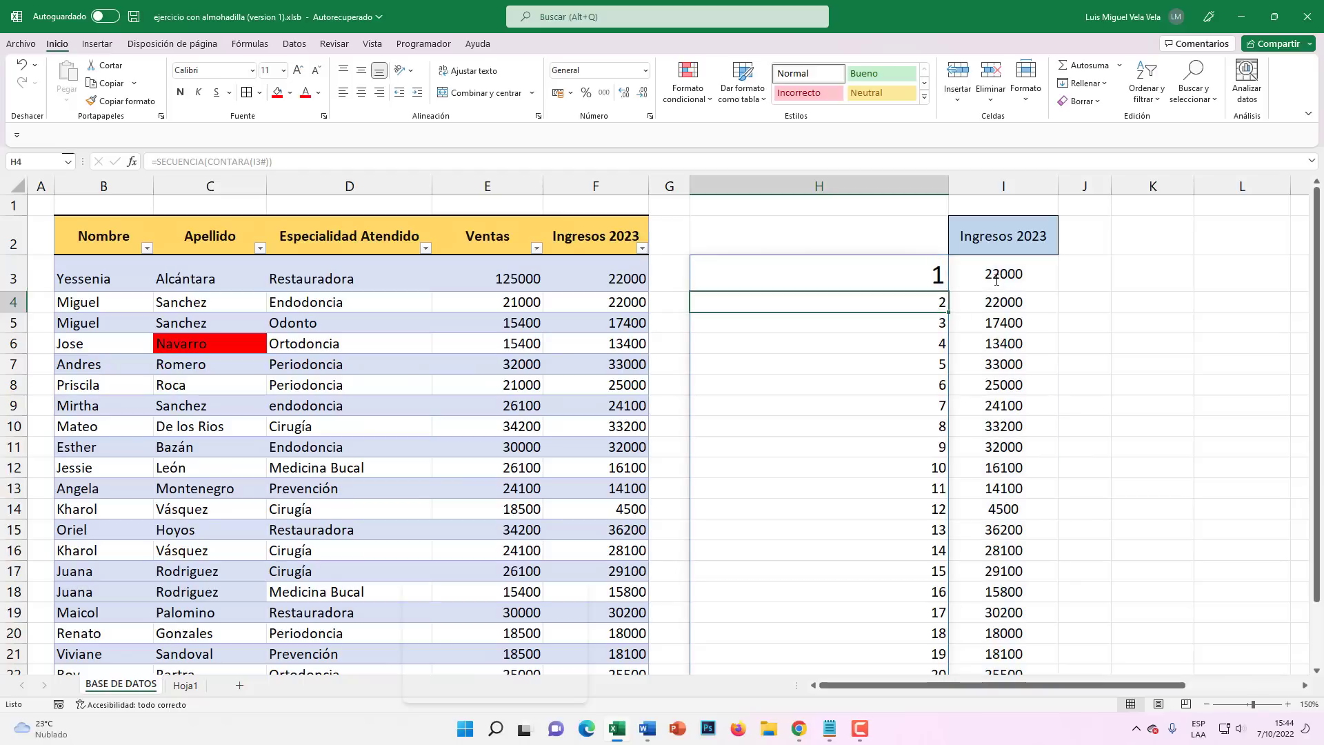
key("Return")
Centre the column H numbers horizontally and vertically
left_click(876, 187)
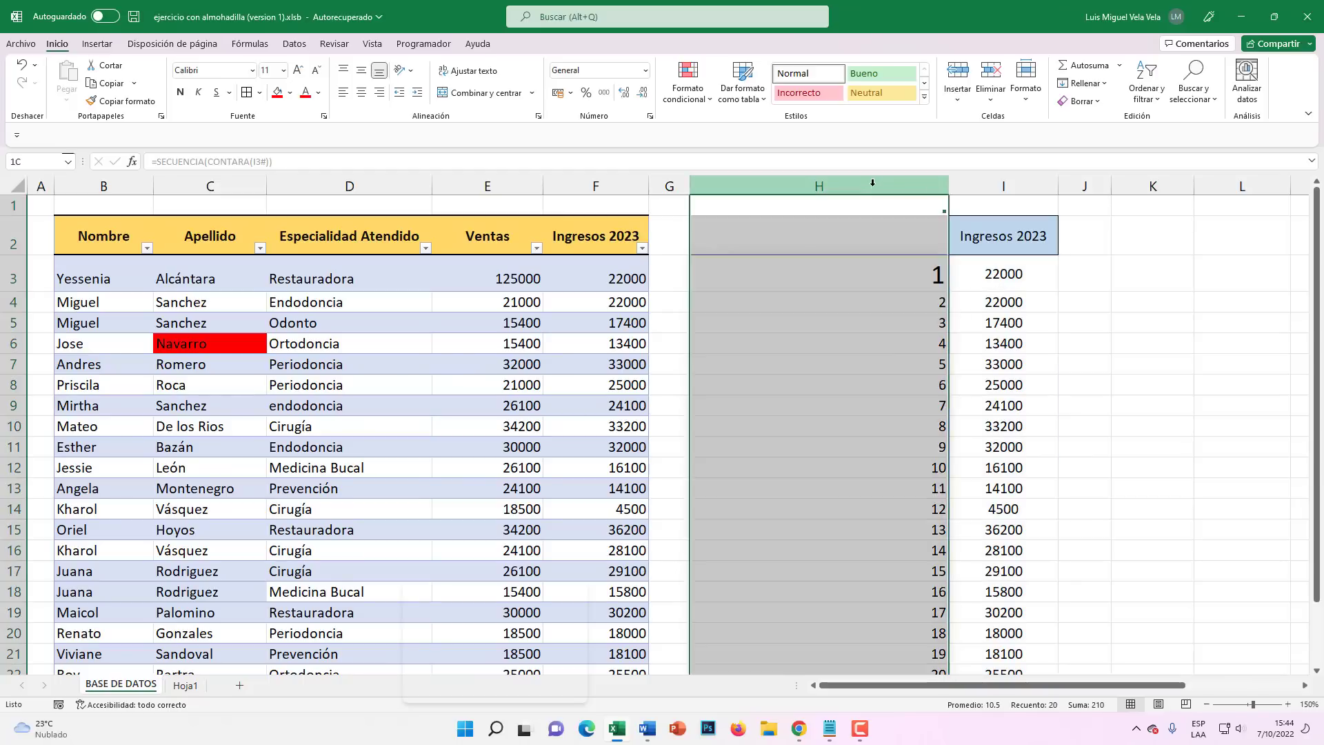
left_click(361, 92)
left_click(361, 70)
scroll(915, 437, "down", 1)
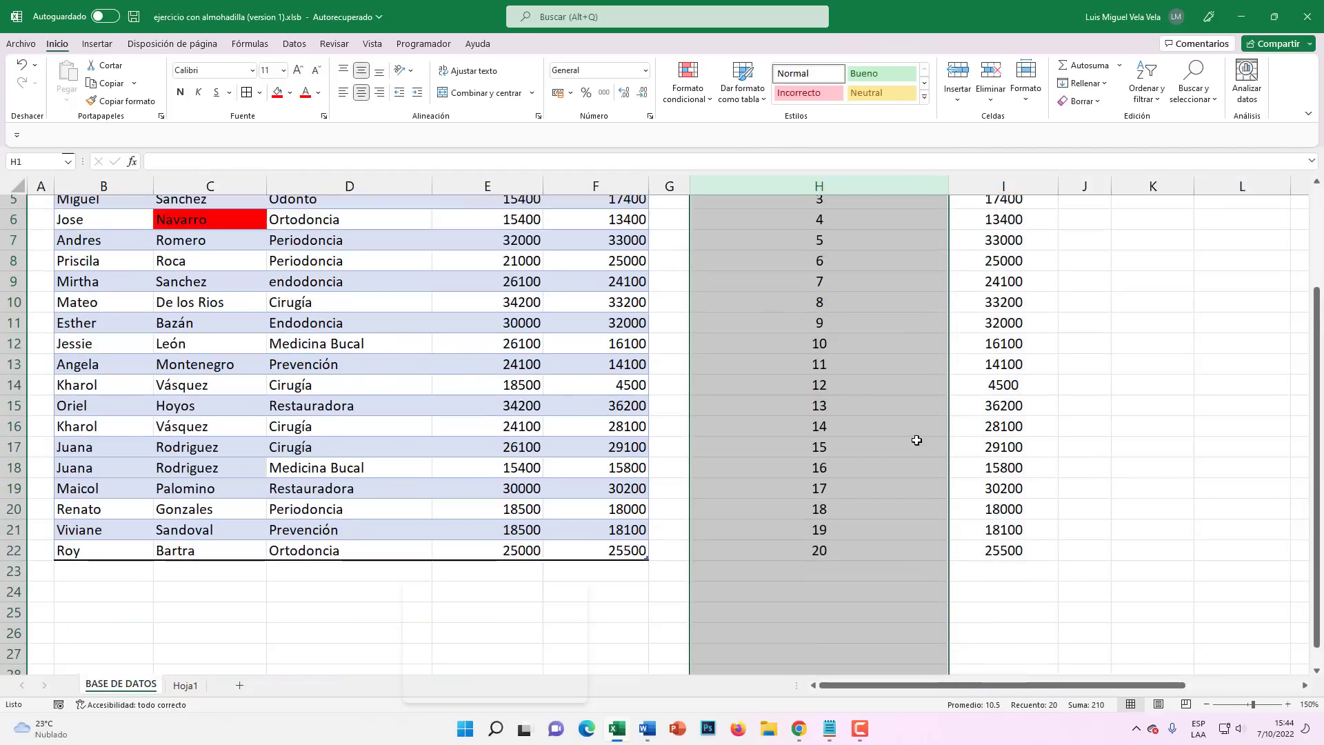
scroll(916, 438, "down", 1)
scroll(908, 437, "up", 2)
left_click(896, 407)
Reduce the H3 number's font size to 14 and zoom the sheet to 130%
left_click(865, 276)
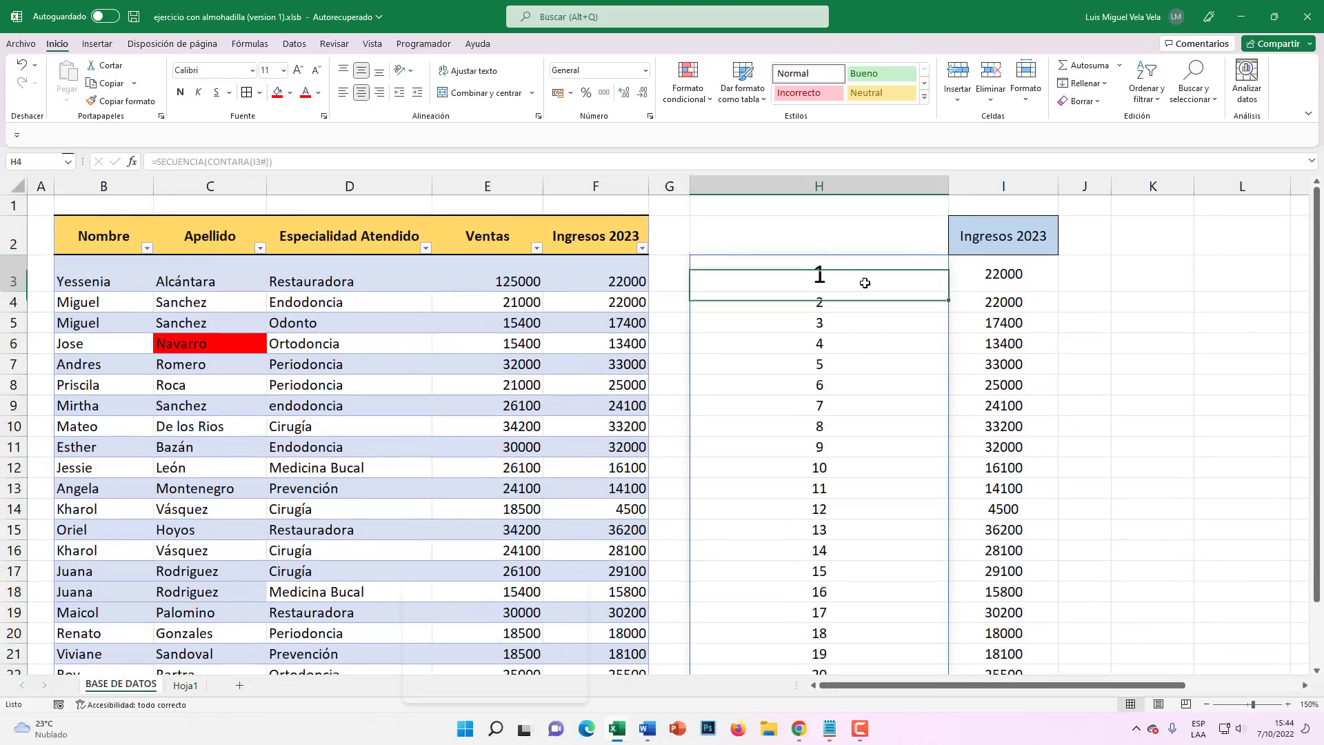
left_click(317, 70)
left_click(316, 71)
left_click(317, 71)
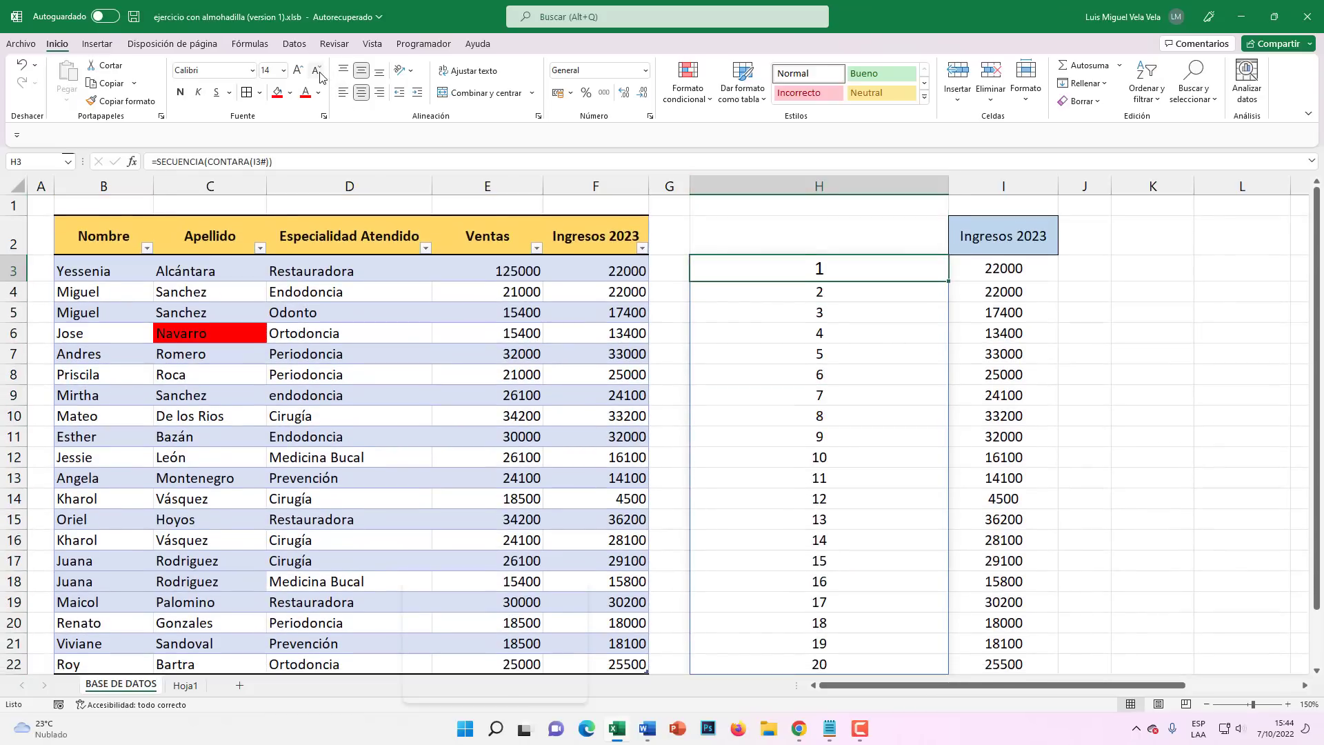
left_click(1207, 703)
left_click(1207, 703)
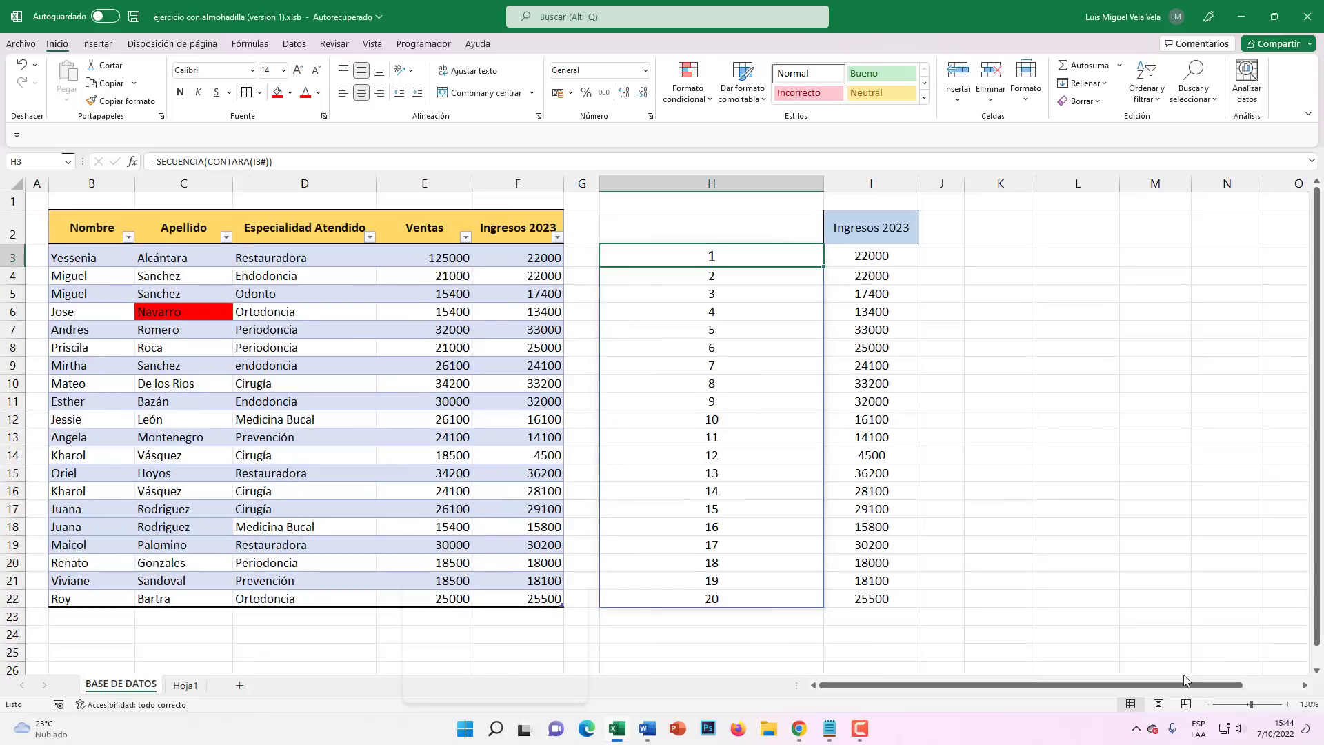
Test the I2 dropdown with Nombre, Apellido, Especialidad Atendido, Ventas and Ingresos 2023
left_click(885, 227)
left_click(927, 238)
left_click(836, 253)
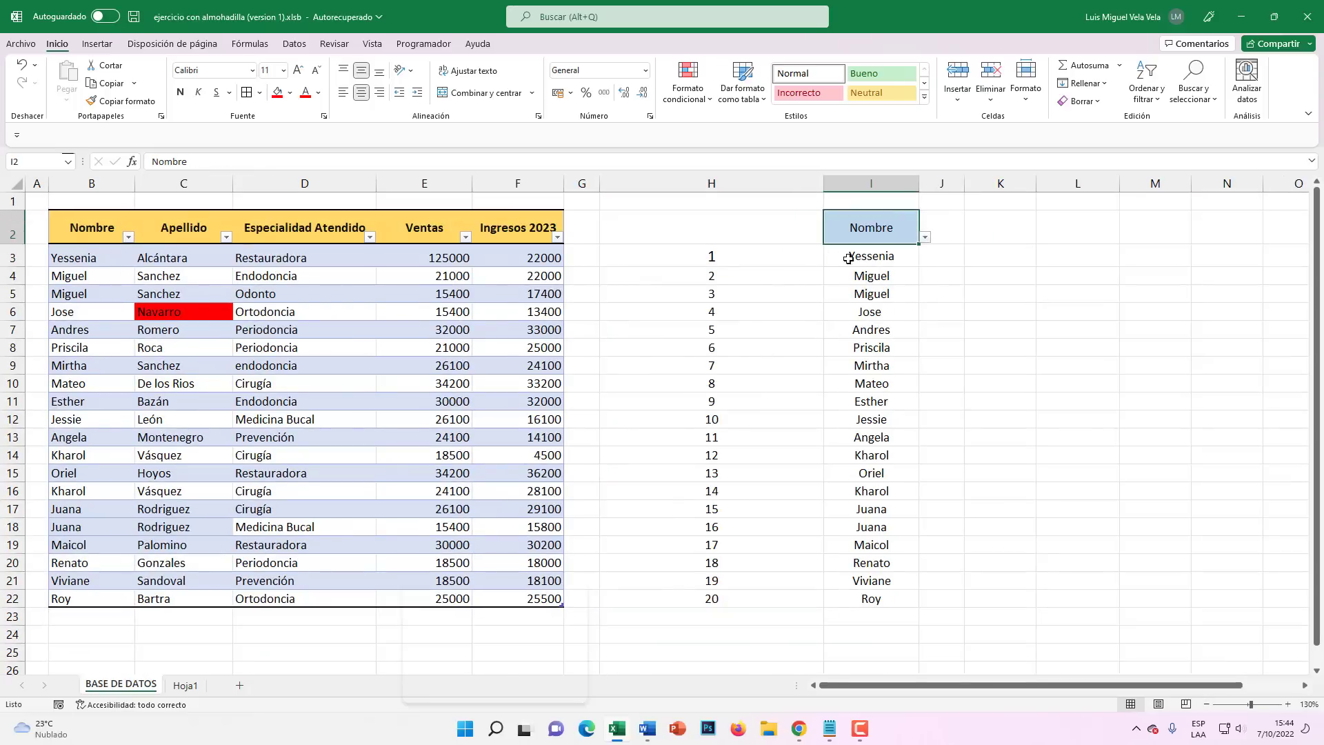
left_click(924, 237)
left_click(850, 266)
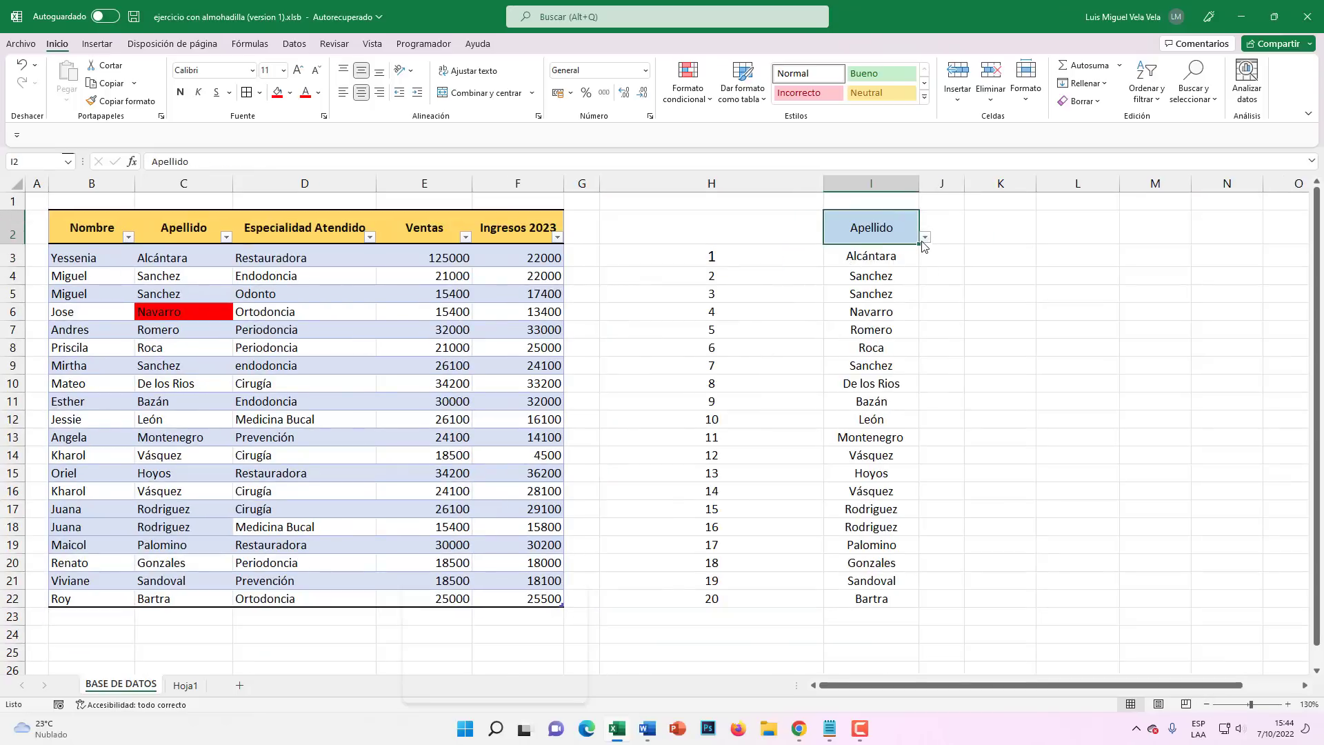
left_click(924, 237)
left_click(850, 273)
left_click(925, 236)
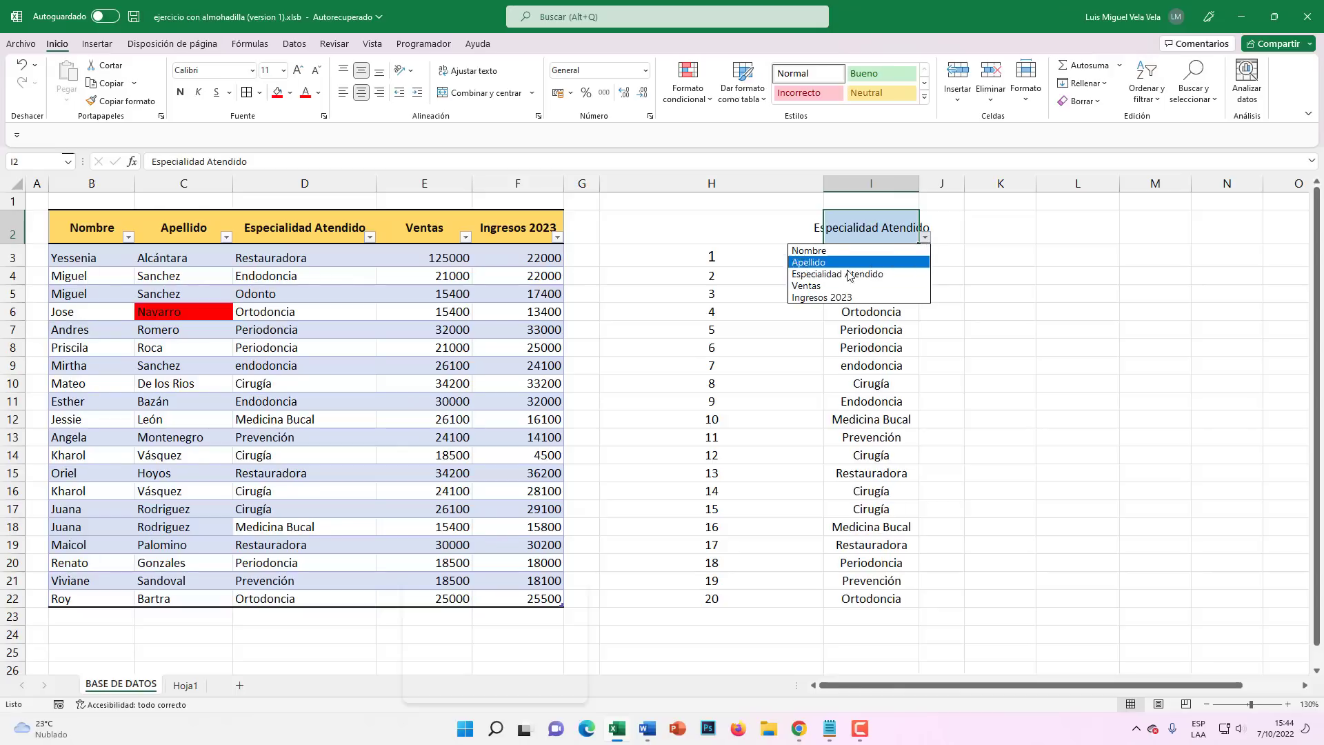
left_click(827, 285)
left_click(925, 236)
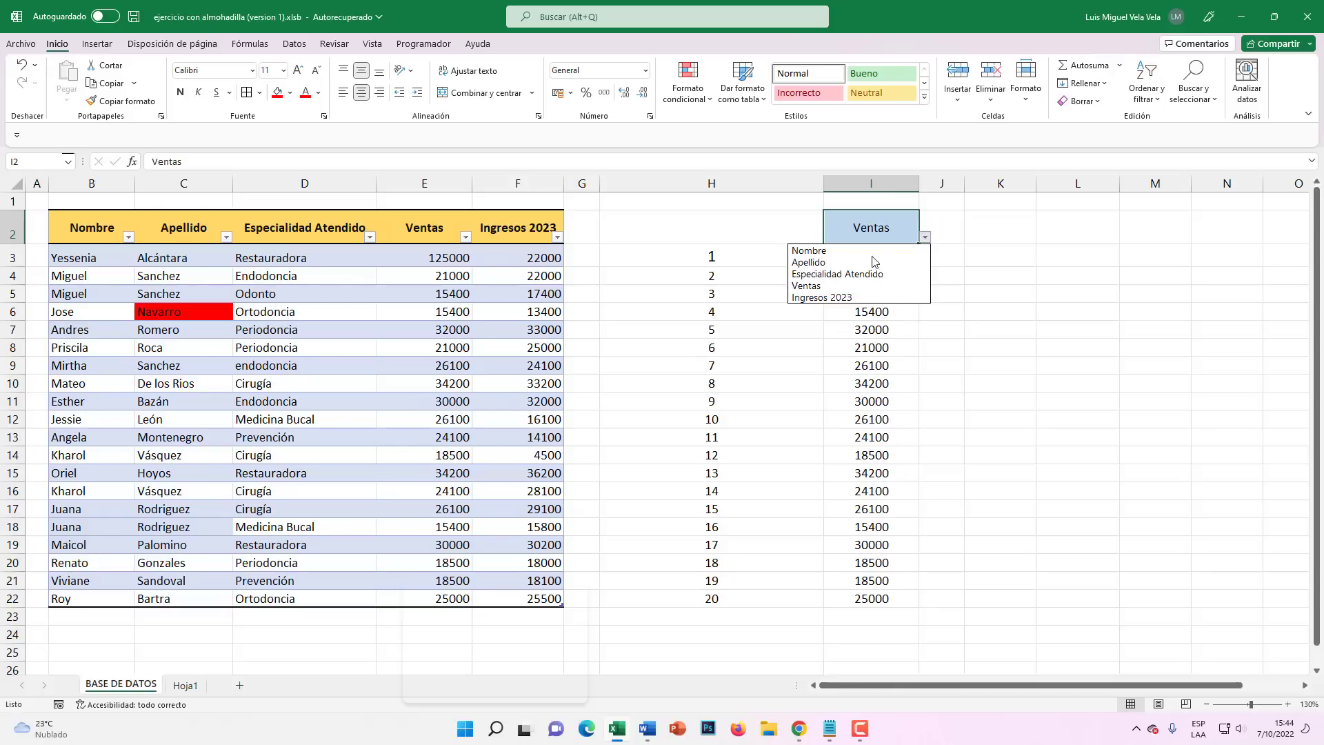
left_click(837, 298)
Widen column I to fit the header and set I2 to Nombre
left_click_drag(824, 183, 806, 183)
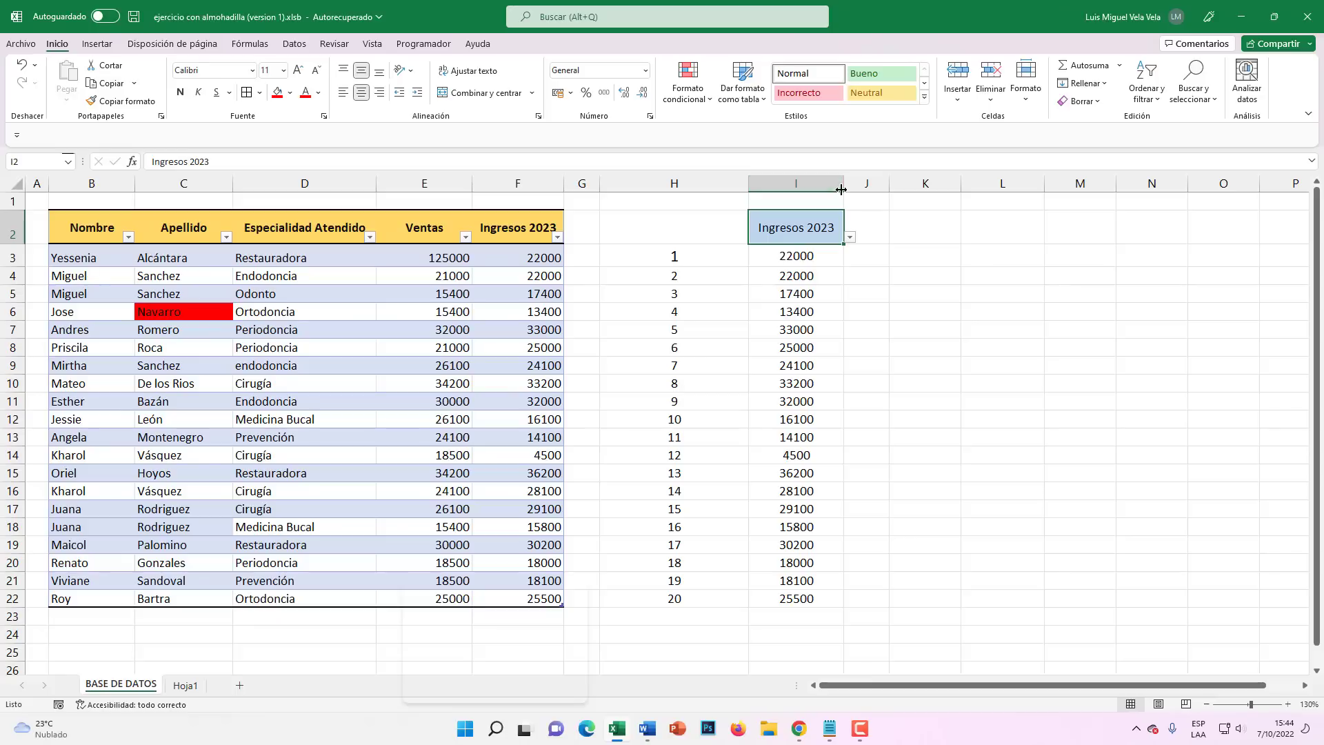
left_click_drag(844, 182, 895, 183)
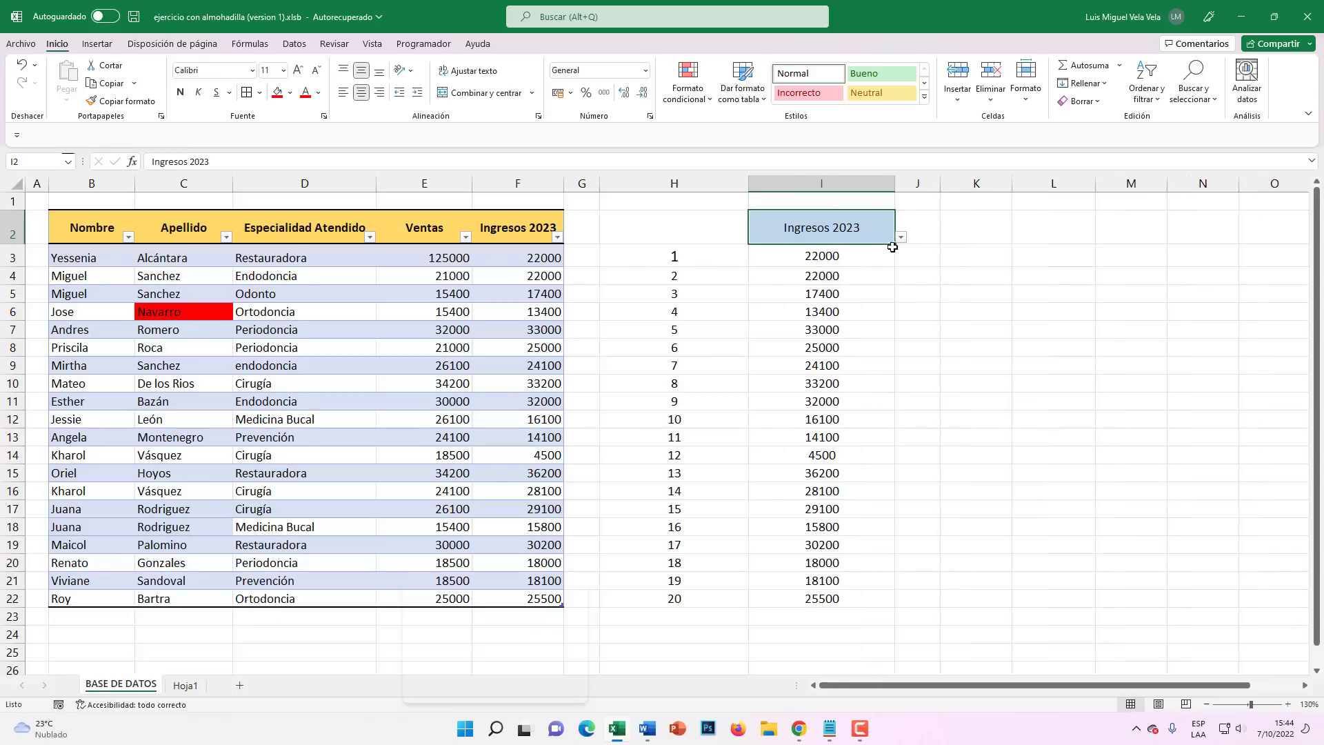
left_click(900, 237)
left_click(764, 251)
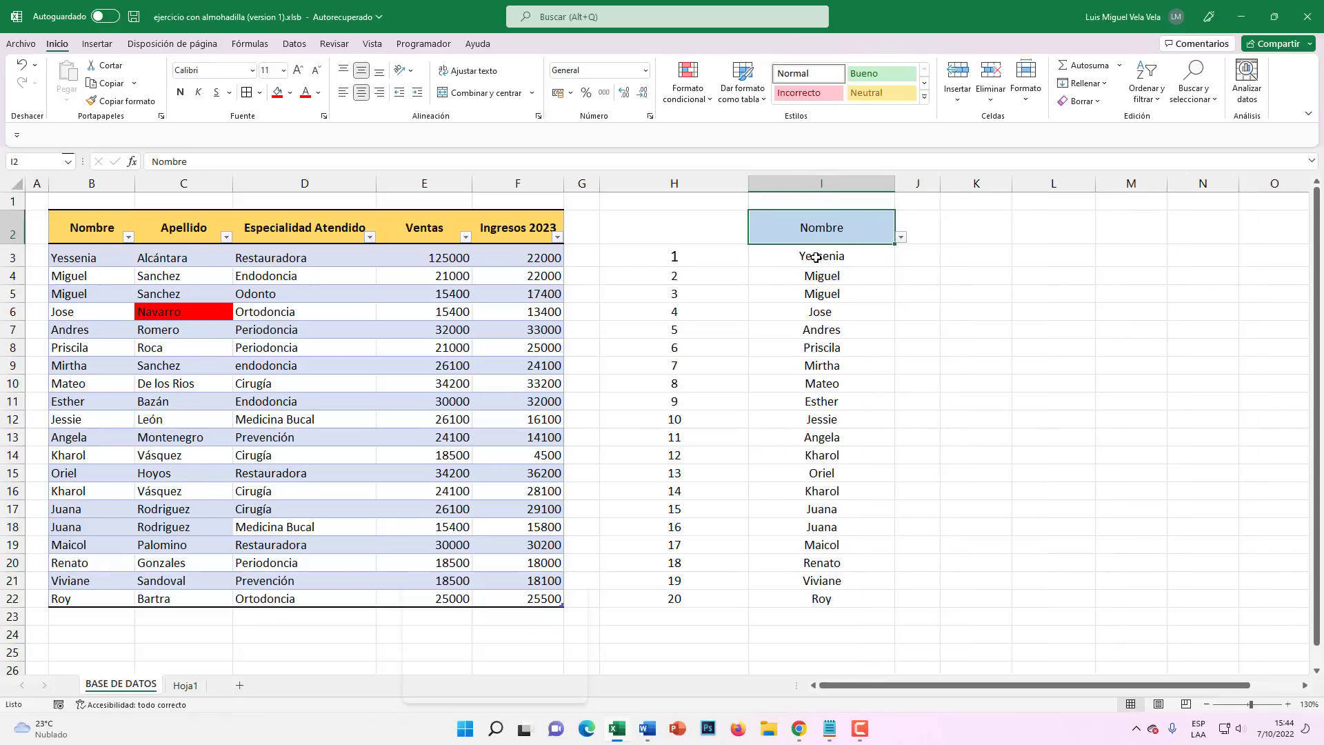
double_click(815, 259)
Wrap the I3 INDICE formula in UNICOS() so only distinct values are listed
left_click(638, 255)
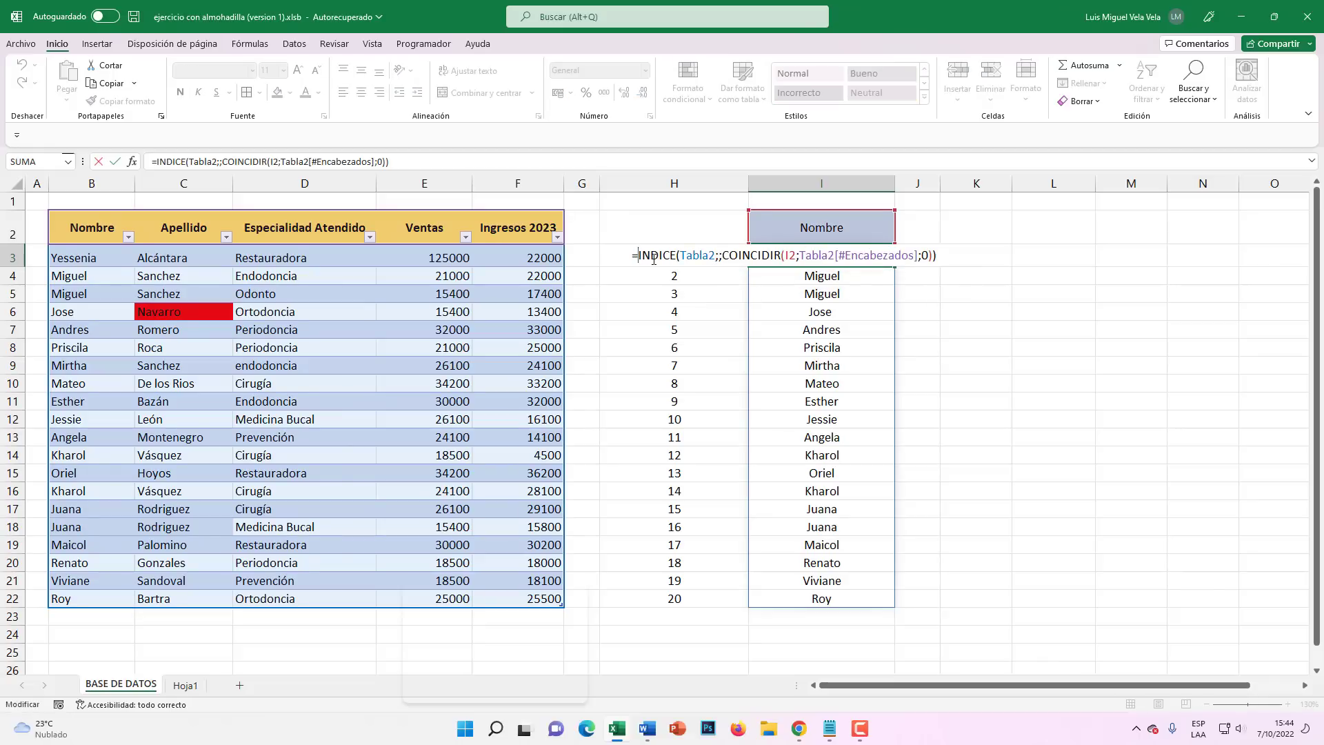
key("Right")
key("Right")
key("Right")
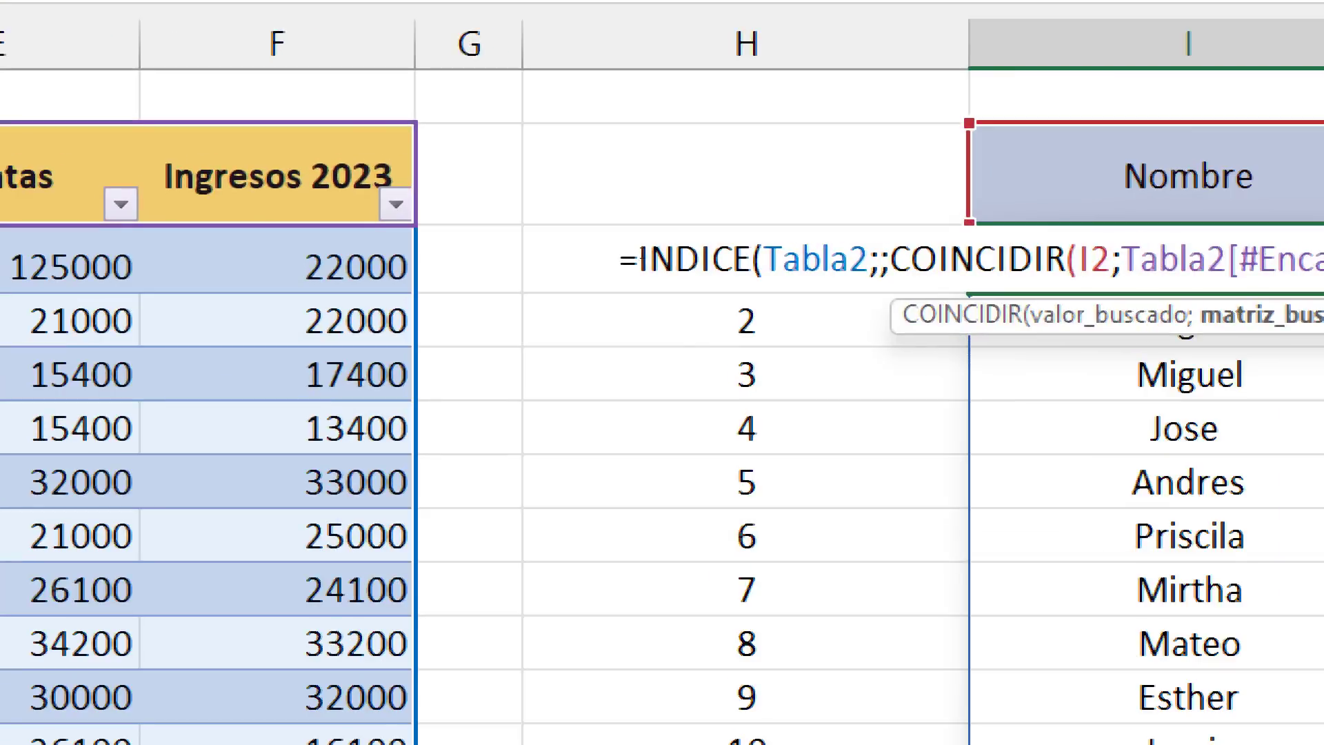
left_click(639, 254)
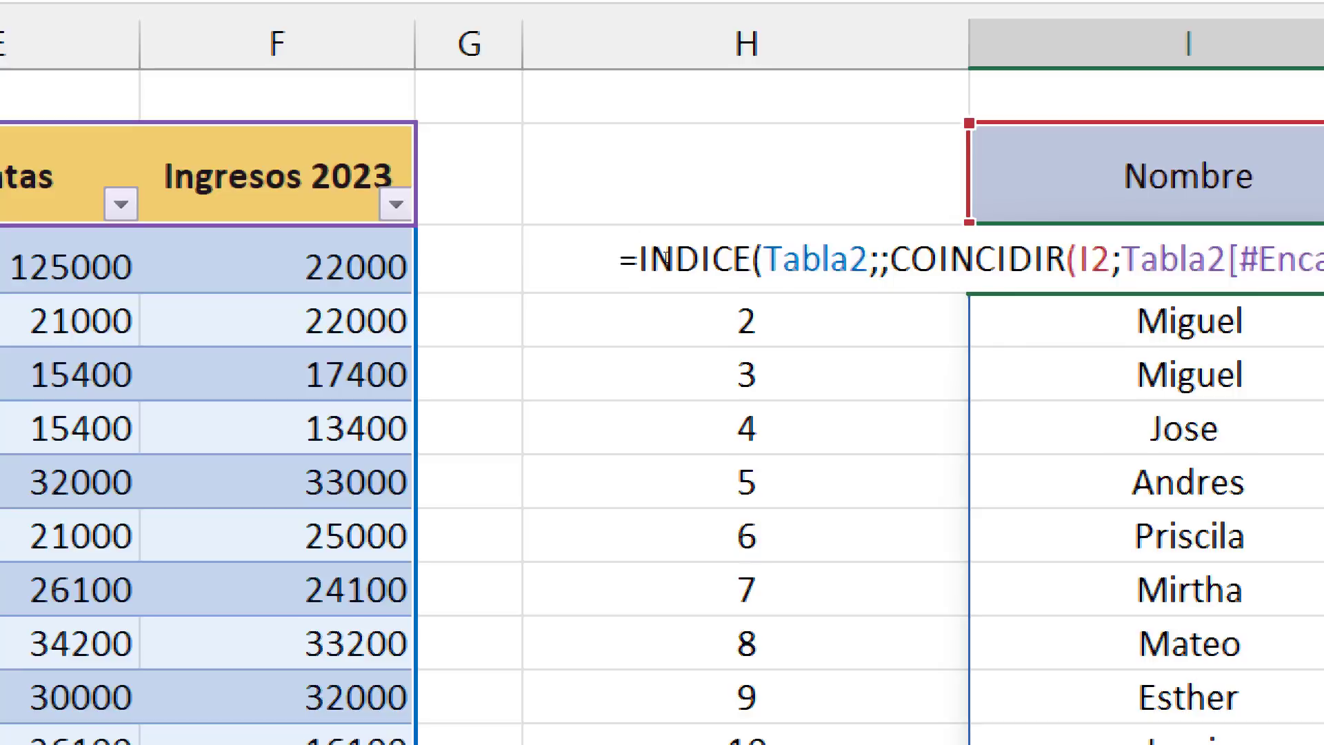
type("UNICOS")
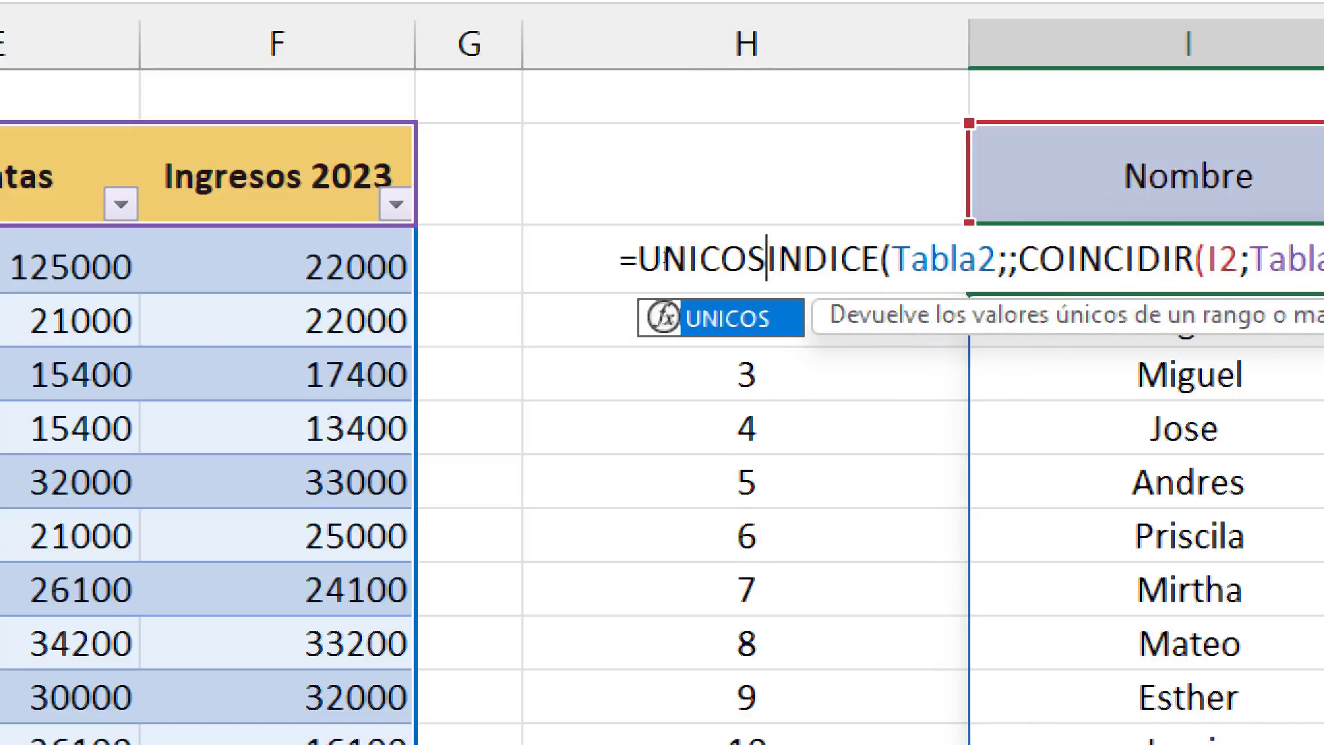
type("(")
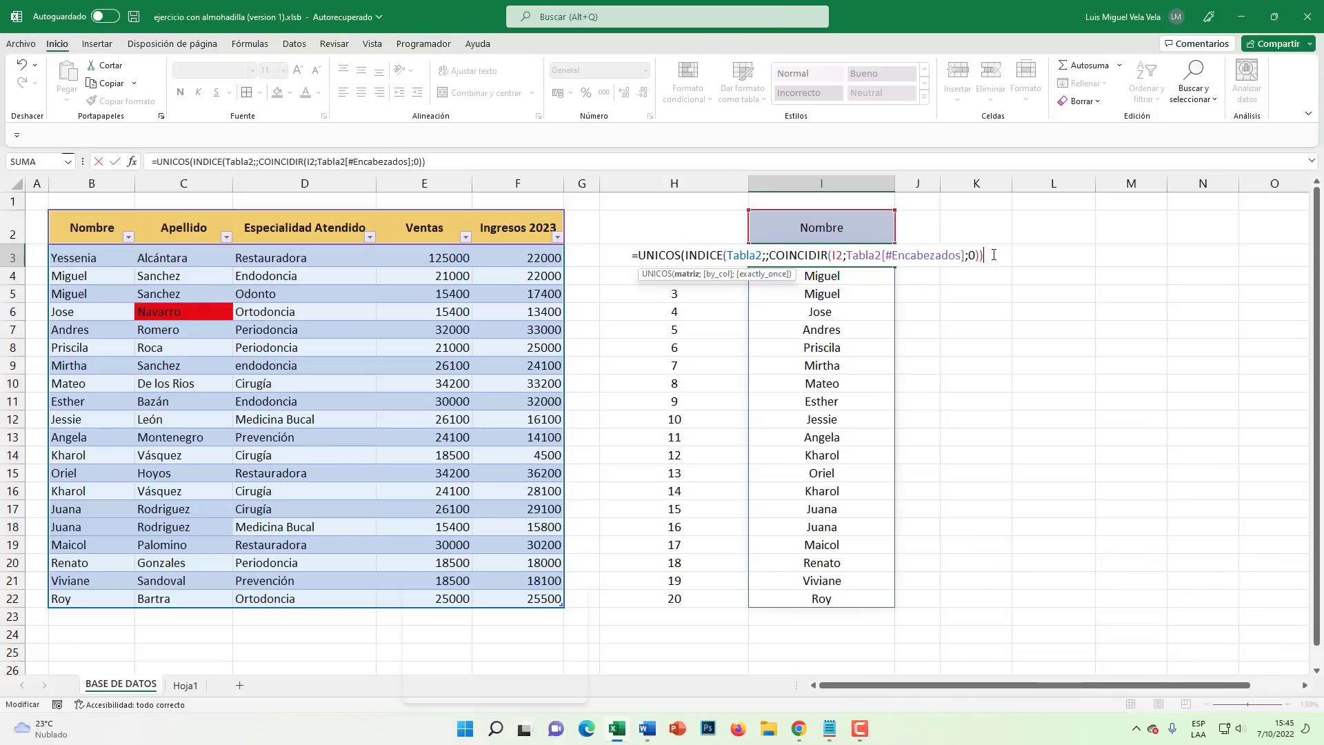
type(")")
key("Return")
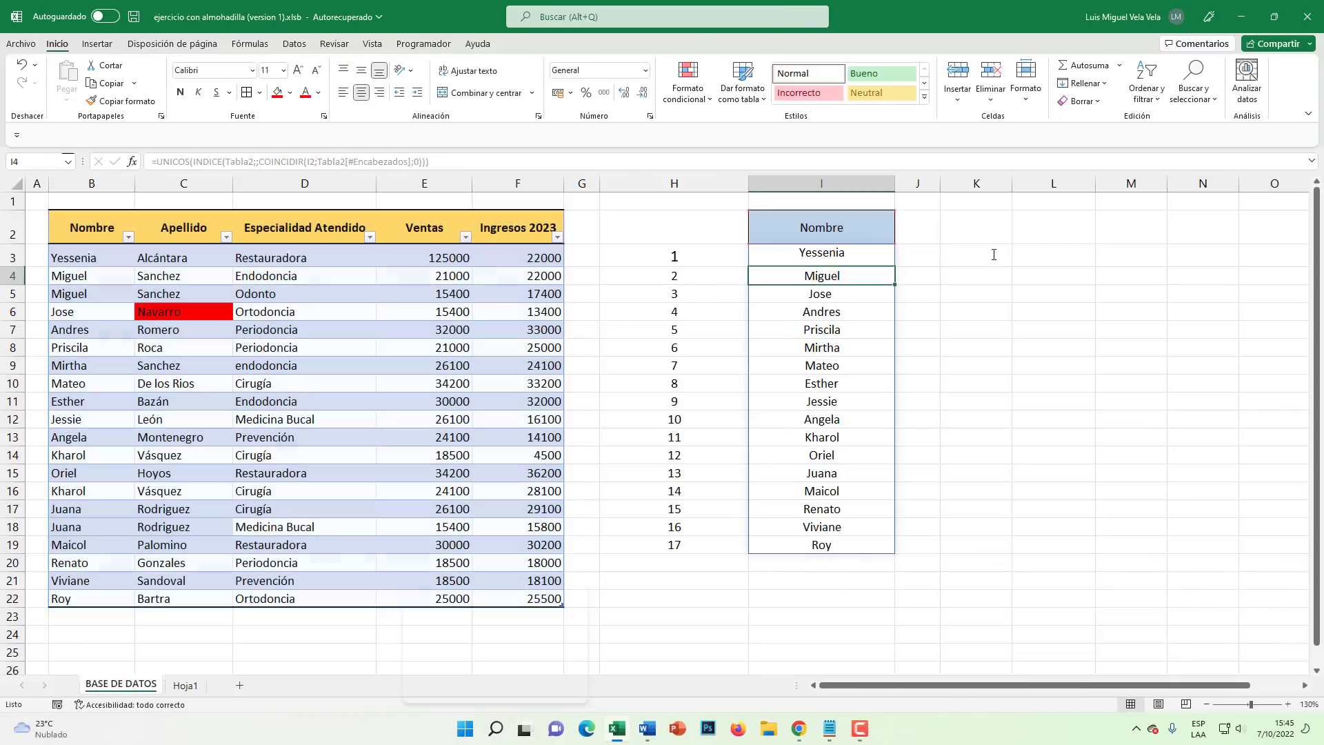
Test I2 with Apellido and Especialidad Atendido, checking the nine numbers in H3:H11
left_click(855, 227)
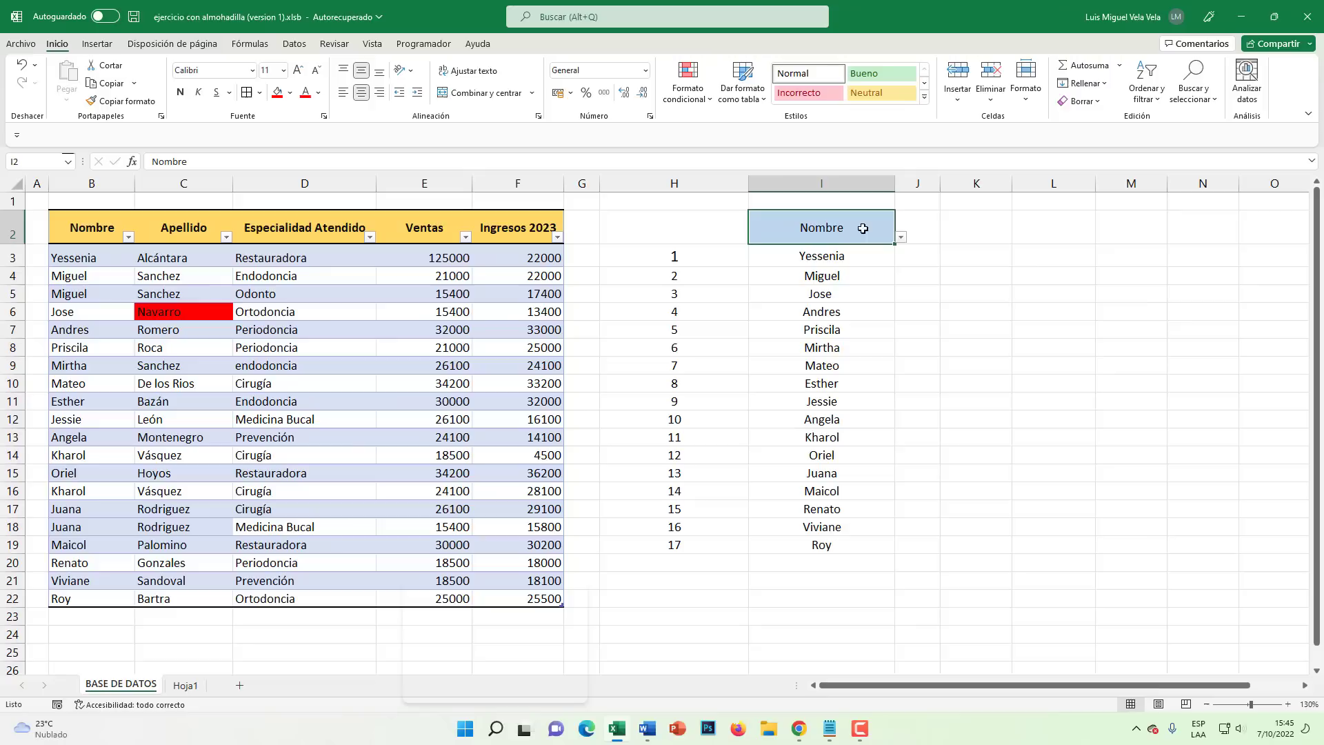
left_click(900, 237)
left_click(761, 266)
left_click_drag(690, 258, 679, 528)
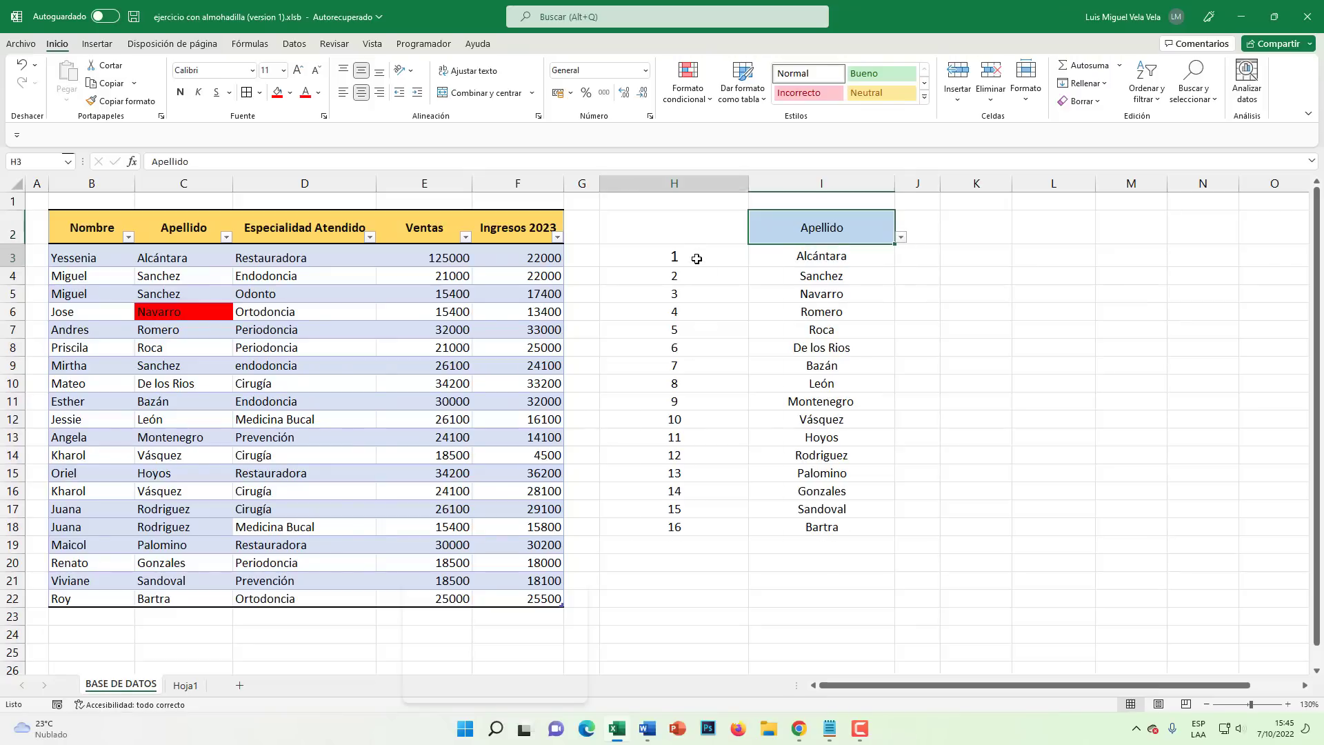
left_click(836, 224)
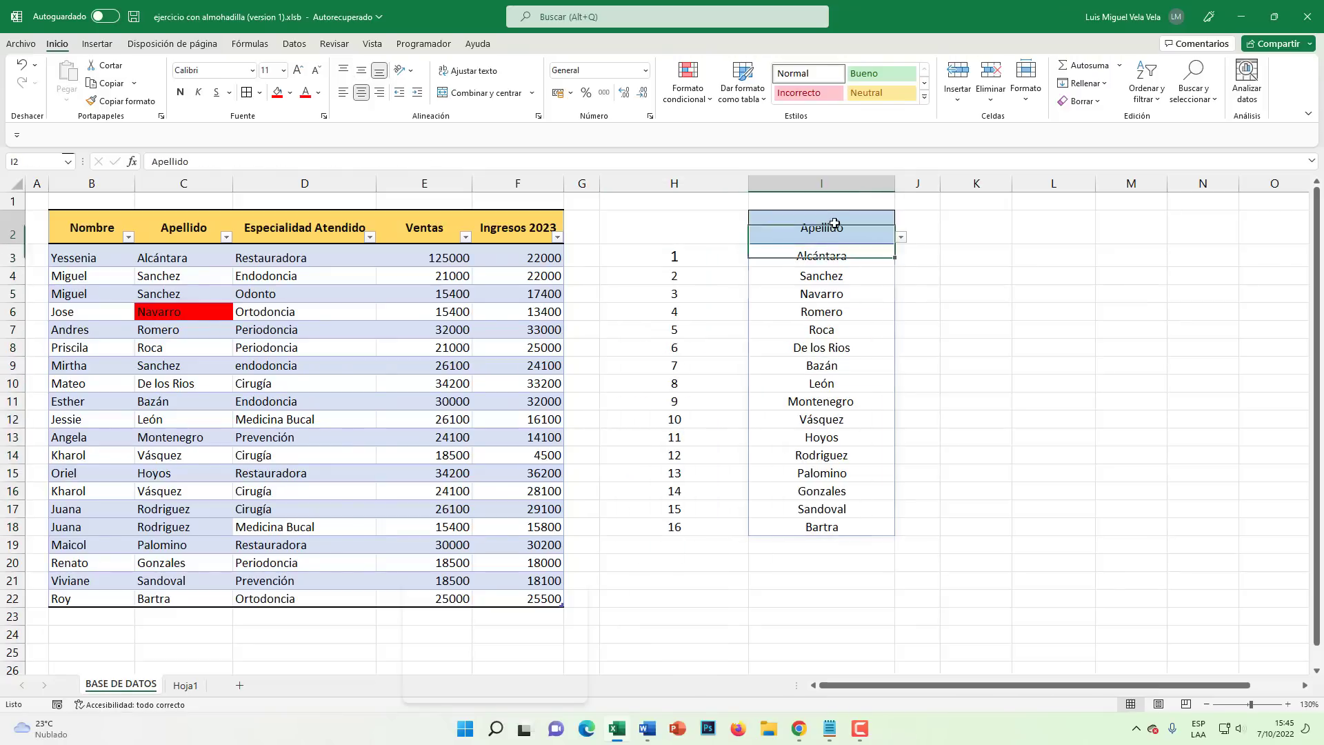
left_click(900, 236)
left_click(803, 274)
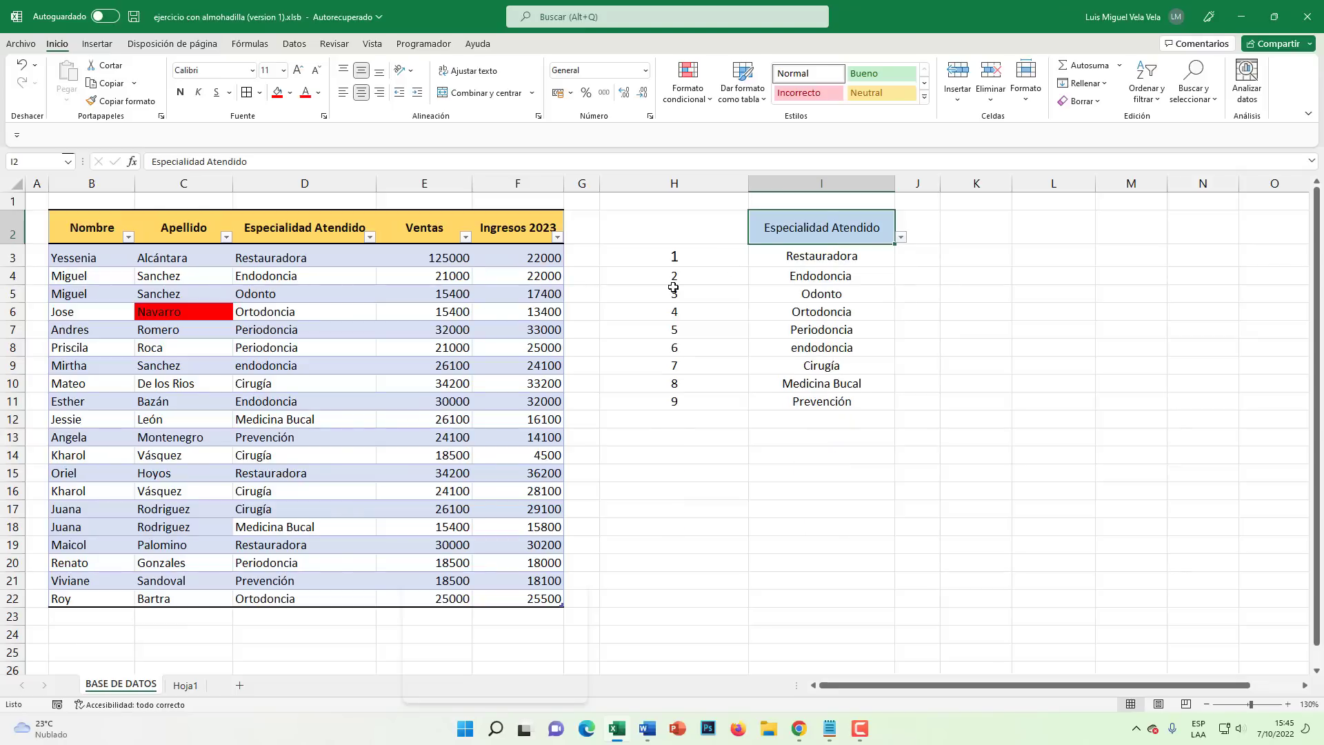
left_click_drag(676, 259, 686, 399)
left_click(872, 228)
Switch I2 to Ventas, then Ingresos 2023, and check the numbered spill range in column H
left_click(900, 236)
left_click(785, 287)
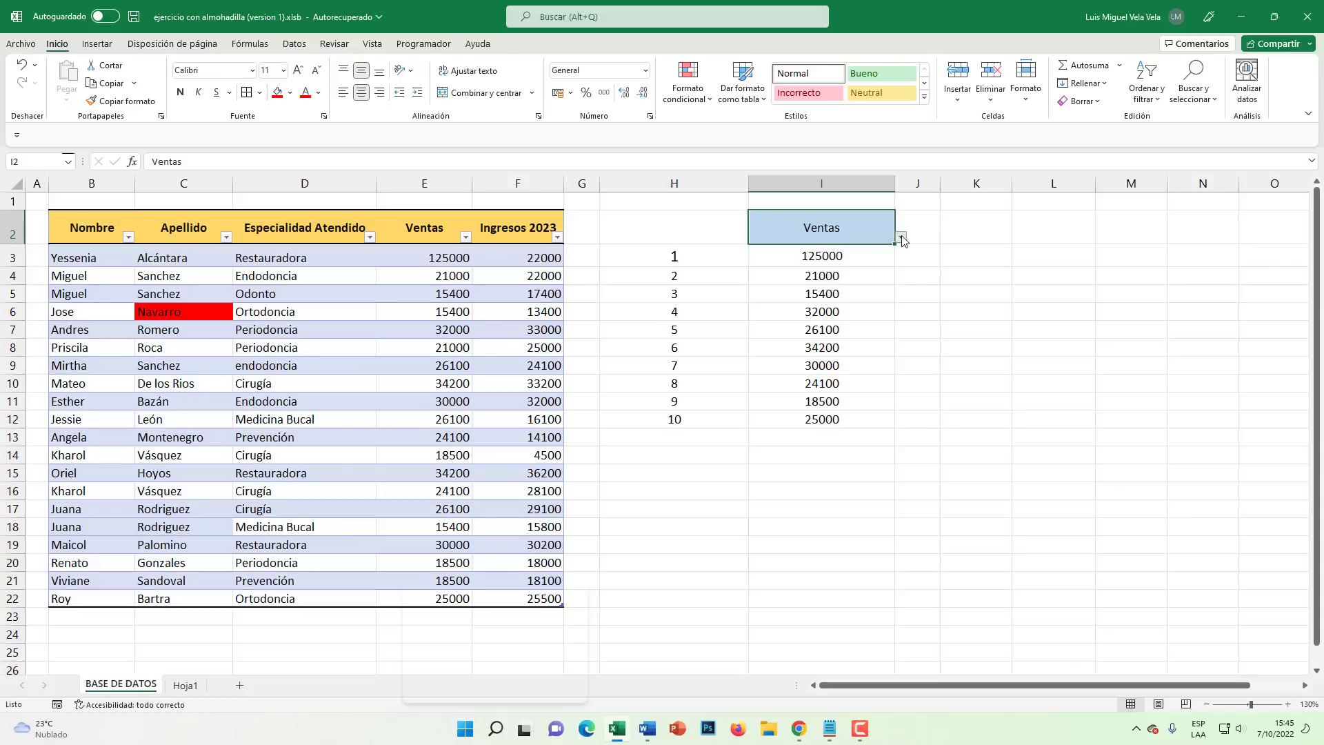
left_click(901, 236)
left_click(759, 297)
left_click_drag(676, 255, 674, 580)
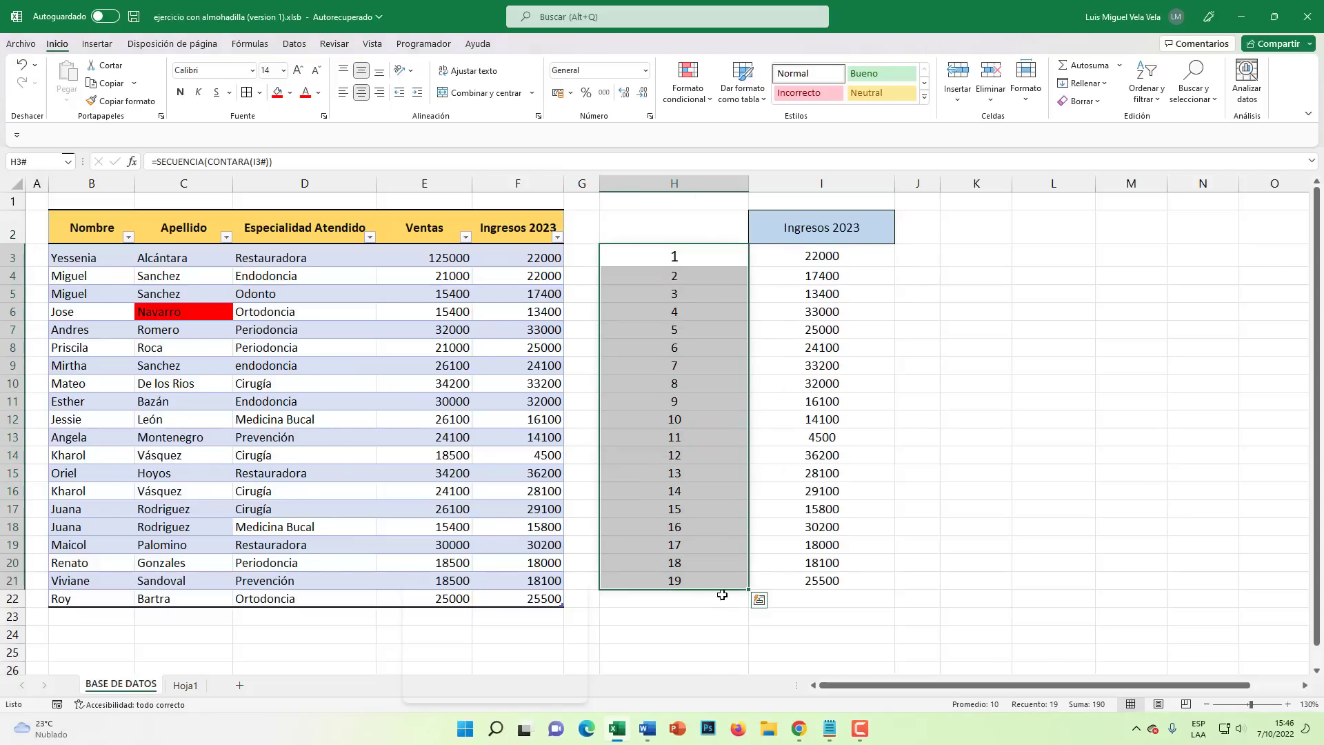
Review the H3 formula =SECUENCIA(CONTARA(I3#)) and leave it unchanged
left_click(691, 259)
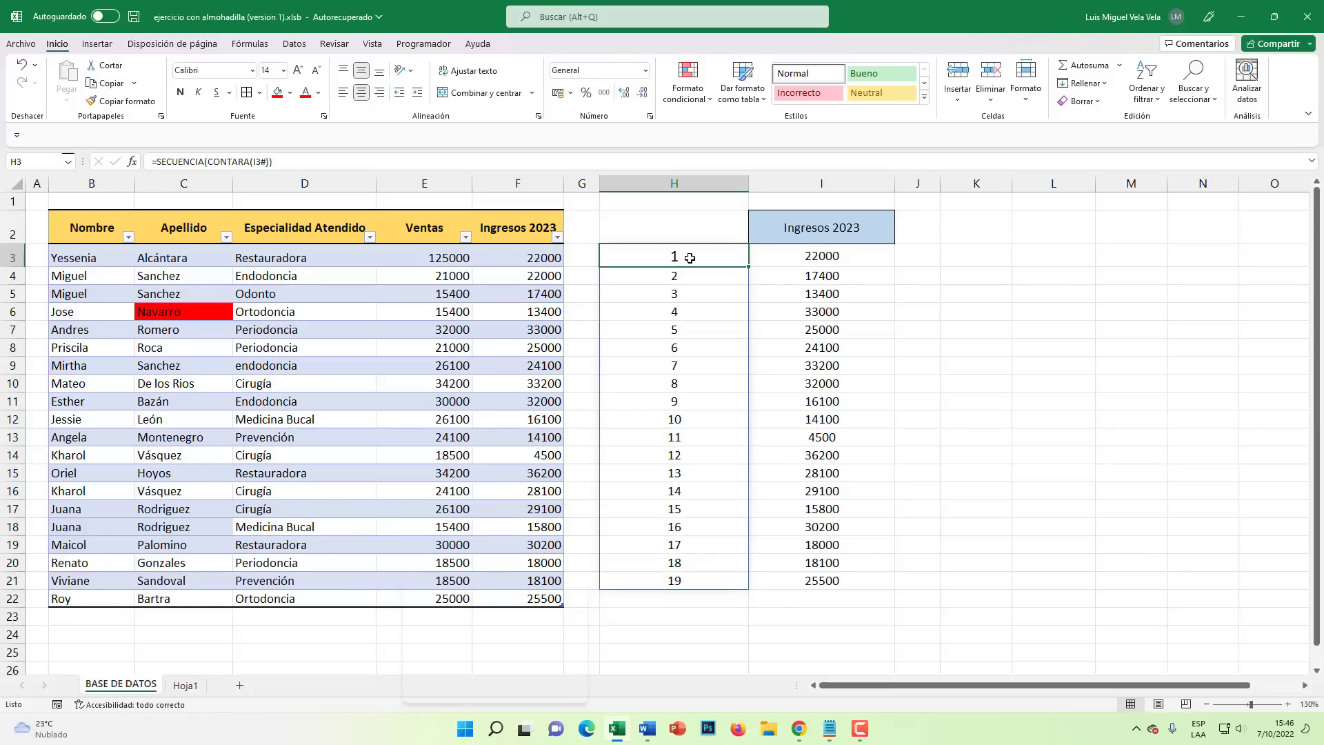
double_click(690, 258)
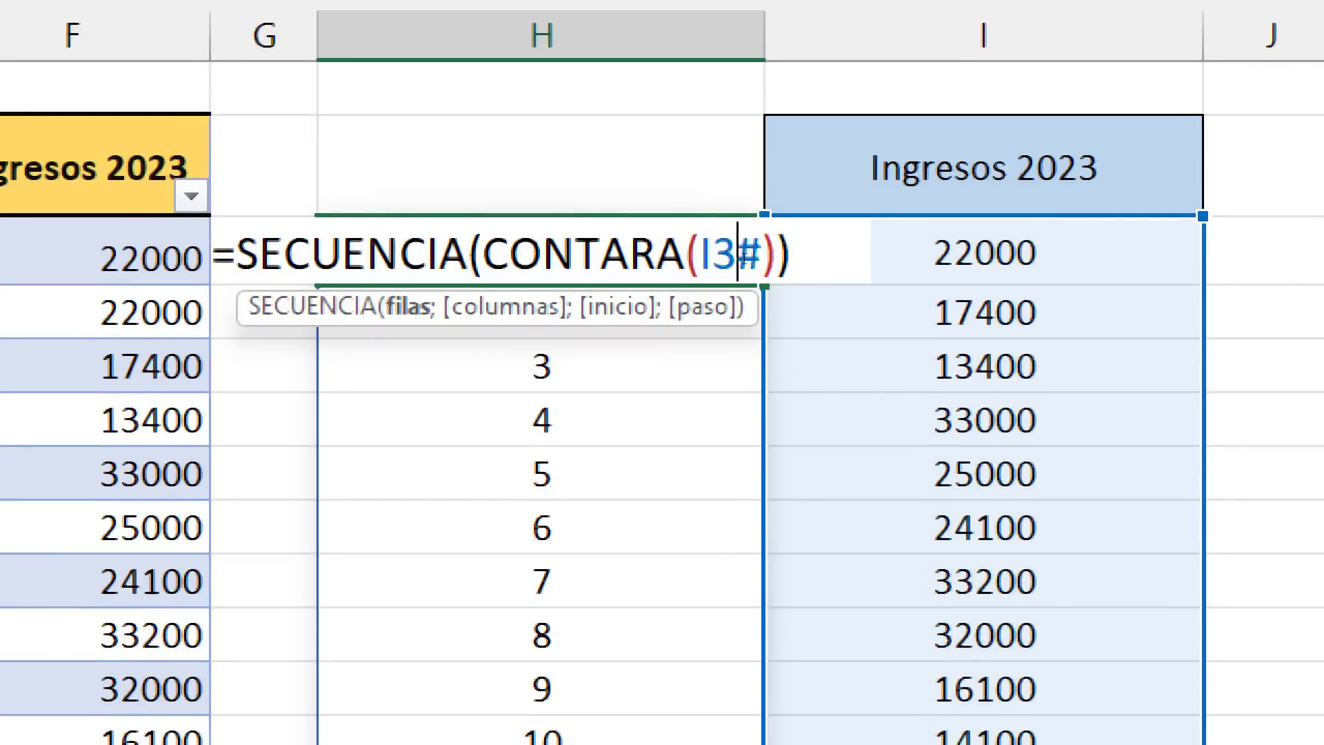
double_click(742, 258)
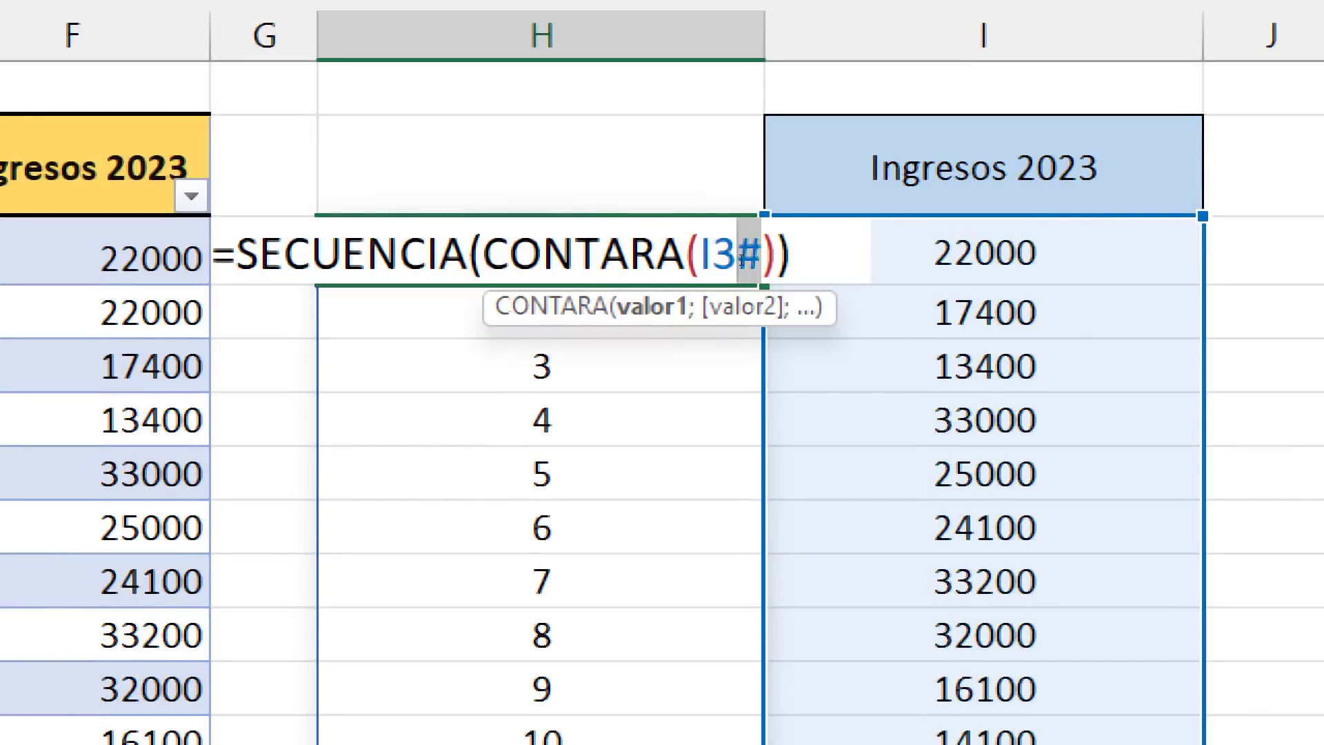
key("Left")
key("Left")
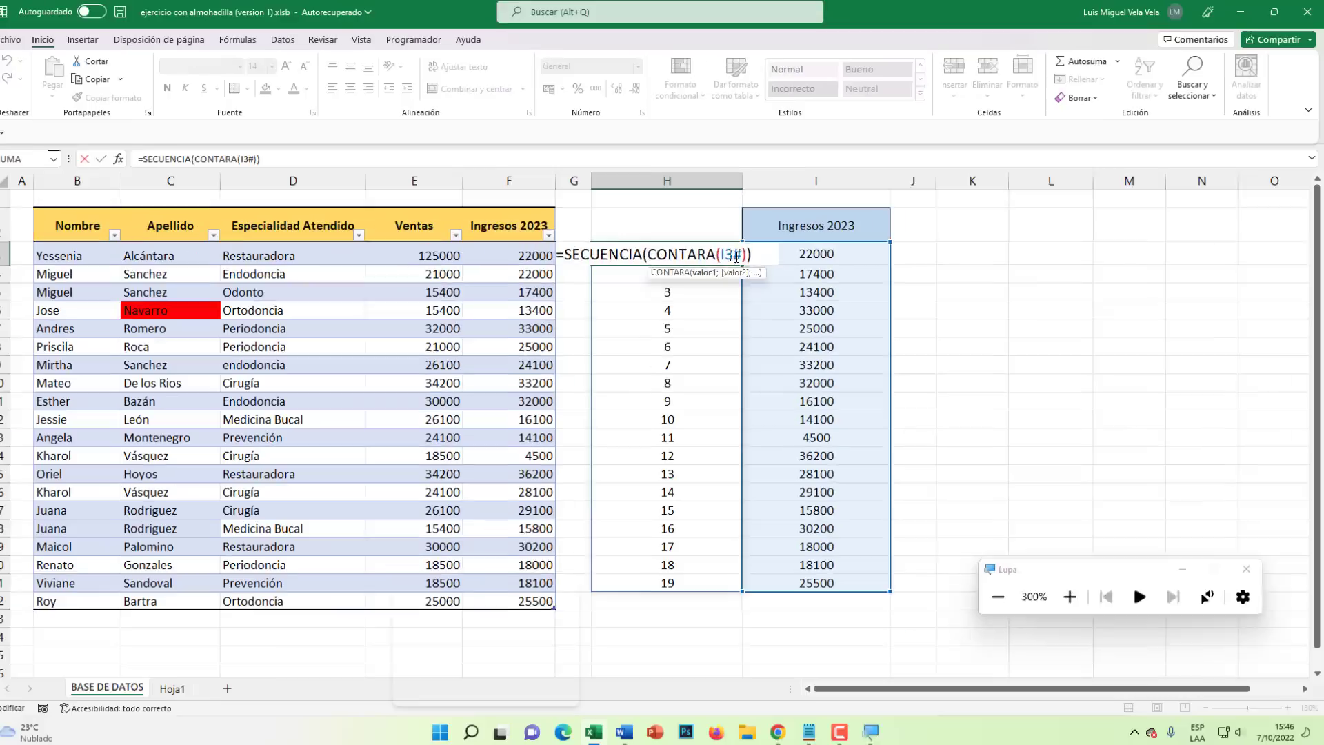
key("Return")
Set I2 to Ventas, then Nombre, showing 17 unique names numbered 1–17
left_click(804, 230)
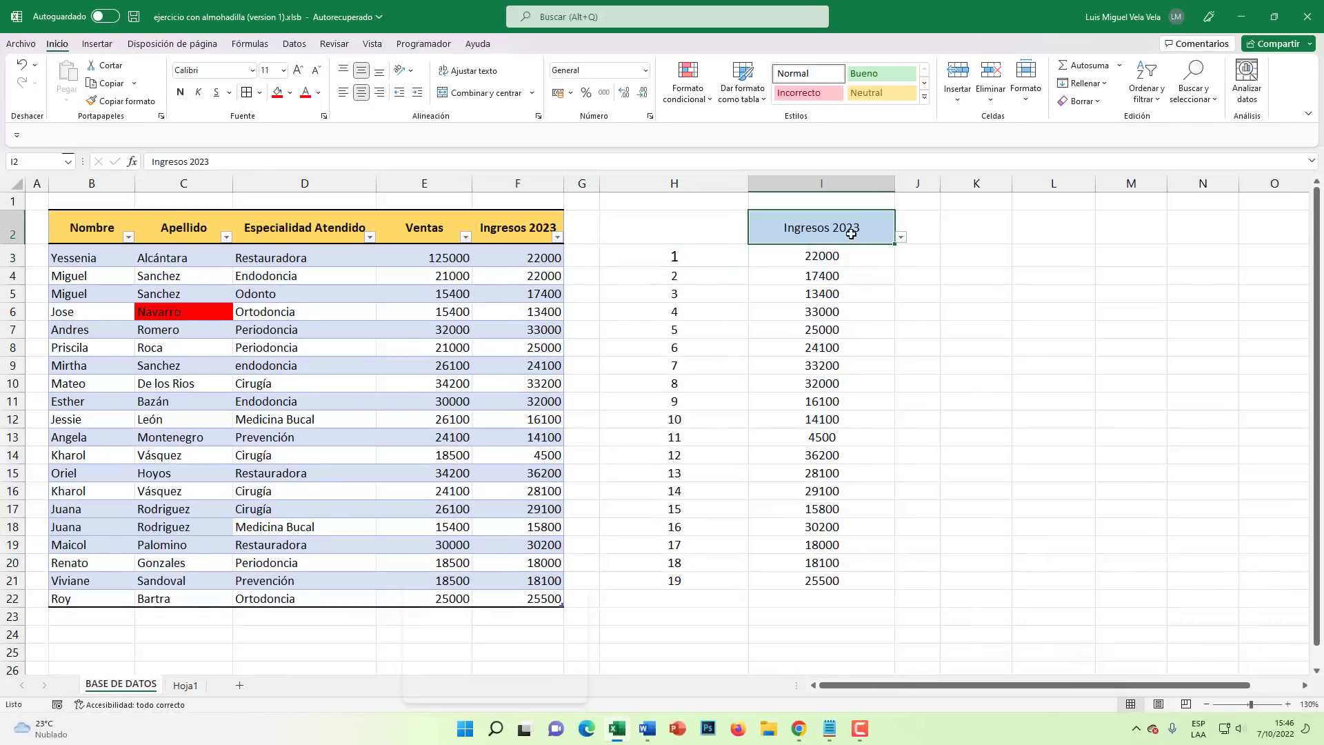
left_click(901, 239)
left_click(759, 284)
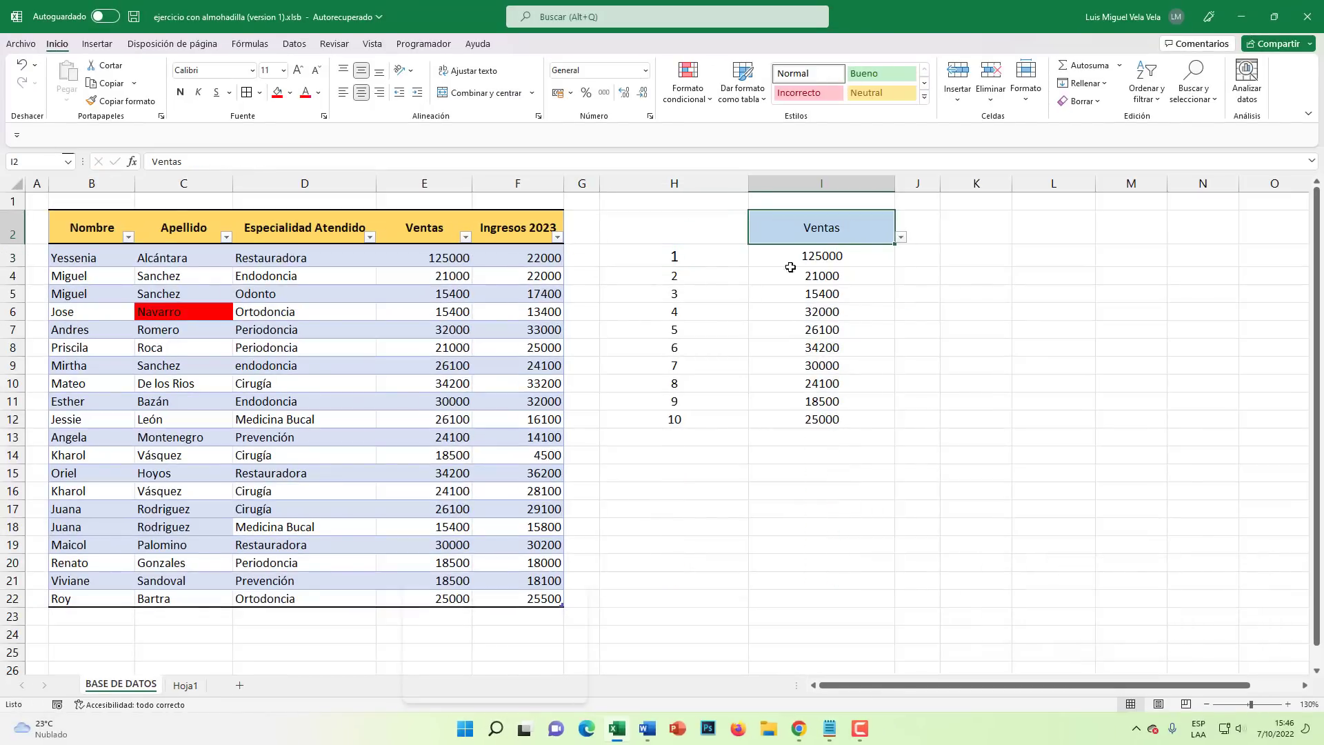
left_click(900, 237)
left_click(759, 249)
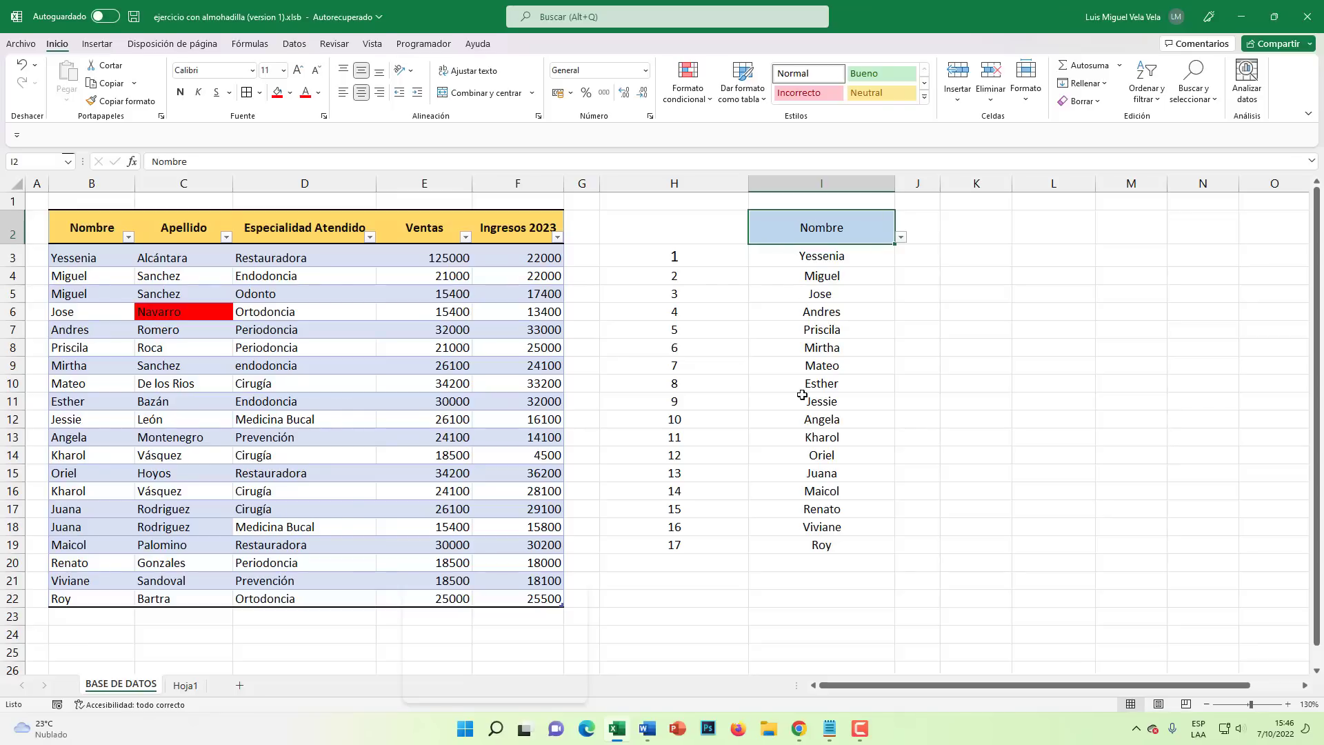
left_click_drag(674, 257, 674, 545)
Wrap the I3 UNICOS formula in ORDENAR() so the 17 names sort Andres to Yessenia
left_click(814, 473)
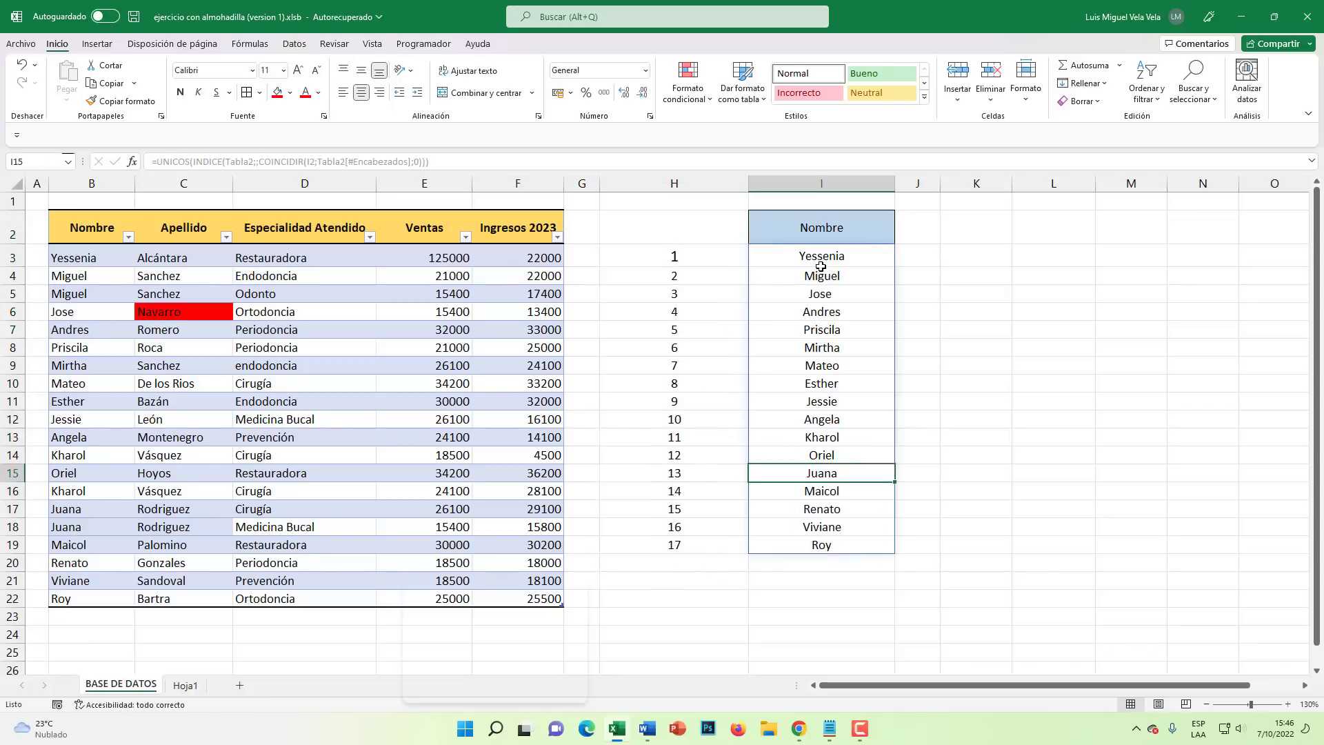
left_click(819, 262)
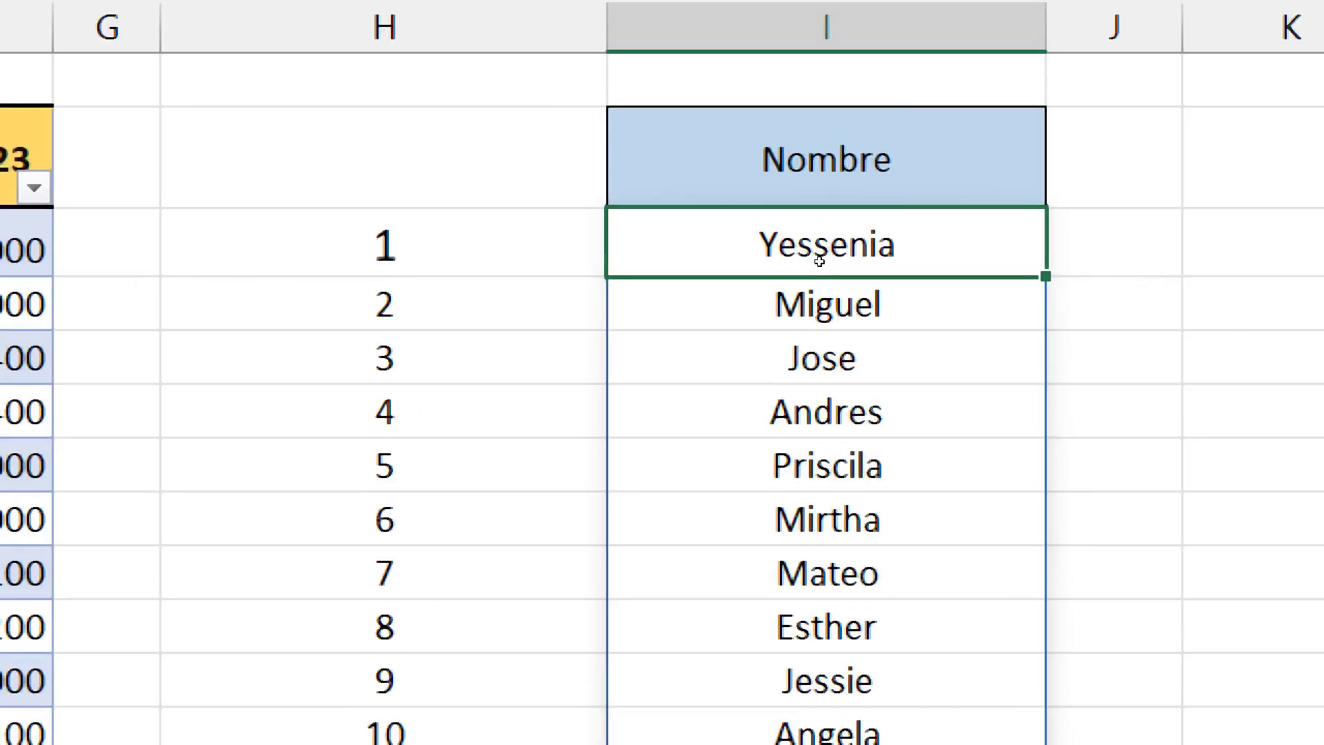
double_click(819, 261)
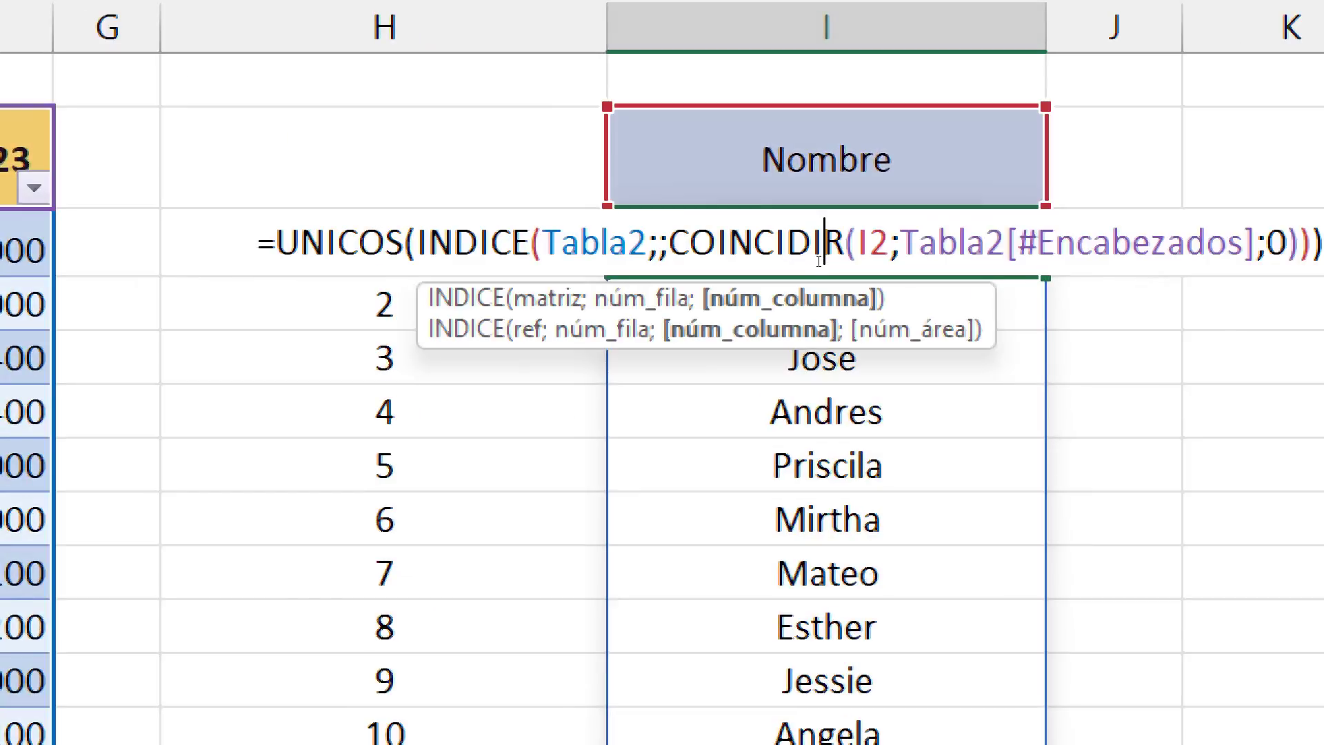
key("Home")
key("Right")
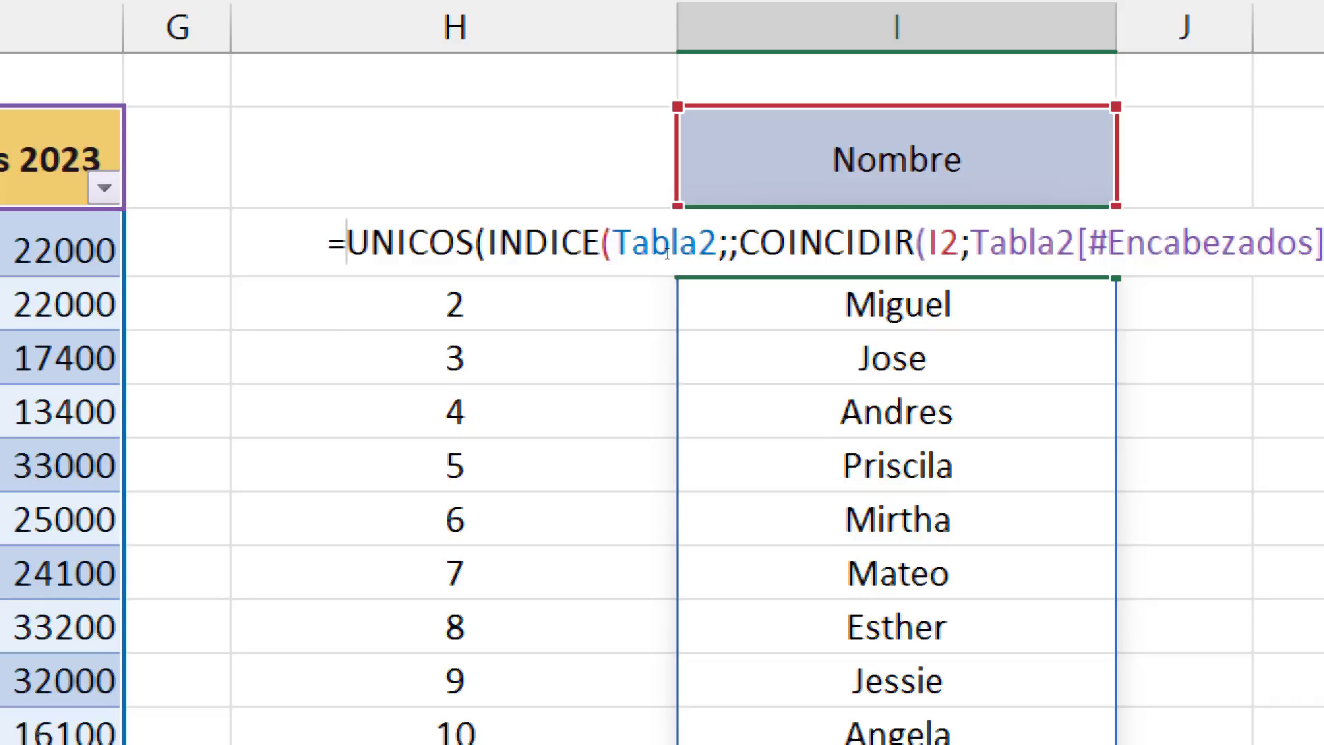
type("ordenar")
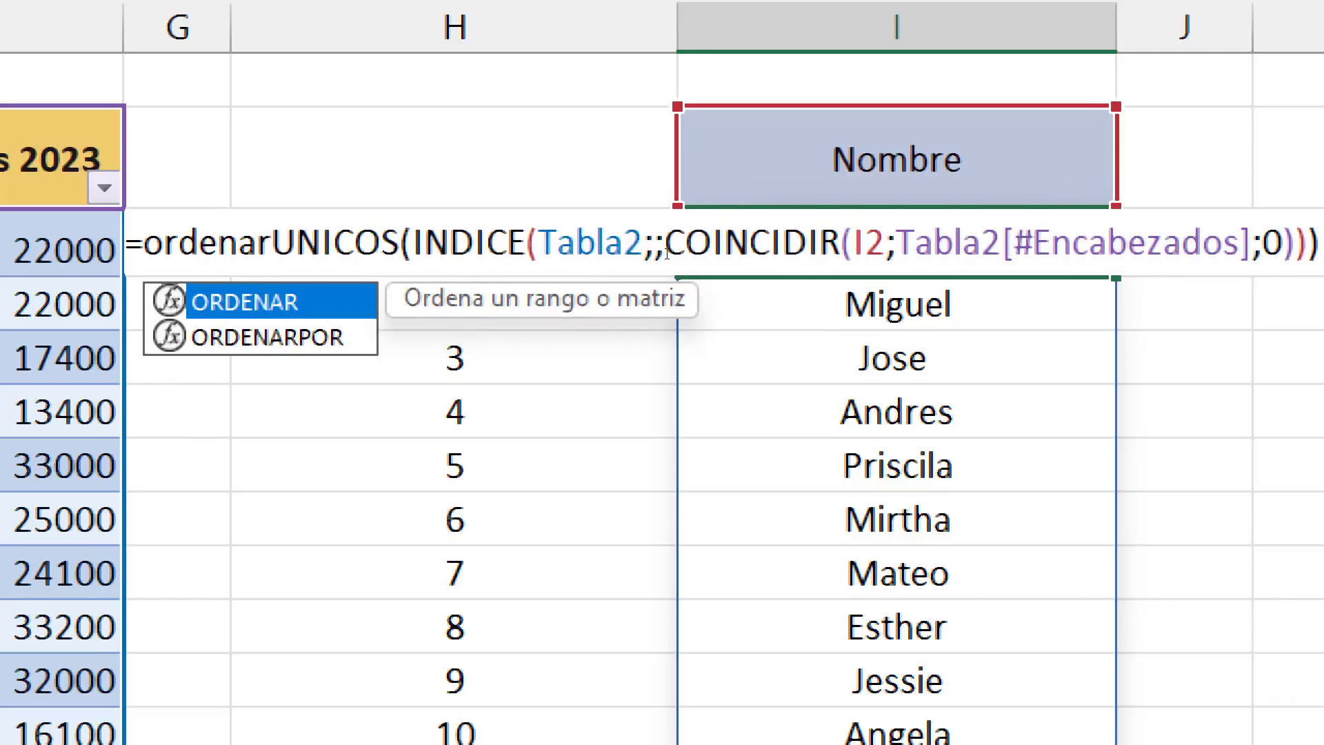
key("Tab")
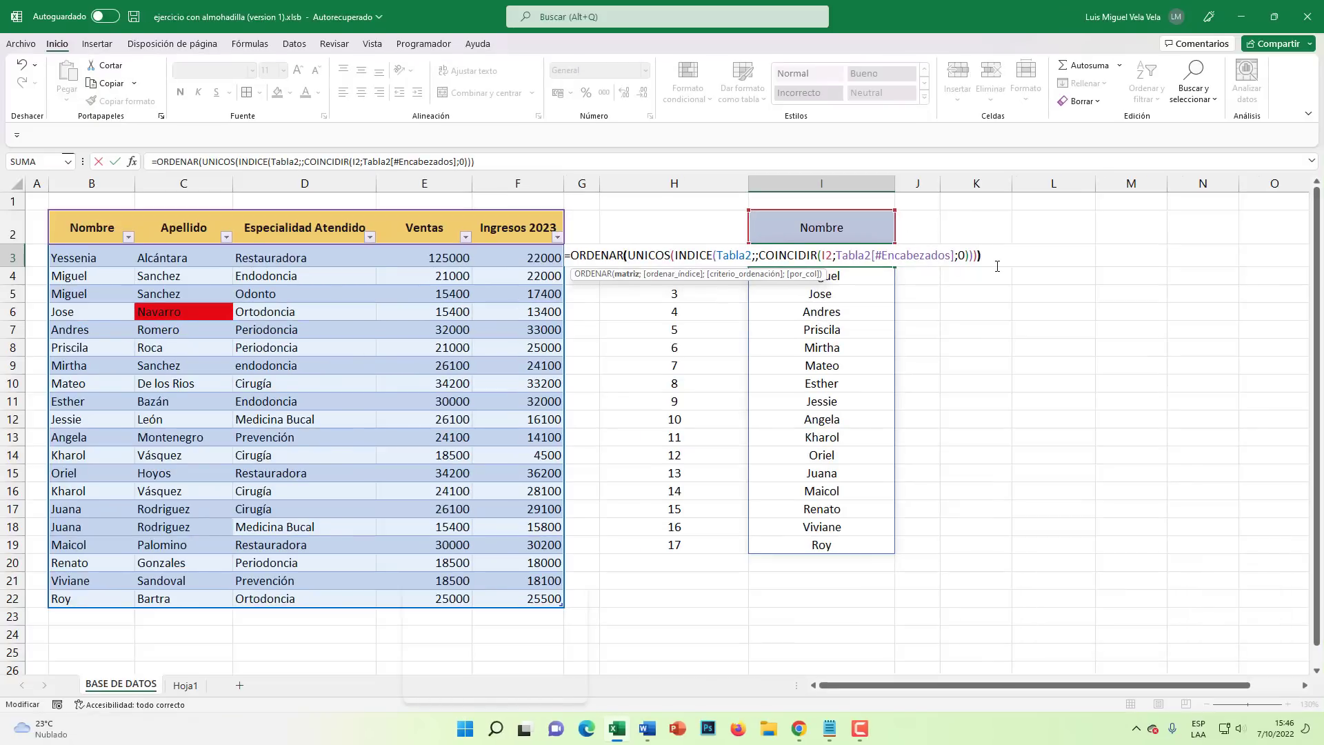
type(")")
key("Return")
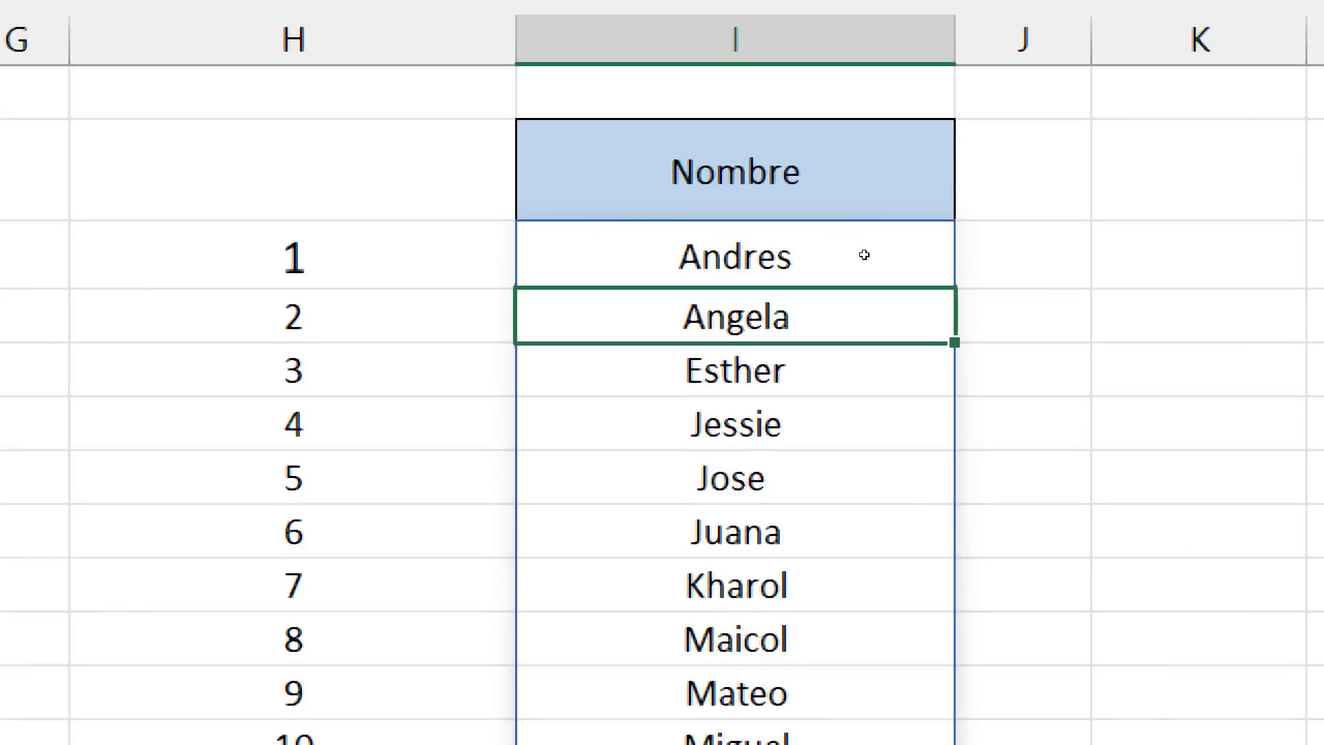
Check the sorted names Andres to Yessenia, then switch I2 to Apellido for sorted surnames
left_click_drag(864, 255, 861, 455)
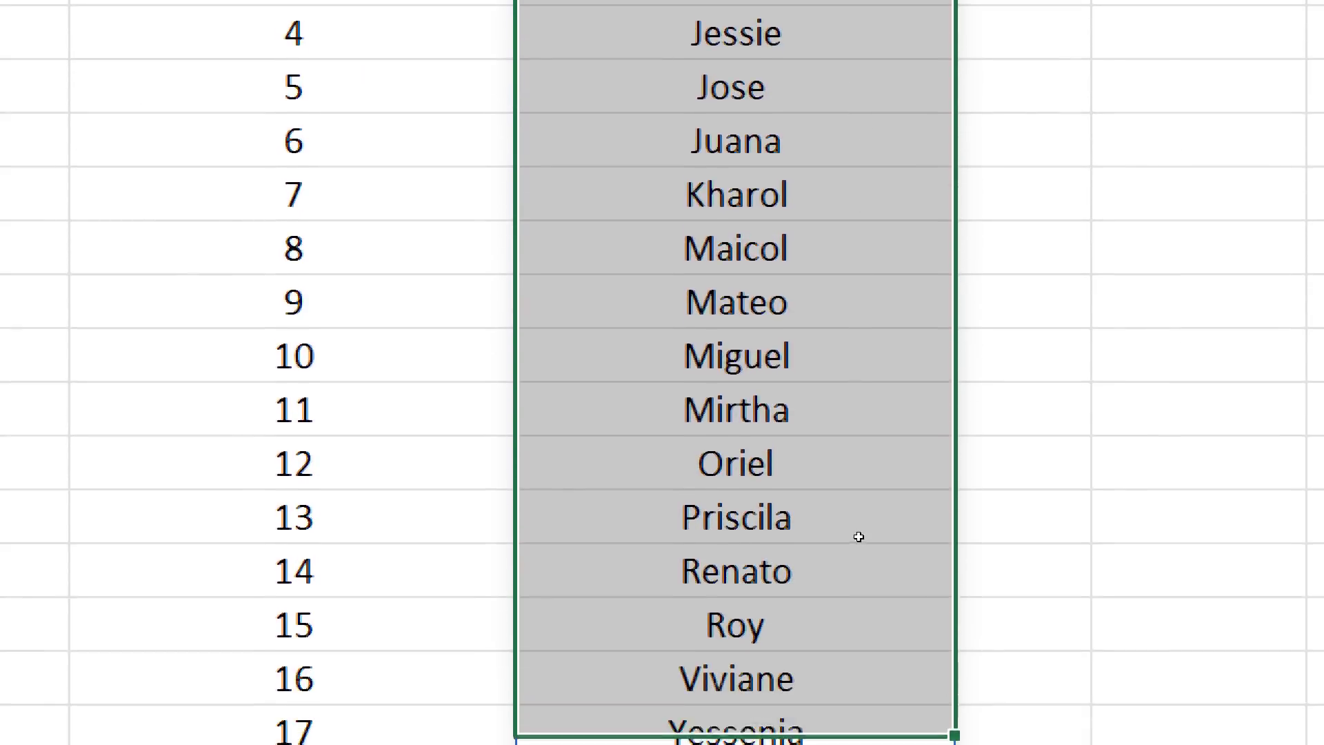
left_click_drag(857, 454, 855, 521)
left_click(856, 260)
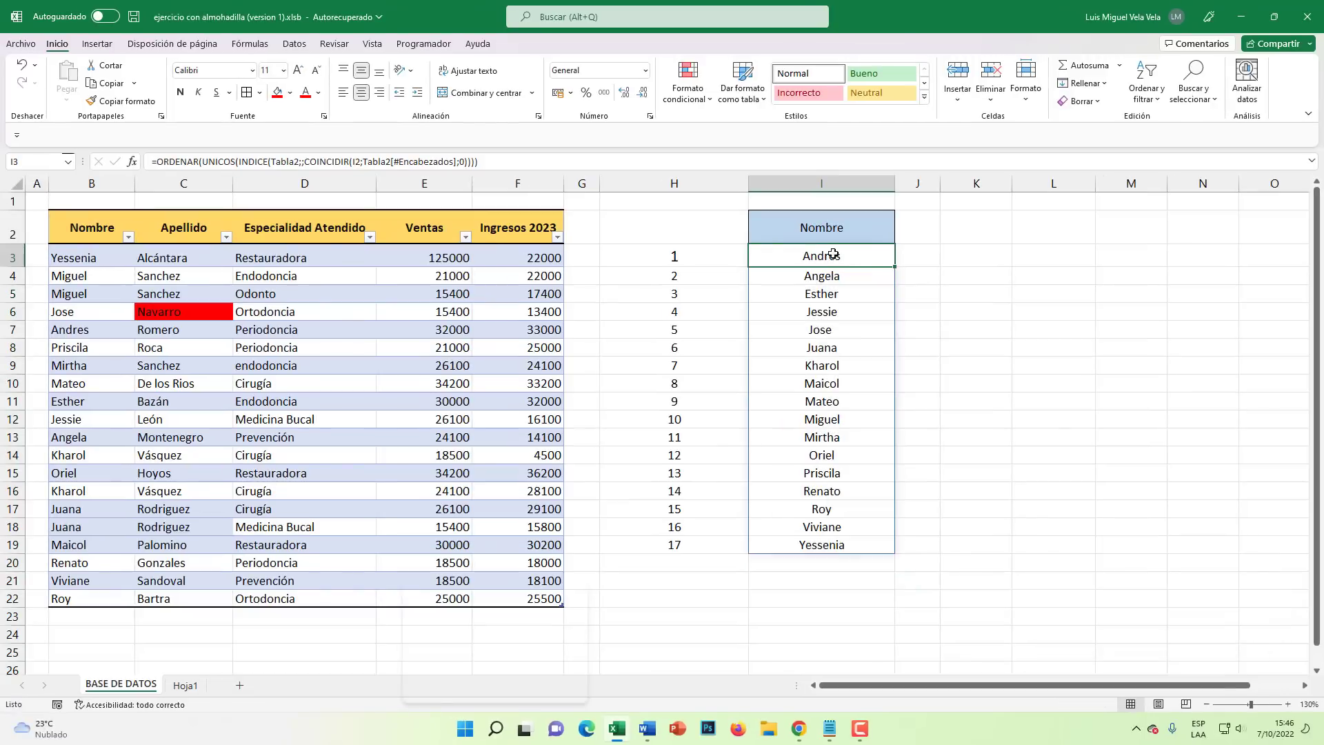
left_click(865, 231)
left_click(900, 236)
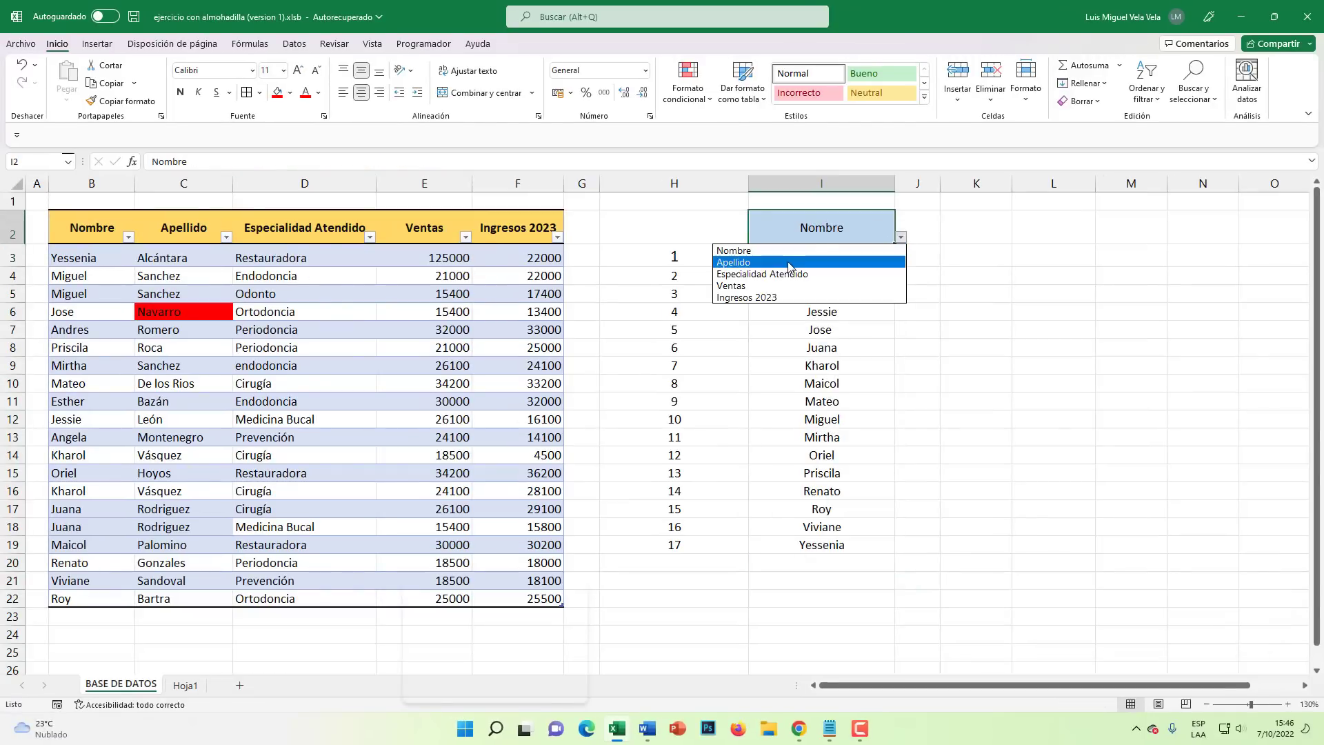
left_click(830, 266)
left_click_drag(829, 256, 827, 527)
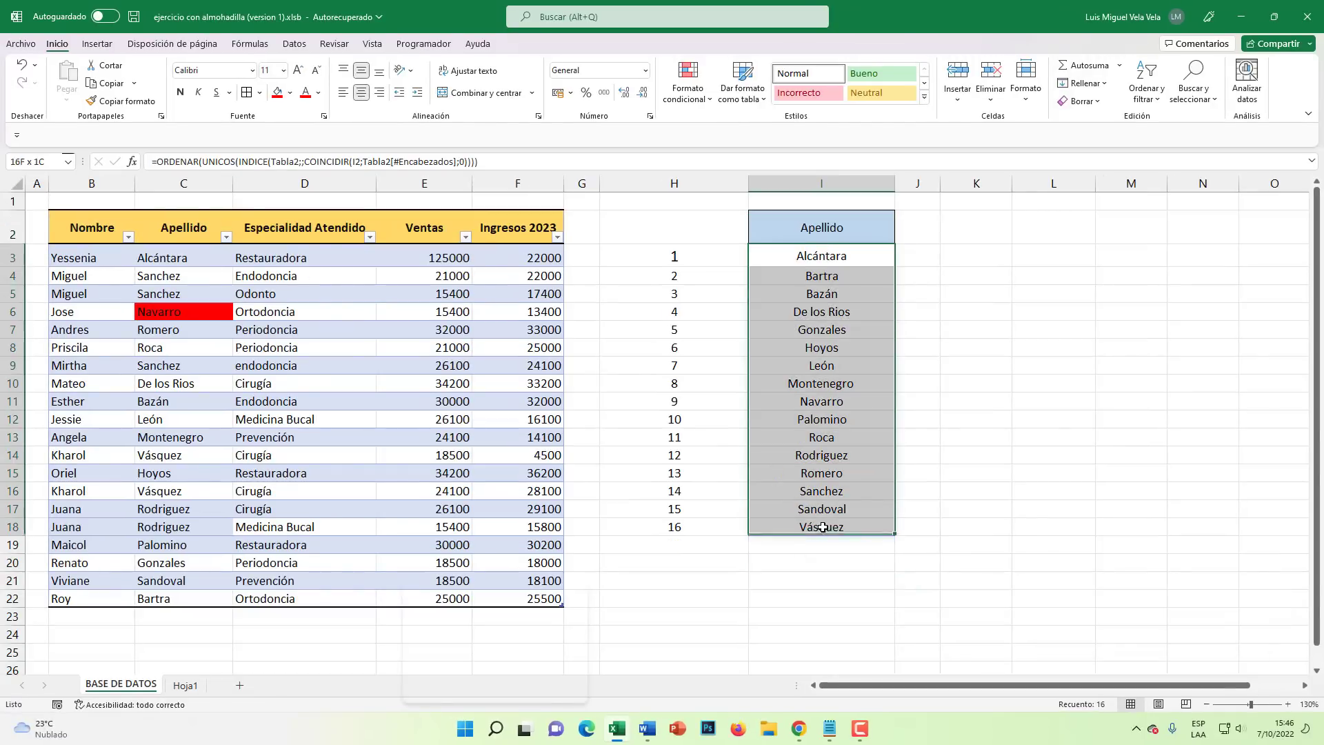
Cycle I2 through Especialidad Atendido and Ventas to Ingresos 2023, listing 19 incomes 4500–36200
left_click(866, 224)
left_click(901, 236)
left_click(793, 273)
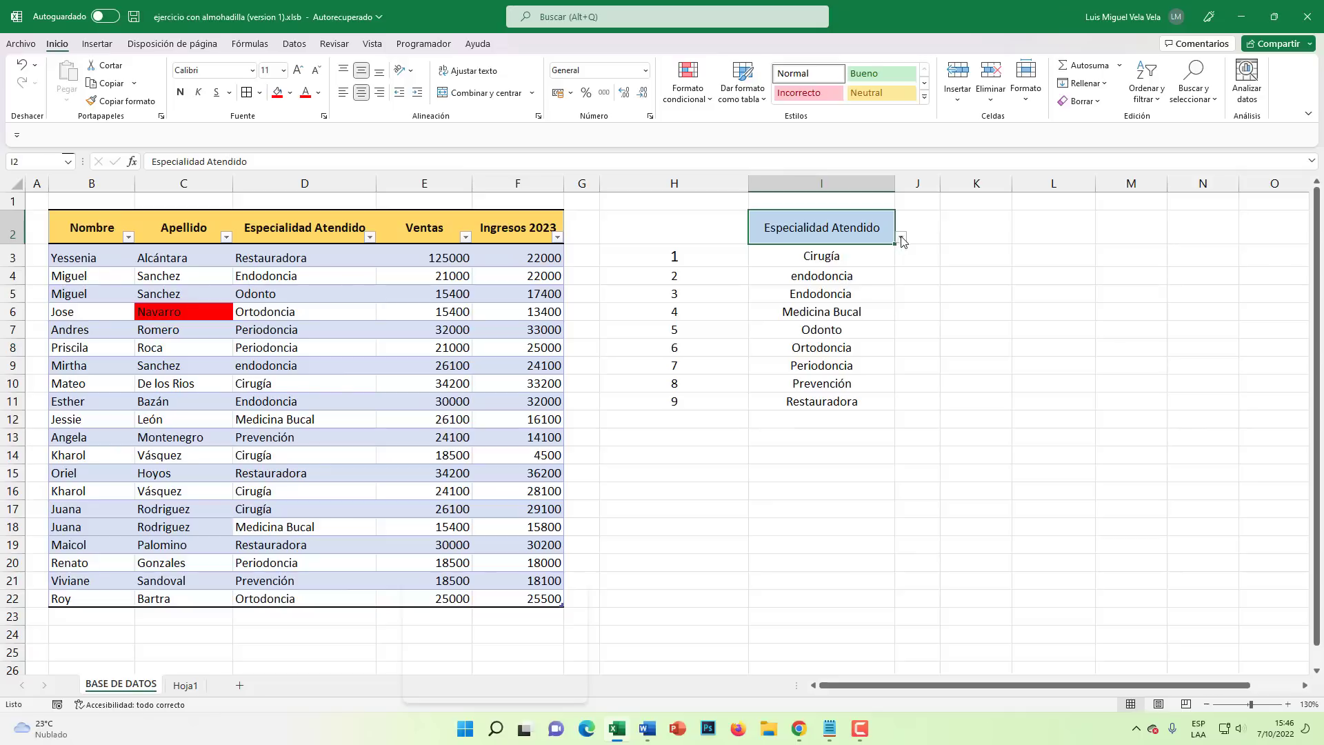
left_click(900, 237)
left_click(796, 286)
left_click(900, 236)
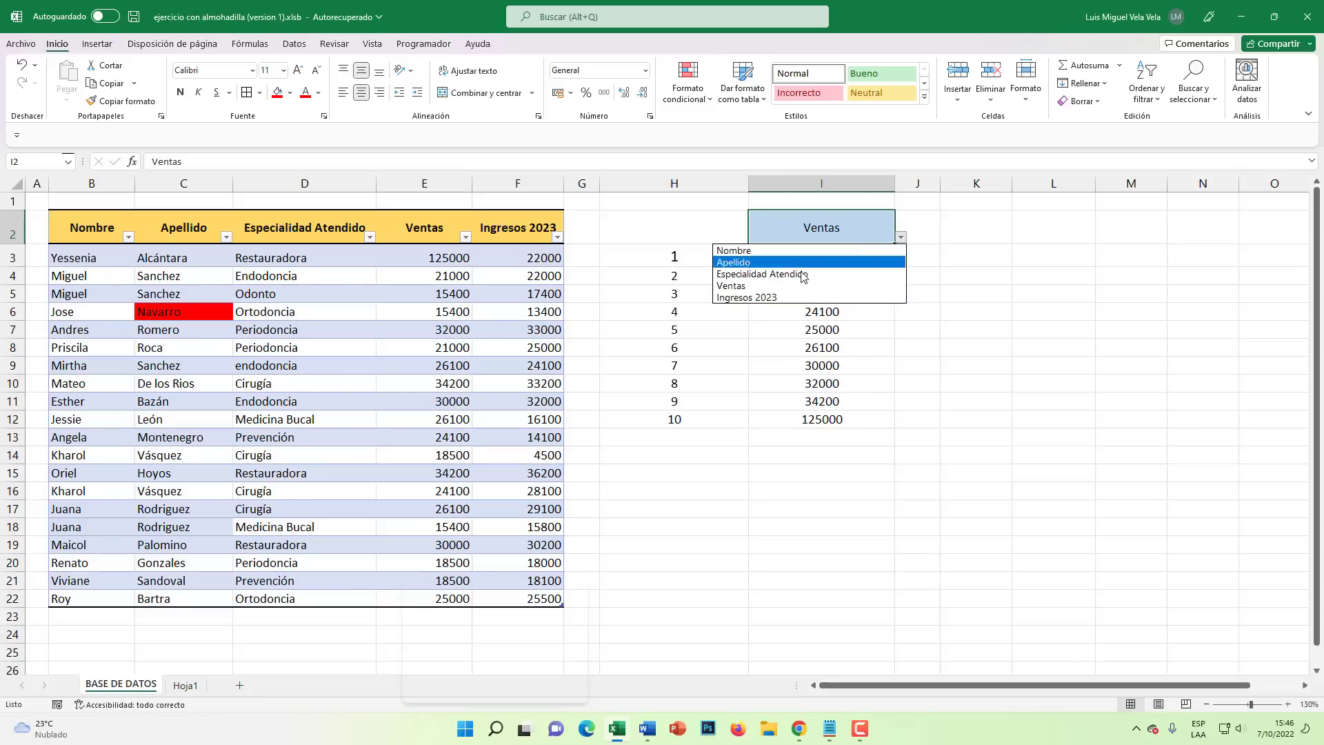
left_click(784, 298)
left_click_drag(827, 262, 820, 583)
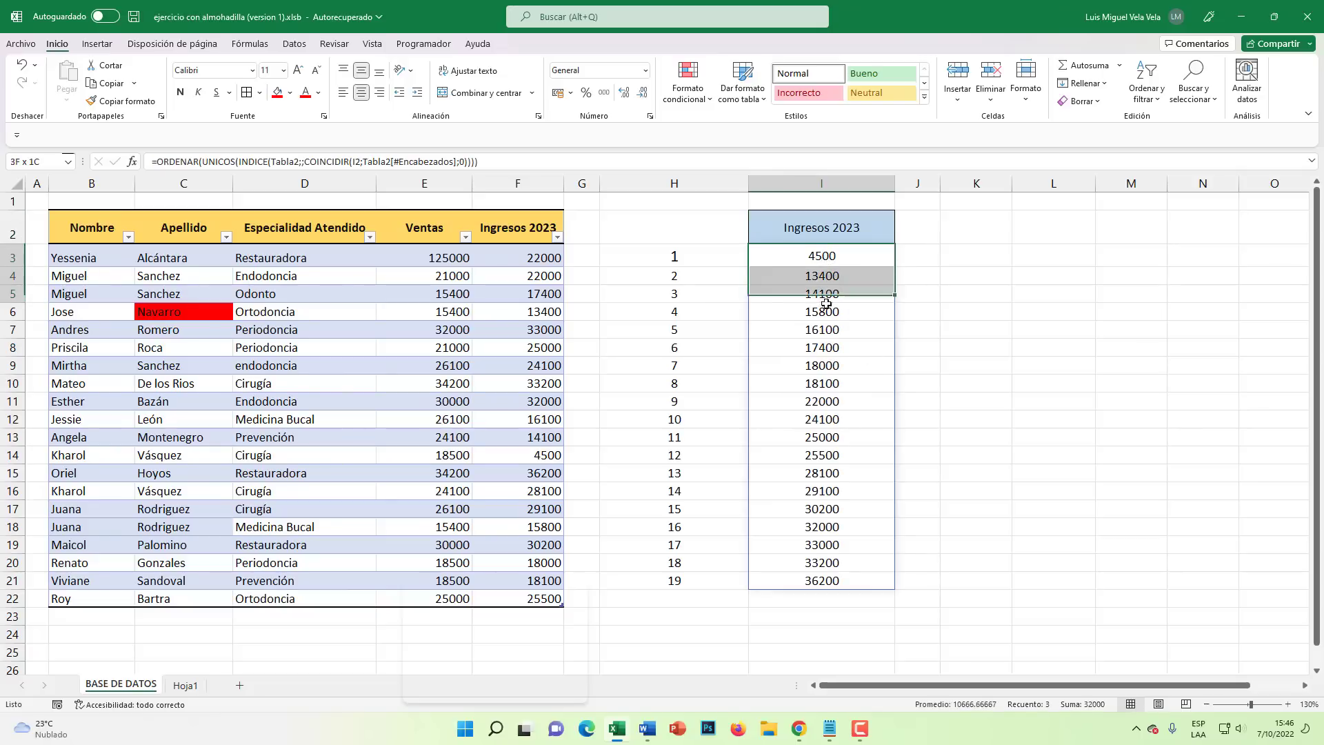
left_click(824, 437)
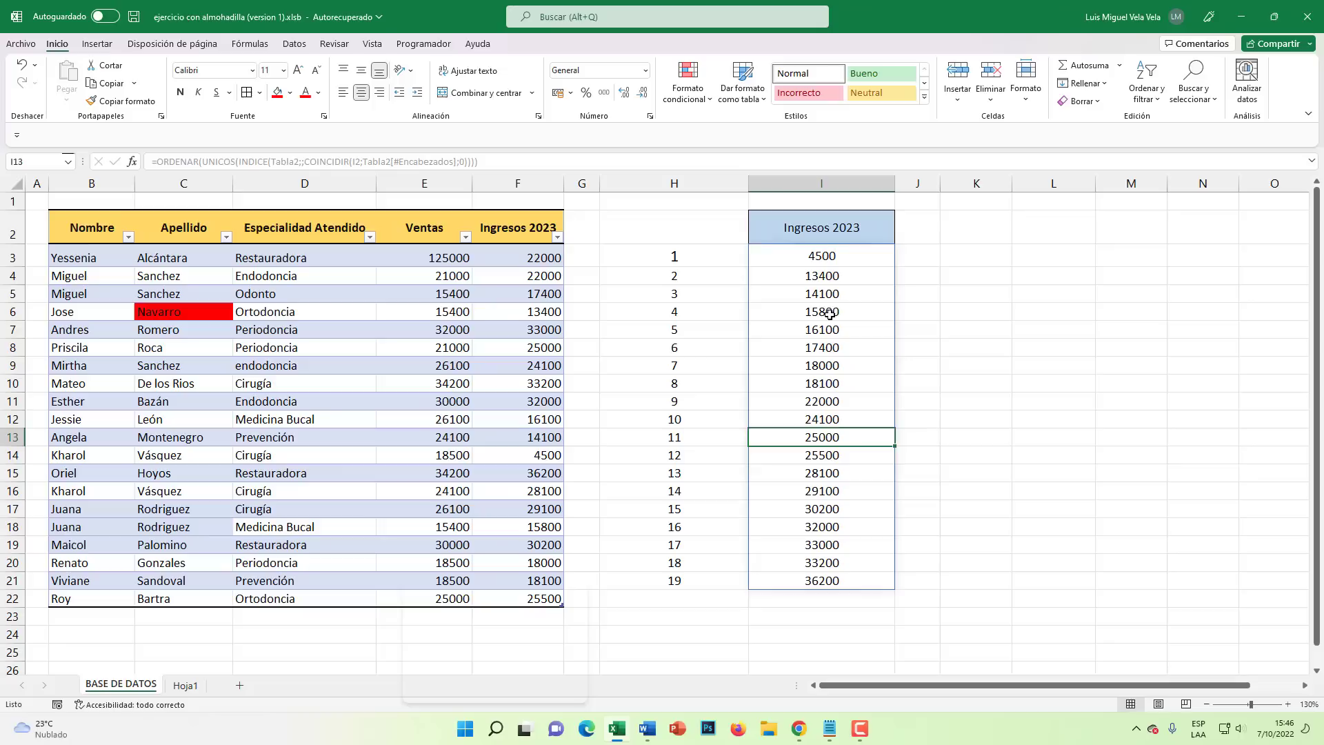
left_click(825, 262)
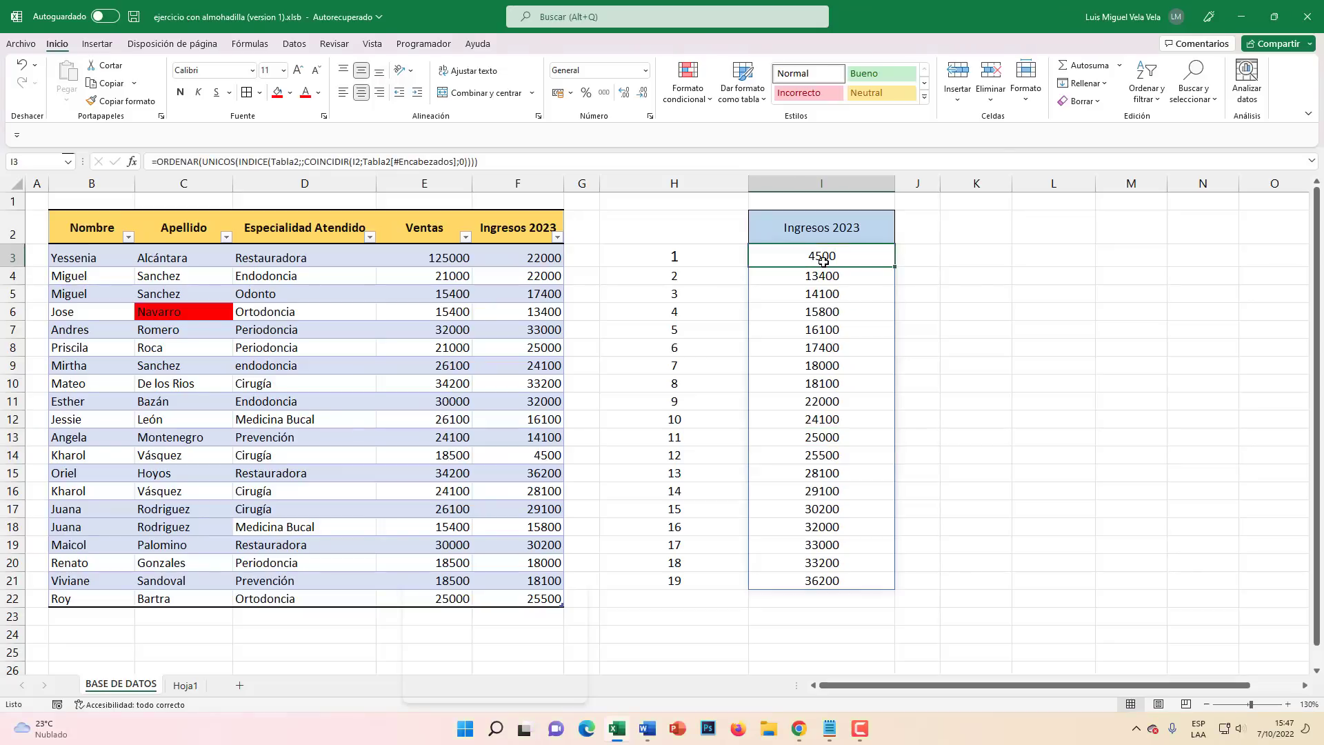
Review the SECUENCIA formula in H3 and its I3# spill reference
left_click(686, 256)
double_click(685, 257)
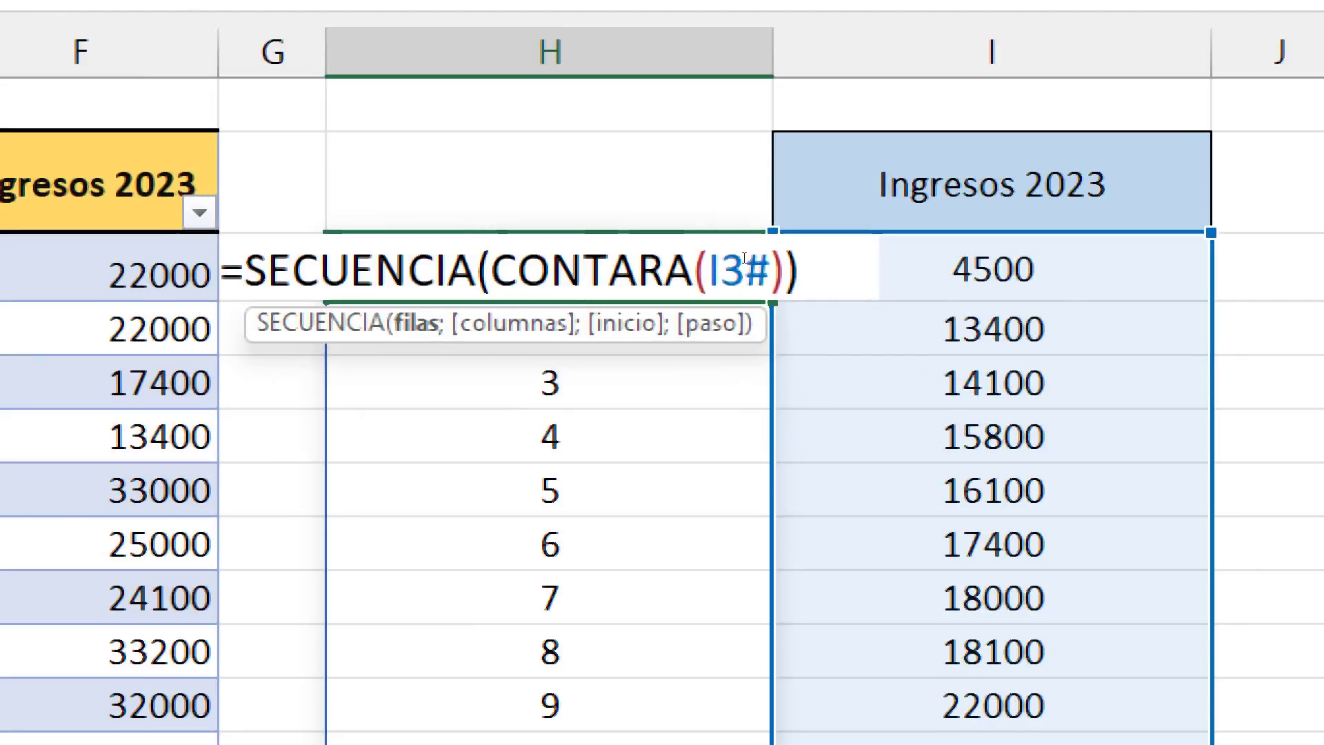
double_click(739, 252)
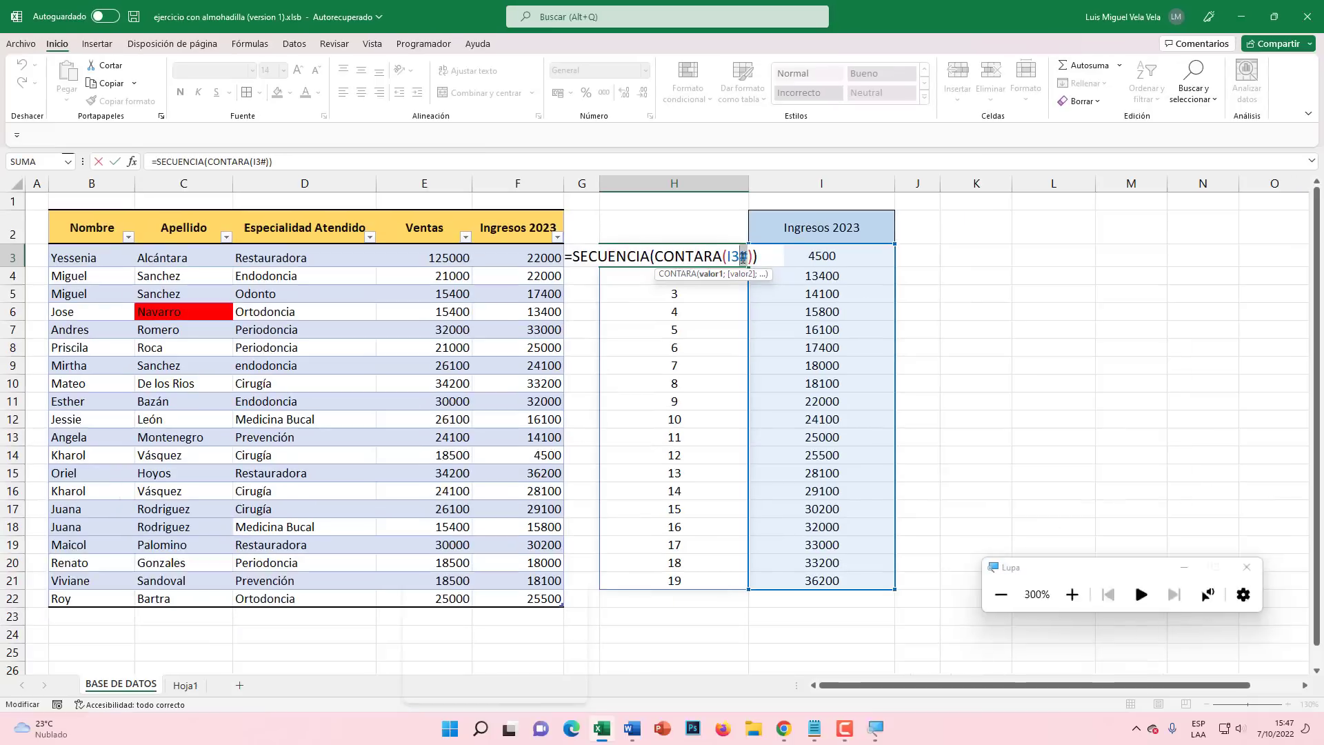